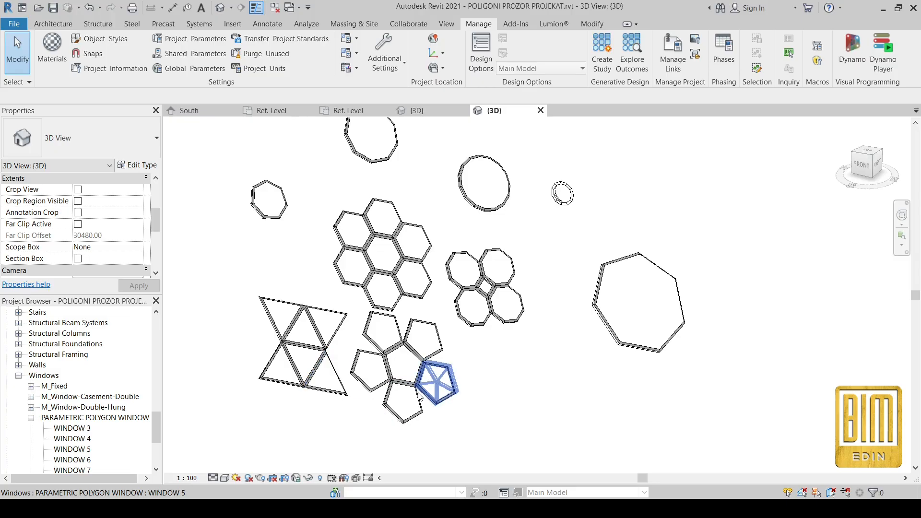
scroll(468, 386, "down", 5)
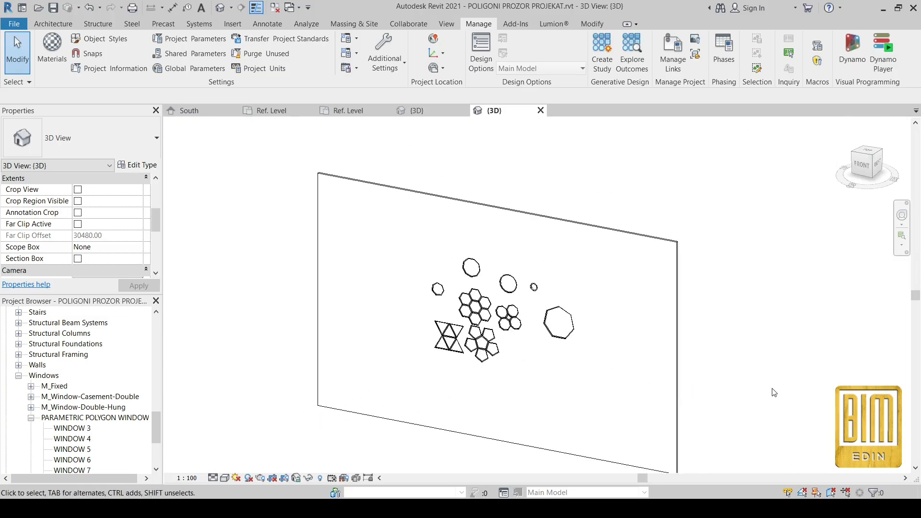
middle_click_drag(769, 386, 639, 338, "shift")
scroll(661, 347, "up", 5)
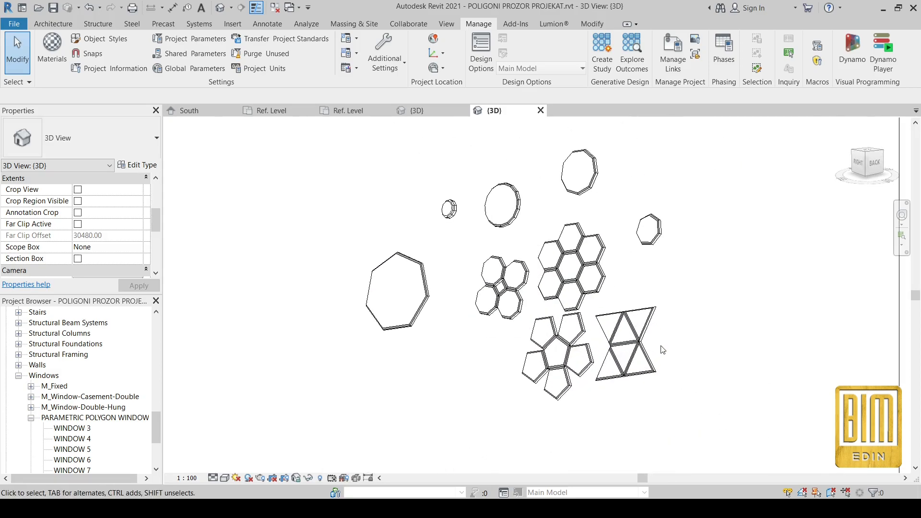
In the South elevation, mirror copies of the hexagonal window across its upper-right and top edges.
key("ctrl+Tab")
left_click(448, 297)
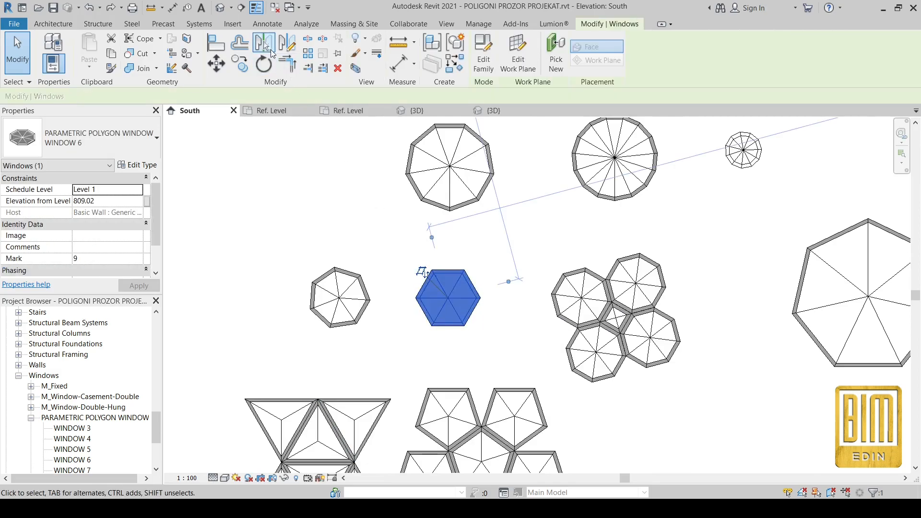
left_click(264, 42)
left_click(472, 284)
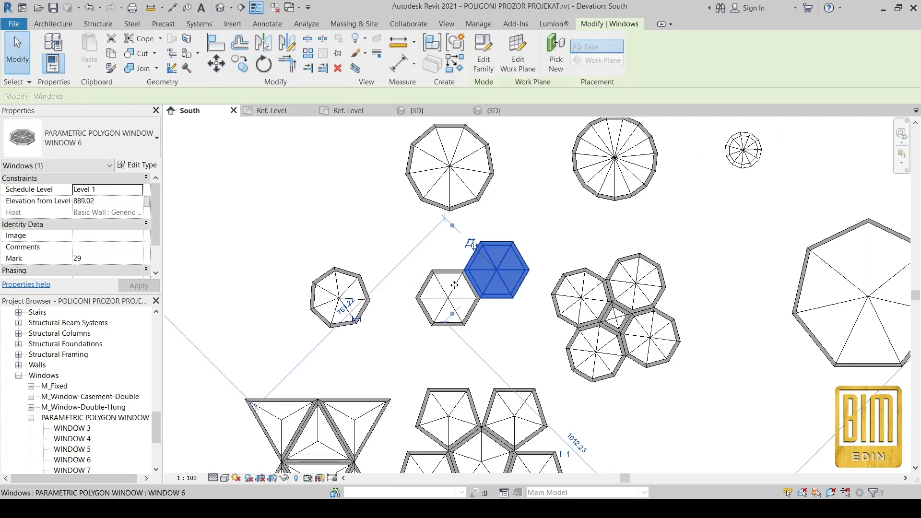
key("m")
key("m")
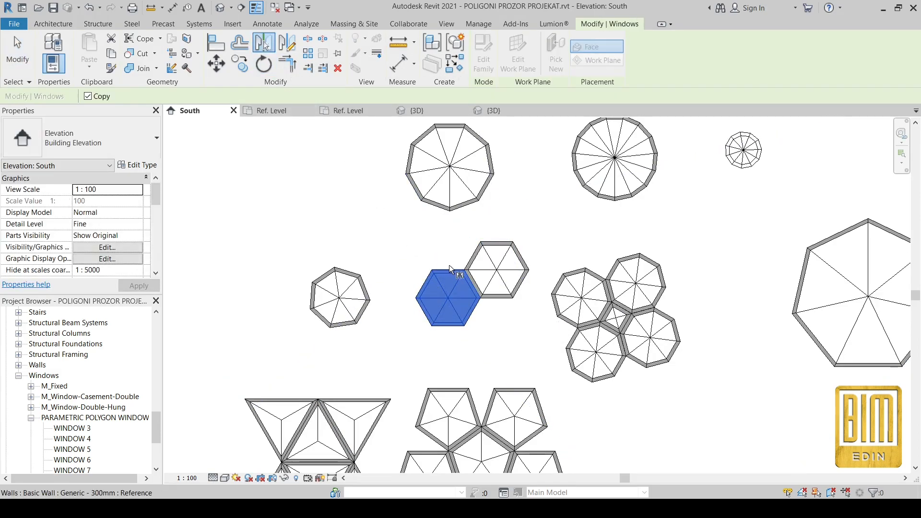
left_click(451, 264)
Mirror copies of the central hexagonal window across its upper-left and lower-left edges.
left_click(434, 286)
key("m")
key("m")
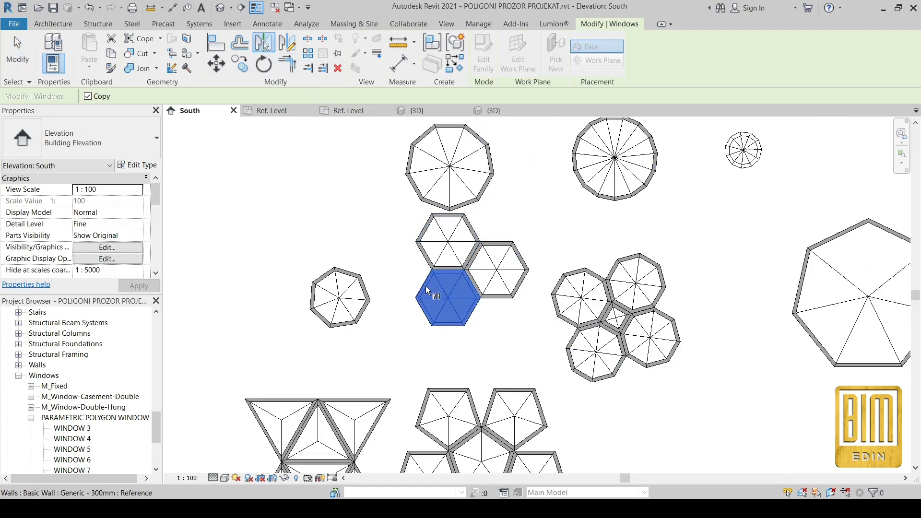
left_click(425, 285)
key("m")
key("m")
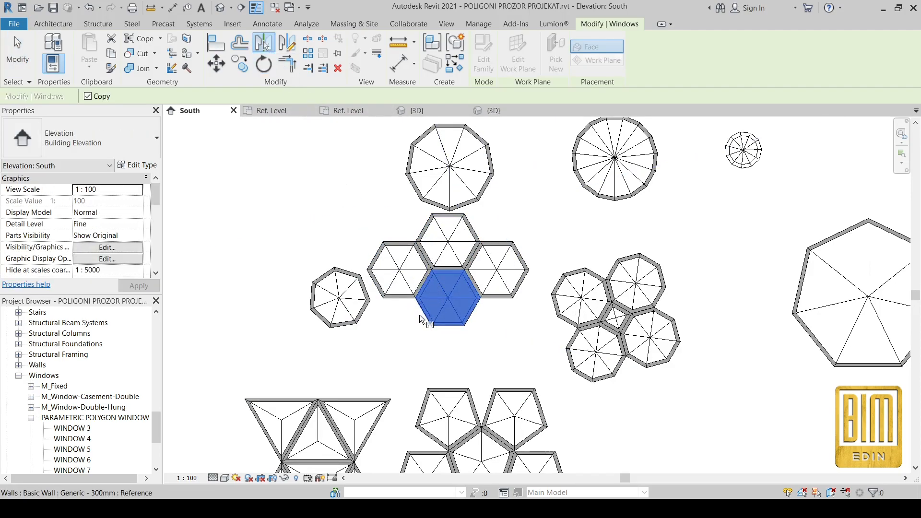
Complete the honeycomb by mirroring copies of the central hexagonal window across its bottom and lower-right edges.
left_click(455, 309)
left_click(456, 309)
left_click(261, 47)
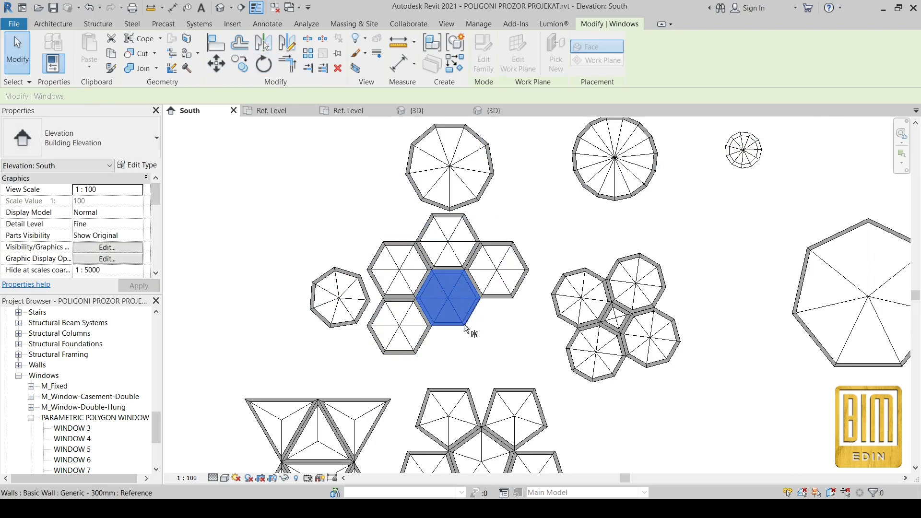
left_click(456, 326)
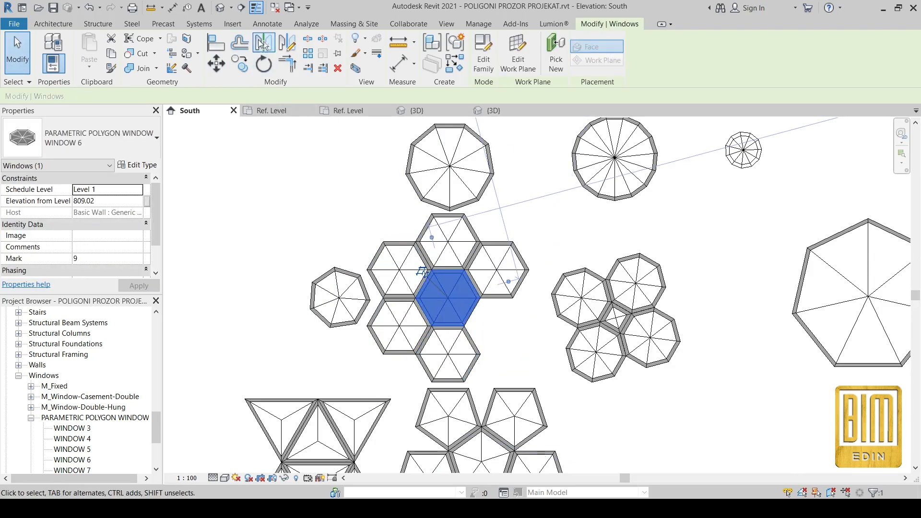
key("m")
key("m")
left_click(474, 312)
left_click(21, 53)
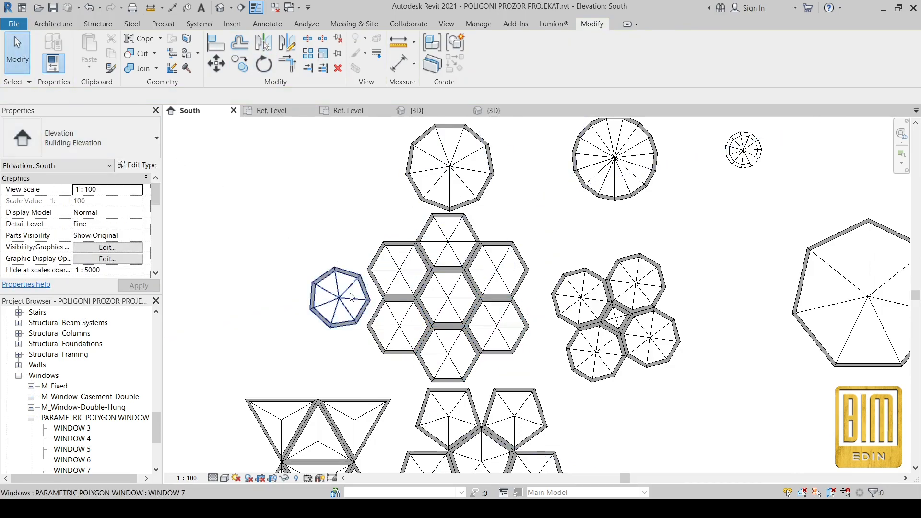
Move the WINDOW 7 polygon beside the honeycomb and the WINDOW 9 polygon above it farther away from the cluster.
left_click_drag(316, 280, 235, 230)
scroll(479, 302, "down", 2)
left_click_drag(481, 227, 467, 195)
Open the default 3D view and turn off its section box.
left_click(220, 8)
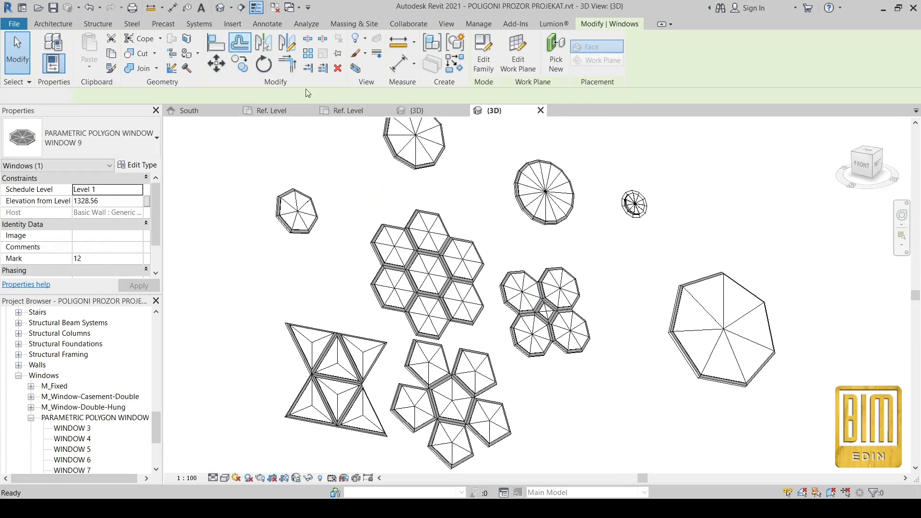
scroll(465, 259, "down", 6)
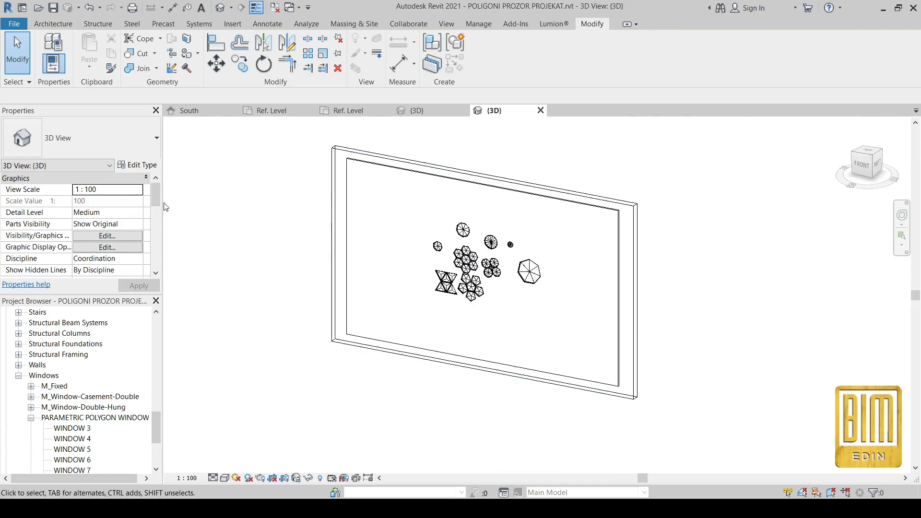
scroll(96, 230, "down", 5)
scroll(475, 259, "up", 6)
scroll(651, 244, "down", 4)
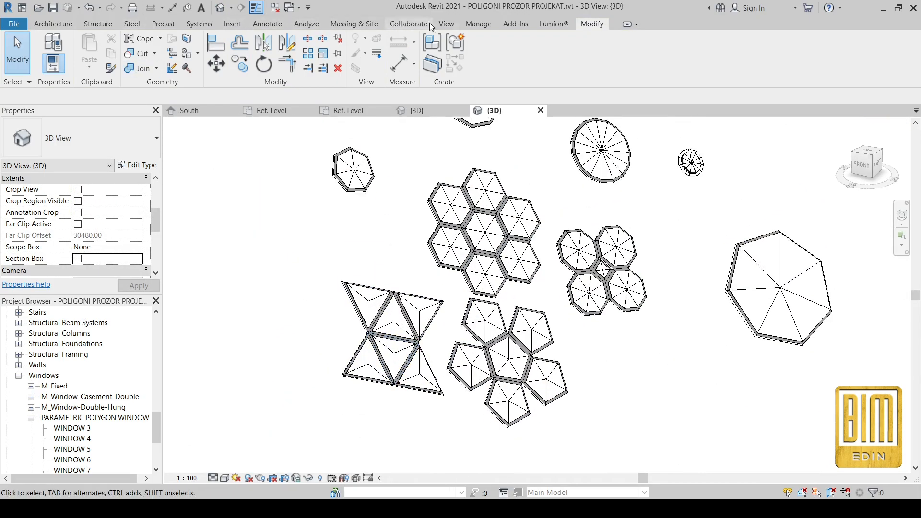
In Object Styles, set the line color of the Windows category's Glass subcategory to White.
left_click(478, 24)
left_click(100, 38)
scroll(324, 322, "down", 10)
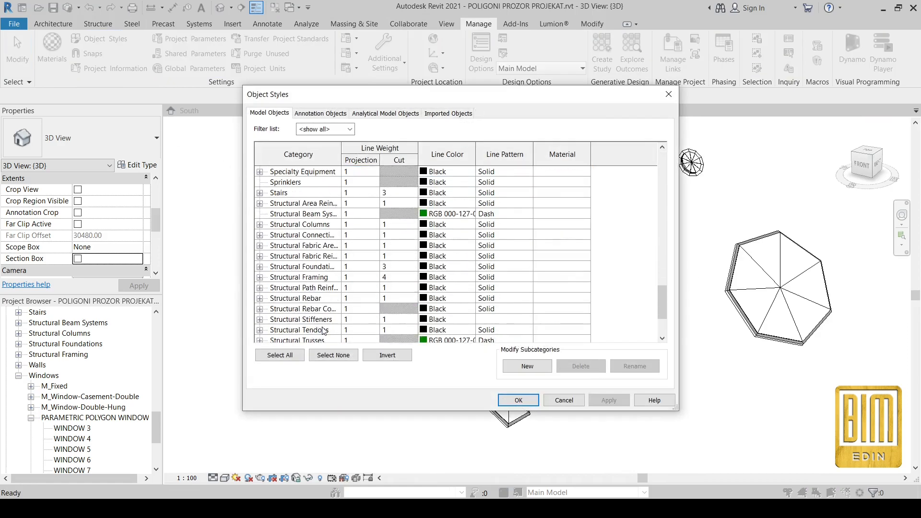
left_click(259, 319)
left_click(437, 268)
left_click(435, 267)
left_click(442, 233)
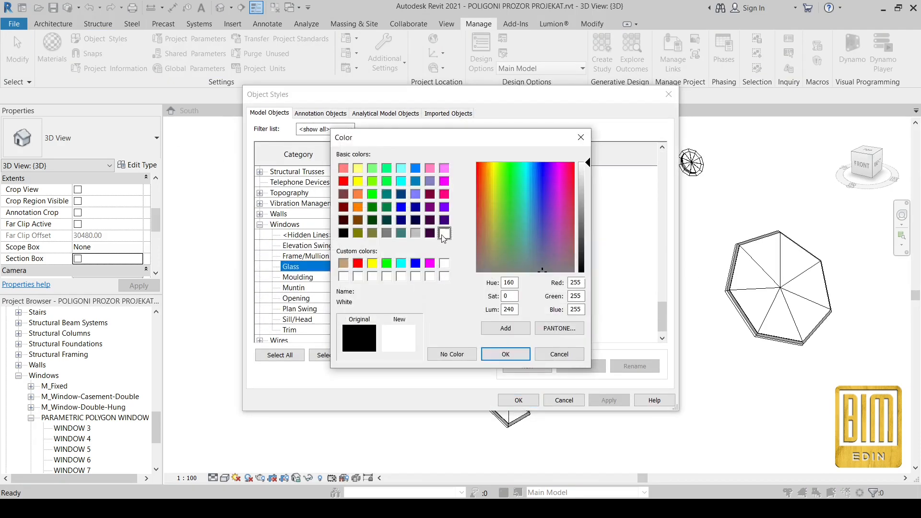
left_click(506, 355)
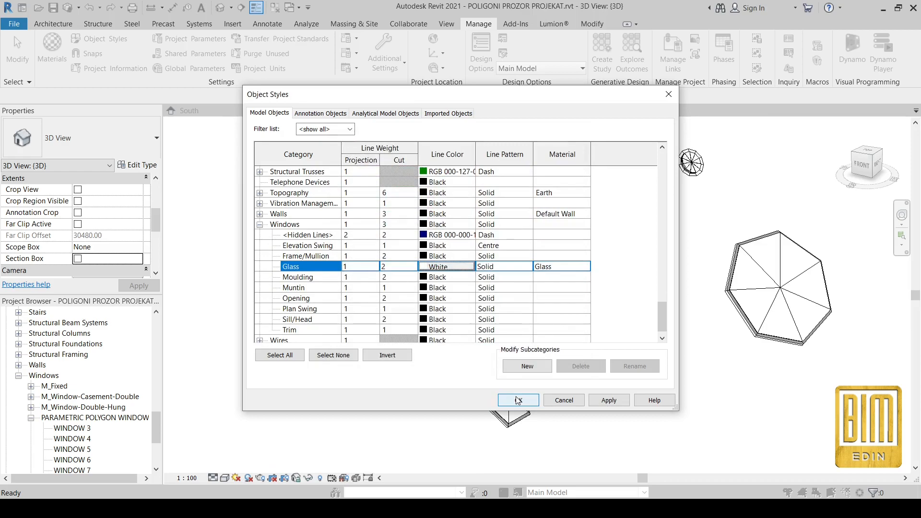
left_click(517, 400)
scroll(518, 400, "down", 3)
scroll(343, 200, "up", 5)
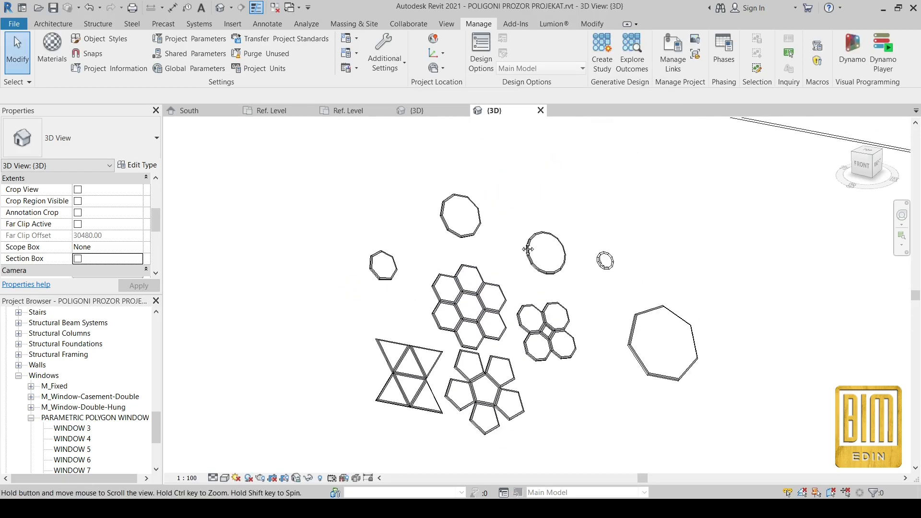
scroll(417, 255, "down", 3)
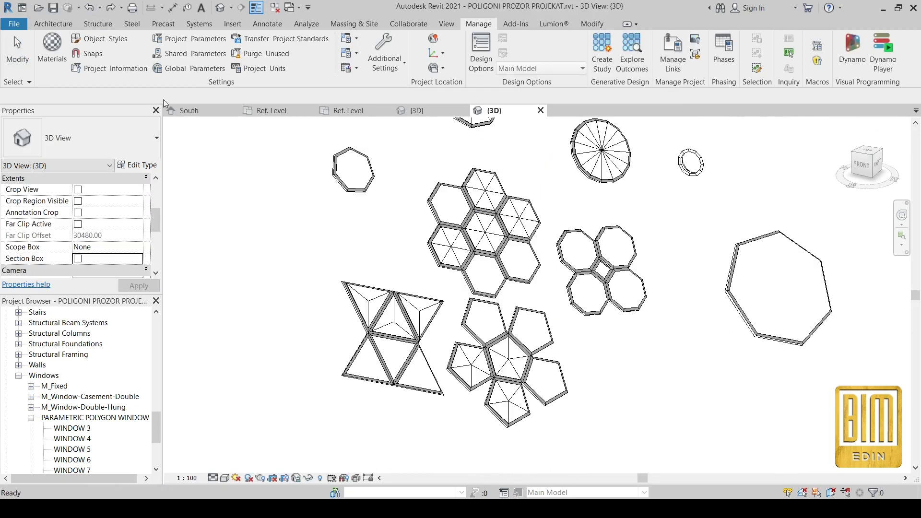
scroll(475, 240, "up", 4)
scroll(355, 200, "down", 4)
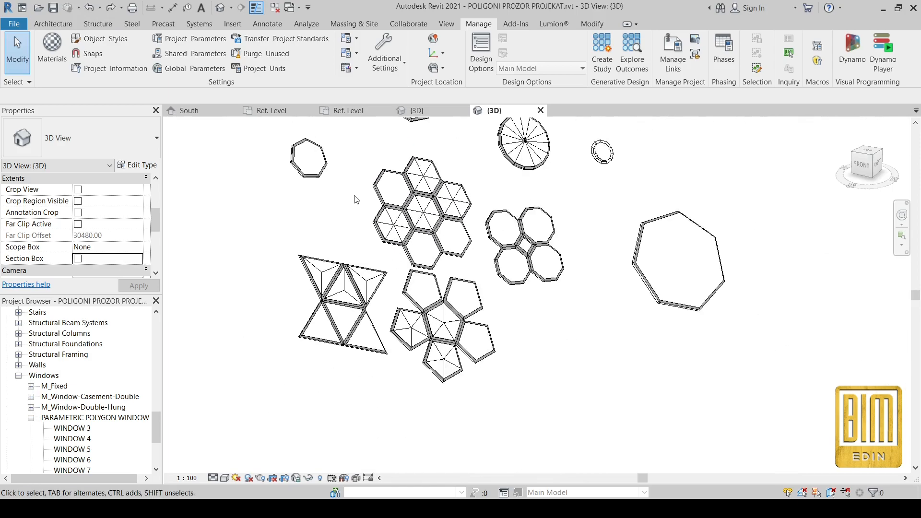
scroll(353, 198, "up", 3)
In the South elevation's visibility/graphic overrides, open the projection line override for the Windows Glass subcategory.
key("ctrl+Tab")
scroll(438, 389, "up", 2)
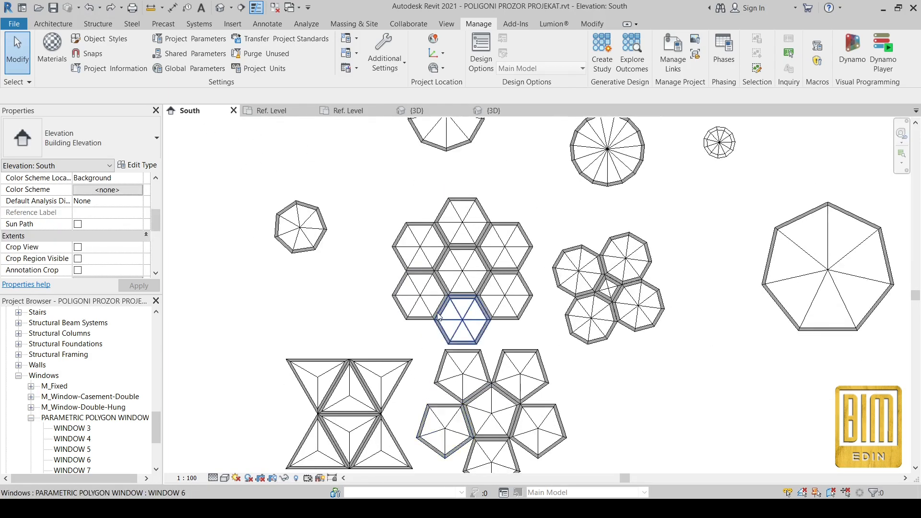
scroll(434, 317, "down", 3)
key("v")
key("g")
scroll(132, 247, "down", 15)
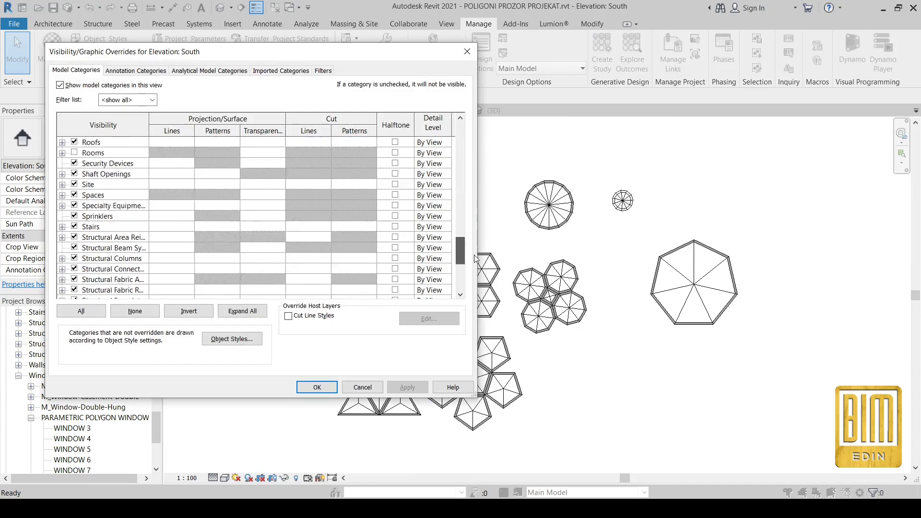
left_click(62, 280)
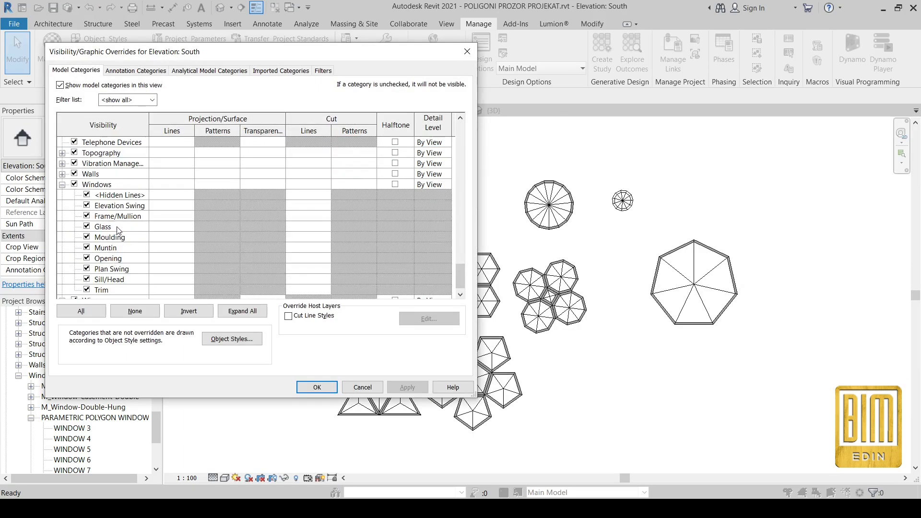
double_click(172, 227)
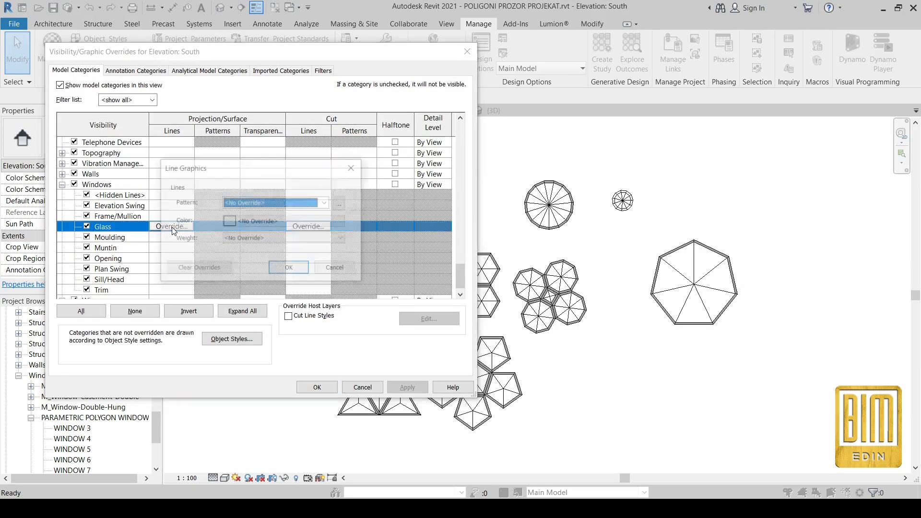
Override the Glass projection line color with White and apply it to the South elevation.
left_click(271, 202)
left_click(268, 223)
left_click(250, 221)
left_click(245, 205)
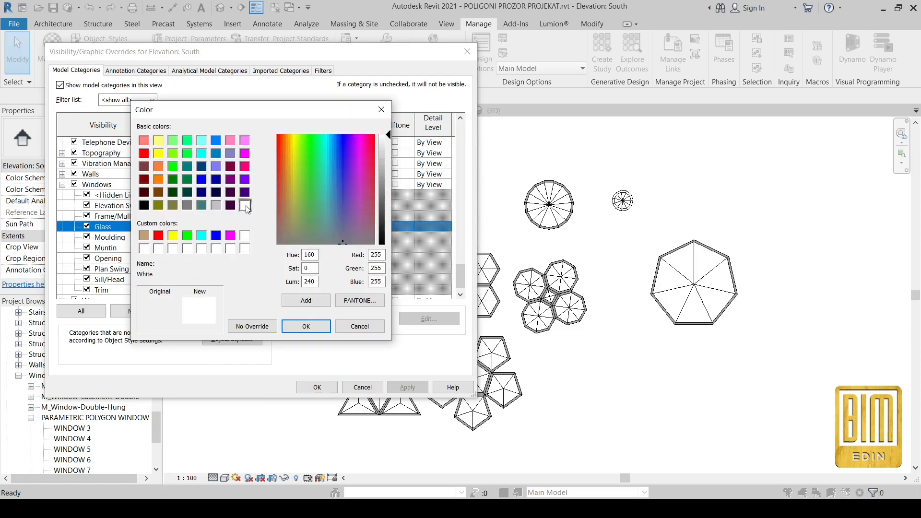
left_click(306, 326)
left_click(289, 269)
left_click(408, 387)
left_click(316, 387)
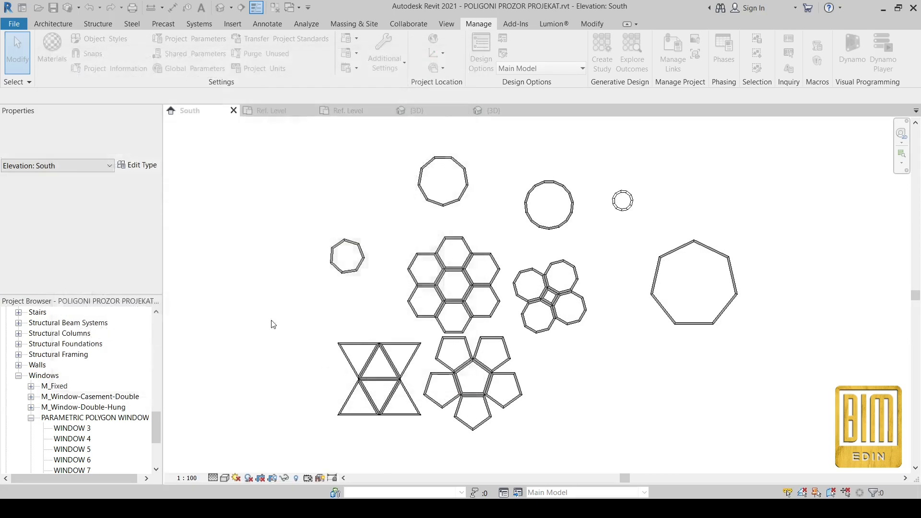
scroll(527, 288, "up", 2)
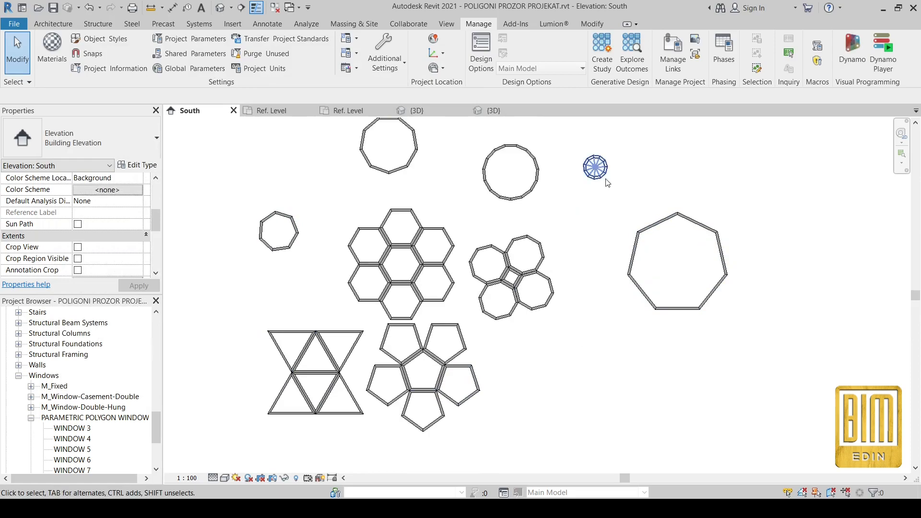
scroll(526, 336, "down", 2)
scroll(407, 313, "up", 2)
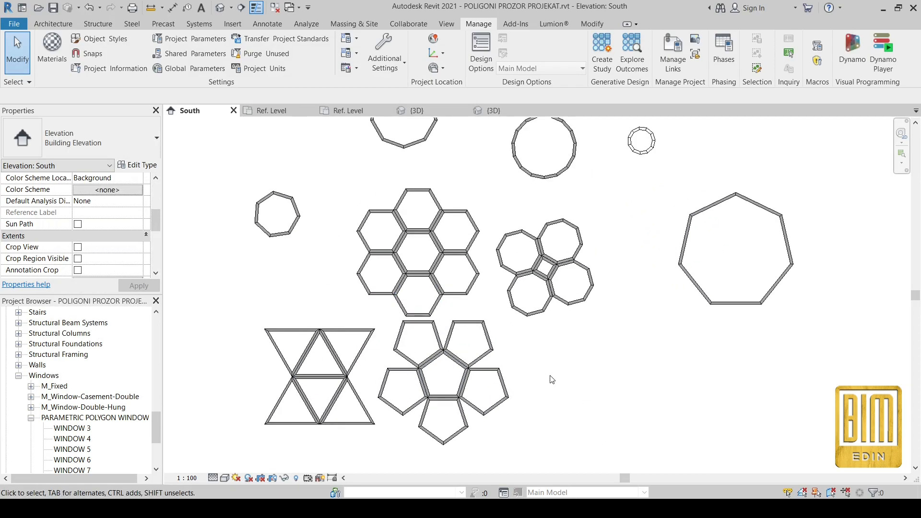
scroll(551, 378, "down", 2)
Return to the 3D view and open its projection line override for the Windows Glass subcategory.
key("ctrl+Tab")
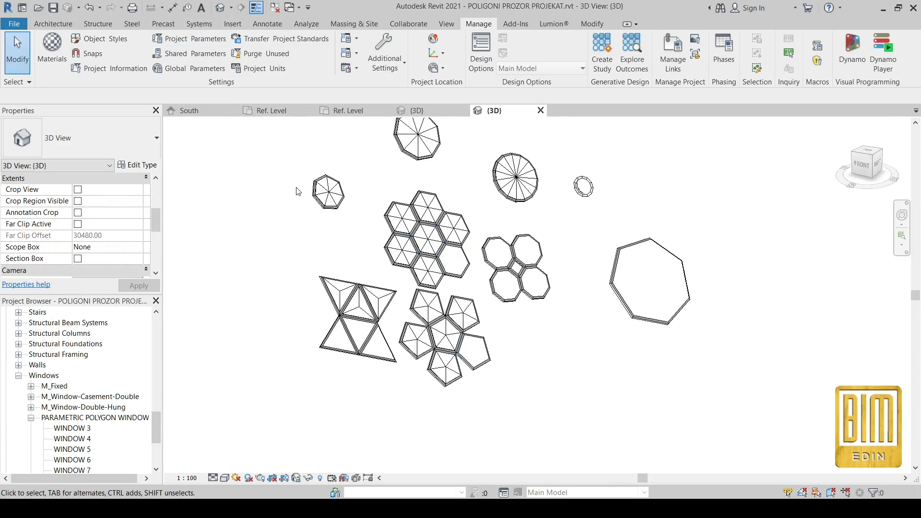
key("v")
key("v")
left_click_drag(460, 139, 440, 302)
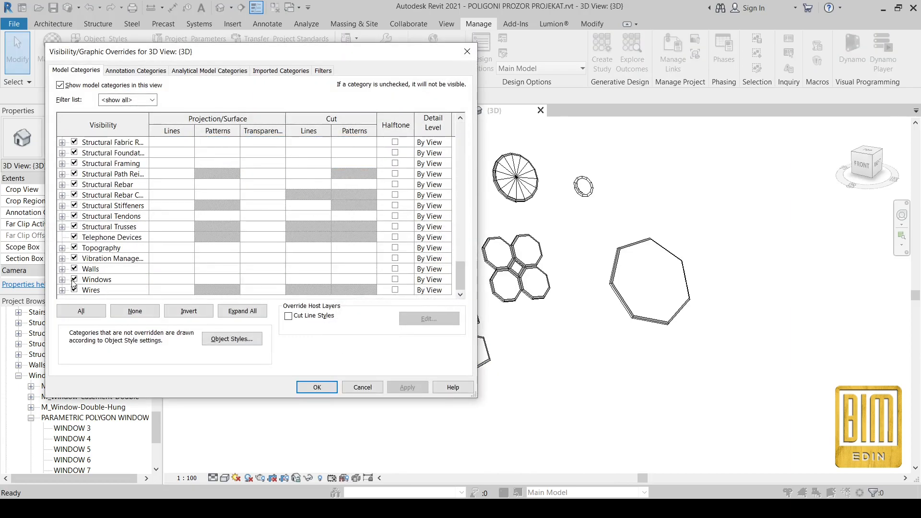
left_click(63, 280)
left_click(174, 228)
left_click(174, 227)
Override the 3D view's Glass projection lines with a Solid pattern and White color, and dismiss the save reminder without saving.
left_click(318, 203)
left_click(283, 222)
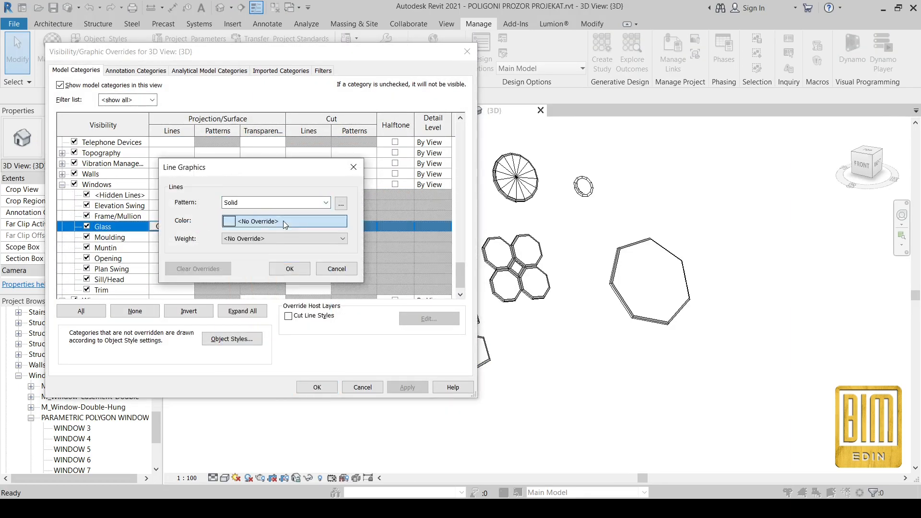
left_click(282, 221)
left_click(306, 326)
left_click(294, 325)
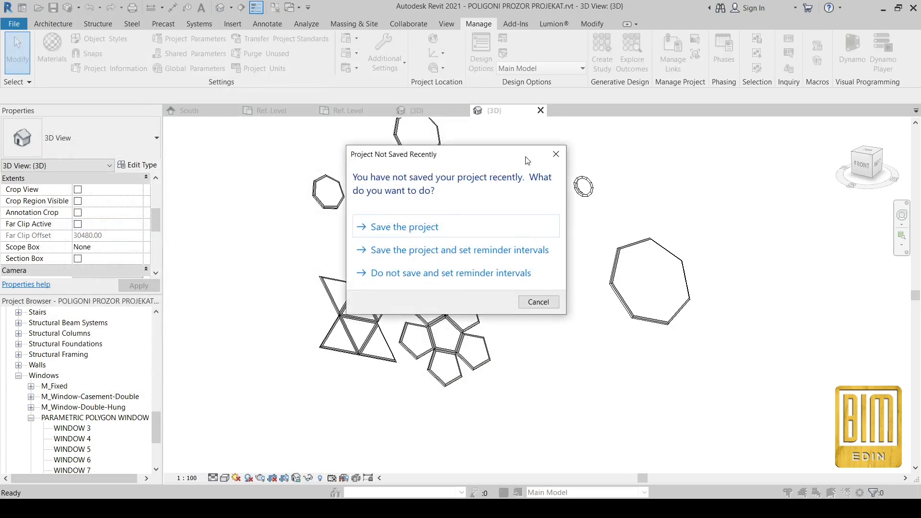
left_click(536, 300)
scroll(536, 228, "up", 4)
scroll(446, 247, "down", 2)
middle_click_drag(458, 285, 439, 217)
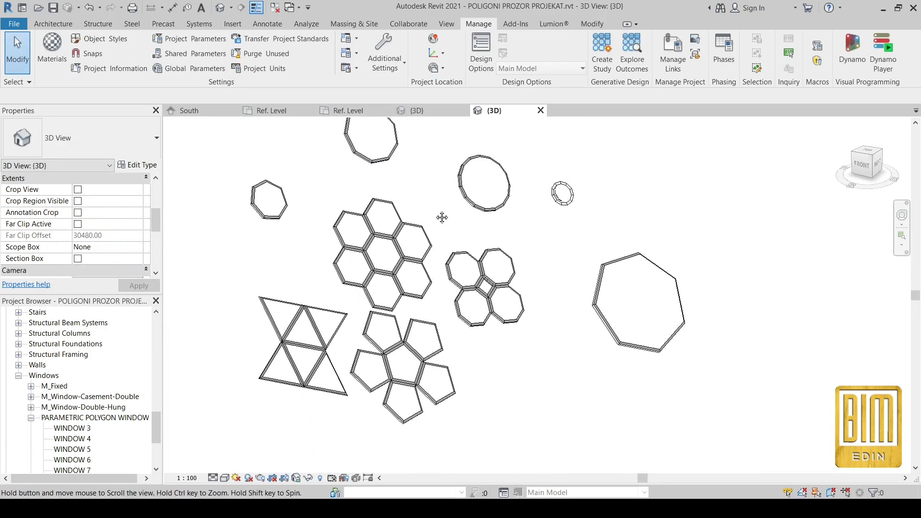
middle_click_drag(432, 380, 643, 378, "shift")
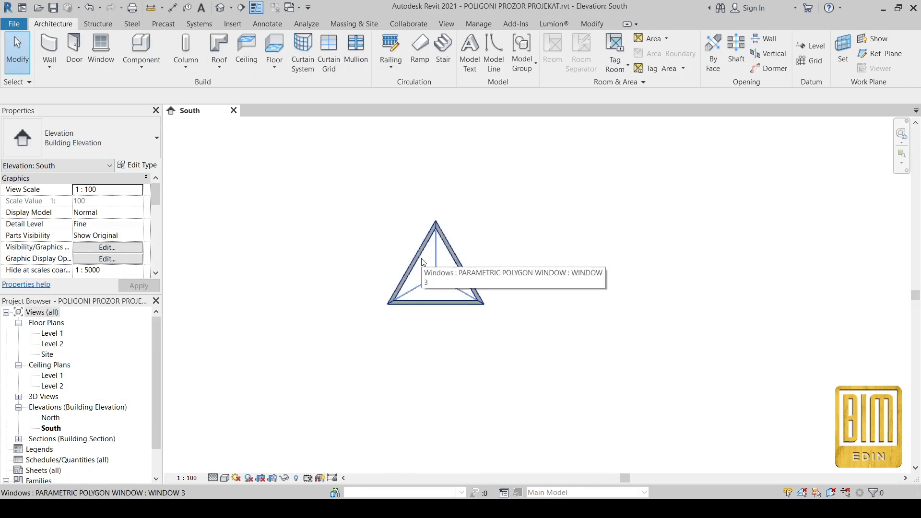
Duplicate the right-hand triangular window's type as WINDOW 4 and set its broj parameter to 4.
left_click(407, 274)
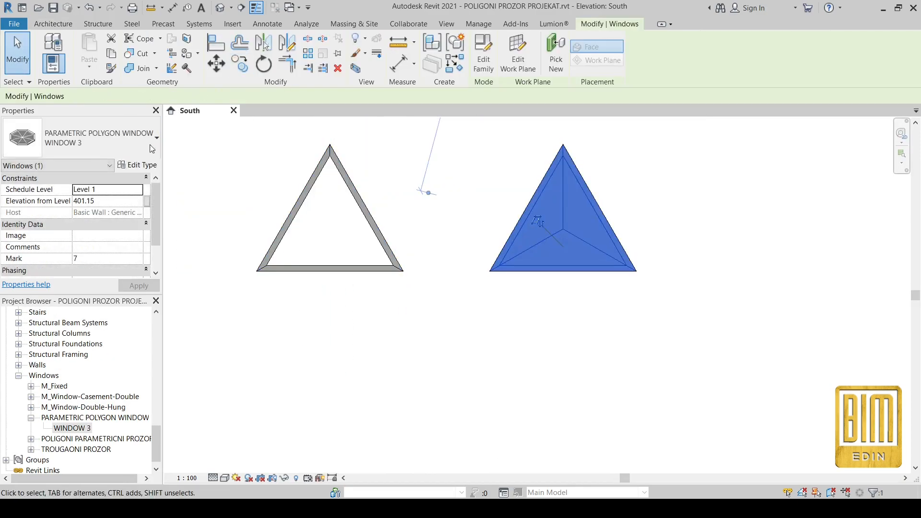
left_click(131, 166)
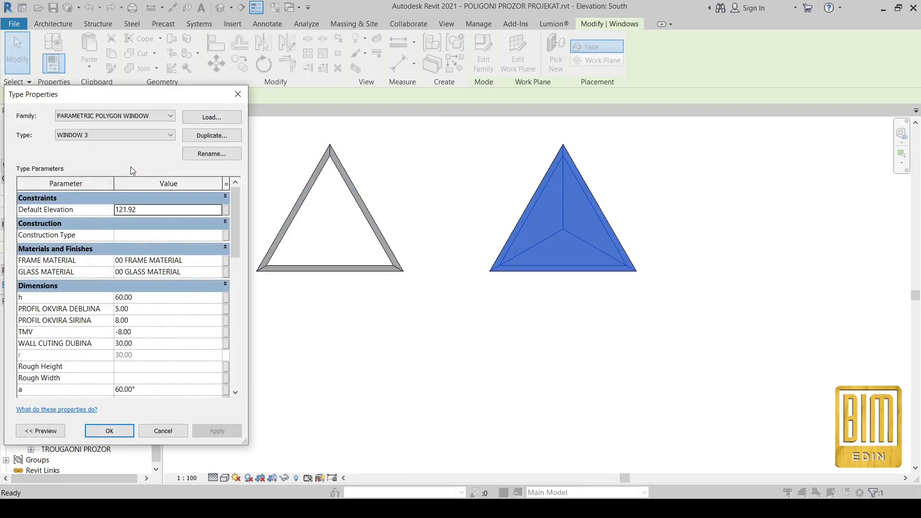
left_click(211, 135)
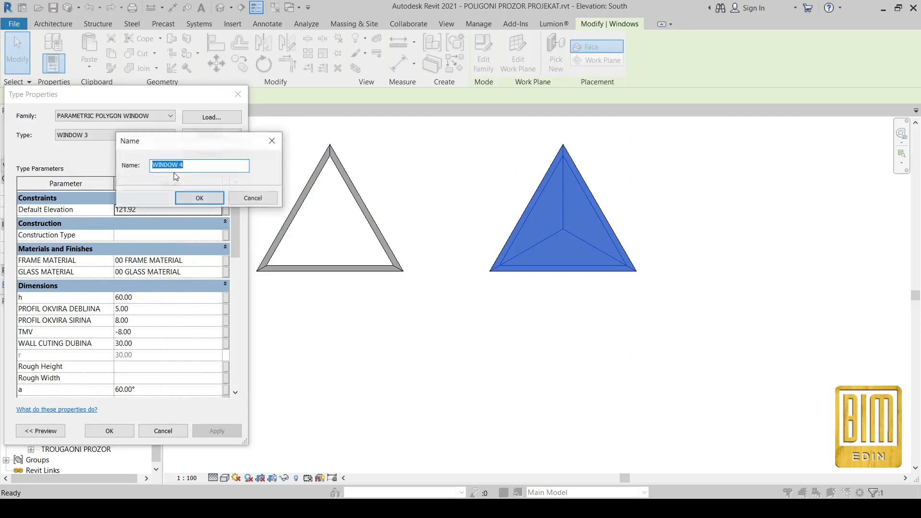
left_click(201, 198)
scroll(157, 347, "down", 8)
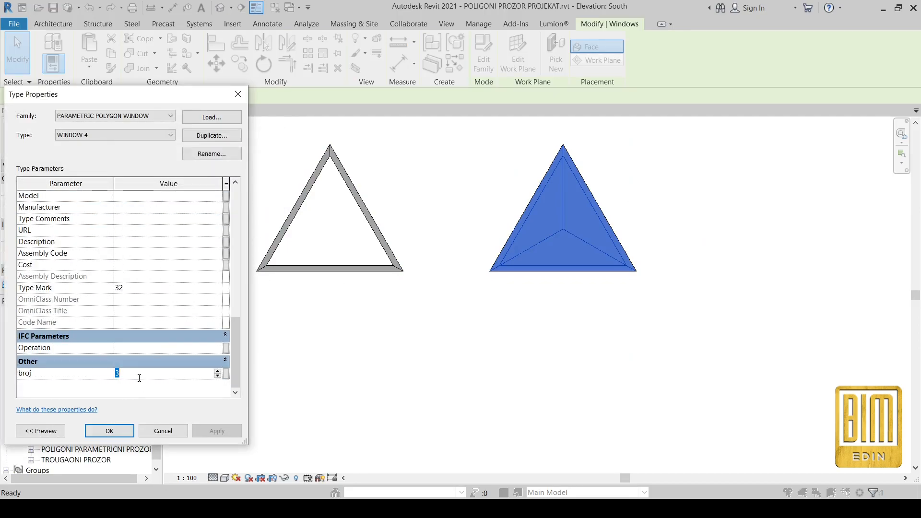
left_click(109, 430)
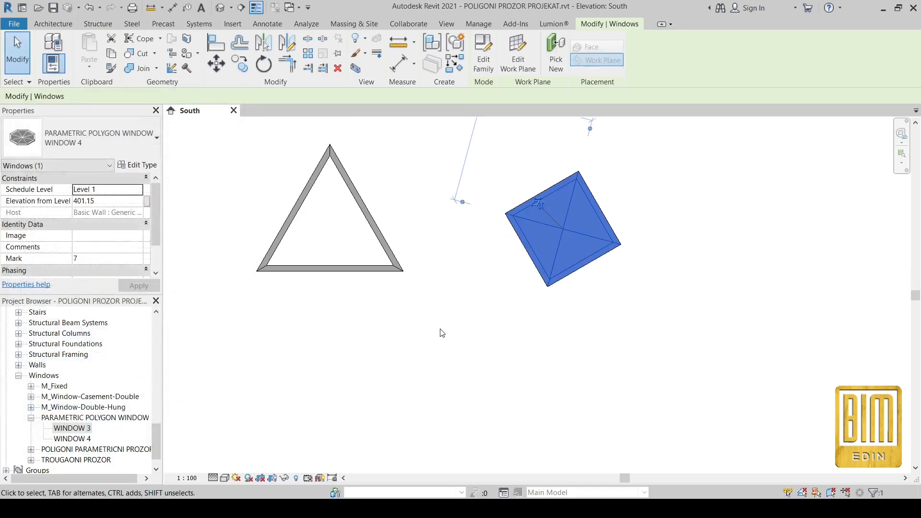
Rotate the square window about its lowest corner until its bottom edge is horizontal.
key("r")
key("o")
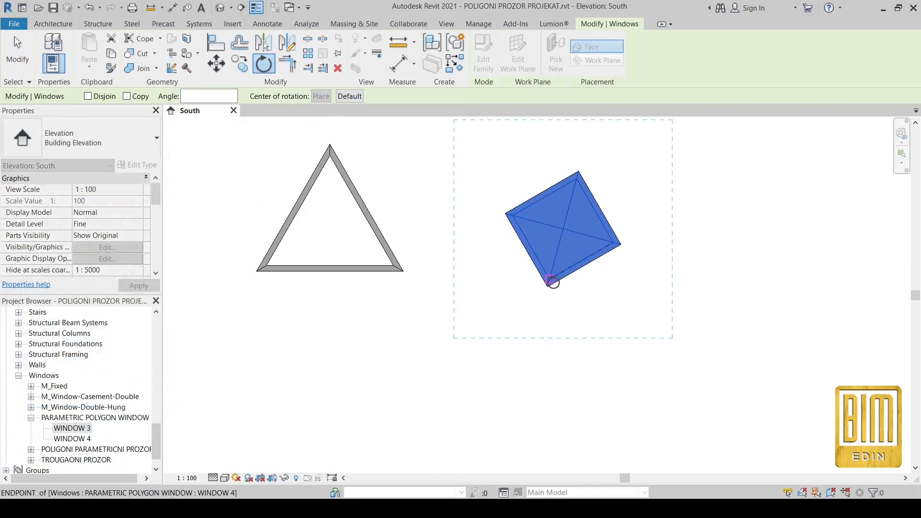
left_click(617, 249)
left_click(644, 291)
left_click(579, 350)
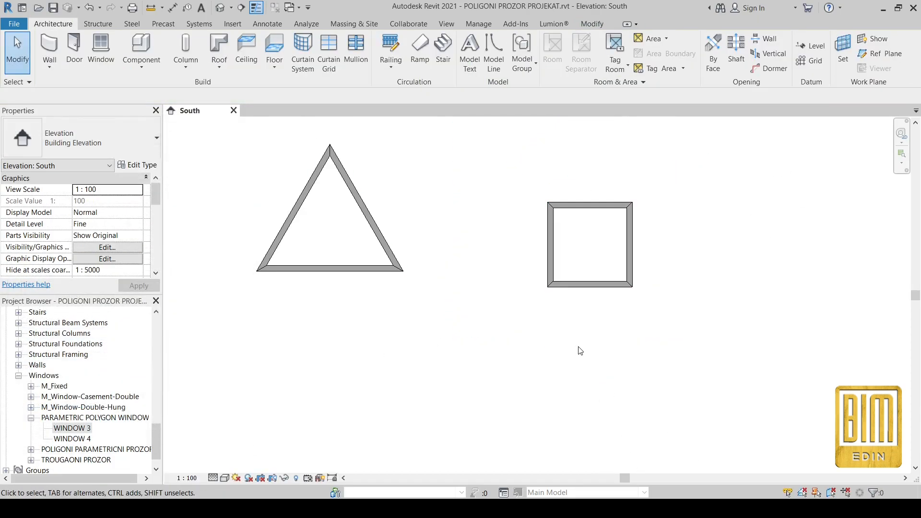
In the square window's type WINDOW 4, set h to 80 and PROFIL OKVIRA SIRINA to 10.
left_click(586, 285)
left_click(136, 165)
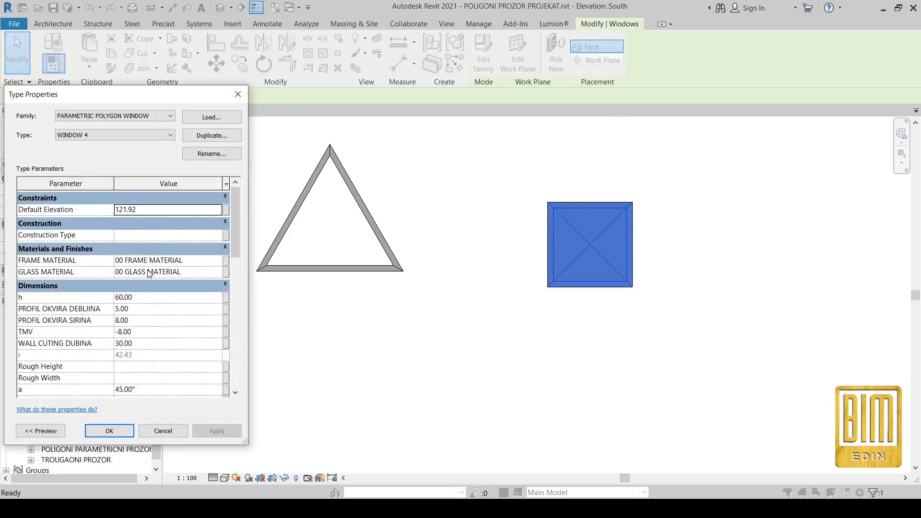
scroll(150, 273, "down", 3)
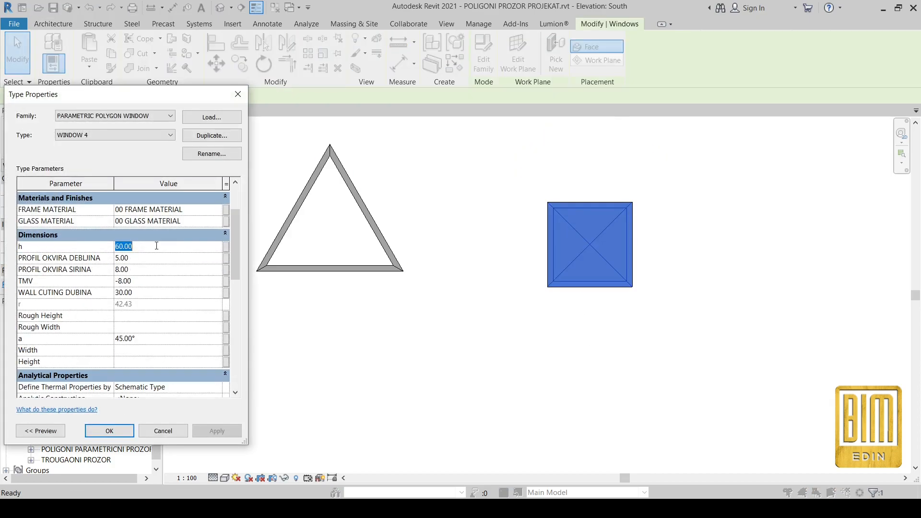
left_click(228, 432)
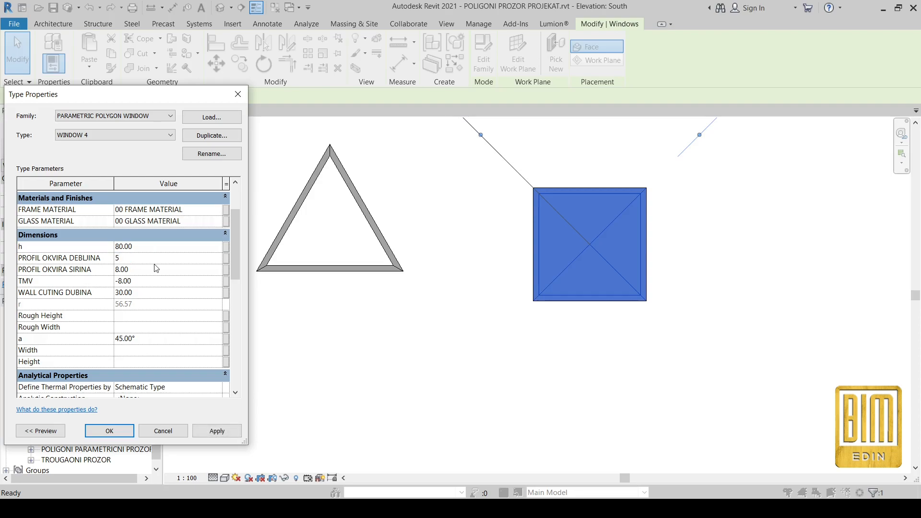
left_click(219, 431)
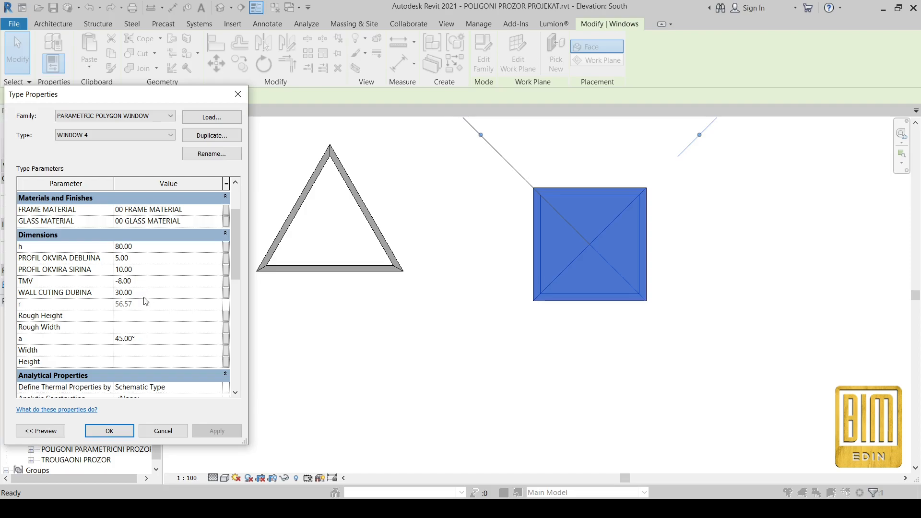
left_click(110, 430)
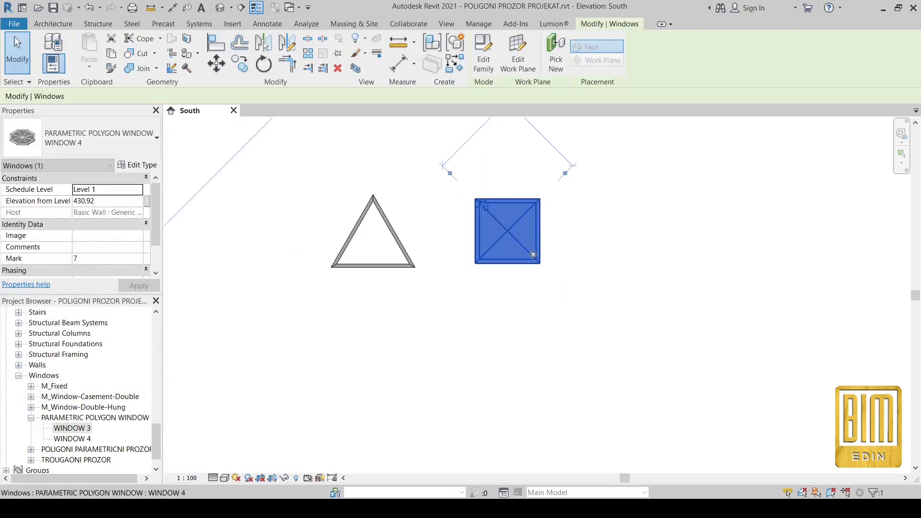
Copy the square window to its right and give the copy a duplicated type WINDOW 5 with broj 5.
left_click_drag(508, 232, 646, 230, "ctrl")
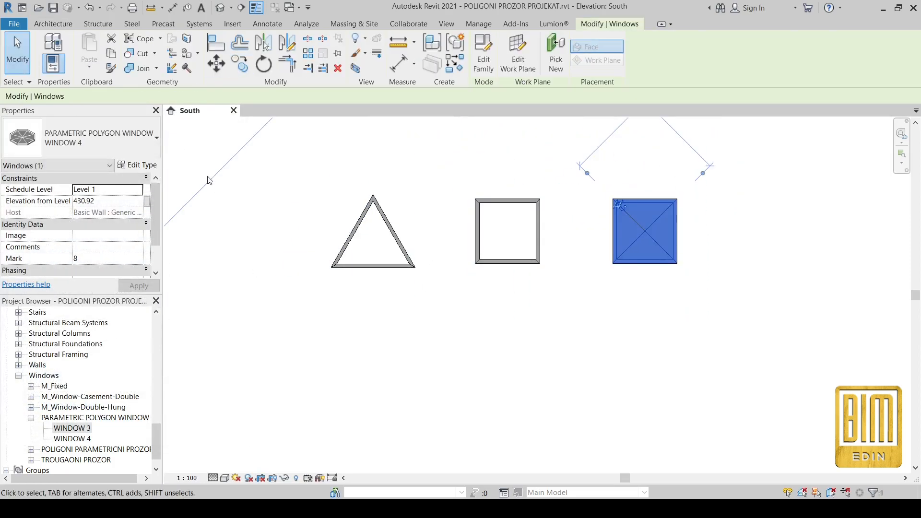
left_click(138, 165)
left_click(211, 137)
left_click(210, 200)
scroll(167, 322, "down", 10)
left_click(139, 374)
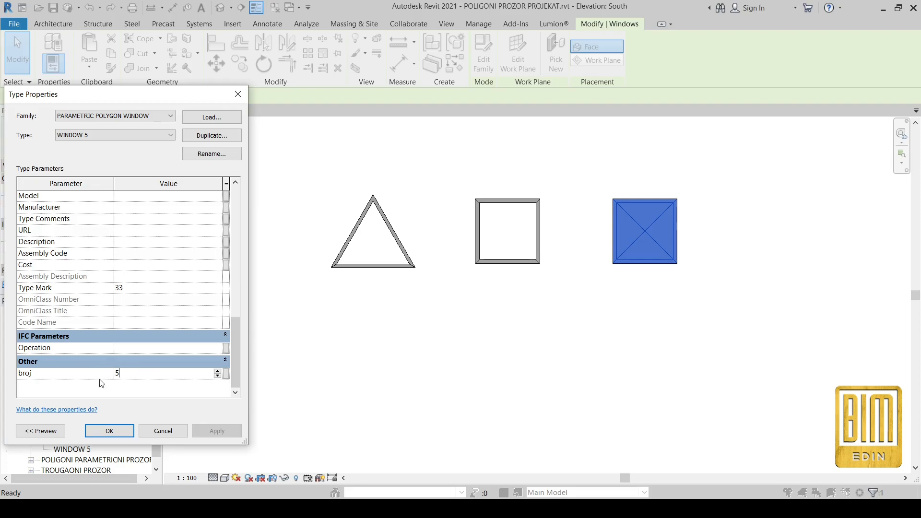
left_click(109, 431)
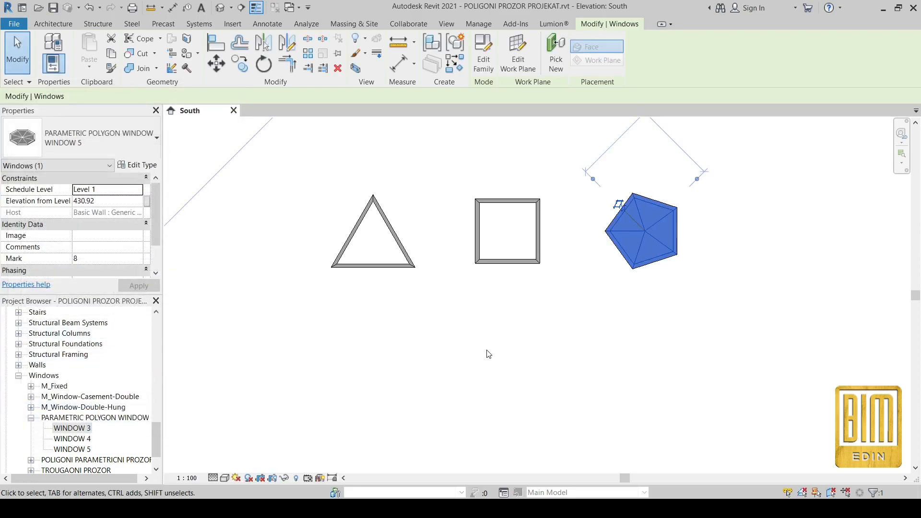
Rotate the pentagon window about its lowest corner until its bottom edge is horizontal.
scroll(902, 259, "up", 1)
left_click(270, 67)
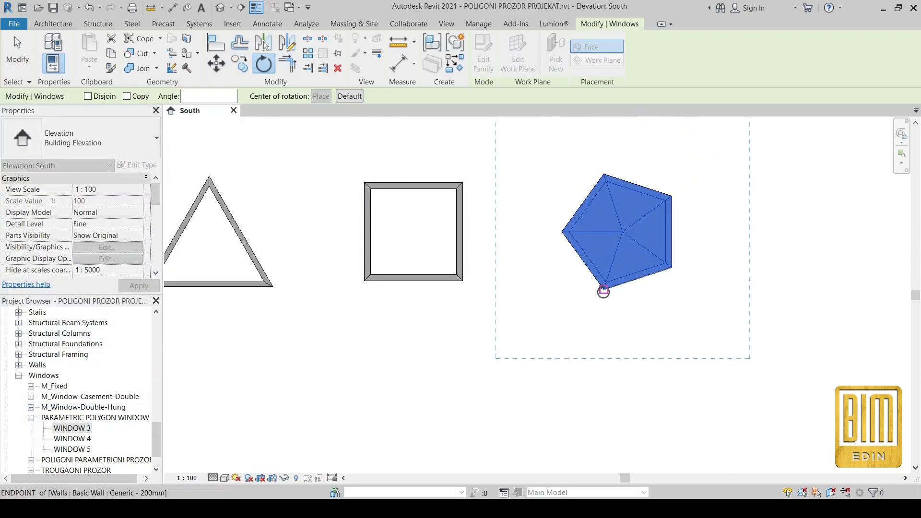
left_click(602, 290)
left_click(686, 229)
left_click(628, 410)
Copy the pentagon window to a free spot above the square window.
scroll(580, 256, "down", 2)
left_click(614, 247)
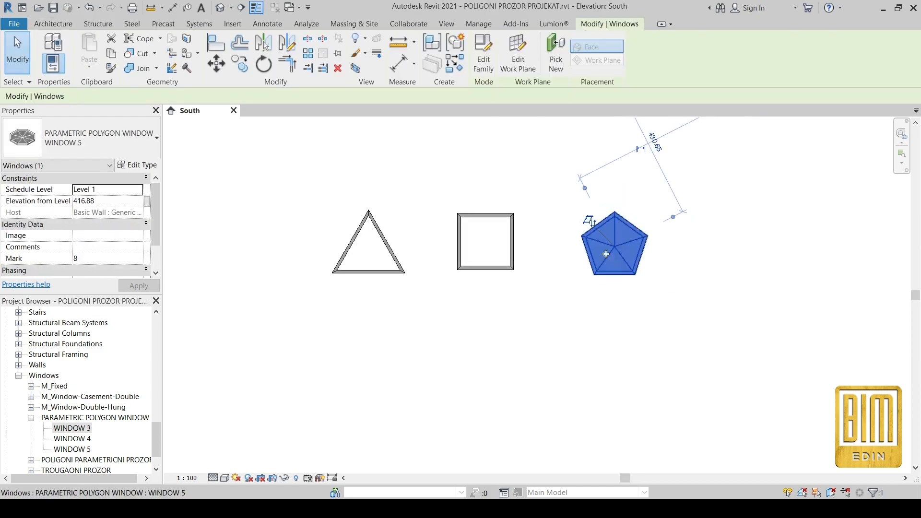
left_click(240, 63)
left_click(614, 247)
scroll(500, 347, "down", 3)
scroll(494, 210, "up", 2)
left_click(499, 209)
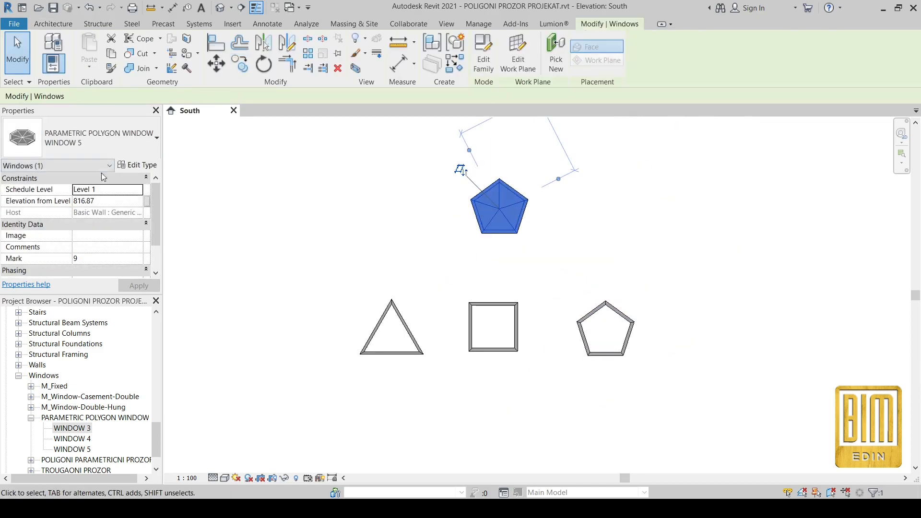
Duplicate the copied pentagon's type as WINDOW 6 and set broj to 6.
left_click(138, 165)
left_click(211, 135)
left_click(216, 201)
scroll(174, 291, "down", 10)
left_click(147, 374)
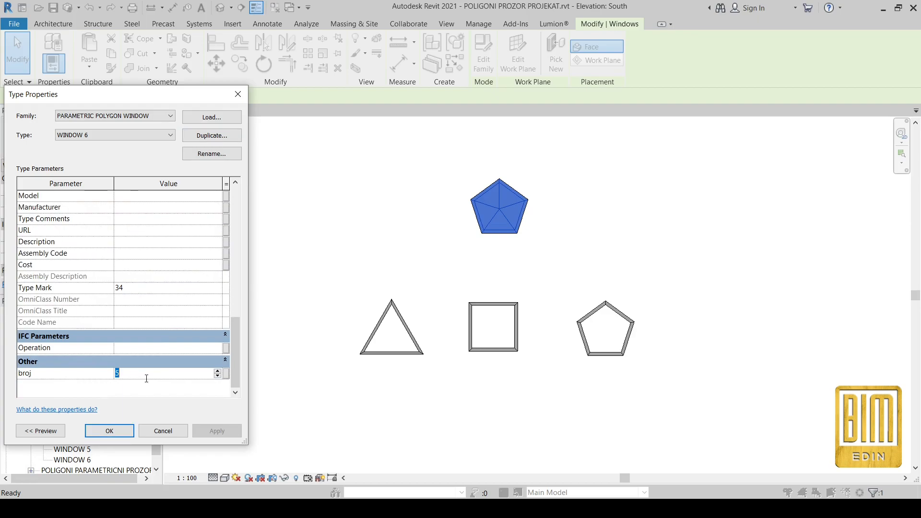
key("Return")
Rotate the hexagon window about its lowest corner until its bottom edge is horizontal.
key("r")
key("o")
scroll(496, 206, "up", 3)
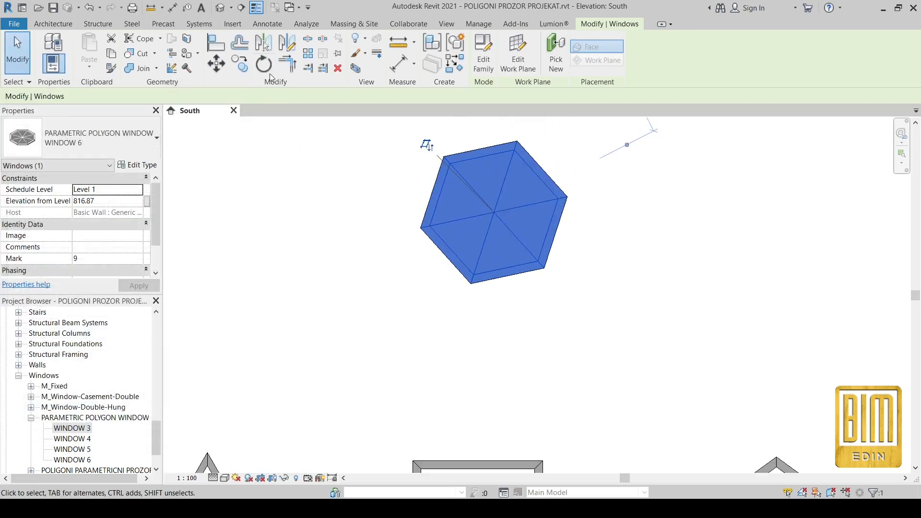
left_click_drag(508, 206, 482, 280)
left_click(730, 230)
left_click(530, 283)
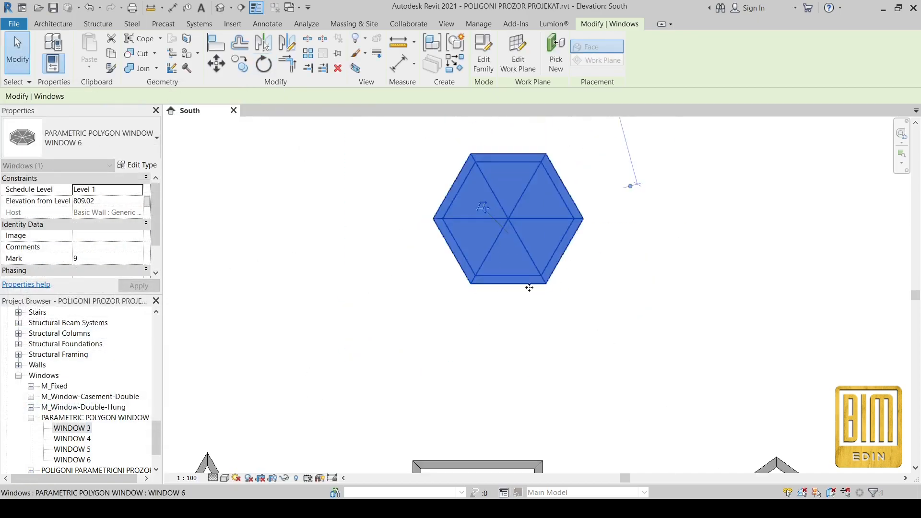
Copy the hexagon window horizontally to its left, above the triangular window.
scroll(509, 230, "down", 4)
key("Escape")
left_click(519, 246)
scroll(491, 192, "up", 1)
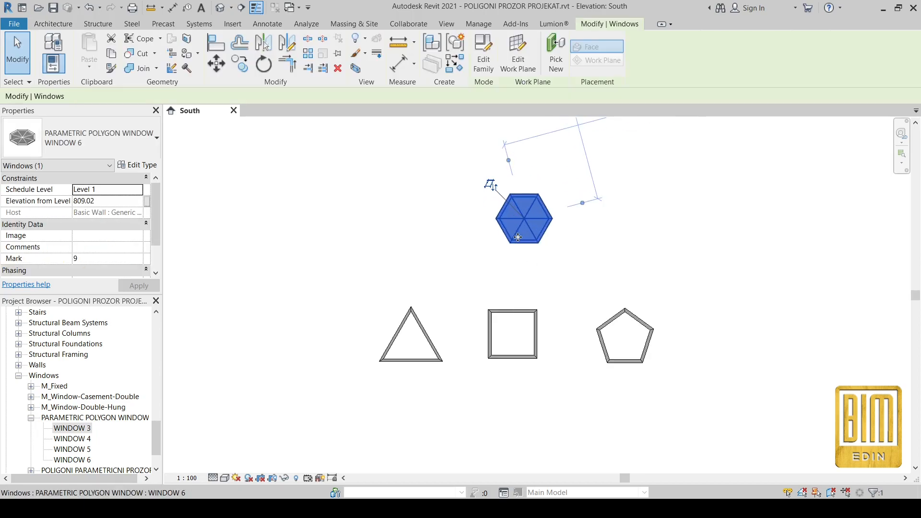
key("c")
key("o")
left_click(526, 218)
left_click(467, 219)
Duplicate the copied hexagon's type as WINDOW 7 and set broj to 7.
left_click(137, 164)
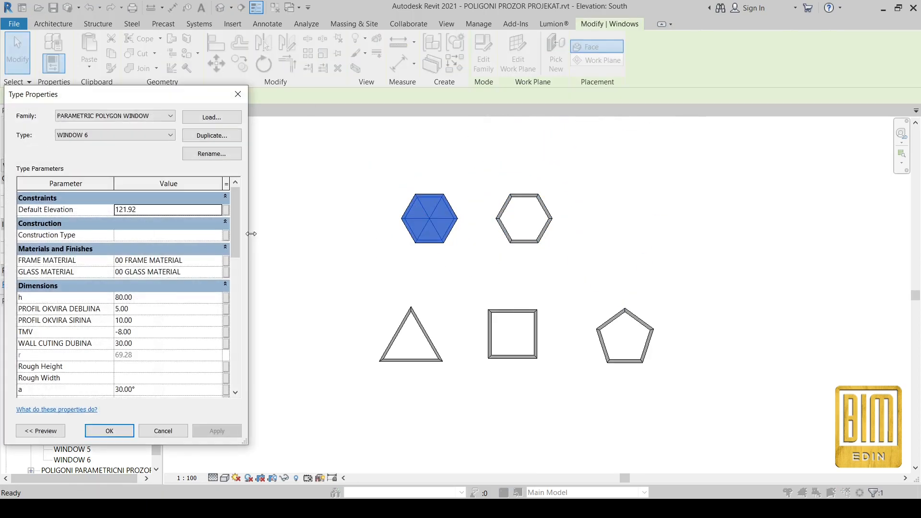
scroll(177, 292, "down", 3)
left_click(212, 135)
left_click(206, 198)
scroll(161, 364, "down", 10)
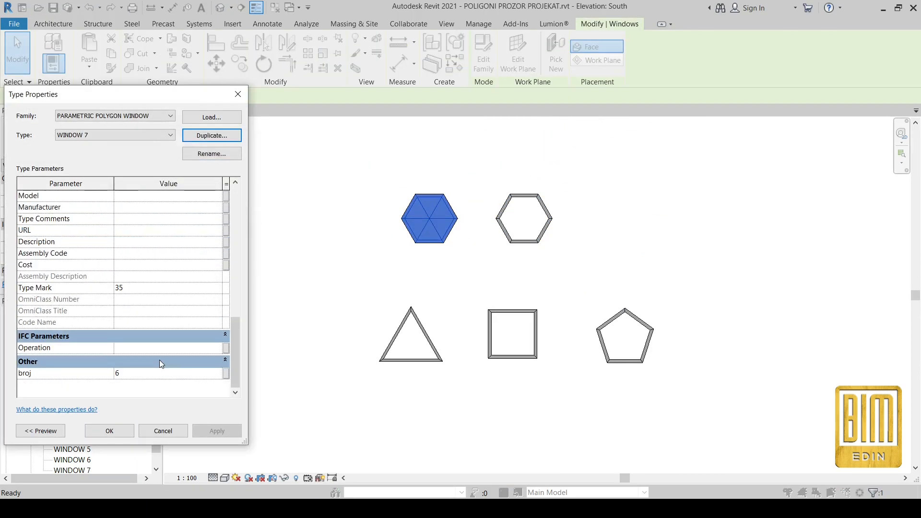
left_click(109, 431)
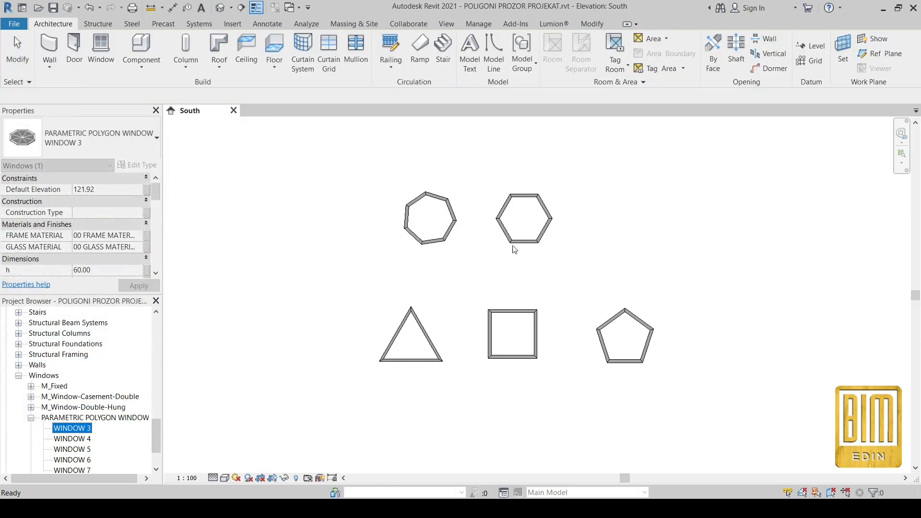
Copy the seven-sided window horizontally by about 700 to the far side of the hexagon, above the pentagon.
scroll(456, 238, "up", 1)
left_click(422, 234)
key("c")
key("o")
left_click(422, 234)
scroll(422, 234, "down", 1)
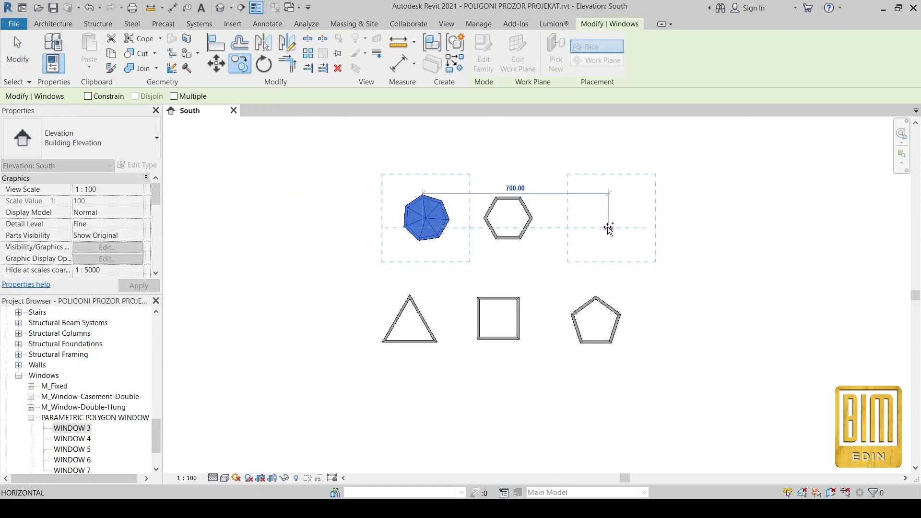
left_click(607, 232)
Duplicate the copied seven-sided window's type as WINDOW 8 and set broj to 8.
left_click(137, 165)
left_click(212, 135)
left_click(206, 198)
scroll(163, 340, "down", 10)
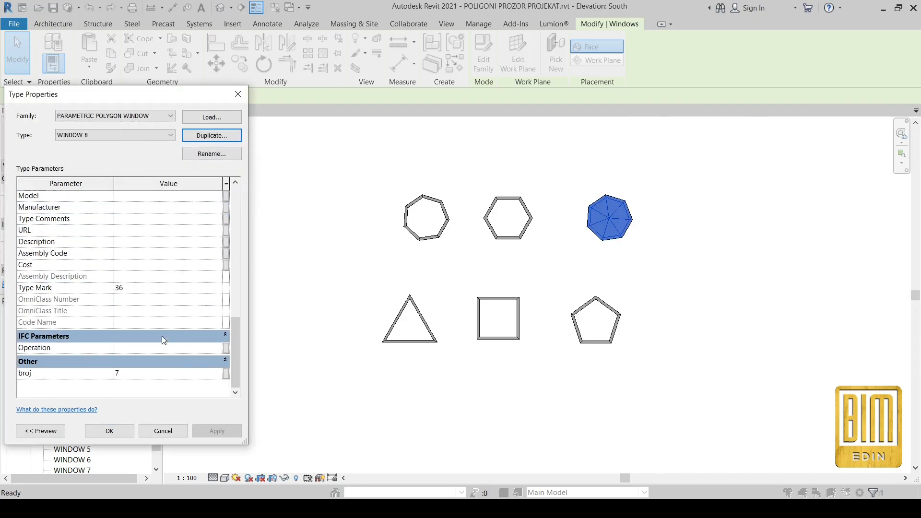
left_click(128, 432)
left_click(644, 245)
Copy the octagonal window diagonally to a free spot above the hexagon.
scroll(646, 224, "up", 2)
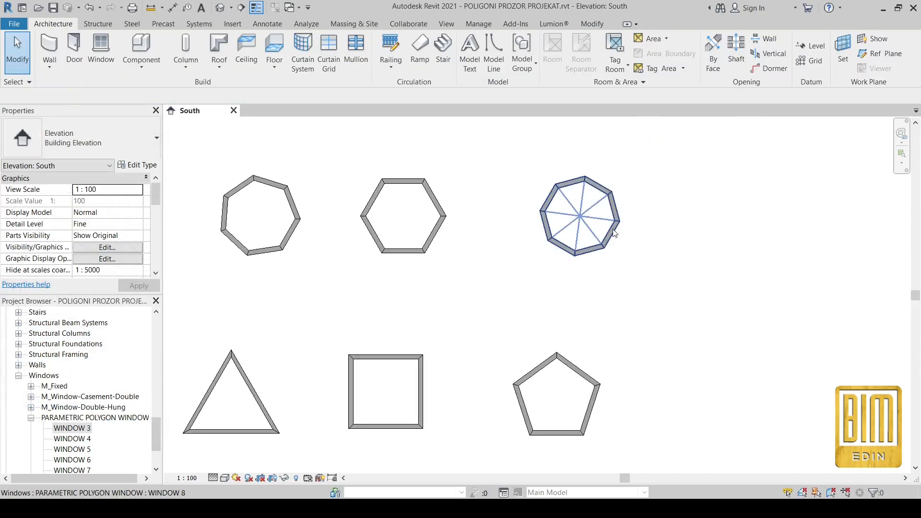
left_click(613, 232)
scroll(477, 329, "down", 2)
left_click(242, 63)
left_click(535, 264)
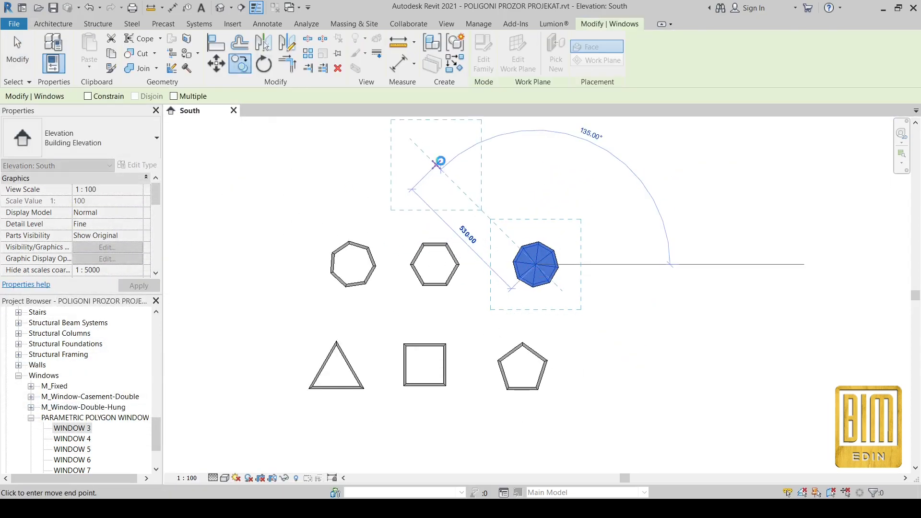
left_click(436, 166)
Duplicate the copied octagon's type as WINDOW 9 and set broj to 9.
scroll(435, 166, "up", 2)
left_click(138, 165)
left_click(208, 137)
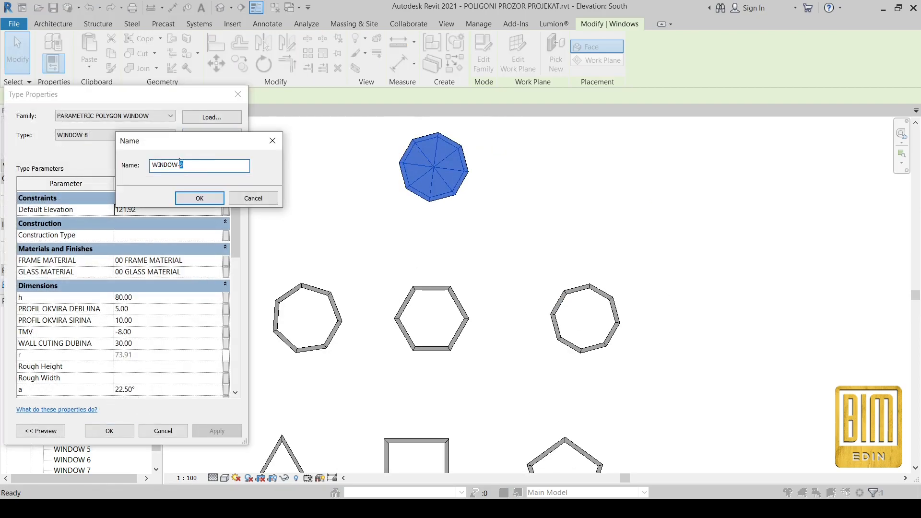
left_click(219, 195)
scroll(159, 336, "down", 10)
left_click(152, 375)
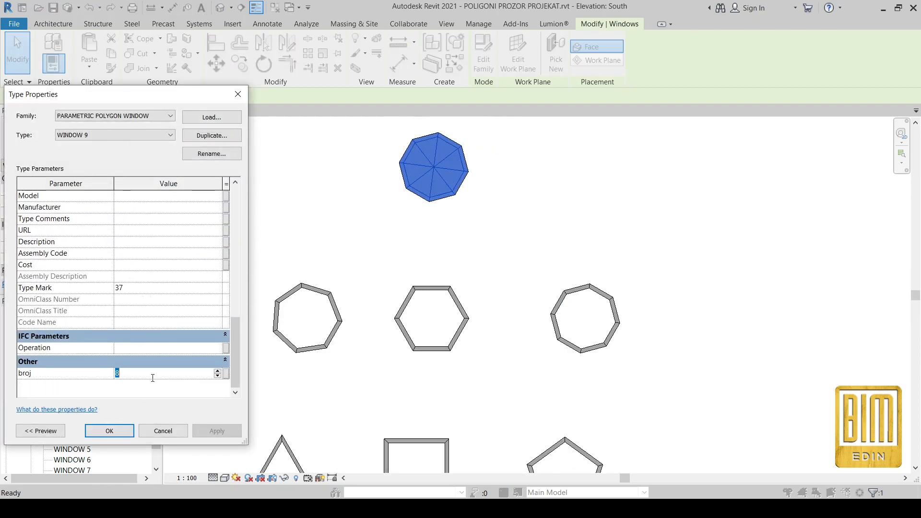
left_click(219, 371)
left_click(214, 374)
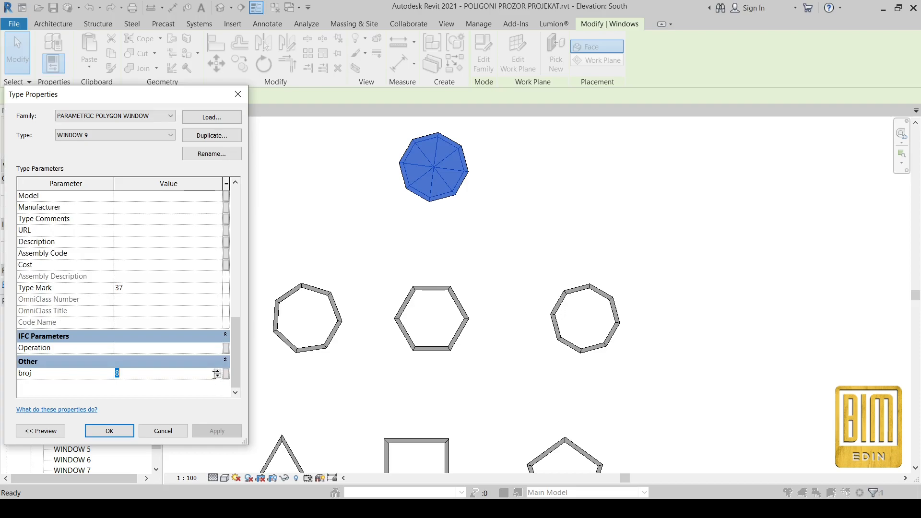
left_click(109, 431)
Enlarge the nine-sided window by setting h to 120 in type WINDOW 9.
scroll(422, 287, "down", 2)
left_click(139, 164)
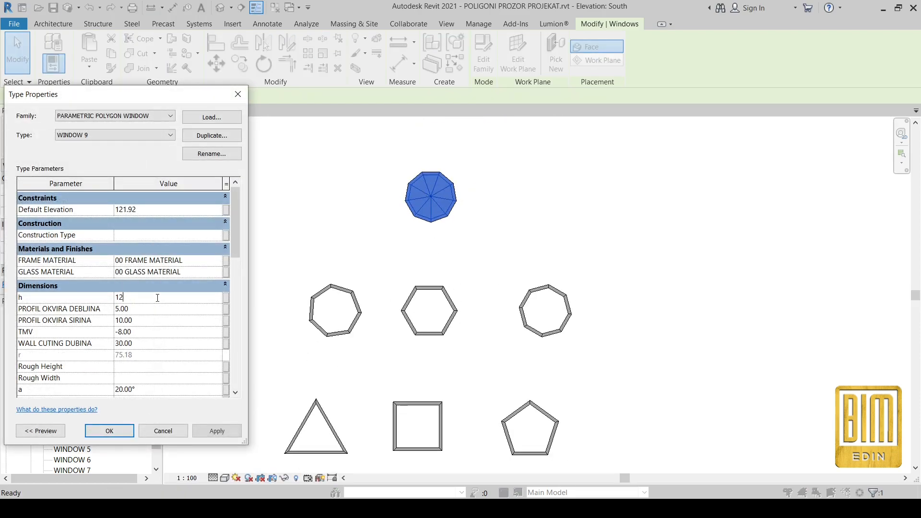
left_click(119, 428)
Copy the nine-sided window to its right, above the octagonal window.
left_click(456, 235)
left_click(456, 212)
left_click(240, 64)
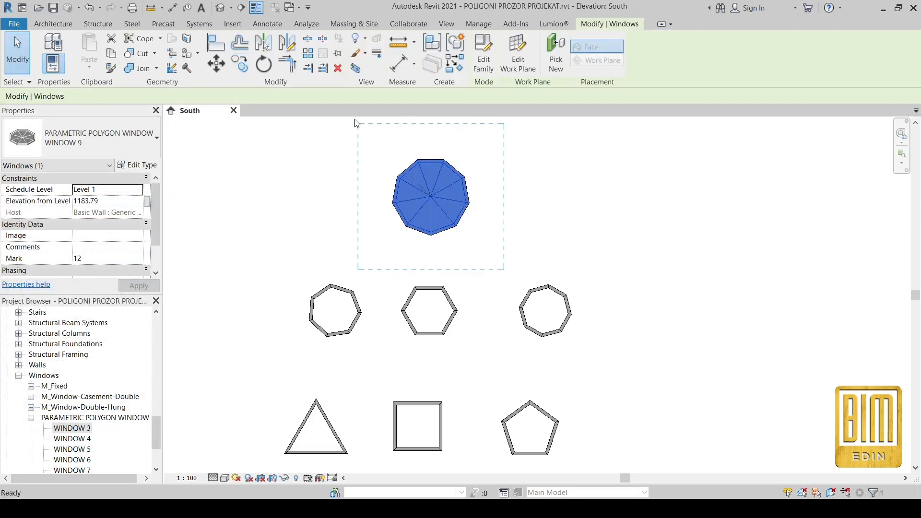
left_click(431, 196)
left_click(578, 187)
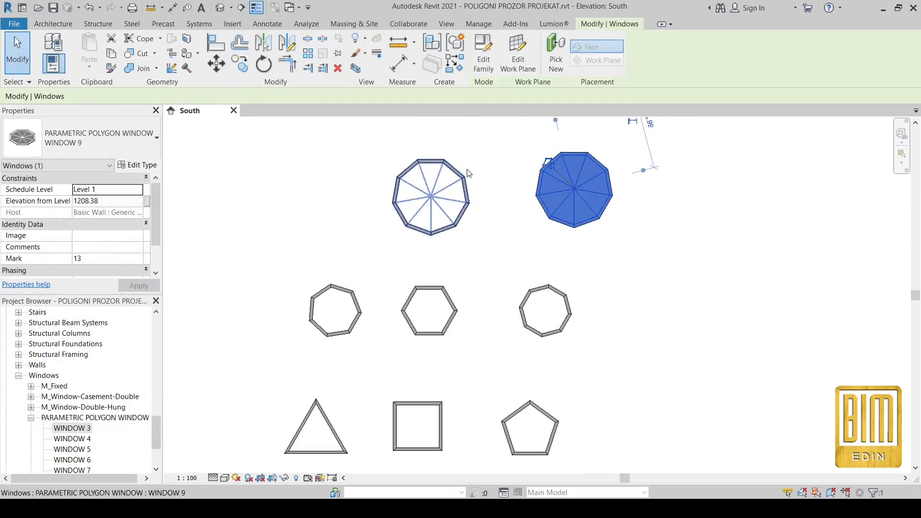
Set broj to 15 for the copied nine-sided window and duplicate its type as WINDOW 15.
left_click(142, 166)
scroll(187, 316, "down", 2)
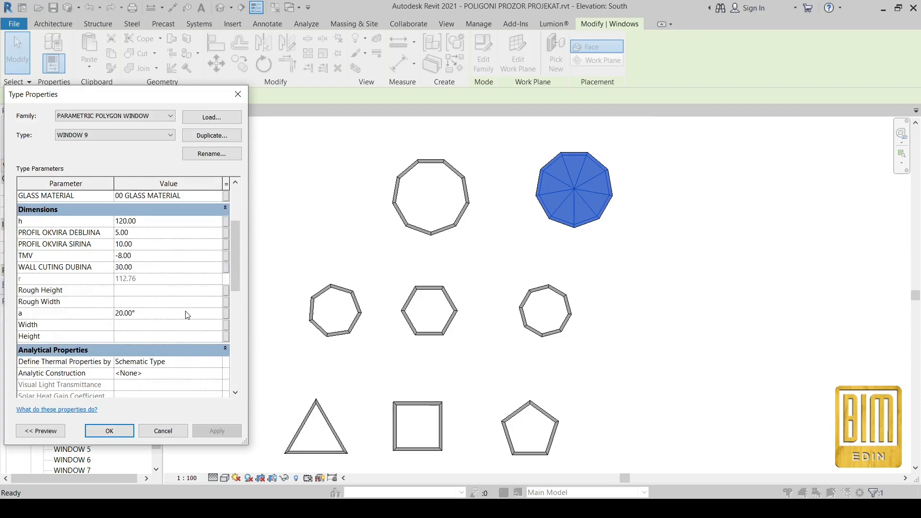
scroll(187, 315, "down", 5)
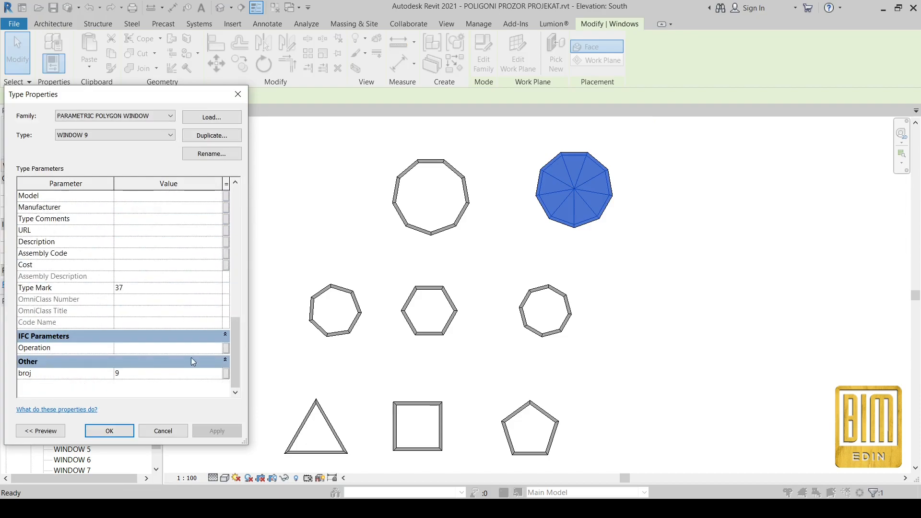
left_click(209, 136)
double_click(183, 165)
type("15")
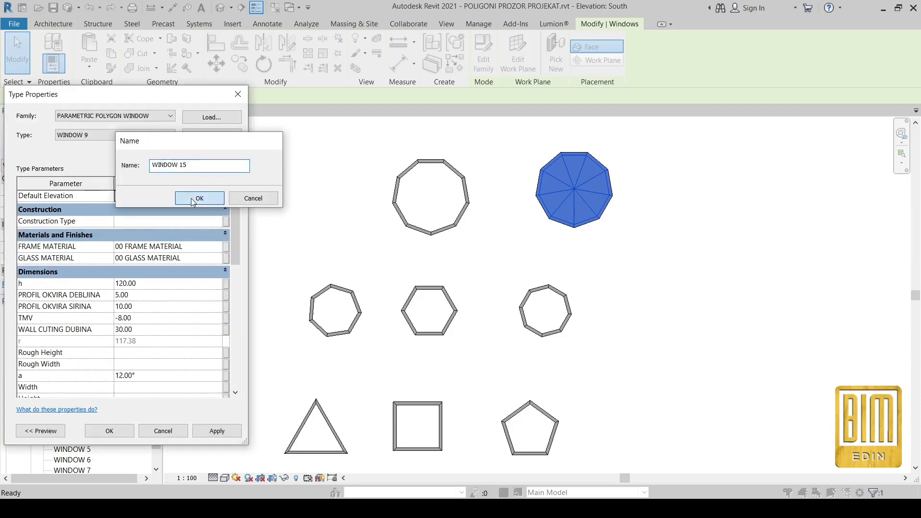
left_click(199, 198)
left_click(109, 431)
Restore the original window beside the copy to nine sides by setting broj to 9 in type WINDOW 9.
left_click(467, 179)
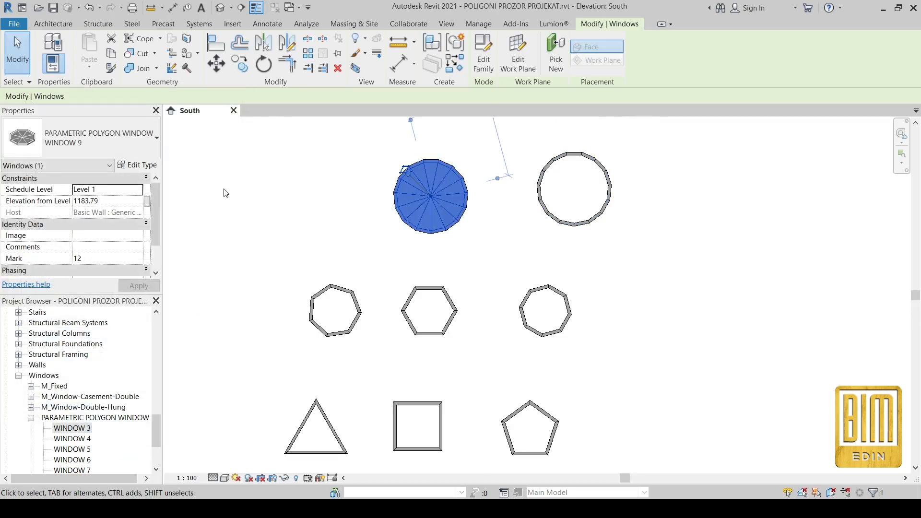
left_click(561, 164)
left_click(464, 179)
left_click(139, 165)
scroll(192, 277, "down", 5)
scroll(211, 382, "down", 5)
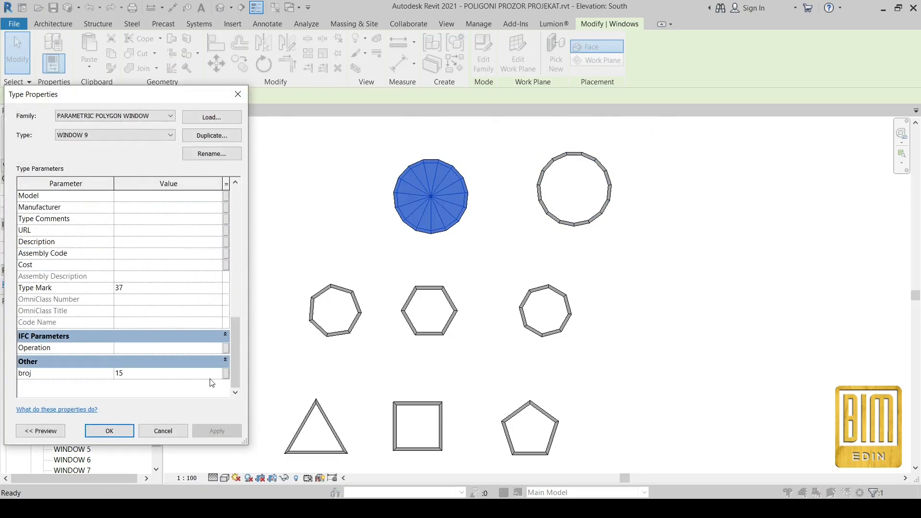
left_click(128, 428)
left_click(487, 175)
scroll(487, 175, "down", 2)
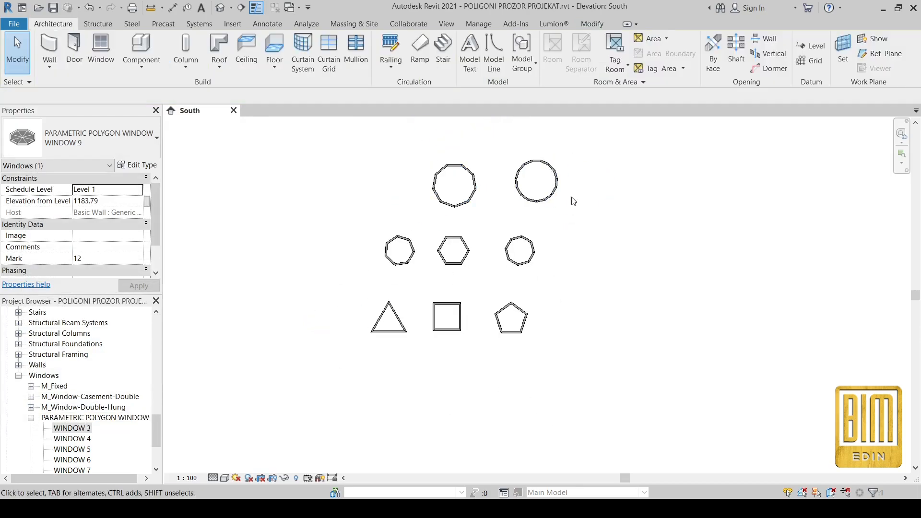
Copy the 15-sided window from its center to the free area at its lower right.
scroll(549, 191, "up", 1)
left_click(551, 190)
key("c")
key("o")
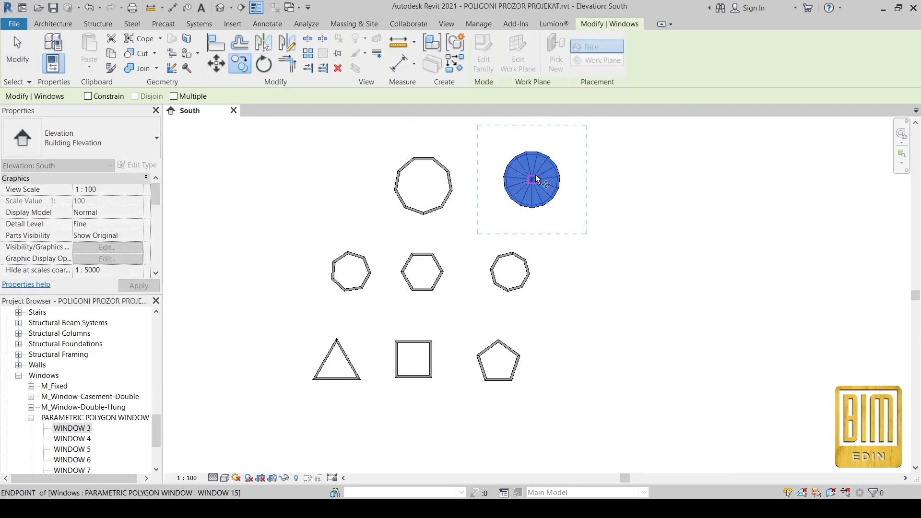
left_click(532, 179)
left_click(690, 267)
scroll(549, 357, "up", 2)
Duplicate the copied window's type as WINDOW x and set its broj to 7.
left_click(137, 164)
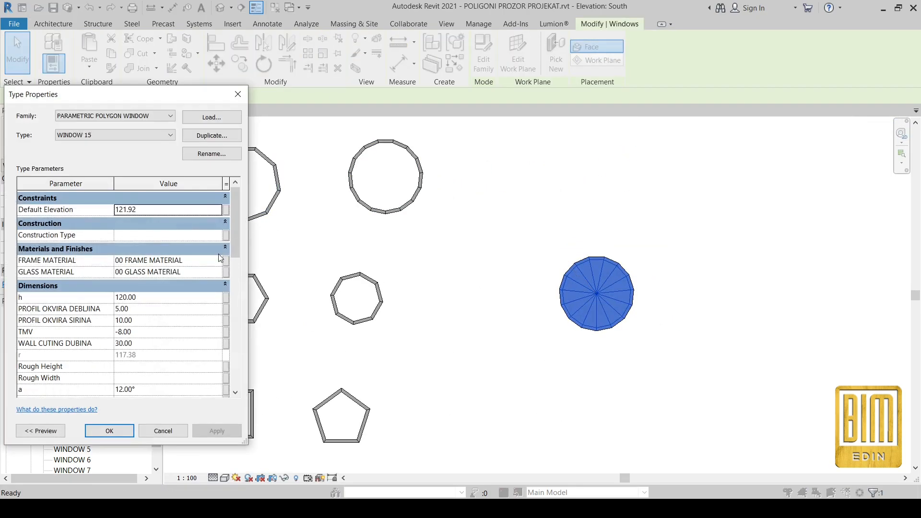
scroll(181, 264, "down", 5)
left_click(212, 136)
double_click(181, 165)
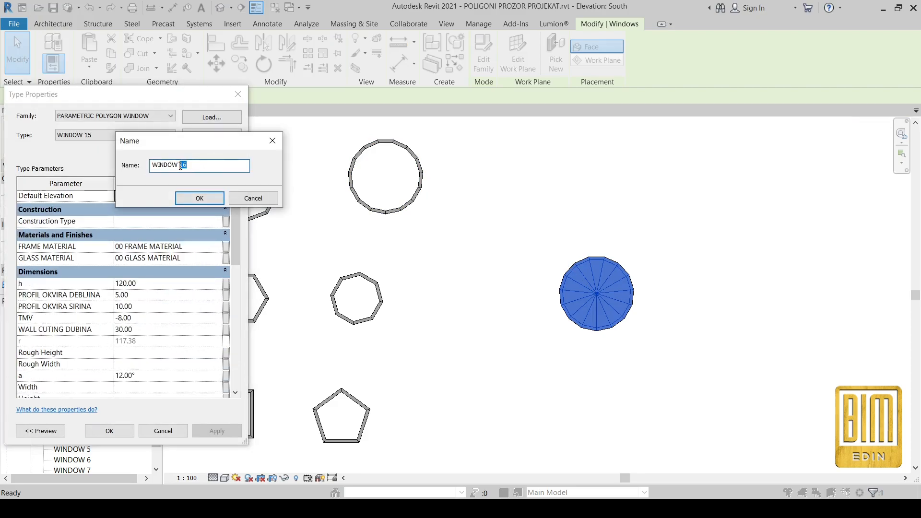
type("x")
left_click(200, 198)
scroll(187, 321, "down", 10)
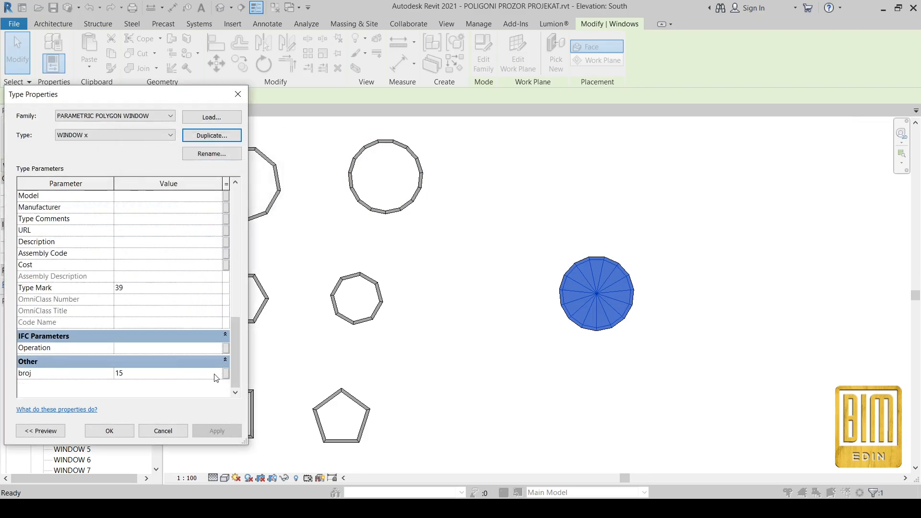
key("Return")
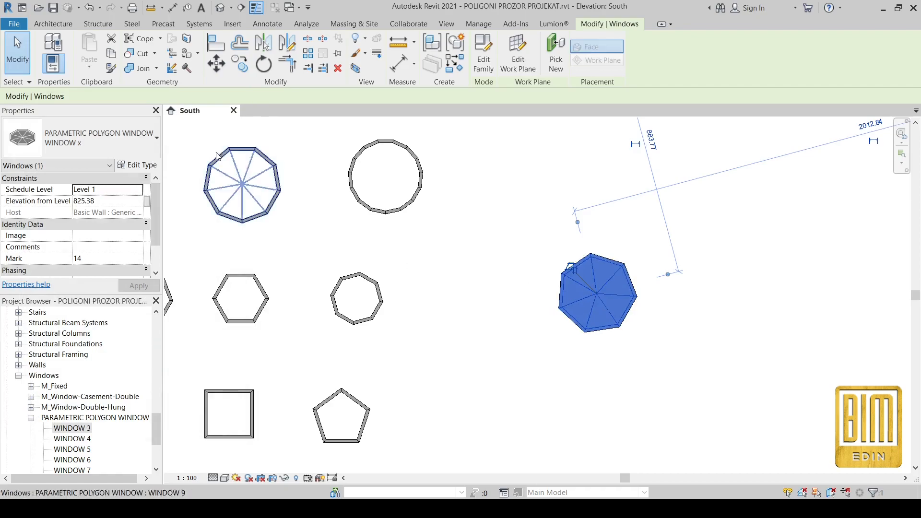
Enlarge the seven-sided window by setting h of type WINDOW x to 150 and then to 200.
left_click(138, 165)
scroll(200, 361, "down", 10)
scroll(166, 228, "up", 8)
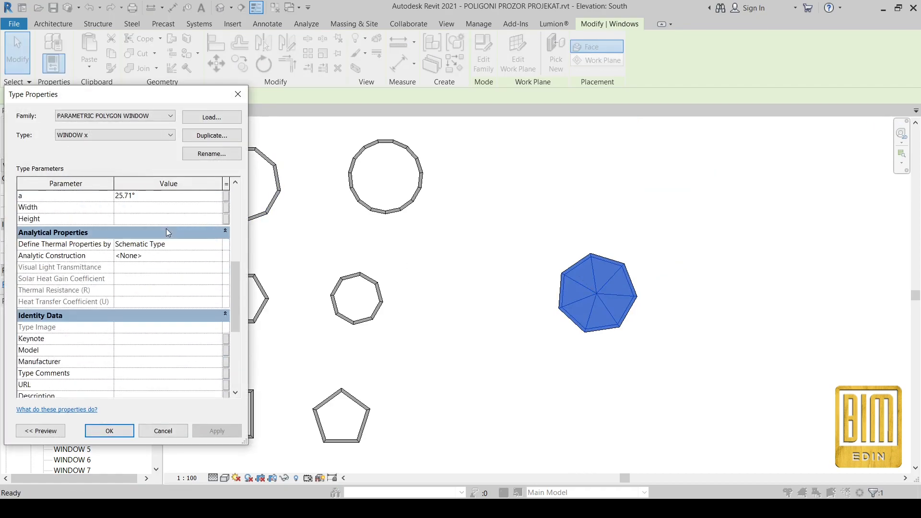
left_click(217, 430)
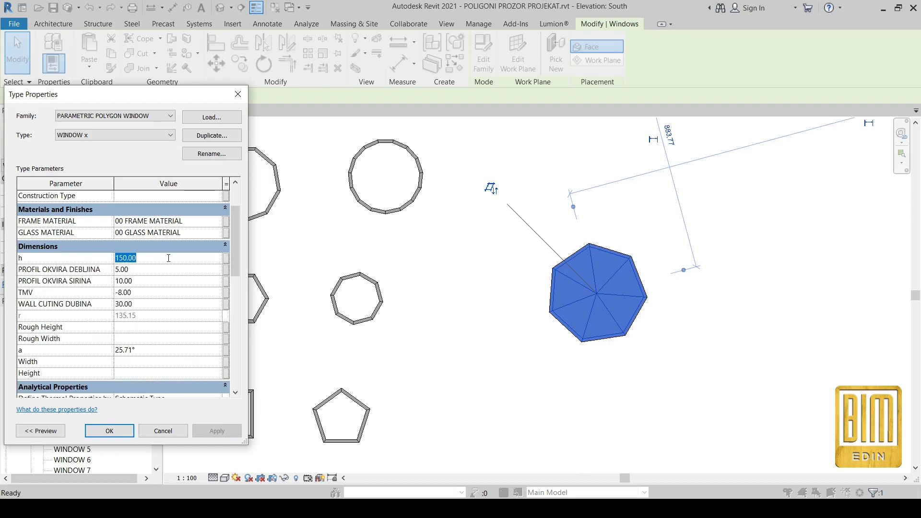
left_click(217, 431)
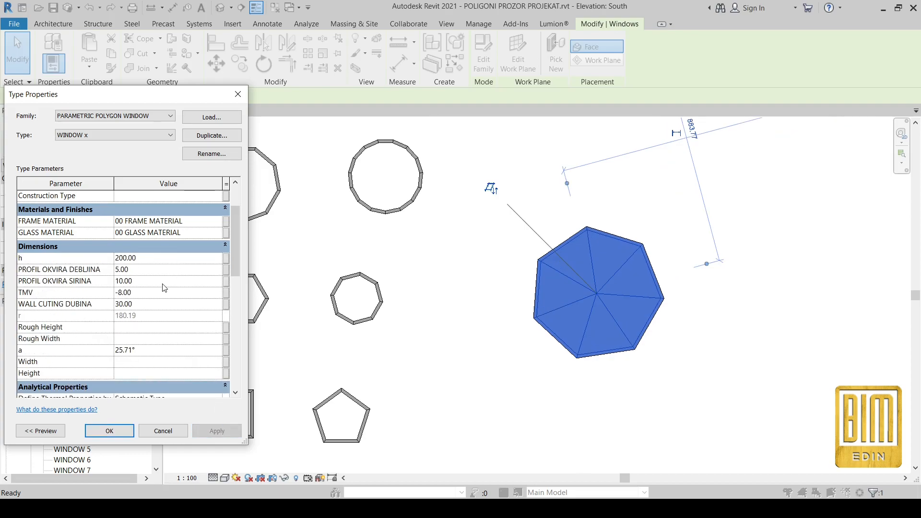
Increase broj of type WINDOW x one side at a time from 8 to 13, applying each value.
scroll(165, 288, "down", 10)
double_click(217, 373)
type("9")
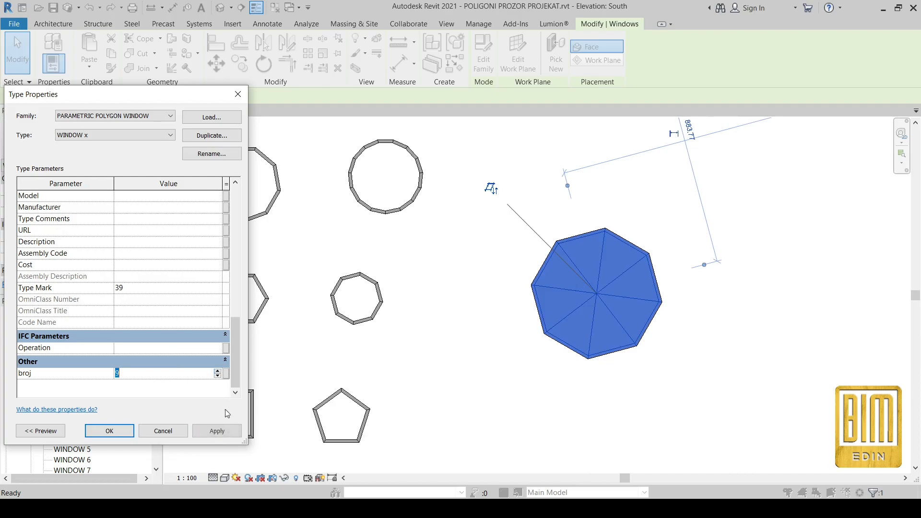
left_click(222, 431)
double_click(216, 373)
type("10")
left_click(217, 431)
double_click(216, 373)
type("11")
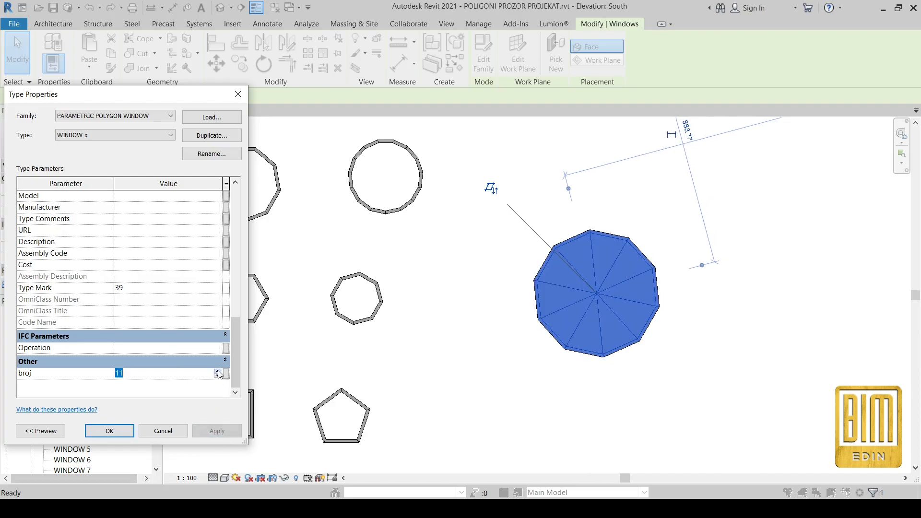
left_click(217, 431)
double_click(216, 373)
type("12")
left_click(219, 431)
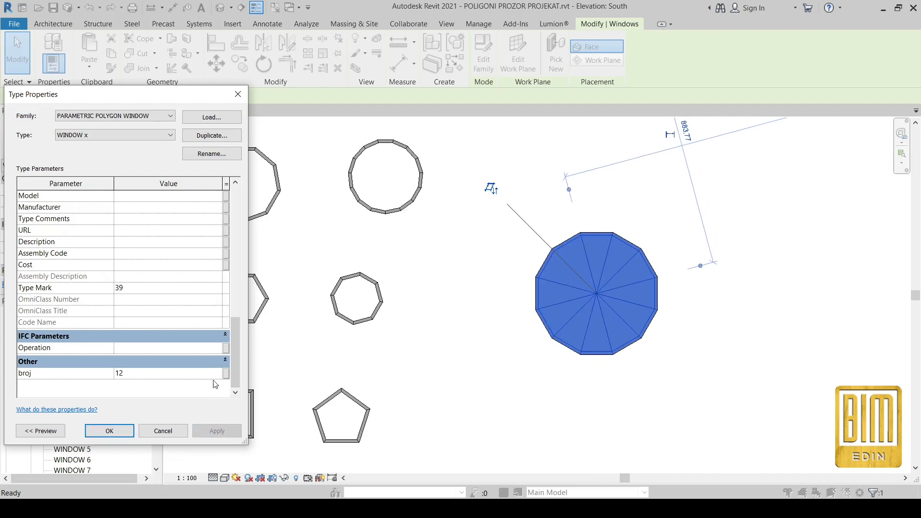
double_click(217, 373)
type("13")
left_click(222, 431)
left_click(109, 431)
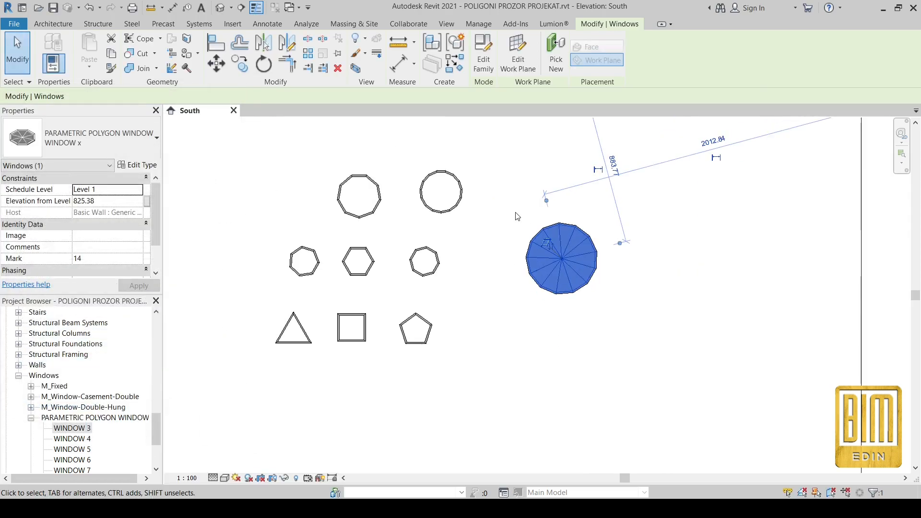
left_click(313, 339)
scroll(563, 288, "down", 1)
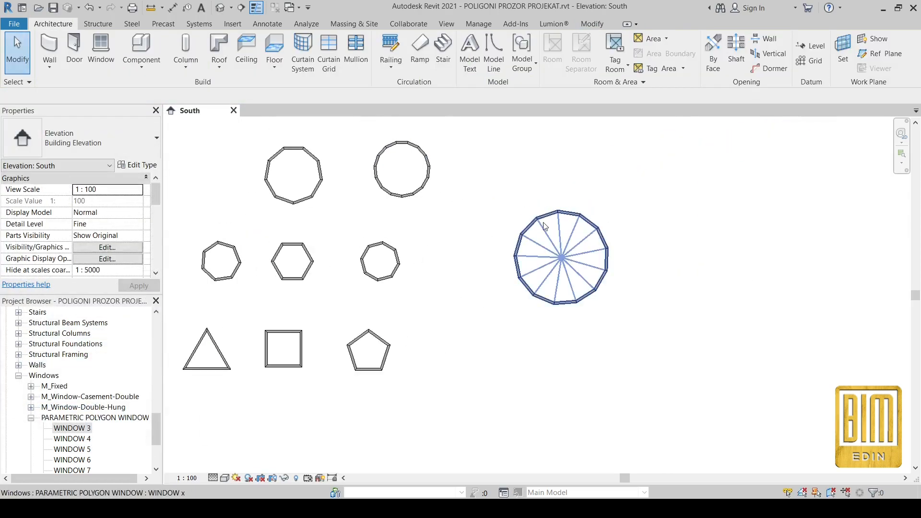
Create a new family from the English template Metric Generic Model face based.rft.
left_click(15, 27)
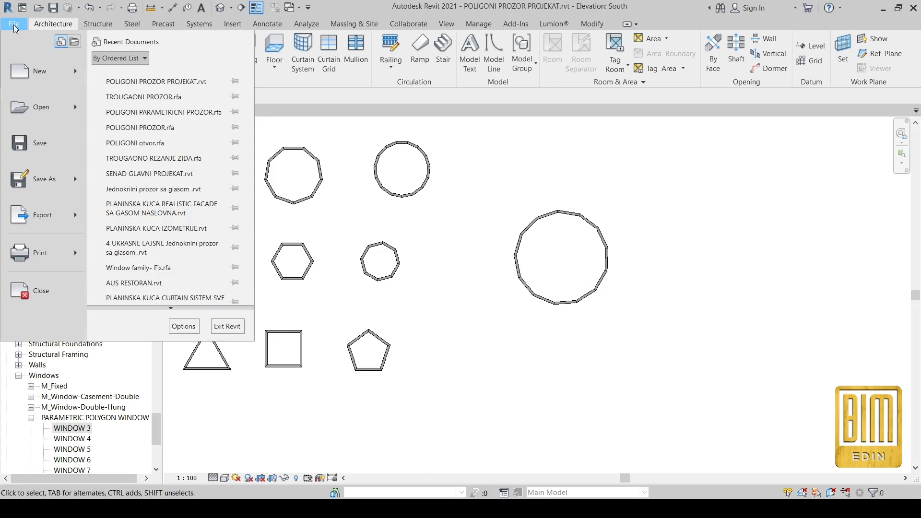
mouse_move(31, 73)
left_click(130, 106)
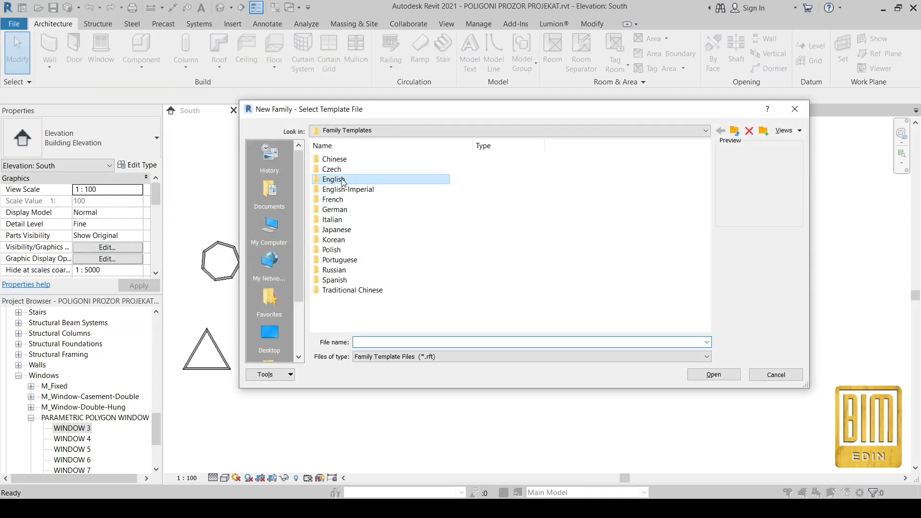
double_click(334, 180)
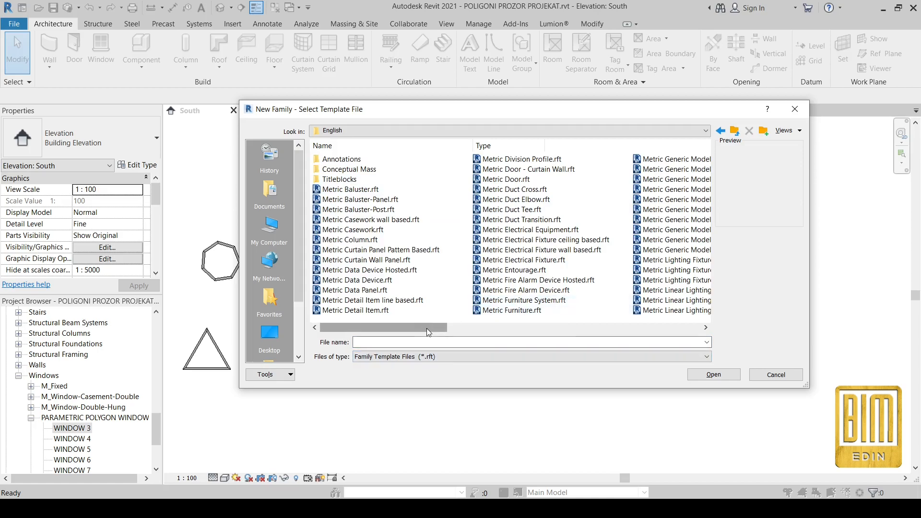
left_click_drag(427, 328, 508, 325)
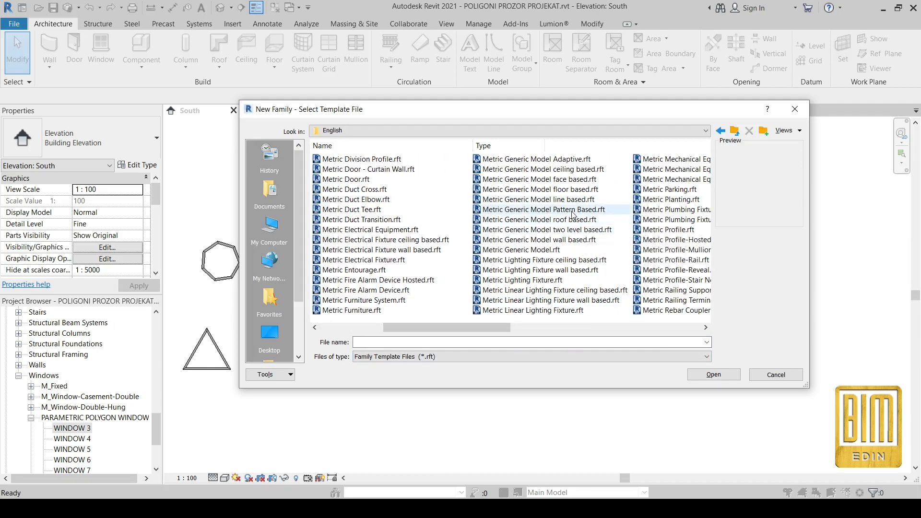
left_click(570, 180)
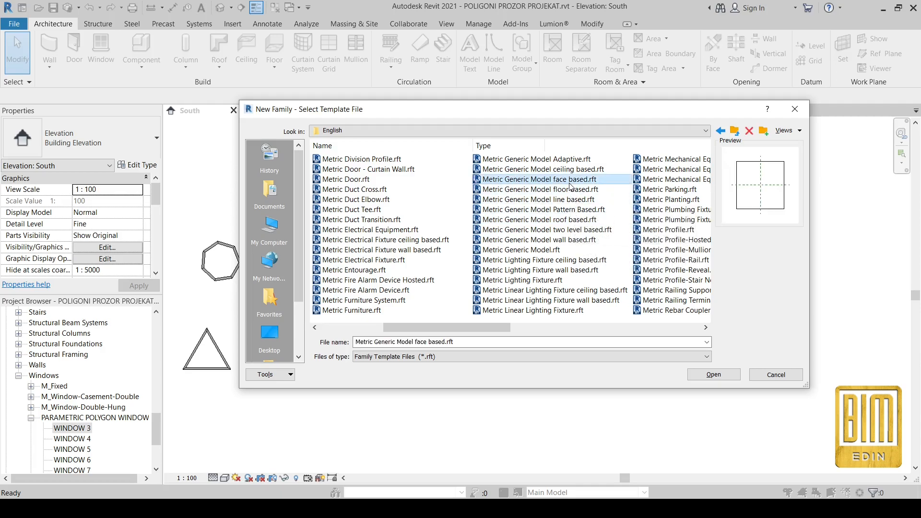
left_click(715, 376)
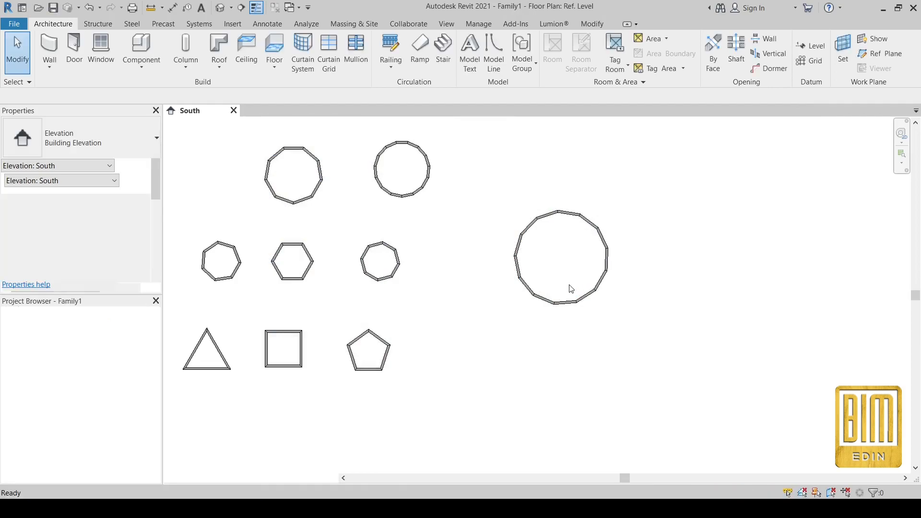
Inspect the new family's host in the default 3D view and return to the Ref. Level floor plan.
scroll(537, 297, "up", 4)
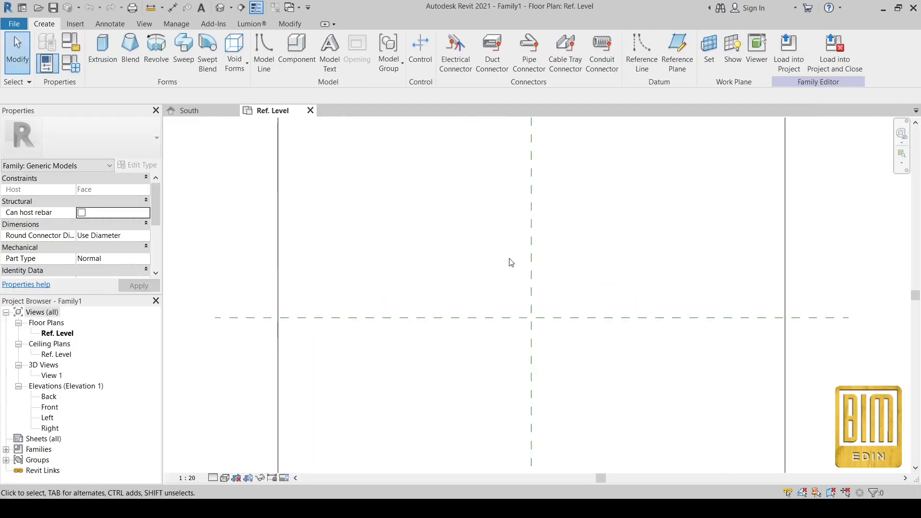
scroll(511, 262, "down", 1)
scroll(481, 332, "down", 1)
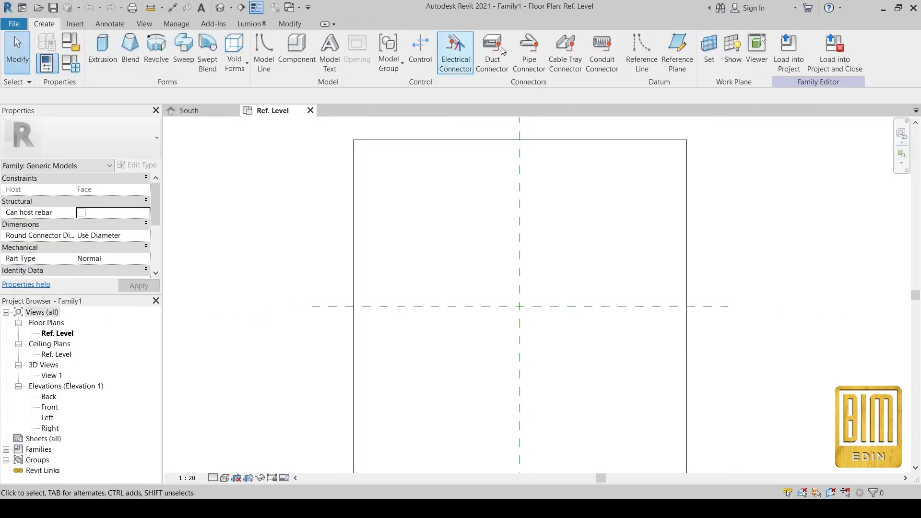
left_click(677, 53)
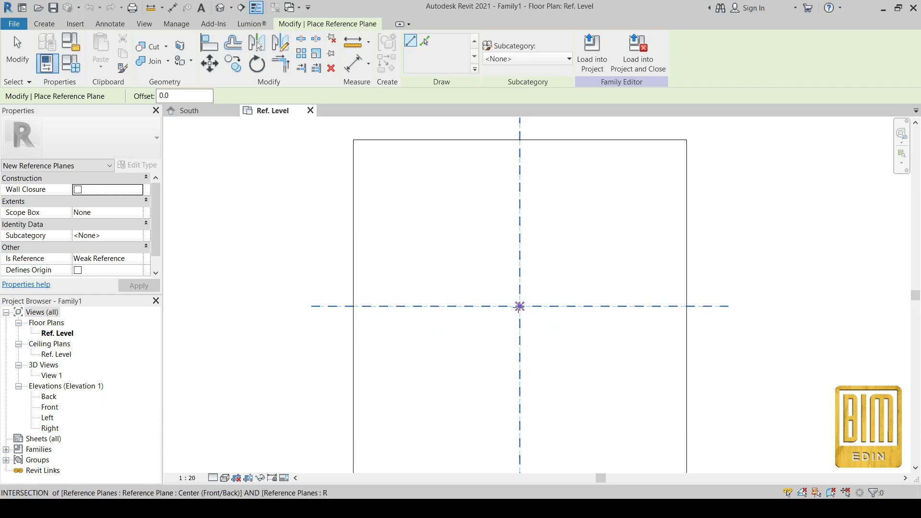
scroll(509, 305, "up", 2)
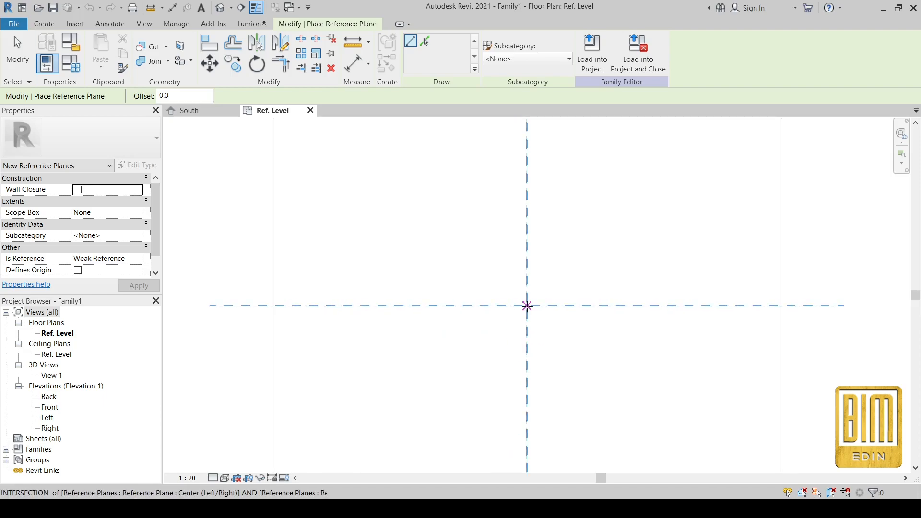
scroll(526, 305, "down", 2)
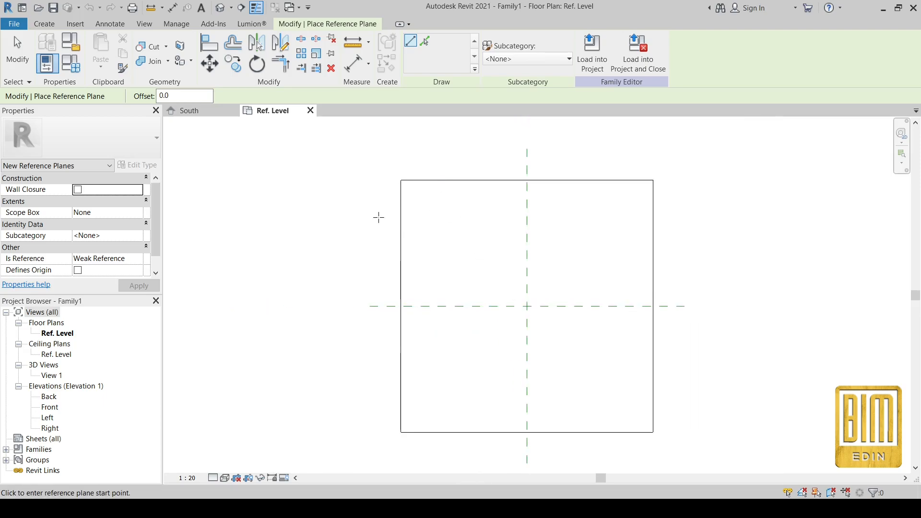
left_click(220, 8)
key("Escape")
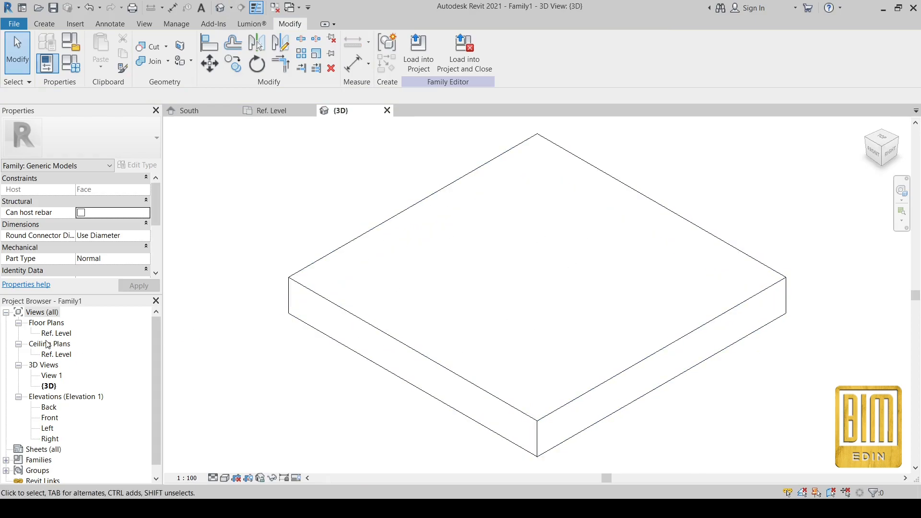
double_click(56, 333)
scroll(564, 305, "up", 2)
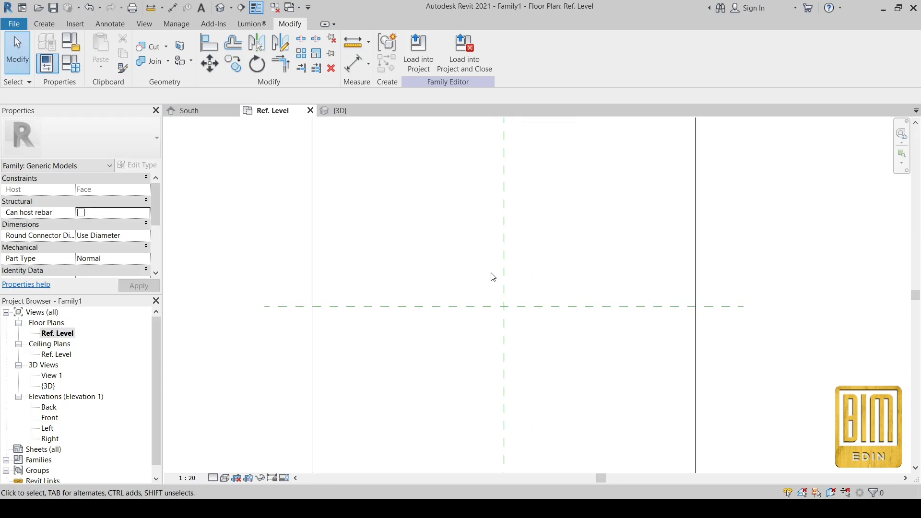
Draw a reference plane from the intersection of the center planes up to the left, at about 53° to the horizontal.
left_click(44, 23)
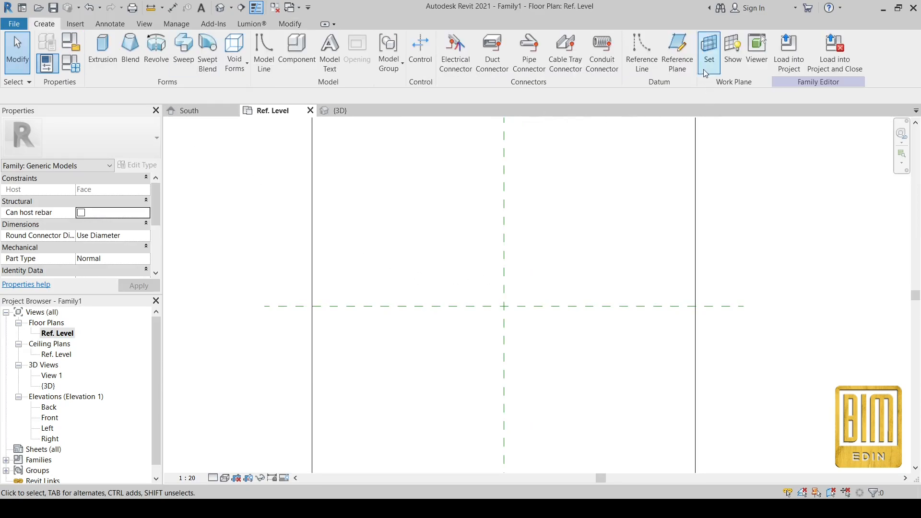
left_click(709, 46)
left_click(503, 305)
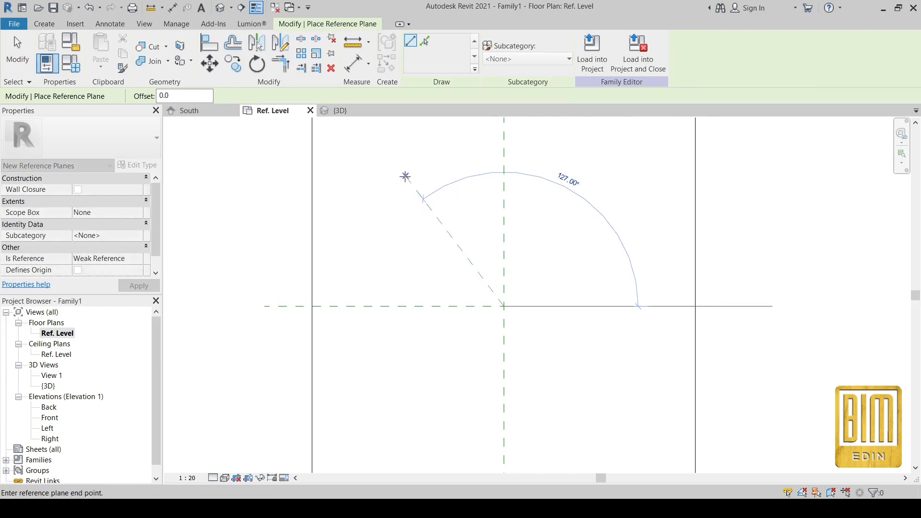
left_click(405, 176)
key("Escape")
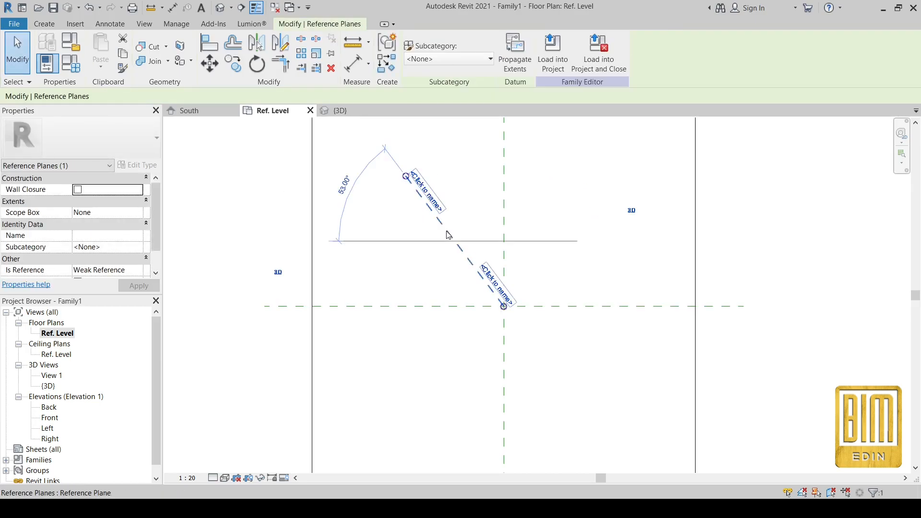
Mirror the sloped reference plane about the vertical center reference plane.
left_click(261, 45)
left_click(504, 206)
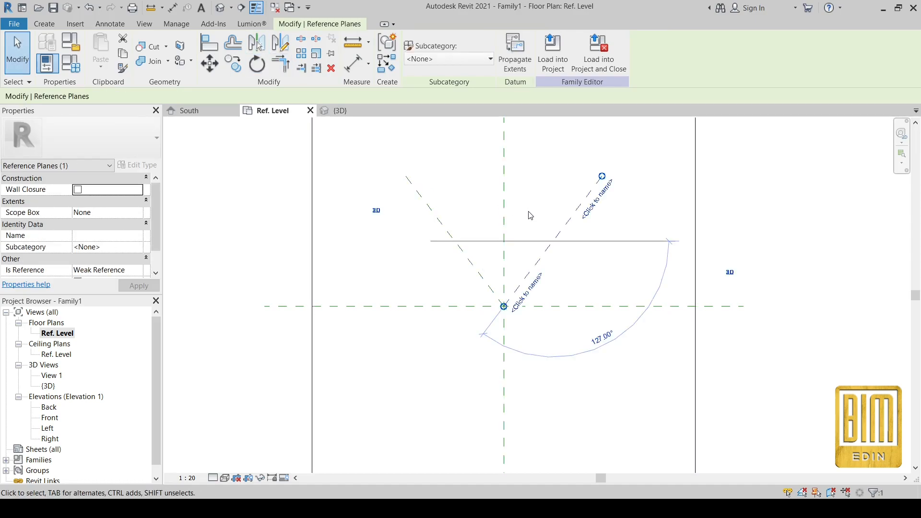
left_click(545, 195)
Place angular dimensions between each sloped reference plane and the vertical center plane, one per side.
left_click(355, 62)
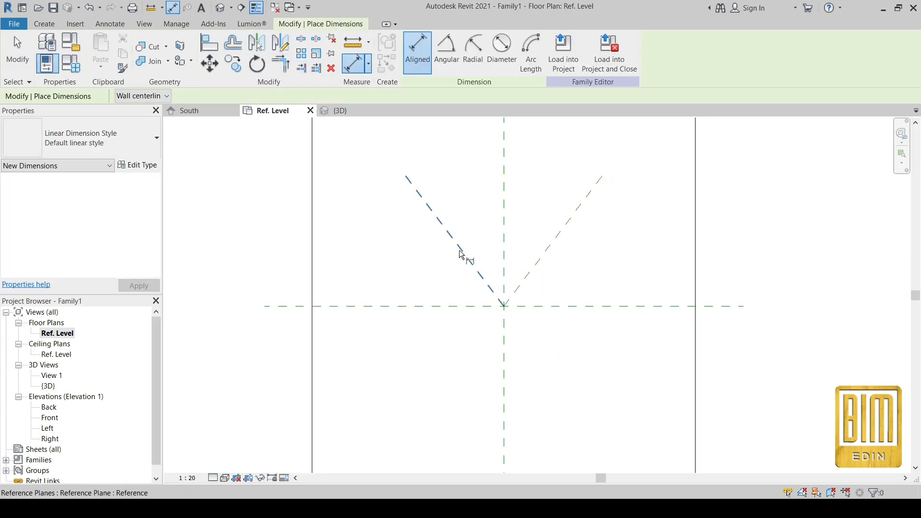
left_click(446, 53)
left_click(441, 227)
left_click(501, 224)
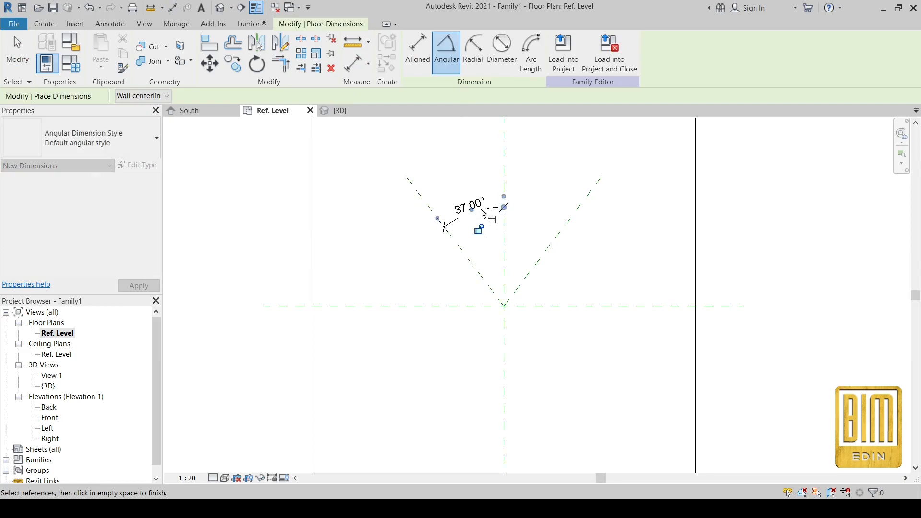
left_click(480, 209)
left_click(501, 220)
left_click(555, 232)
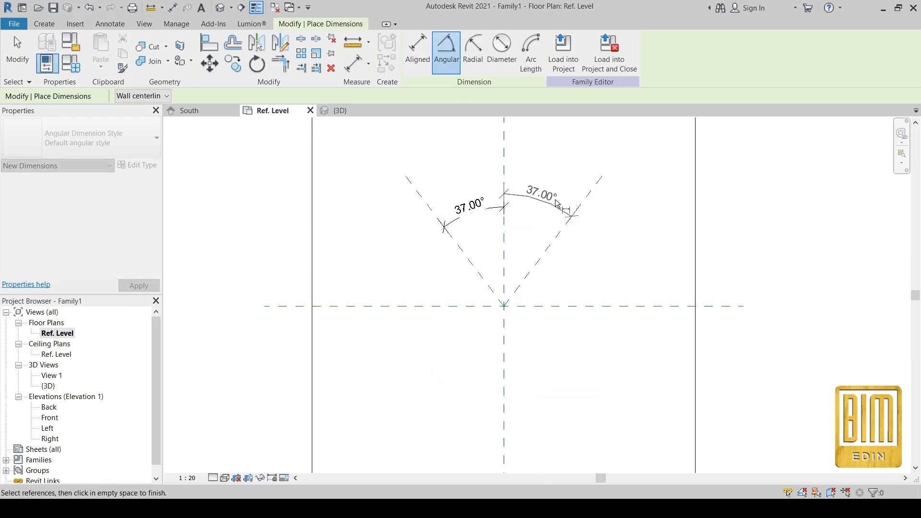
left_click(542, 190)
left_click(10, 50)
Set the Ref. Level view's scale to 1:10 and pick its detail level.
left_click(468, 211)
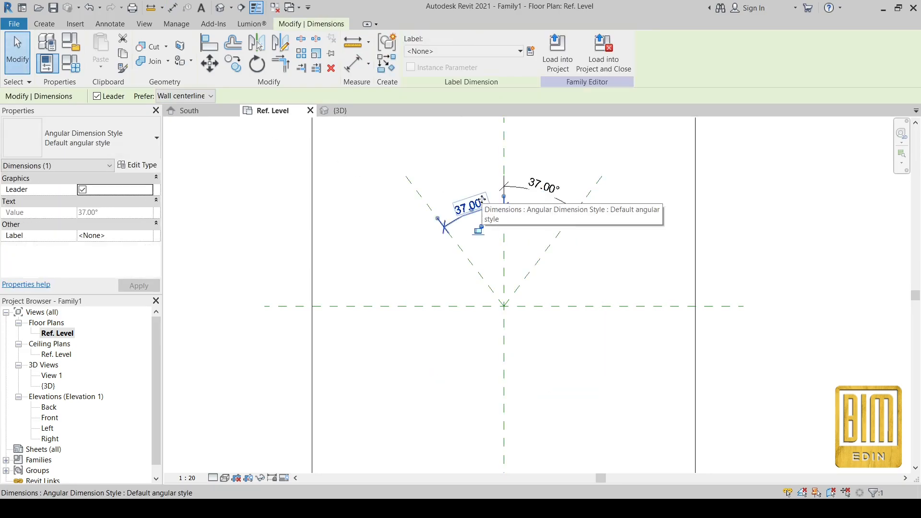
scroll(480, 211, "up", 2)
left_click(187, 477)
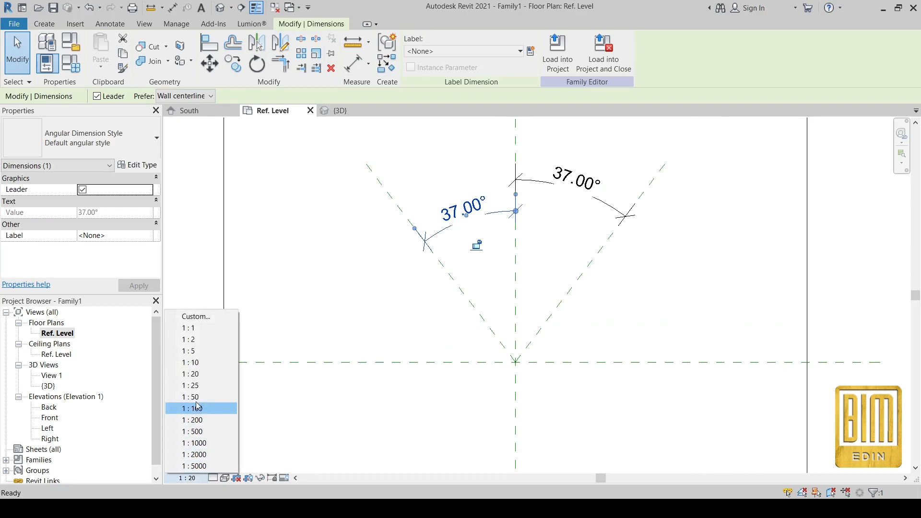
left_click(192, 360)
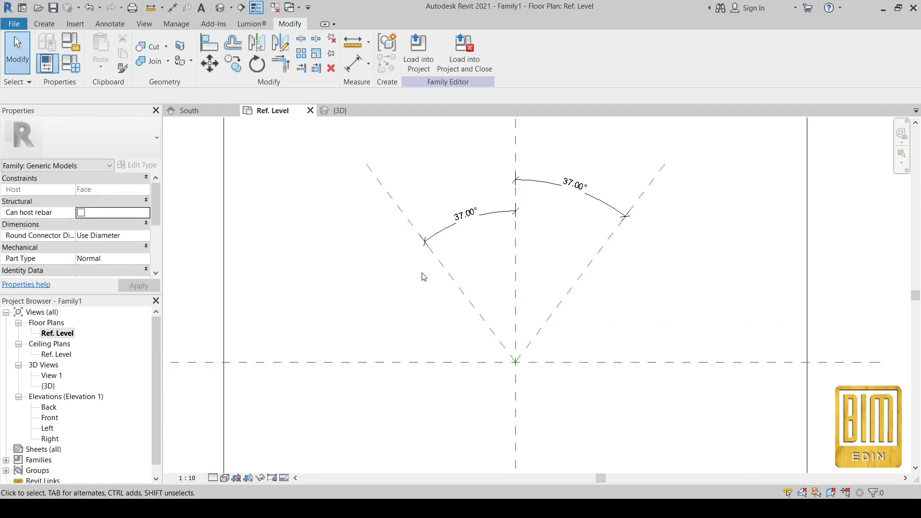
left_click(213, 477)
left_click(230, 465)
Change the family's length units to centimeters in Project Units.
key("u")
key("n")
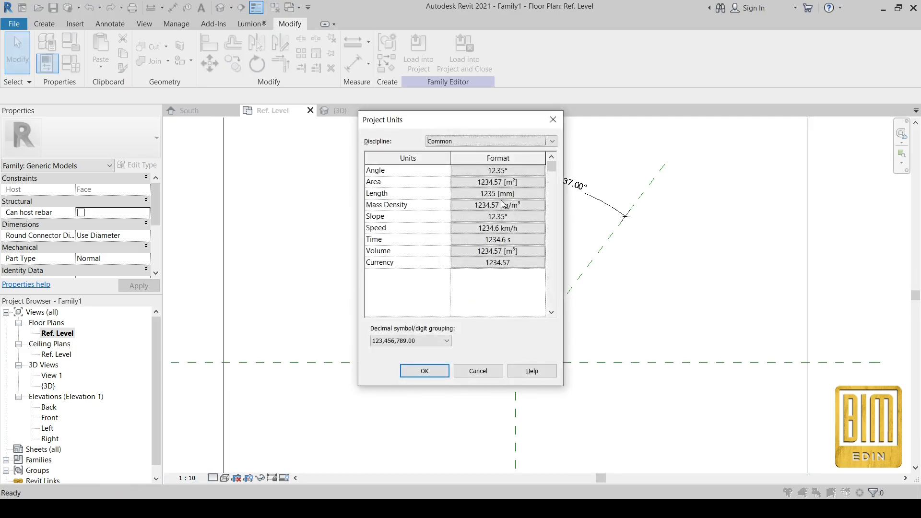
left_click(511, 194)
left_click(519, 189)
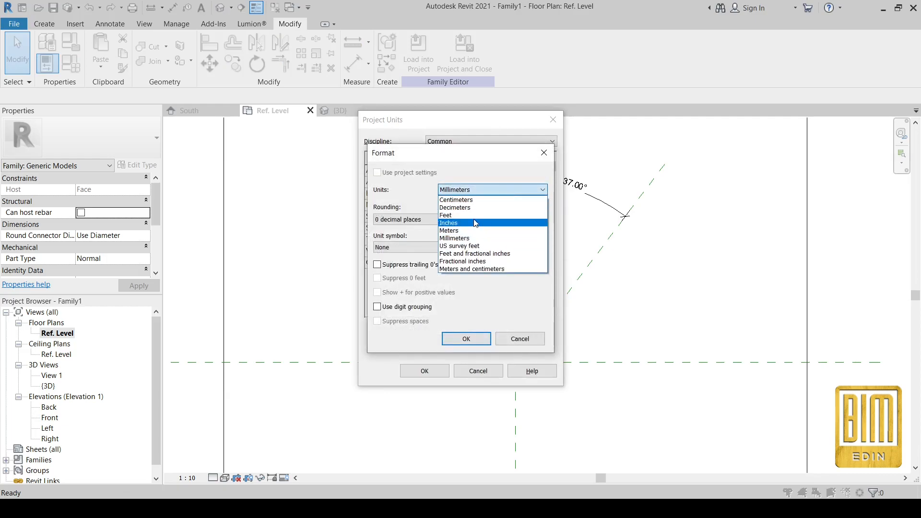
left_click(471, 208)
left_click(466, 339)
key("Return")
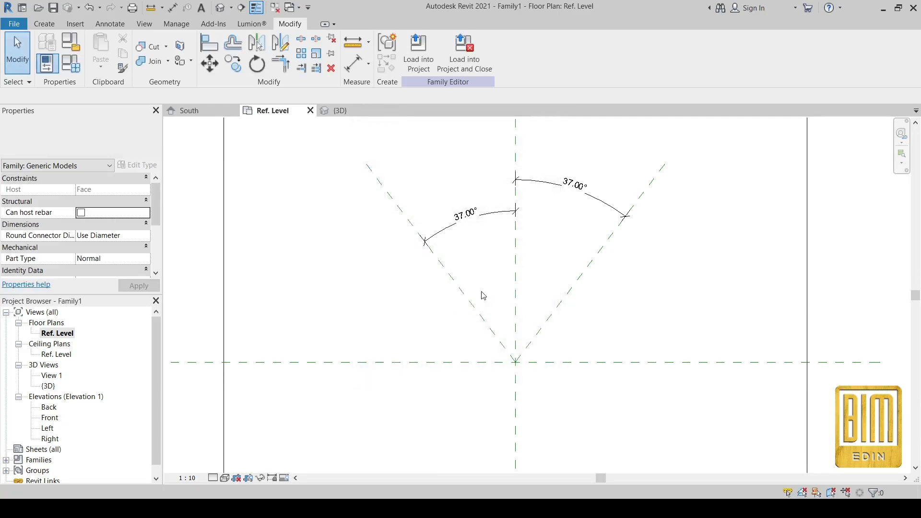
Label the left angular dimension with a new type parameter a and the right one with a new type parameter b.
left_click(483, 216)
left_click(530, 51)
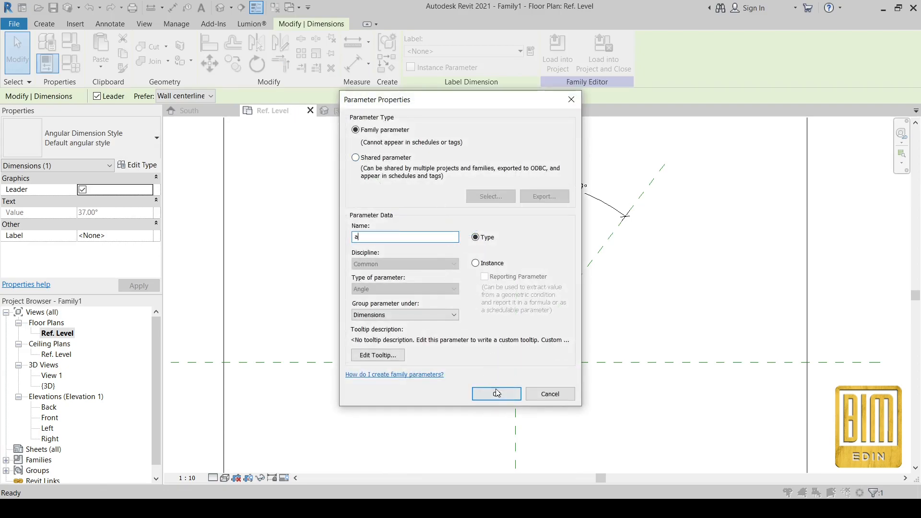
left_click(497, 393)
left_click(575, 184)
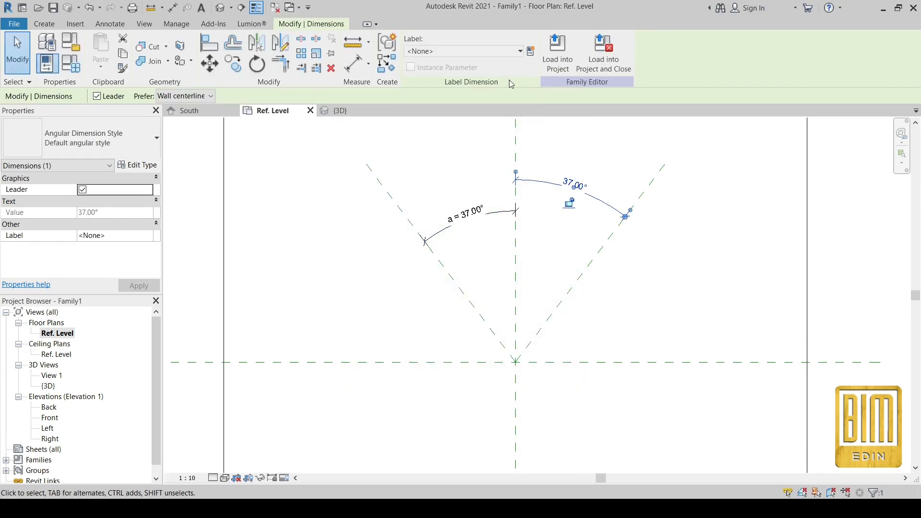
left_click(530, 51)
type("b")
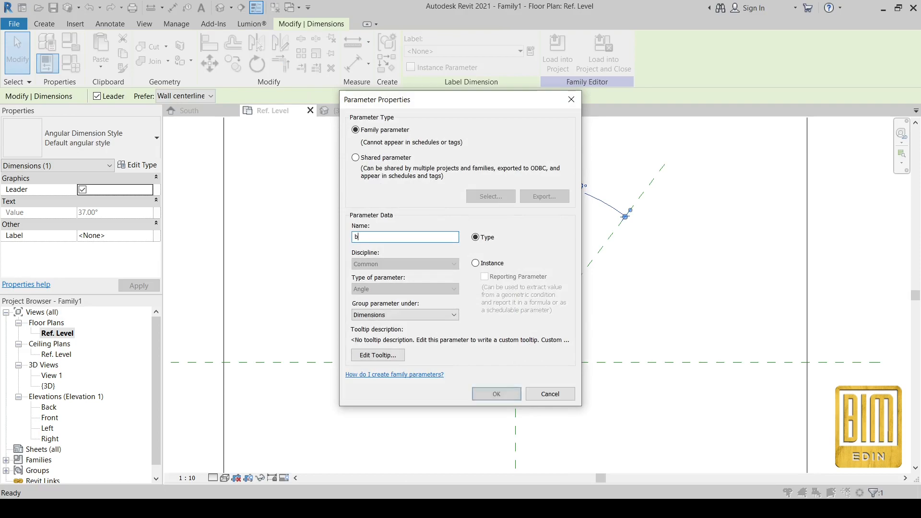
left_click(494, 394)
left_click(463, 184)
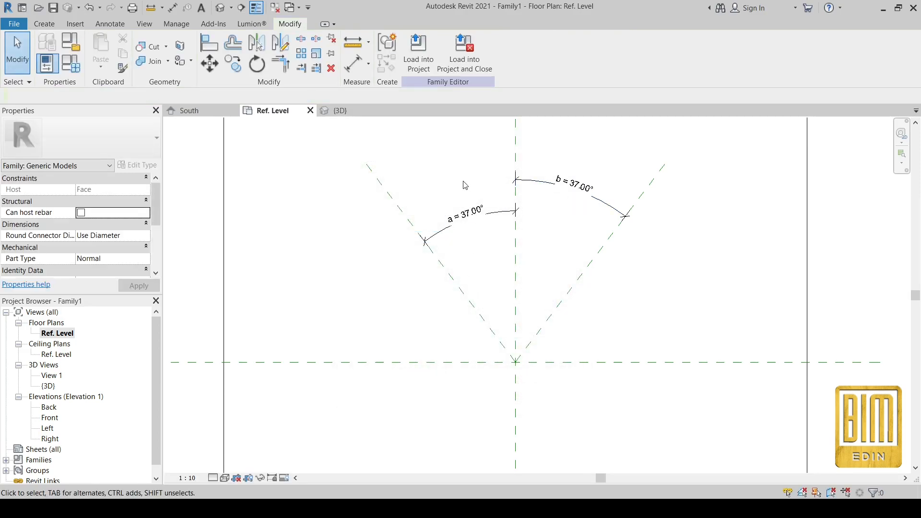
Draw a horizontal reference plane across both sloped planes, about 78 cm above the horizontal center plane.
scroll(494, 285, "down", 1)
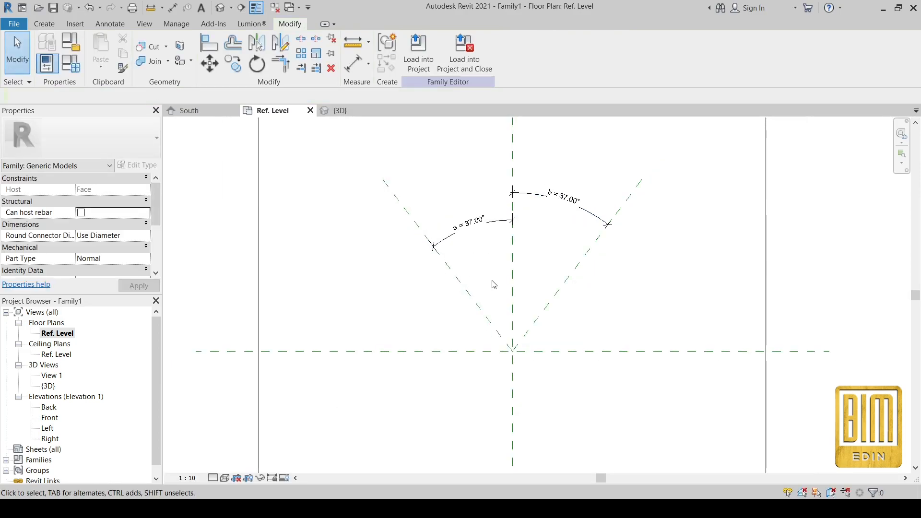
left_click(44, 24)
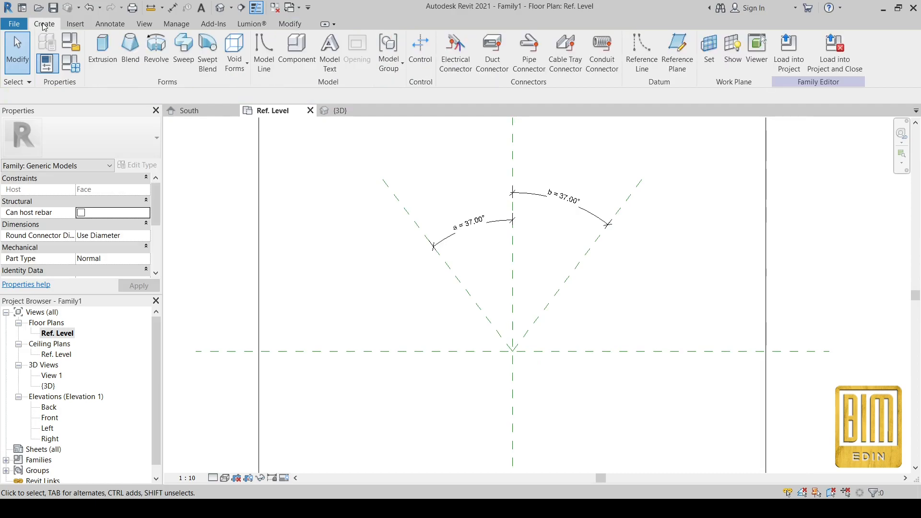
left_click(677, 58)
left_click(357, 188)
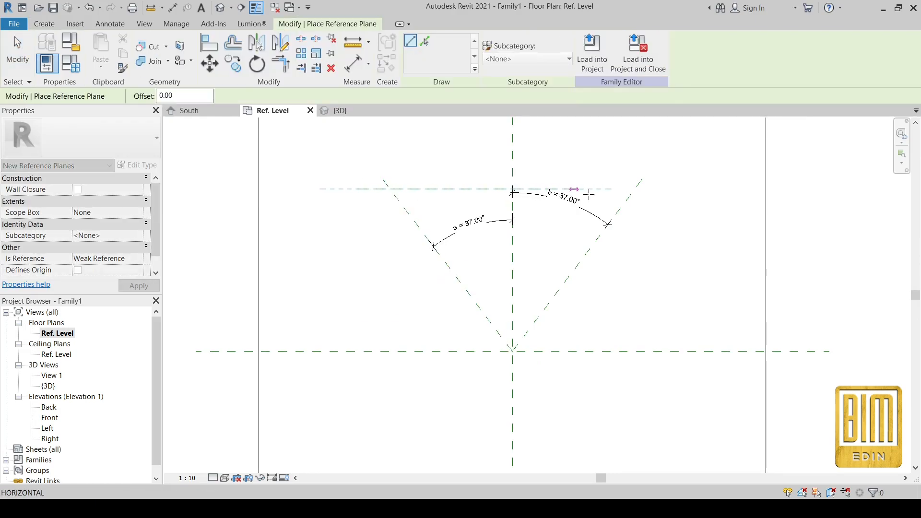
left_click(656, 188)
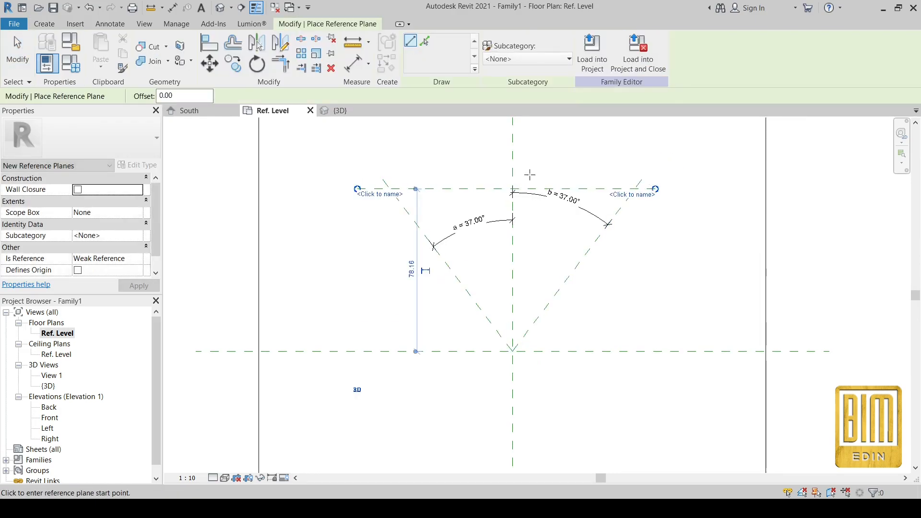
left_click(10, 62)
Copy the upper horizontal reference plane 10 cm straight down.
left_click(422, 189)
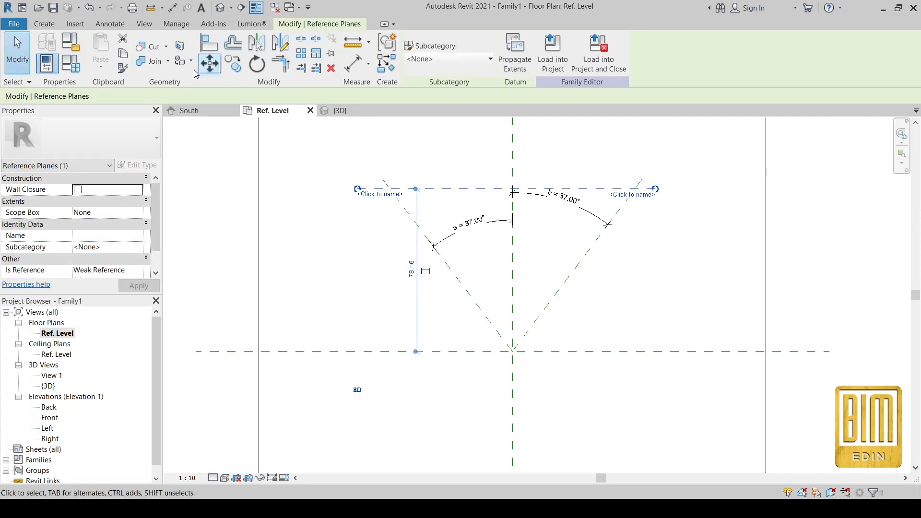
left_click(233, 63)
left_click(428, 189)
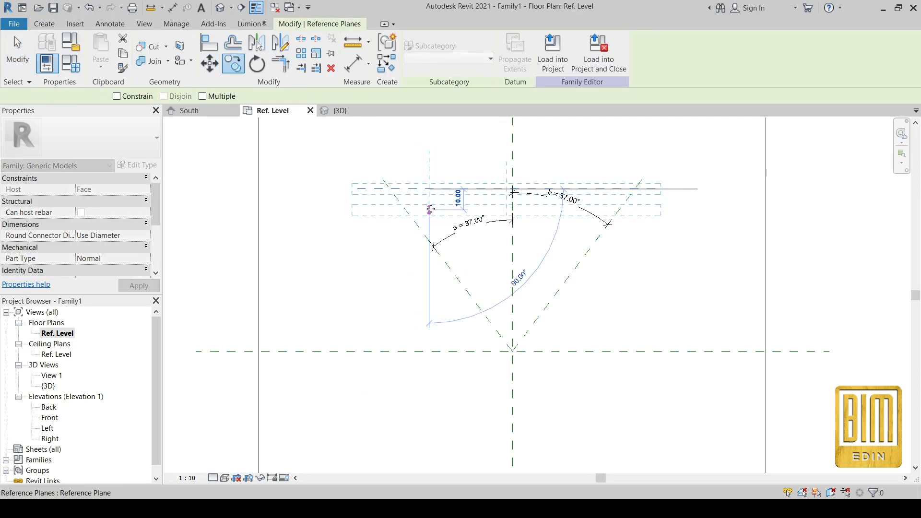
left_click(430, 209)
key("Escape")
Place an aligned dimension from the uppermost horizontal reference plane to the horizontal center plane, beside the right end.
scroll(413, 194, "up", 2)
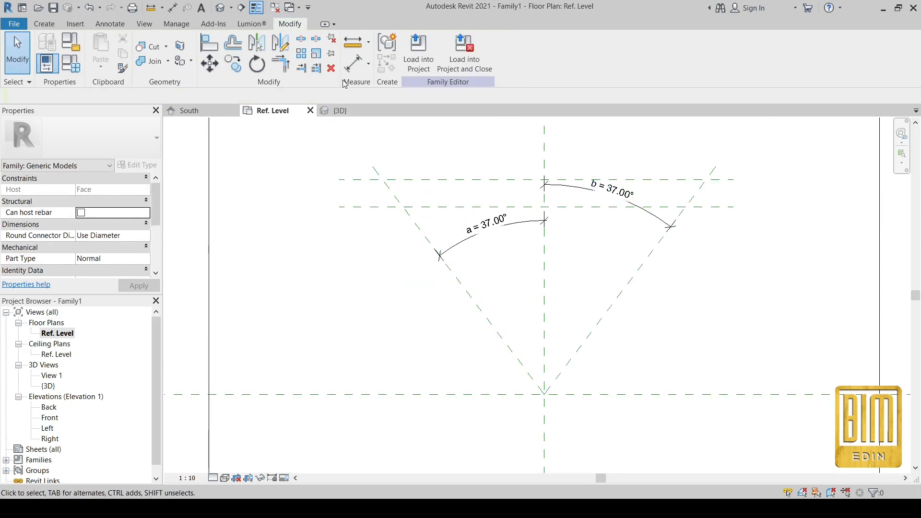
left_click(353, 63)
left_click(734, 180)
left_click(765, 394)
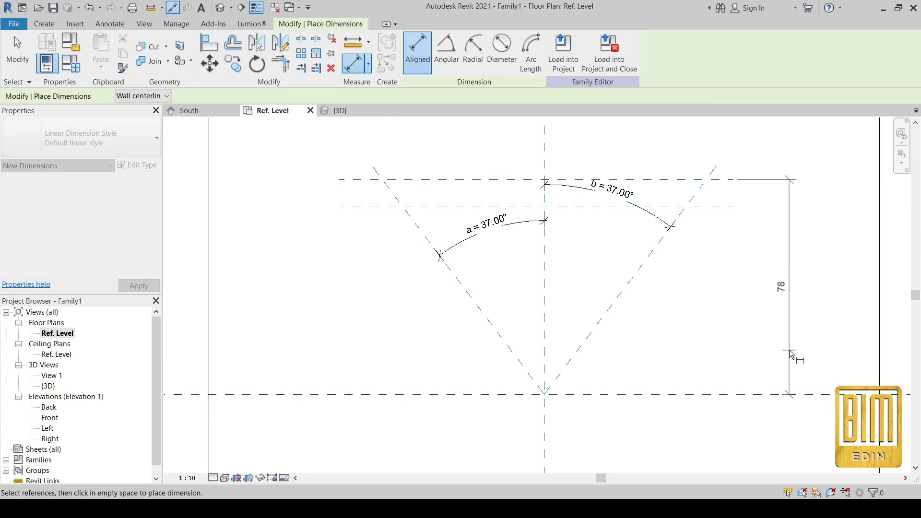
left_click(790, 354)
key("Escape")
key("Escape")
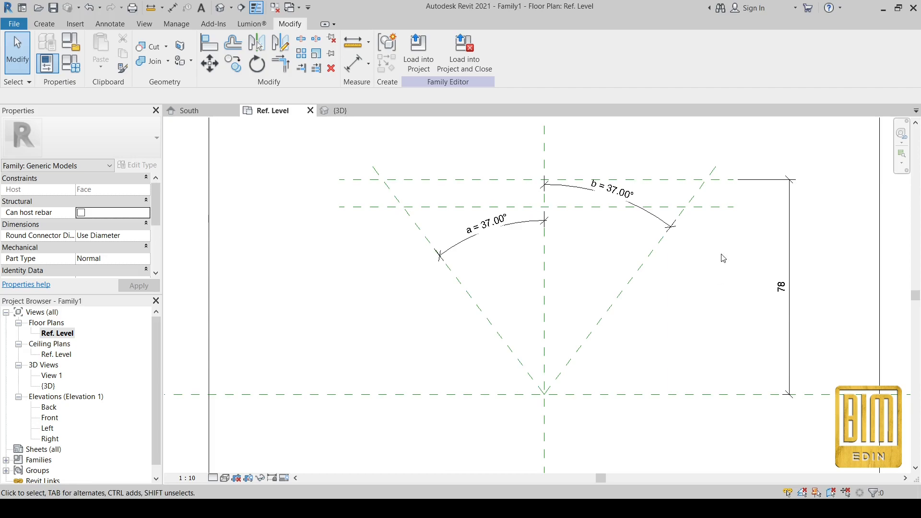
Label the overall vertical dimension with a new type parameter named h.
left_click(787, 228)
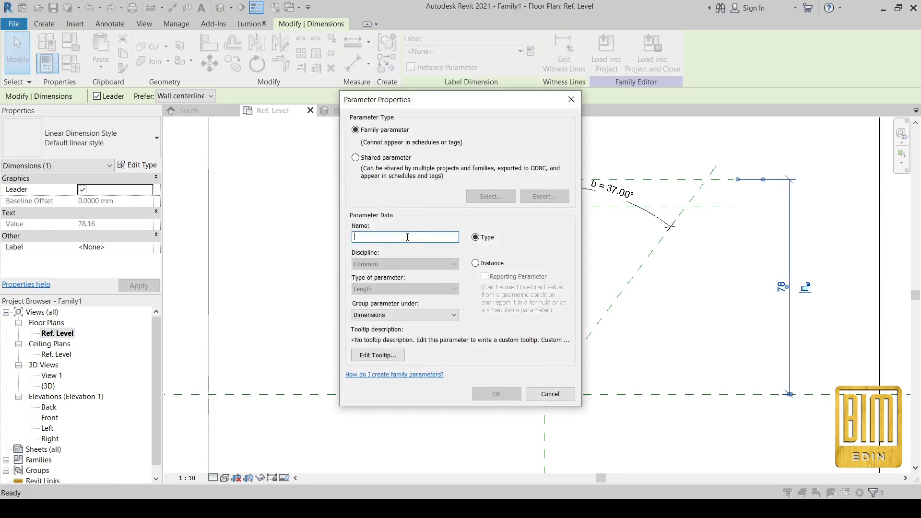
type("h")
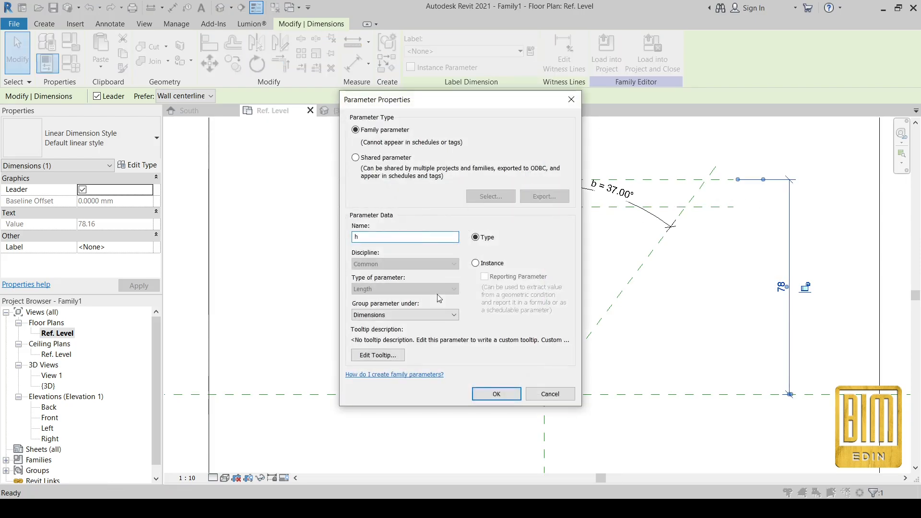
left_click(496, 394)
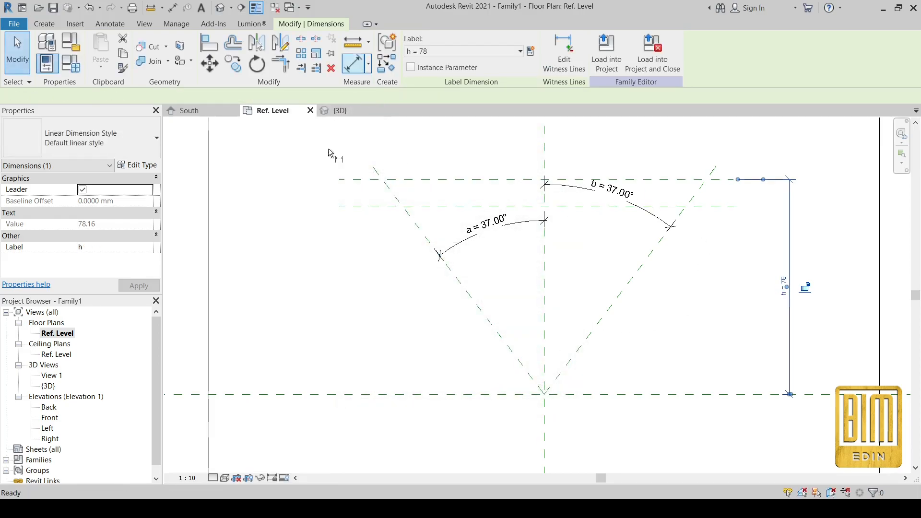
Place an aligned dimension between the two upper horizontal reference planes at their left ends.
key("d")
key("i")
left_click(378, 179)
left_click(345, 206)
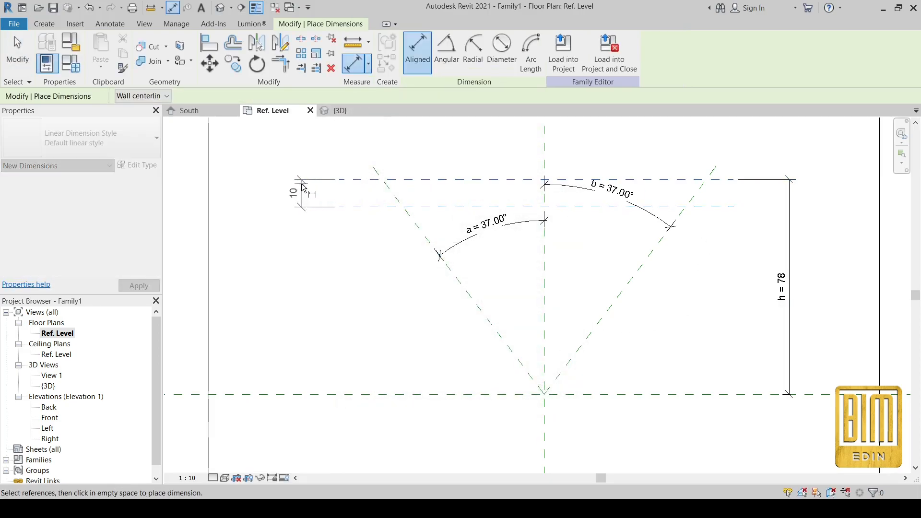
left_click(302, 188)
key("Escape")
key("Escape")
Label the dimension between the two upper horizontal planes with a new type parameter named FRAME T.
scroll(300, 205, "up", 3)
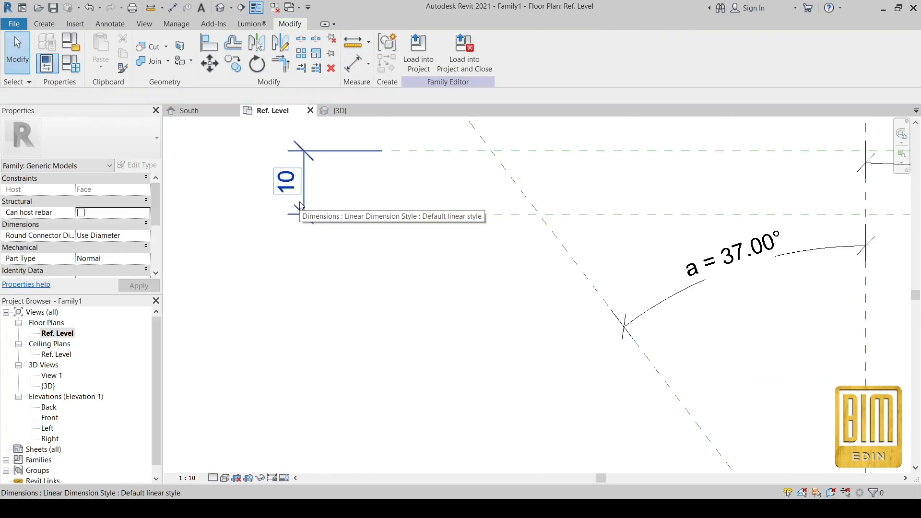
scroll(300, 205, "down", 3)
left_click(421, 217)
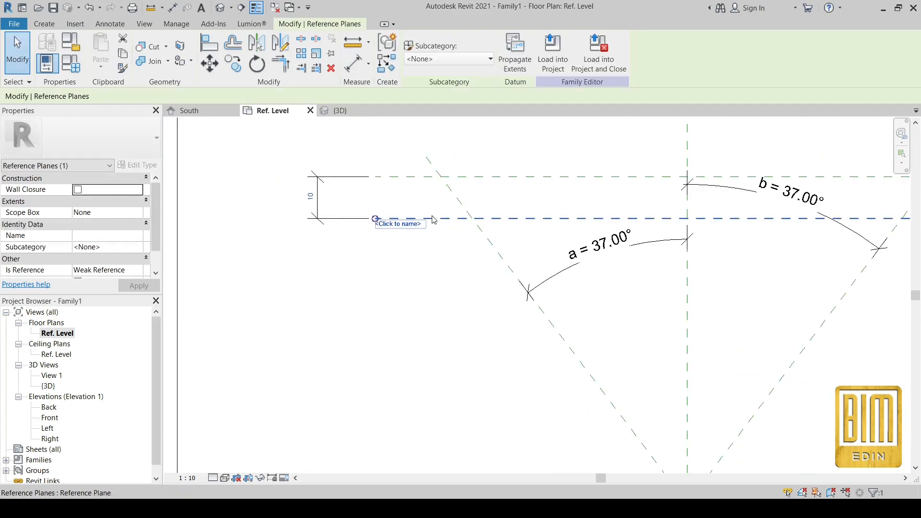
left_click(325, 187)
left_click(531, 51)
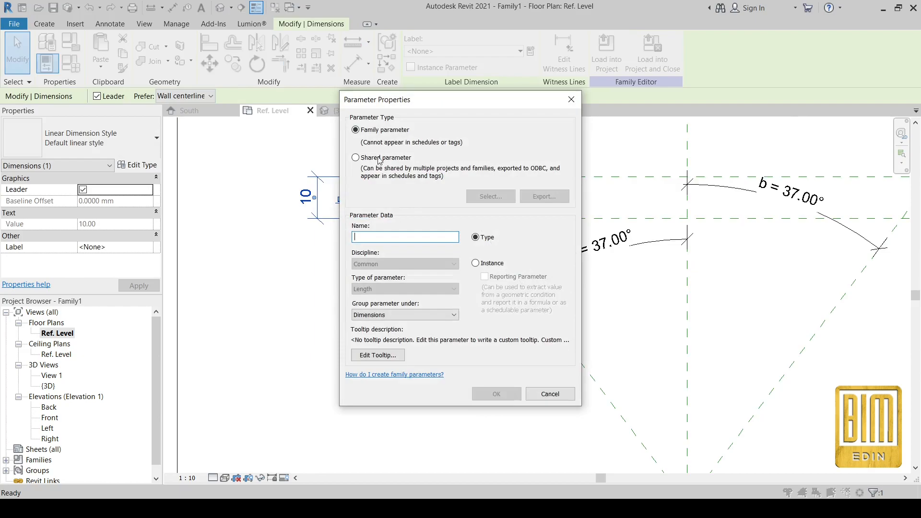
type("frame")
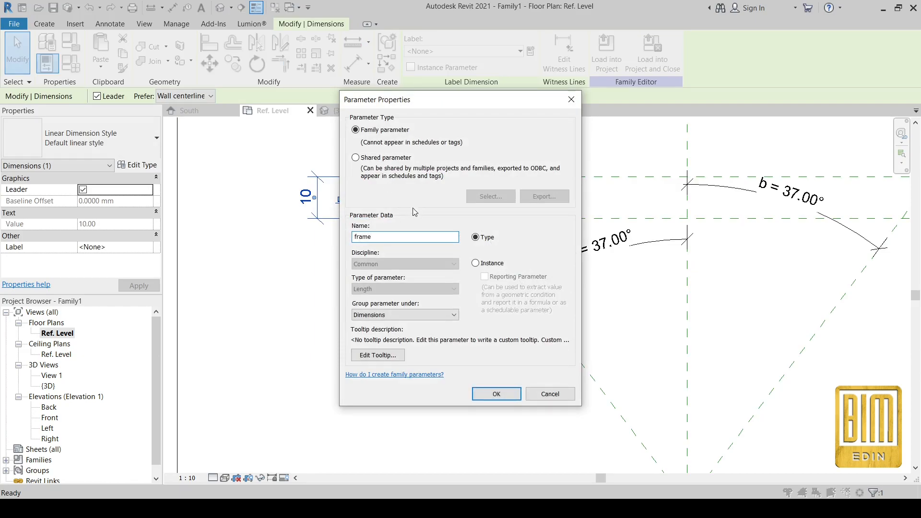
key("BackSpace")
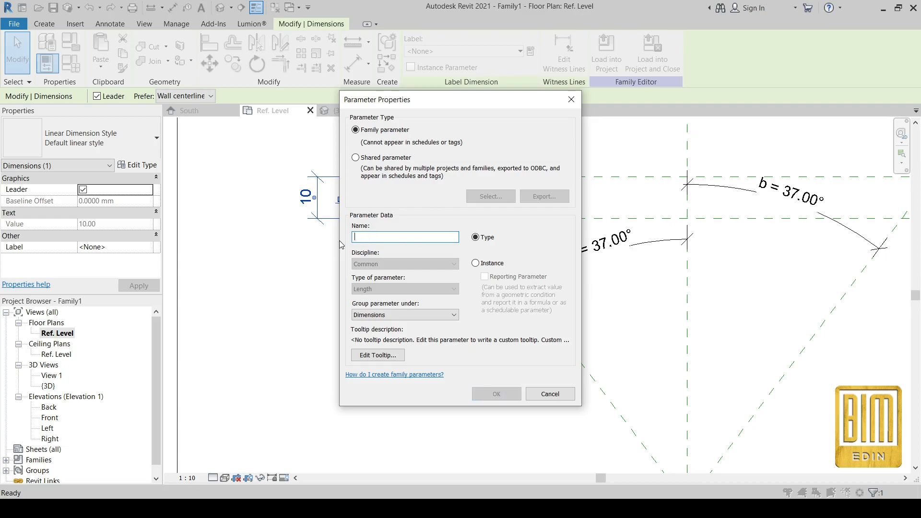
key("Caps_Lock")
type("FRAME T")
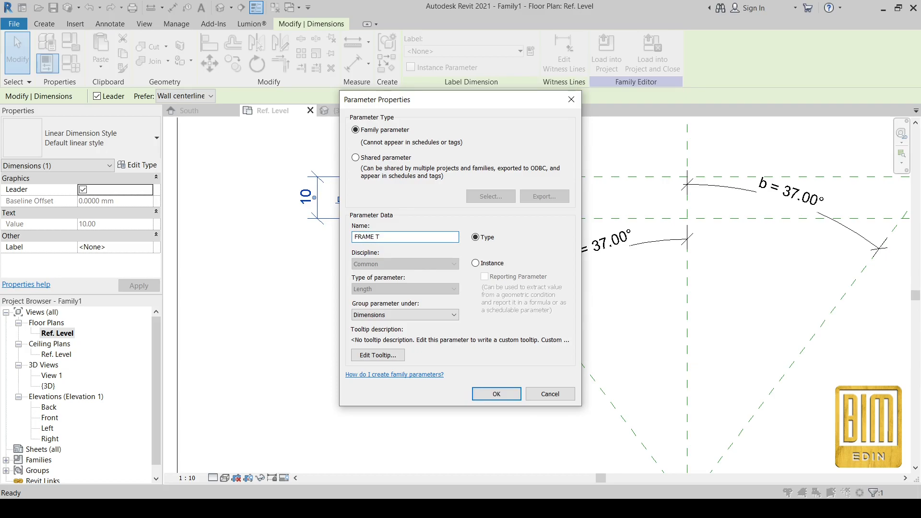
left_click(496, 393)
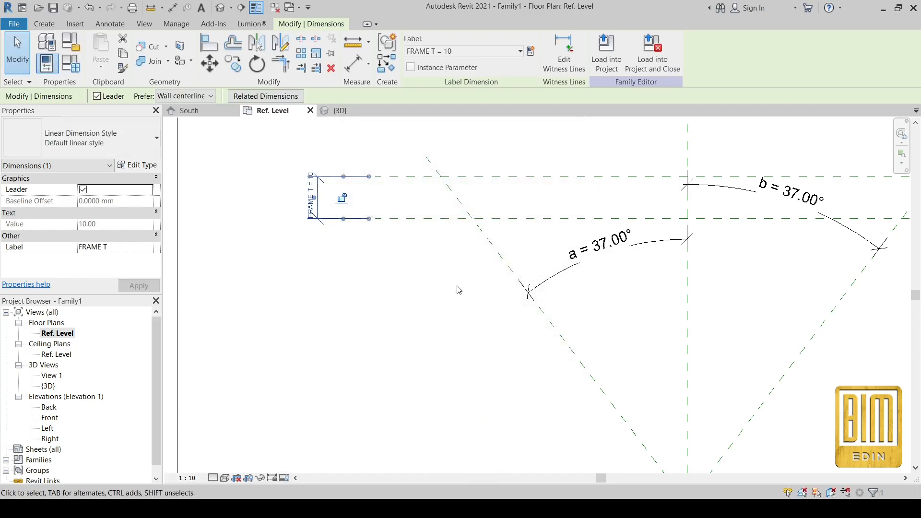
left_click(456, 290)
scroll(451, 188, "down", 3)
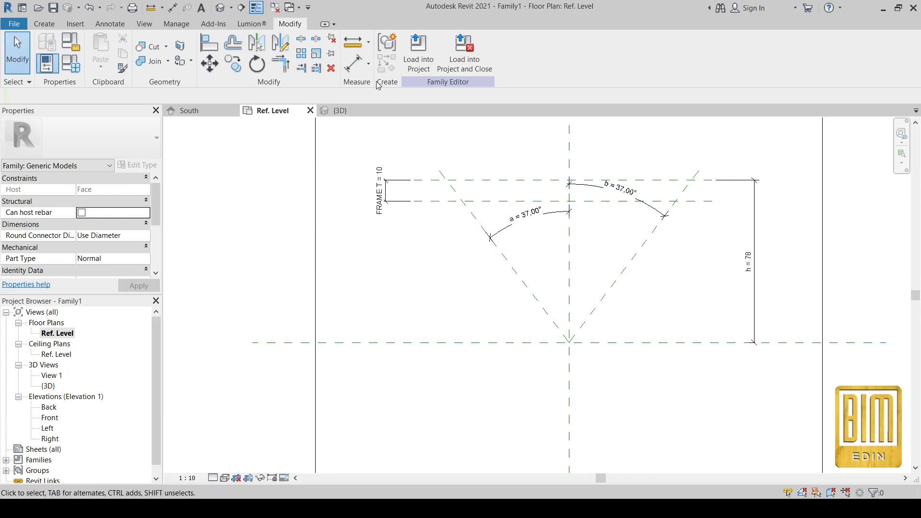
Cut a vertical section through the host beside the vertical center plane and open the section view.
left_click(353, 63)
left_click(241, 8)
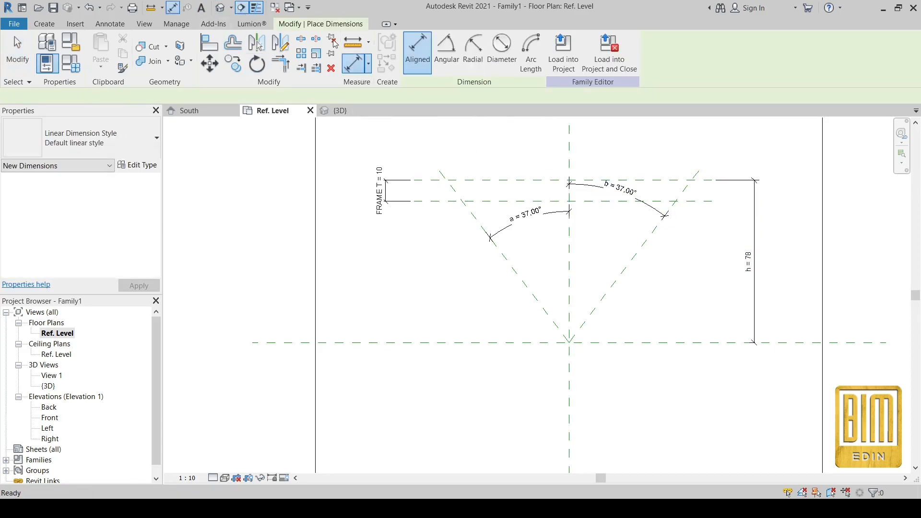
scroll(465, 158, "down", 2)
left_click(556, 391)
left_click(556, 130)
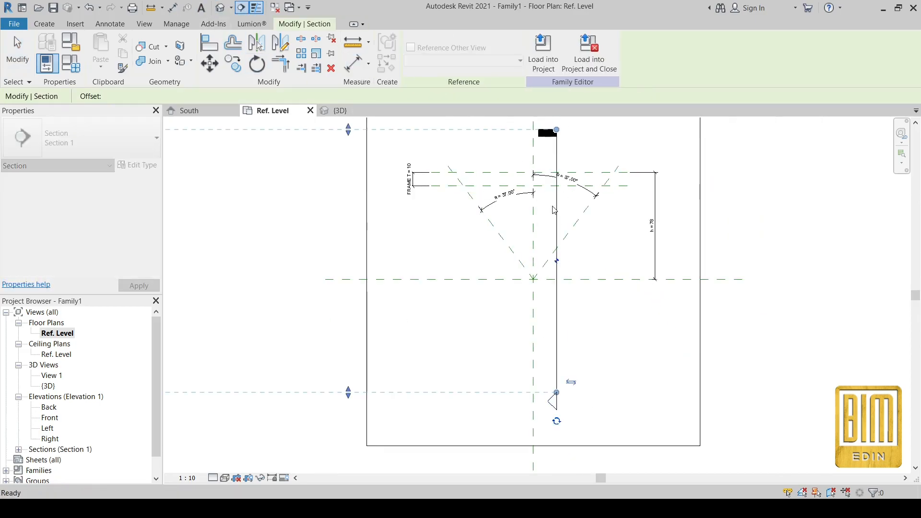
right_click(556, 208)
left_click(578, 262)
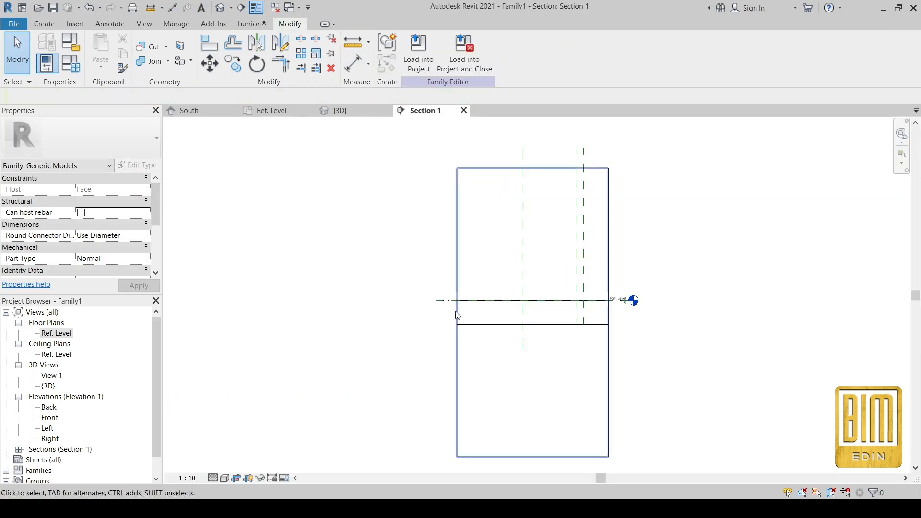
Draw a horizontal reference plane across the host, about 49 above the Ref. Level.
scroll(458, 295, "up", 4)
left_click(44, 23)
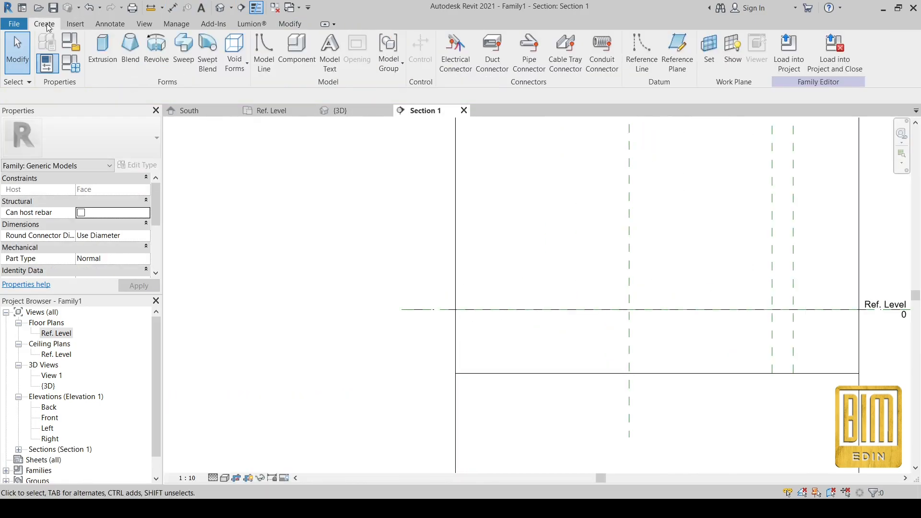
left_click(677, 51)
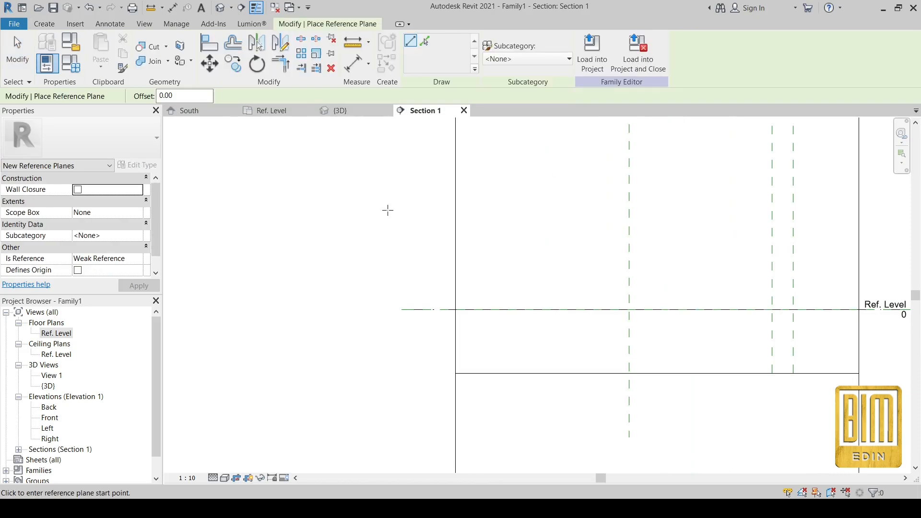
left_click(320, 206)
left_click(422, 206)
scroll(384, 206, "down", 1)
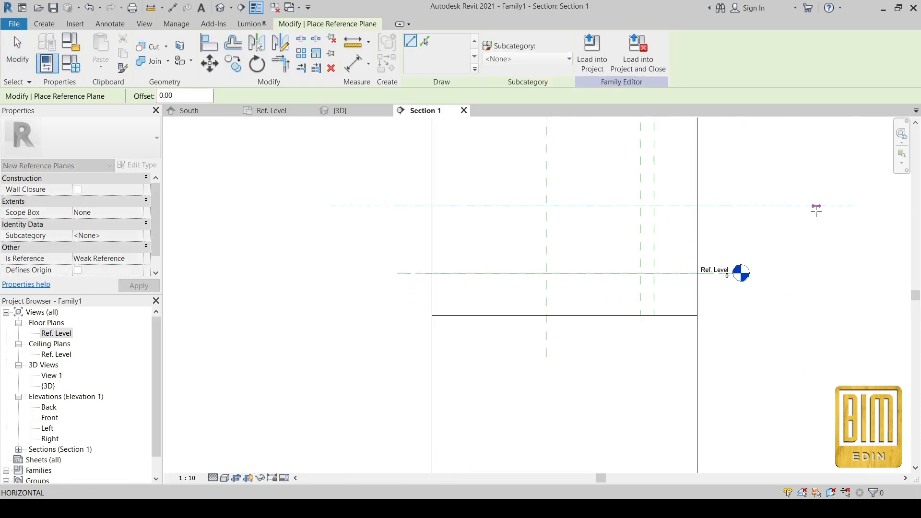
left_click(819, 210)
Draw a second horizontal reference plane about 9 above the Ref. Level, across the full host width.
scroll(466, 235, "up", 3)
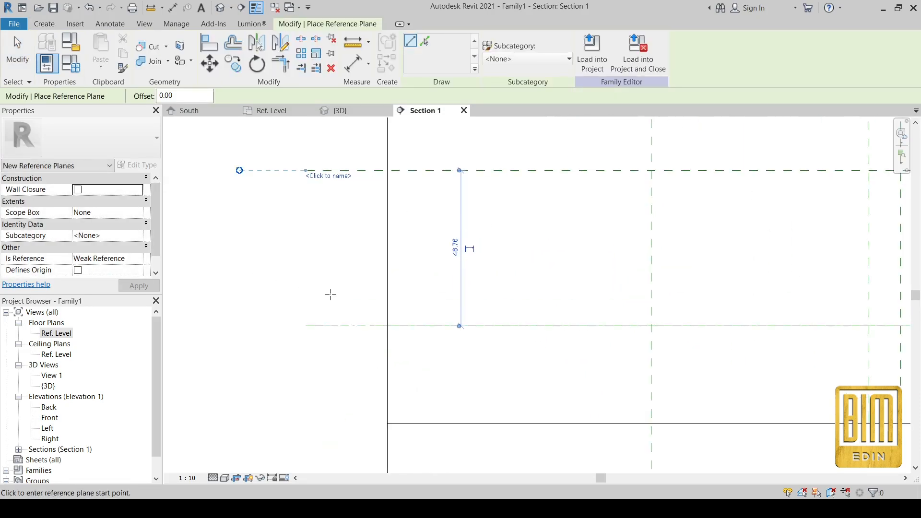
left_click(312, 296)
scroll(474, 297, "down", 2)
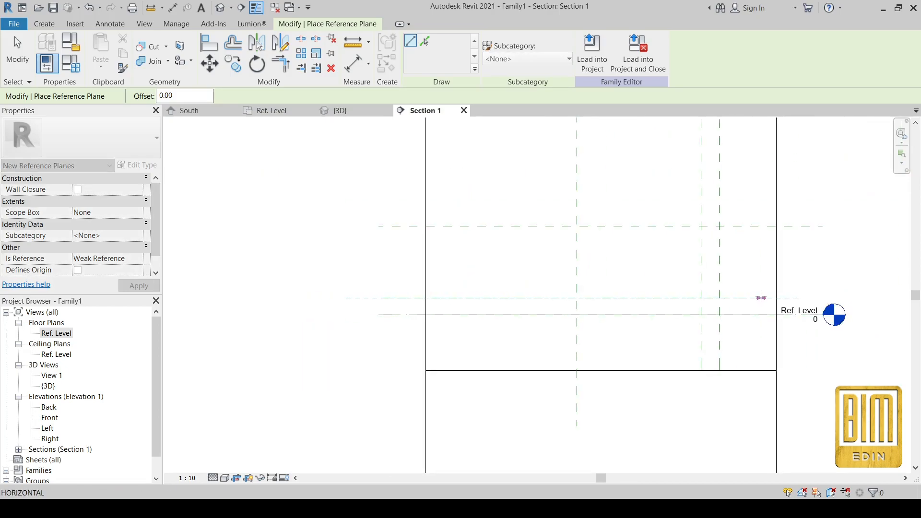
left_click(787, 298)
scroll(469, 308, "up", 2)
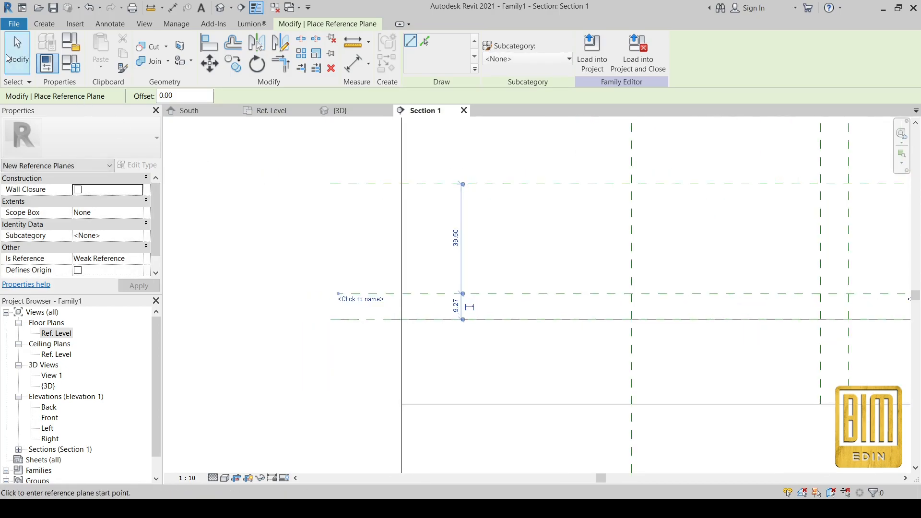
key("Escape")
key("Escape")
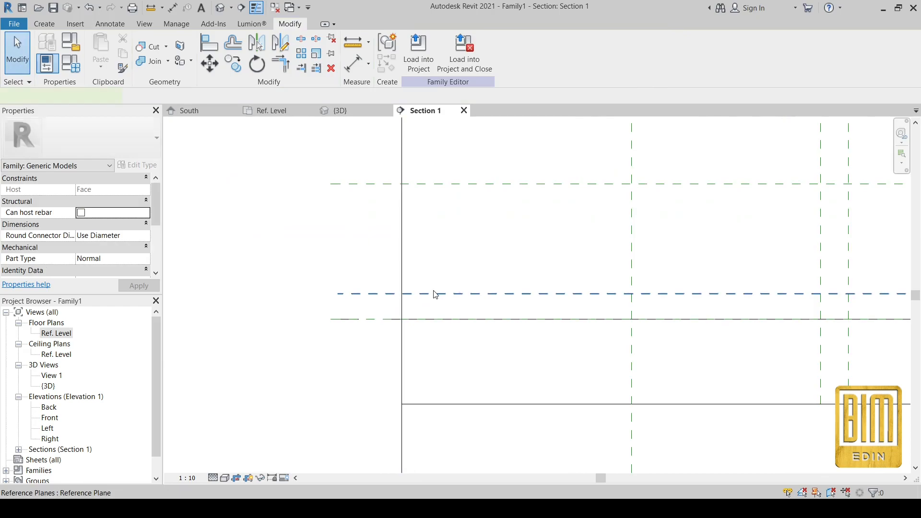
Copy the lower horizontal reference plane 4 upward.
left_click(434, 293)
scroll(434, 293, "up", 2)
left_click(233, 64)
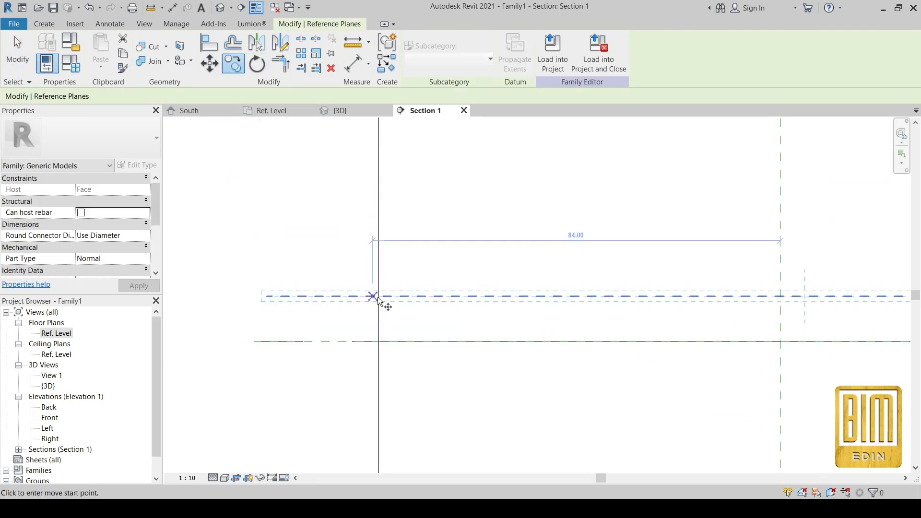
left_click(420, 295)
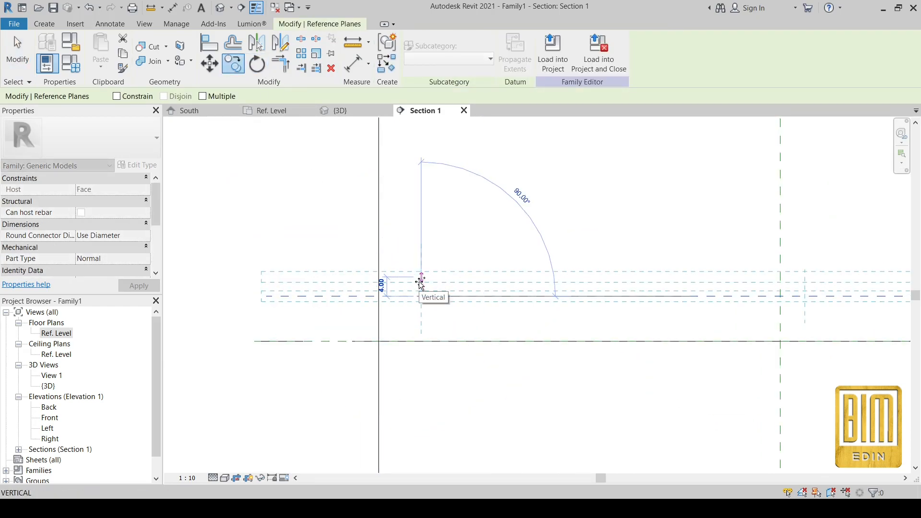
left_click(419, 282)
key("Escape")
Mirror the copied reference plane about the original lower plane to get a matching plane below it.
left_click(438, 277)
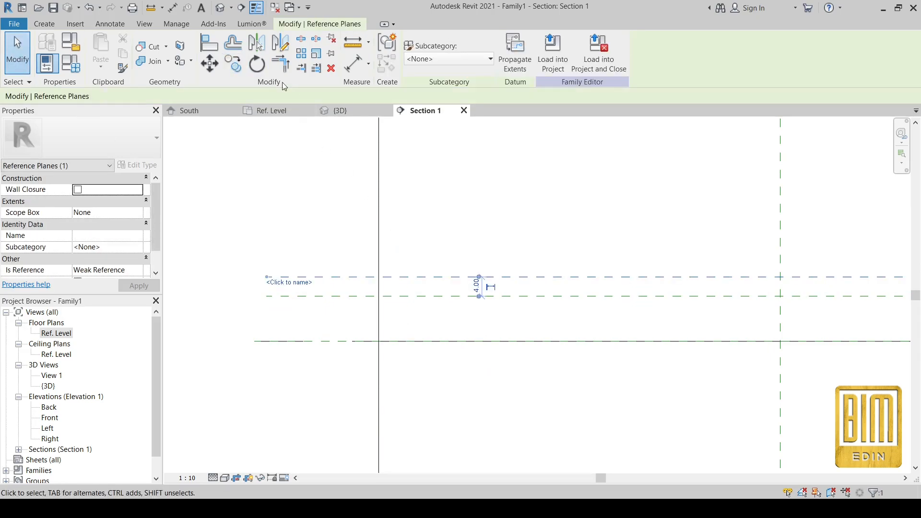
left_click(258, 44)
left_click(430, 295)
scroll(417, 240, "down", 2)
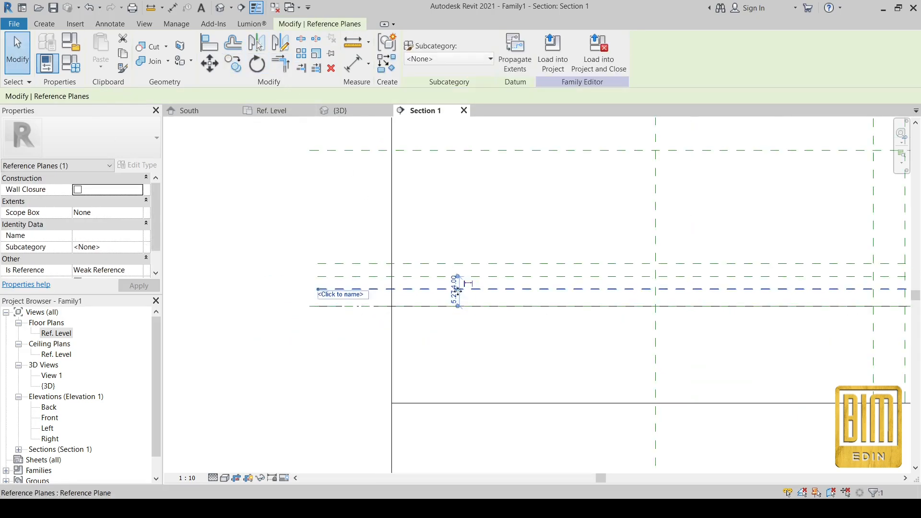
Dimension the three closely spaced horizontal planes in one string at their left ends and set the segments equal.
left_click(348, 72)
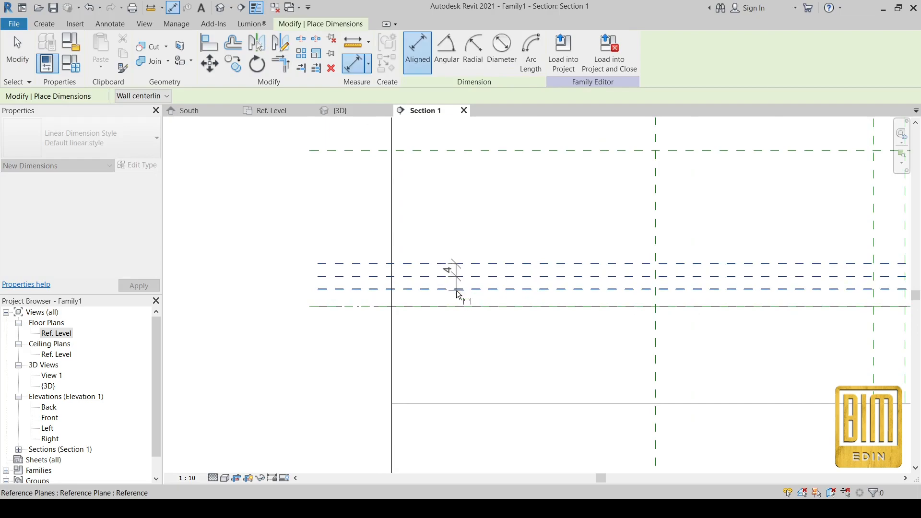
left_click(260, 287)
left_click(301, 276)
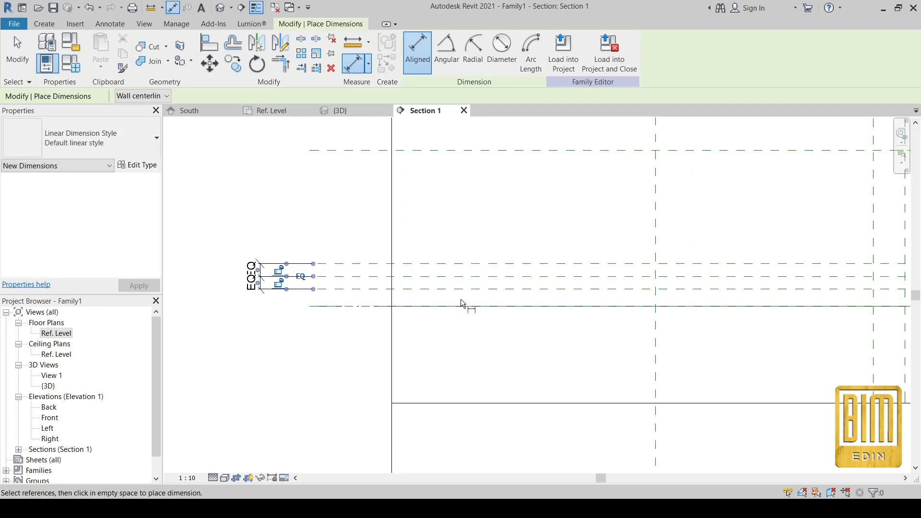
scroll(460, 299, "up", 1)
scroll(462, 266, "down", 1)
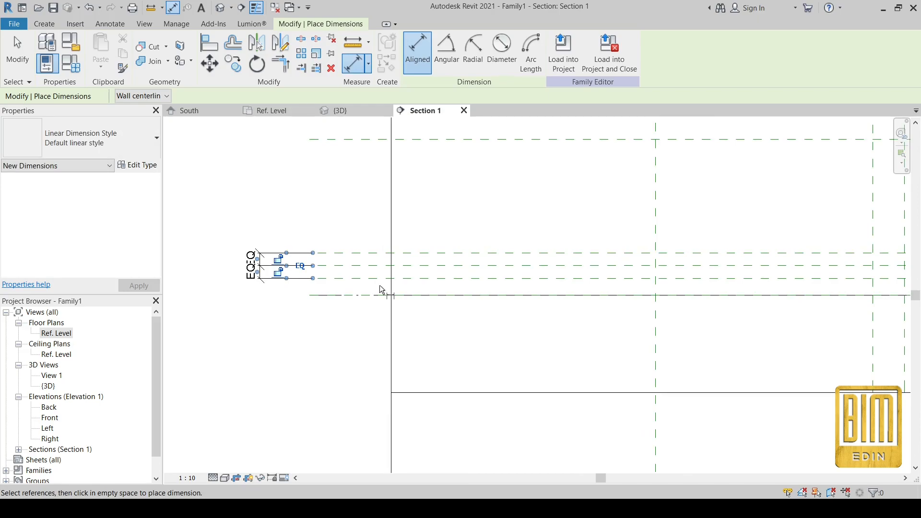
Place an overall aligned dimension between the two outer planes of the closely spaced group, outside the equality dimension.
left_click(447, 253)
left_click(458, 278)
scroll(458, 278, "down", 1)
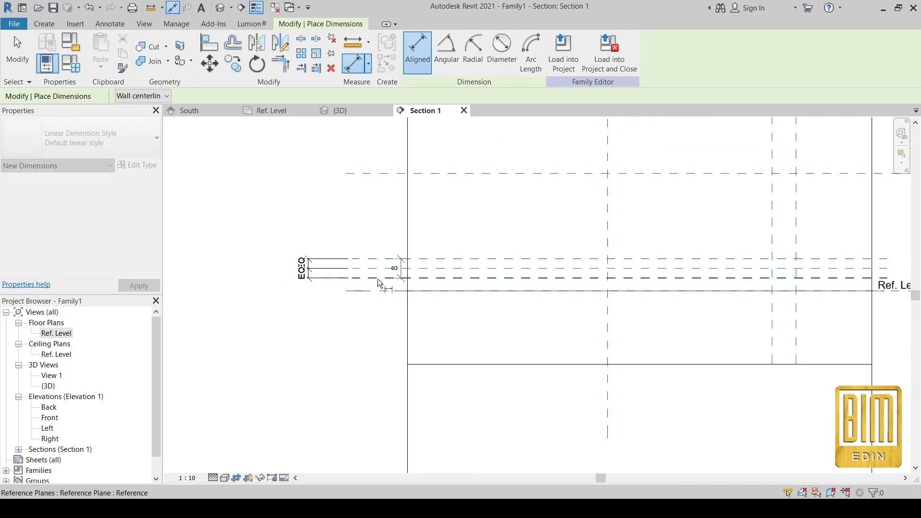
left_click(285, 268)
key("Escape")
key("Escape")
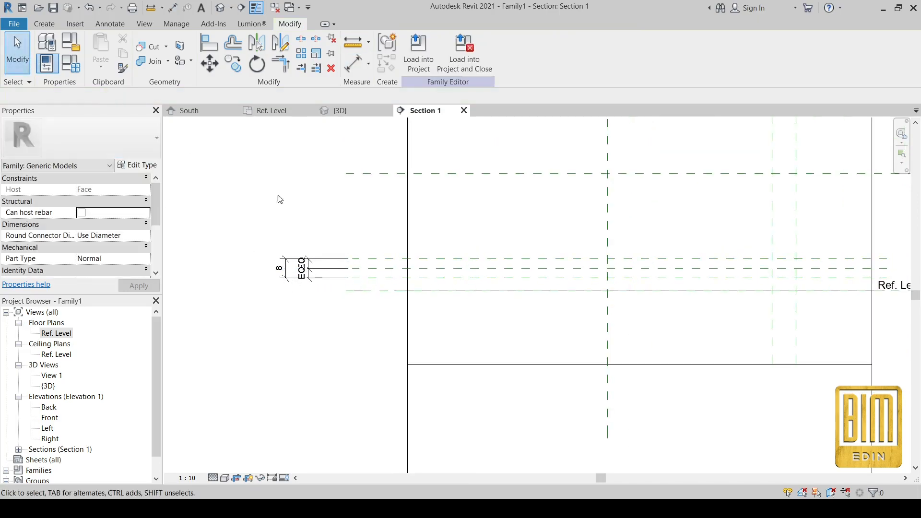
Label the overall dimension of the three-plane group with a new type parameter named FRAME W.
left_click(285, 267)
left_click(530, 51)
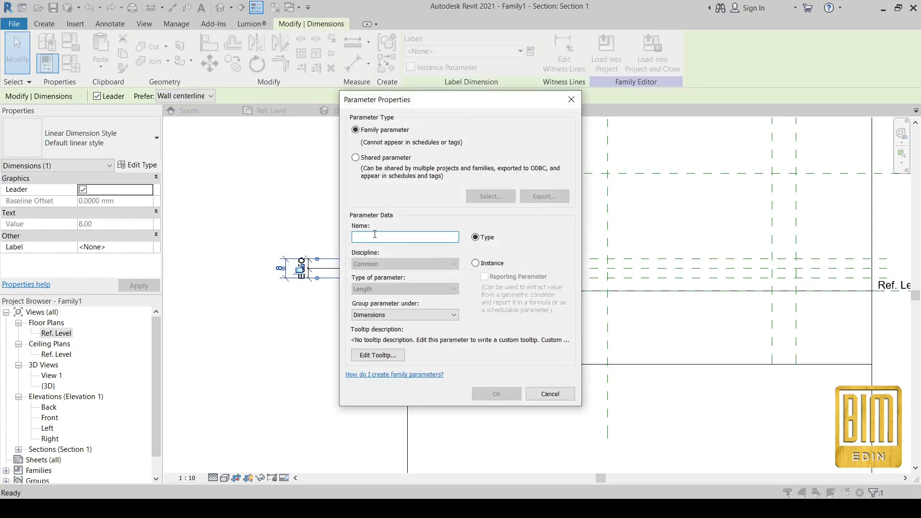
type("FRAME W")
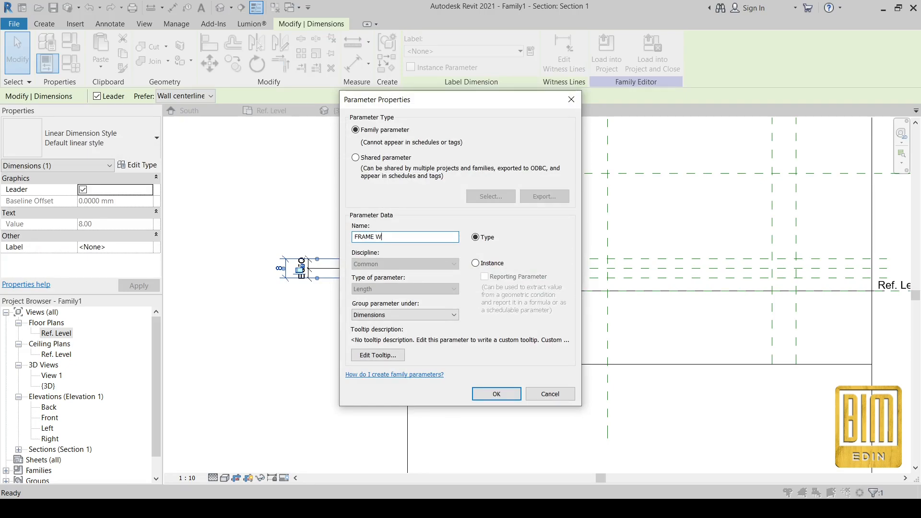
left_click(497, 394)
key("Escape")
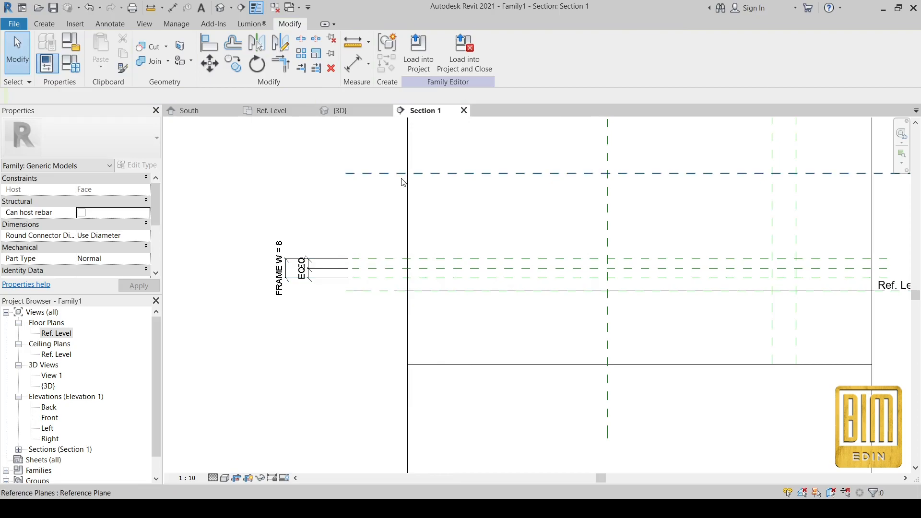
Place an aligned dimension from the uppermost horizontal reference plane to the top plane of the three-plane group.
scroll(450, 274, "up", 2)
key("d")
key("i")
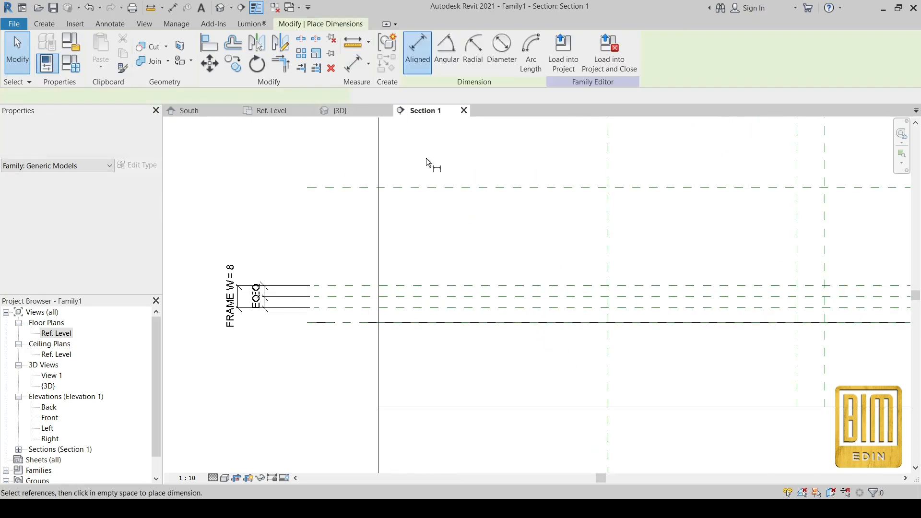
scroll(437, 196, "down", 1)
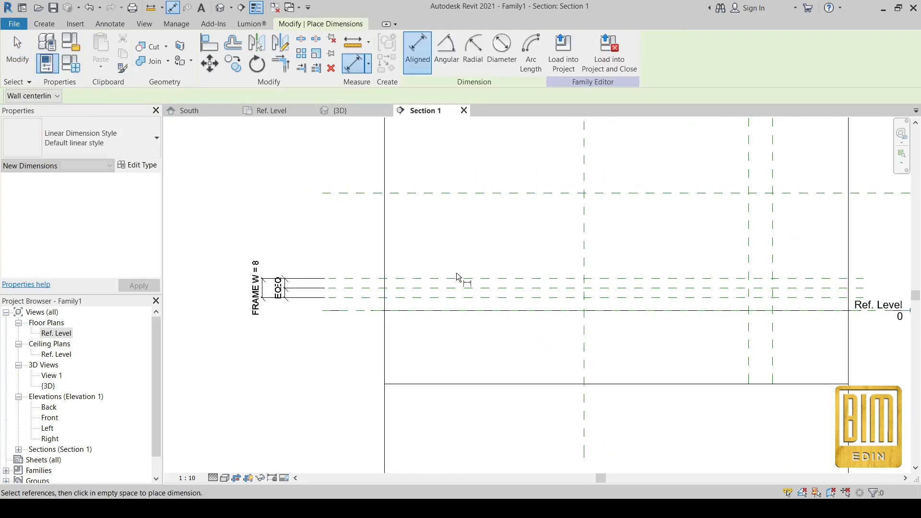
left_click(459, 193)
left_click(468, 279)
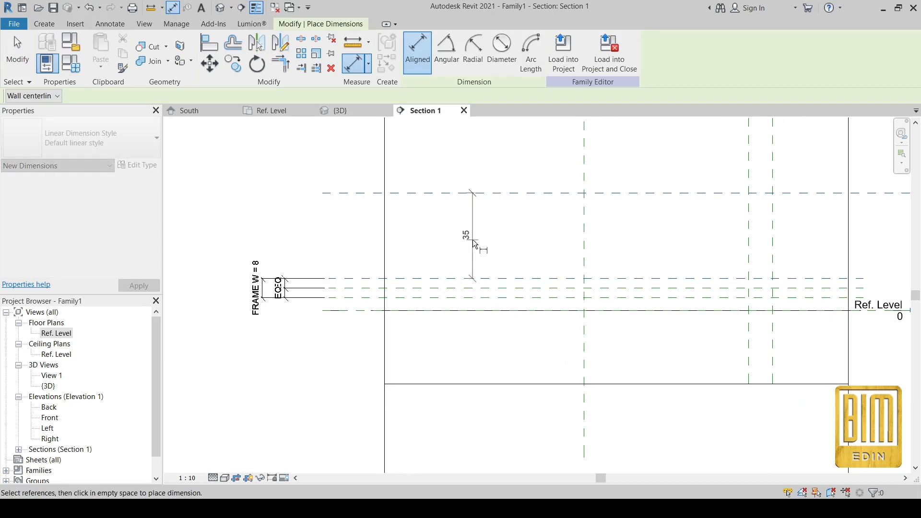
left_click(469, 218)
key("Escape")
scroll(292, 301, "up", 2)
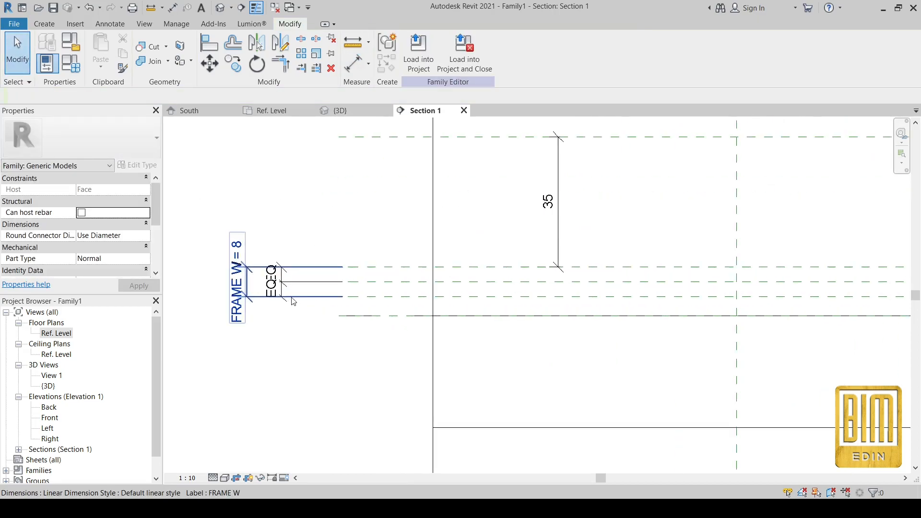
Try to set the FRAME W dimension to 10.
left_click(294, 291)
scroll(304, 289, "up", 1)
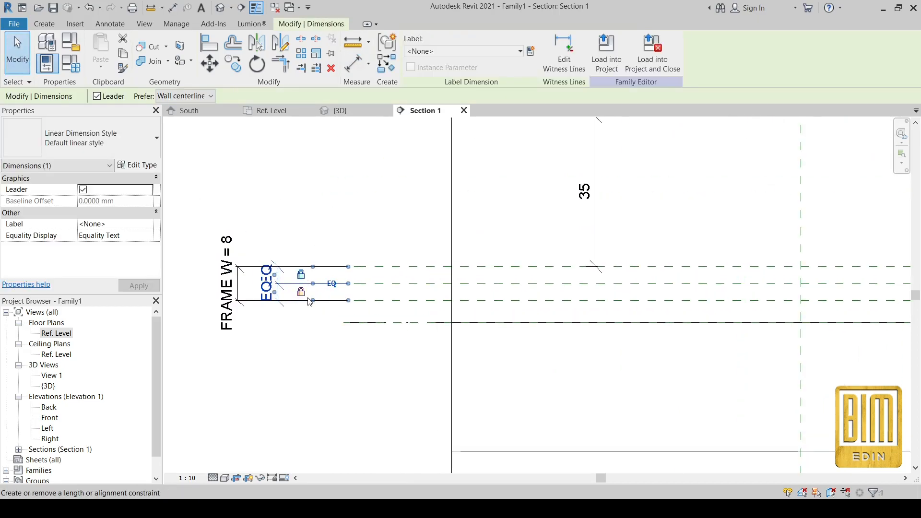
left_click(226, 283)
left_click(218, 280)
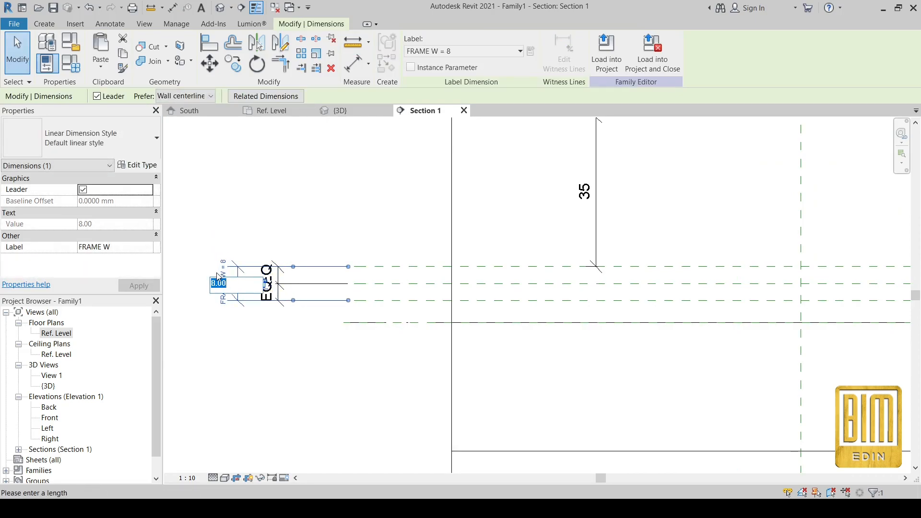
type("10")
key("Return")
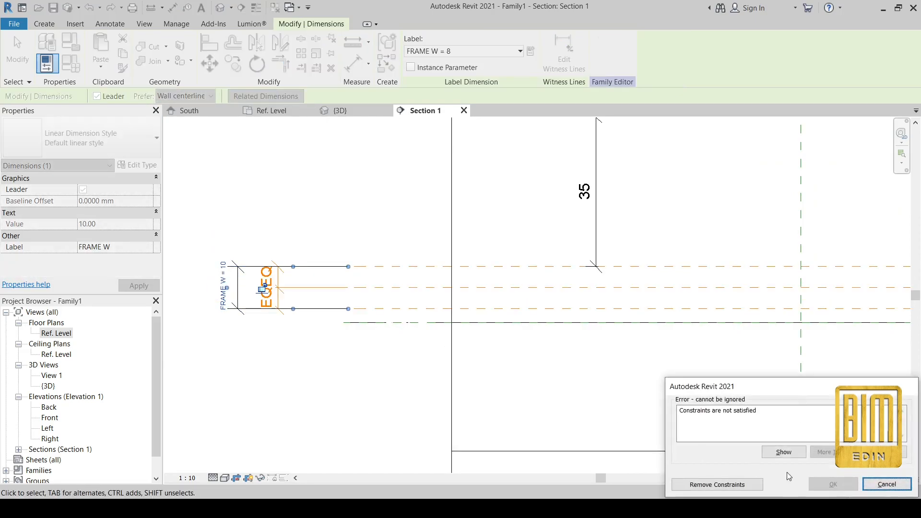
left_click(886, 484)
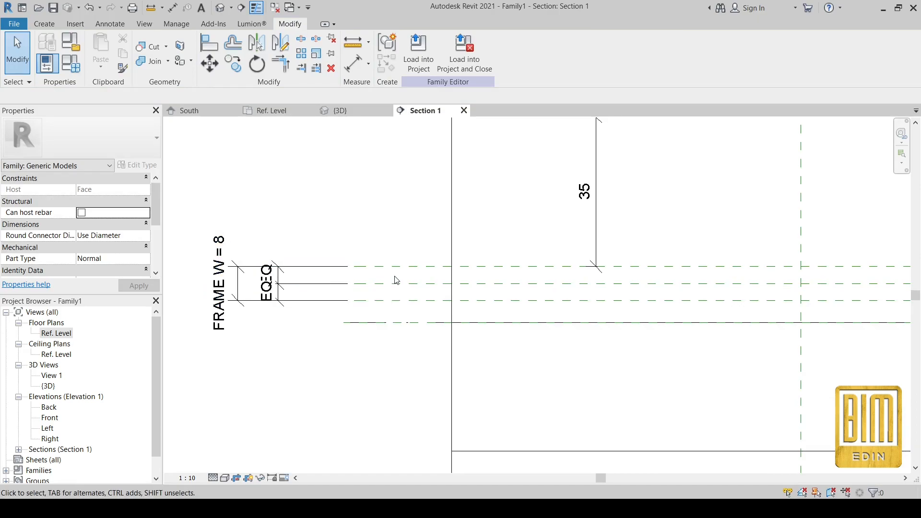
Recheck the equality dimension of the three frame planes and set the FRAME W dimension to 10.
left_click(294, 287)
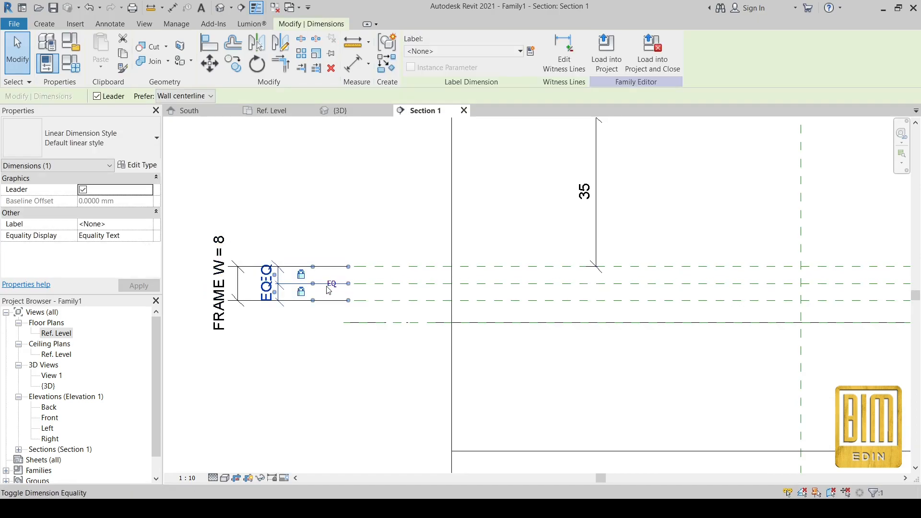
left_click(224, 285)
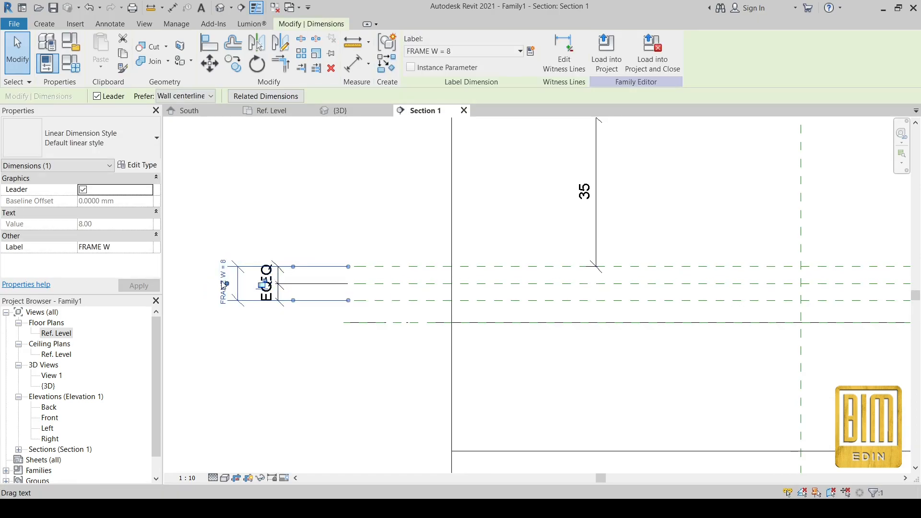
left_click(219, 279)
key("Return")
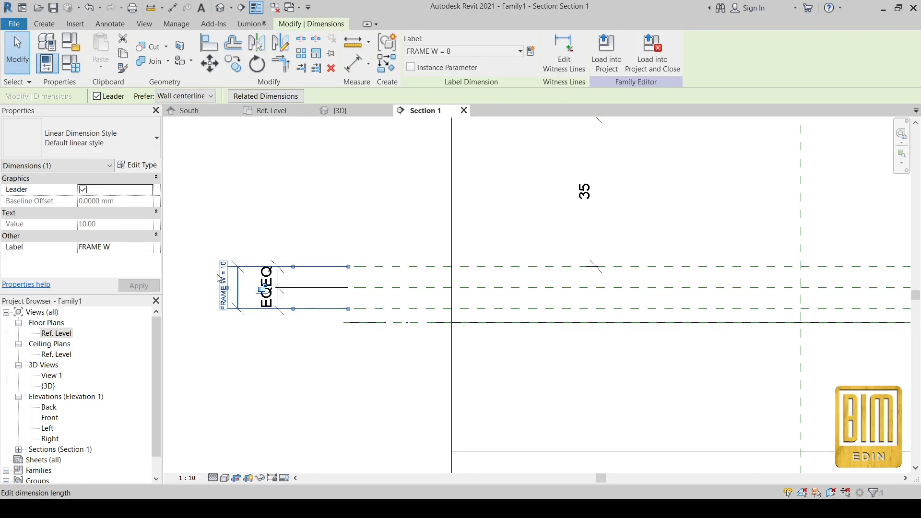
left_click(302, 220)
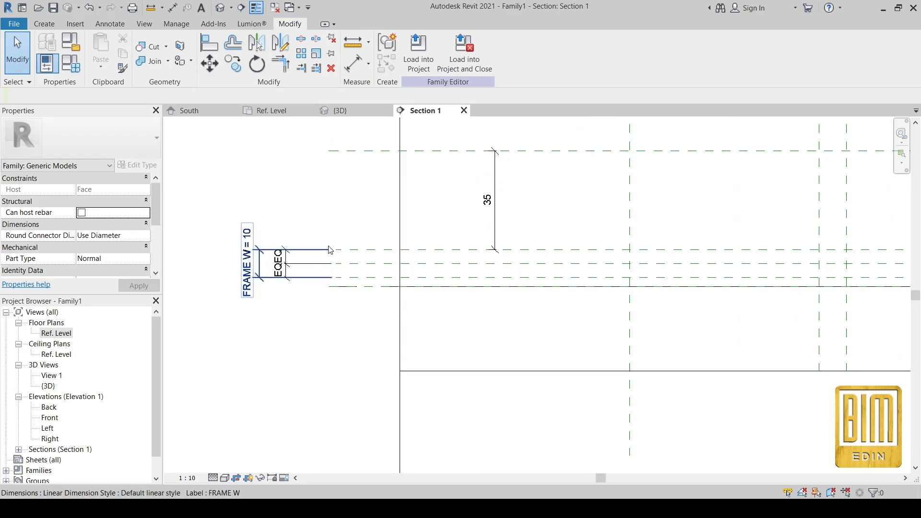
scroll(511, 376, "down", 2)
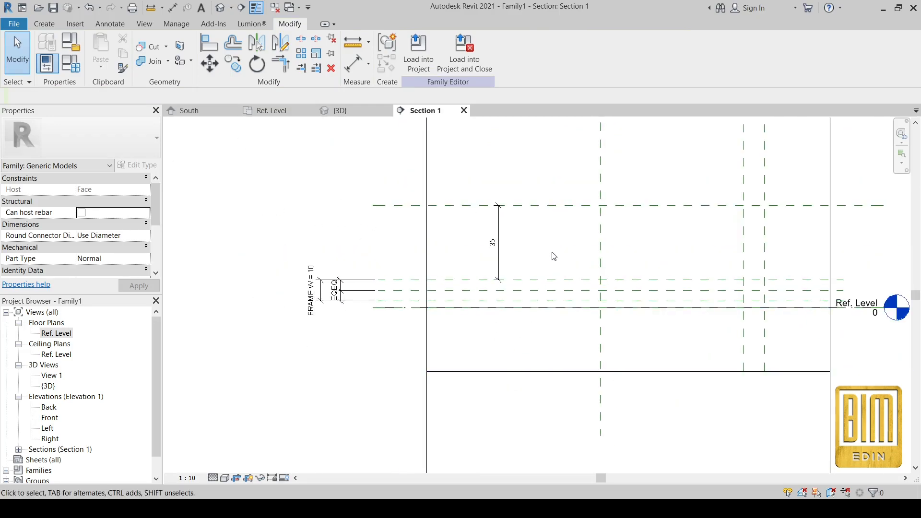
scroll(550, 254, "up", 3)
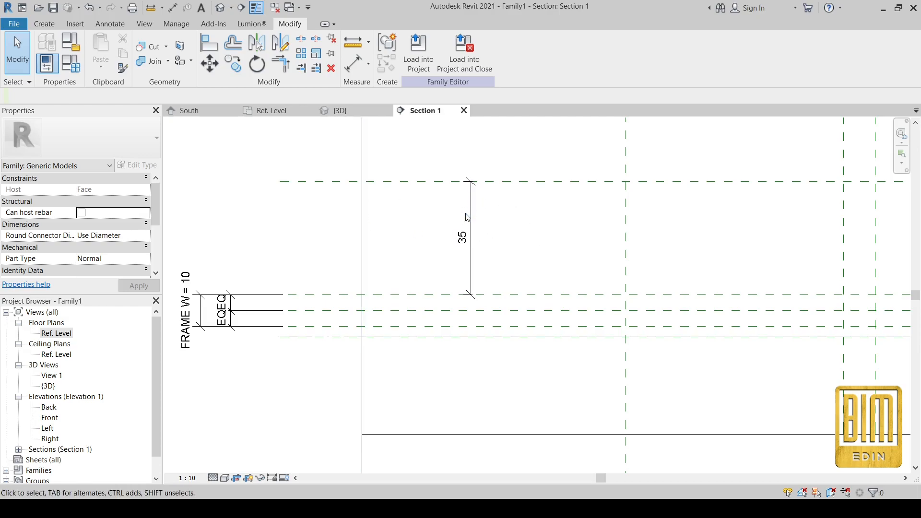
scroll(552, 259, "down", 2)
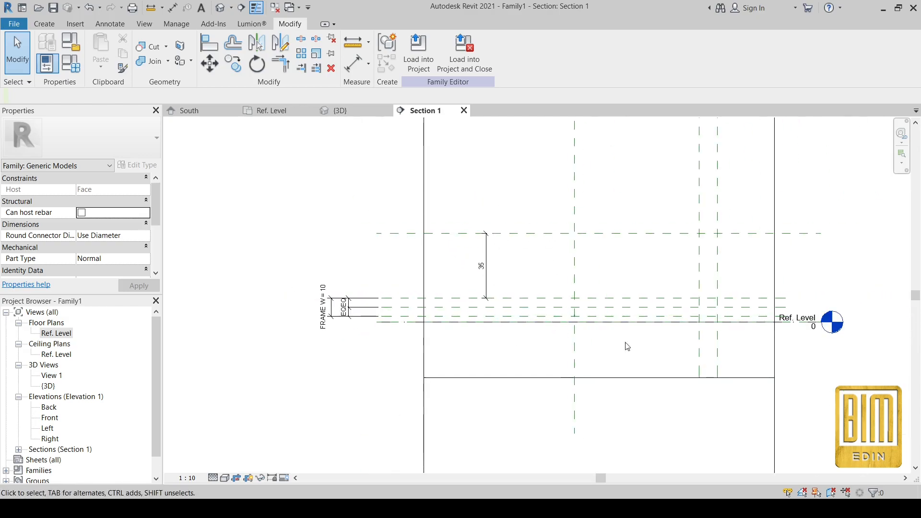
scroll(827, 324, "up", 2)
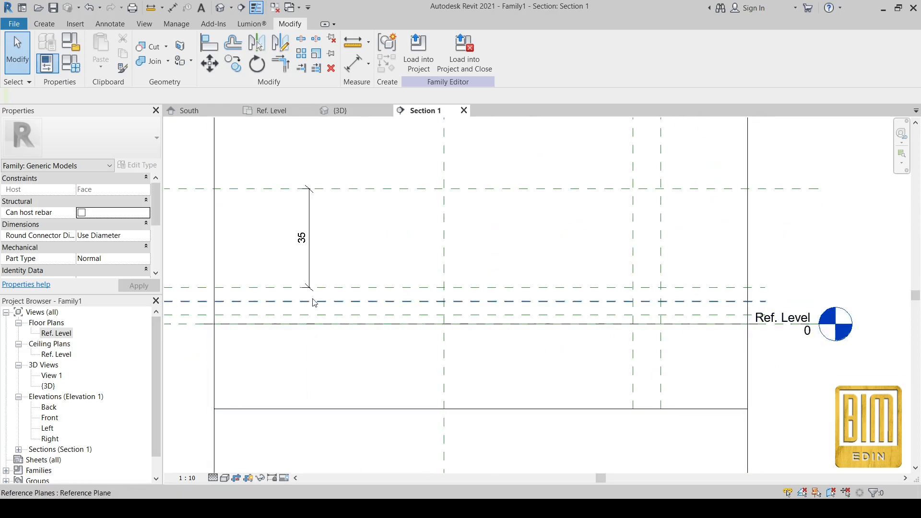
scroll(770, 291, "down", 1)
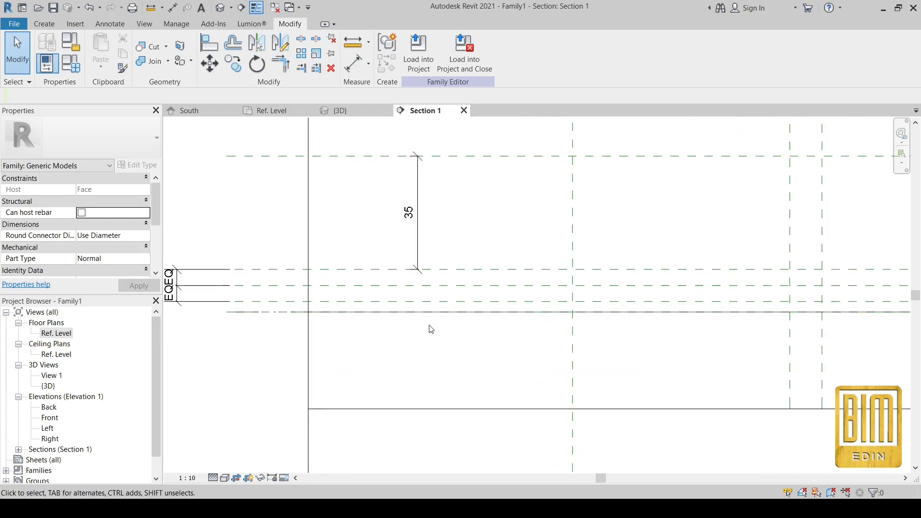
scroll(432, 327, "up", 2)
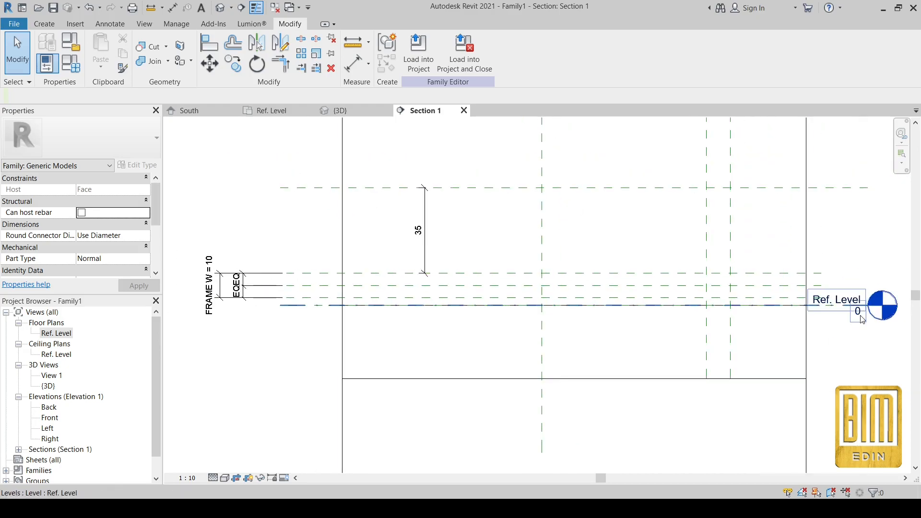
Label the dimension between the uppermost horizontal plane and the top frame plane with a new type parameter named x1.
scroll(446, 220, "up", 1)
left_click(418, 230)
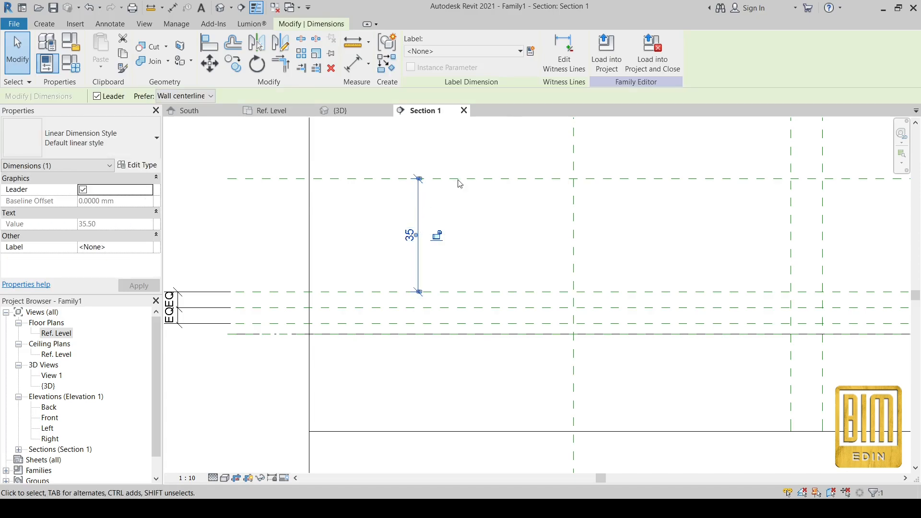
left_click(533, 50)
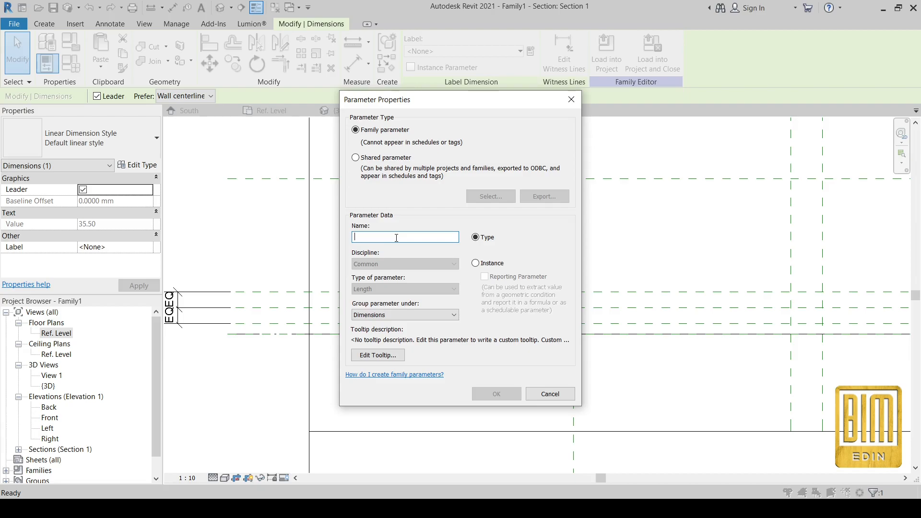
type("X")
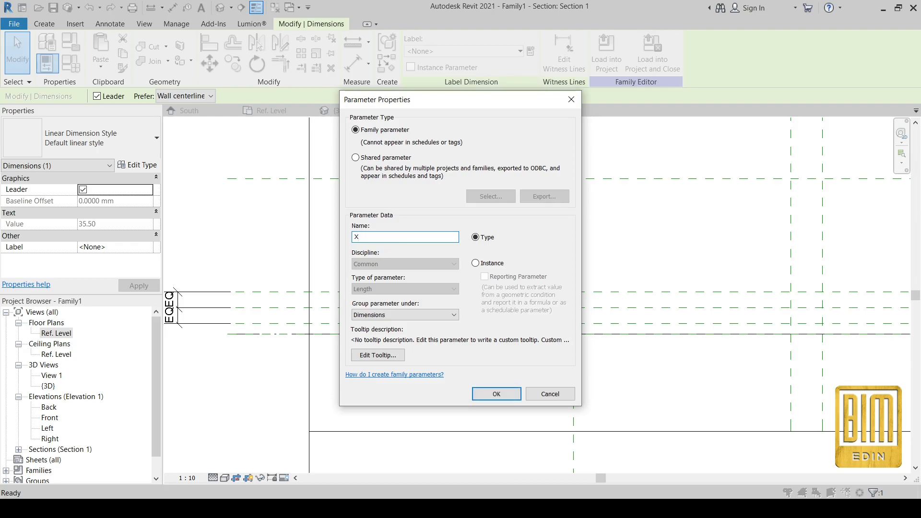
type("1")
key("BackSpace")
key("BackSpace")
key("Caps_Lock")
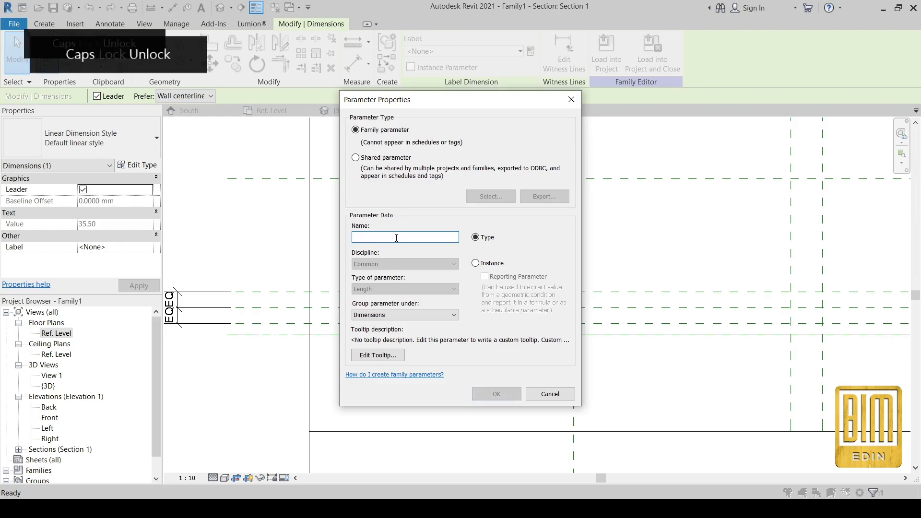
type("x1")
left_click(495, 381)
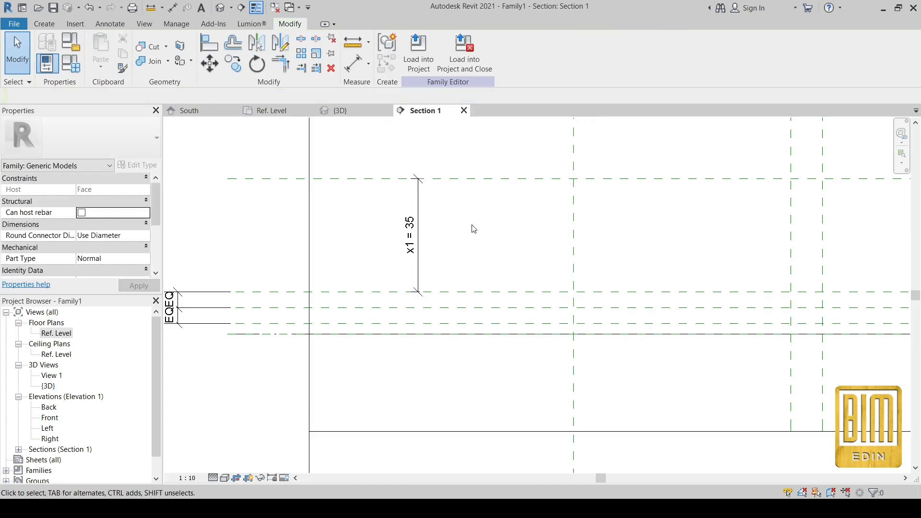
Place an aligned dimension from the uppermost horizontal reference plane to the reference level plane, beside the extrusion's right edge.
scroll(452, 268, "down", 2)
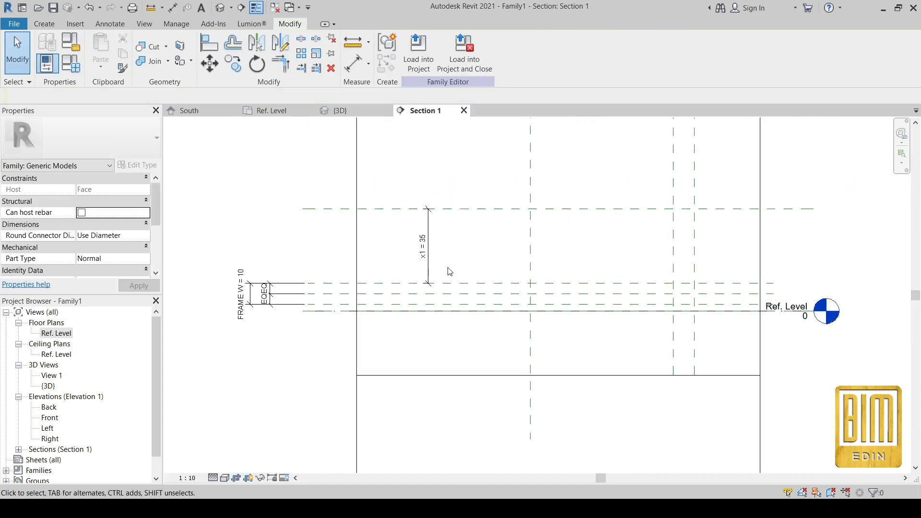
key("d")
key("i")
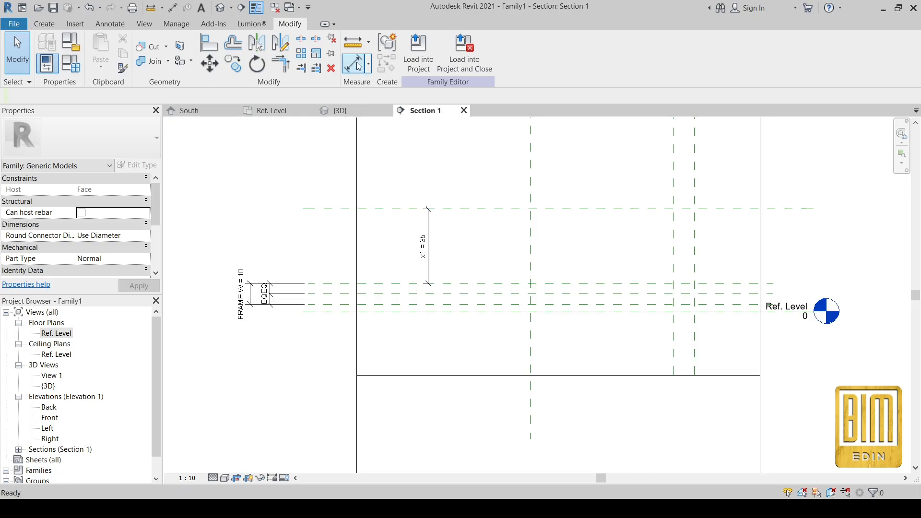
left_click(618, 209)
left_click(748, 310)
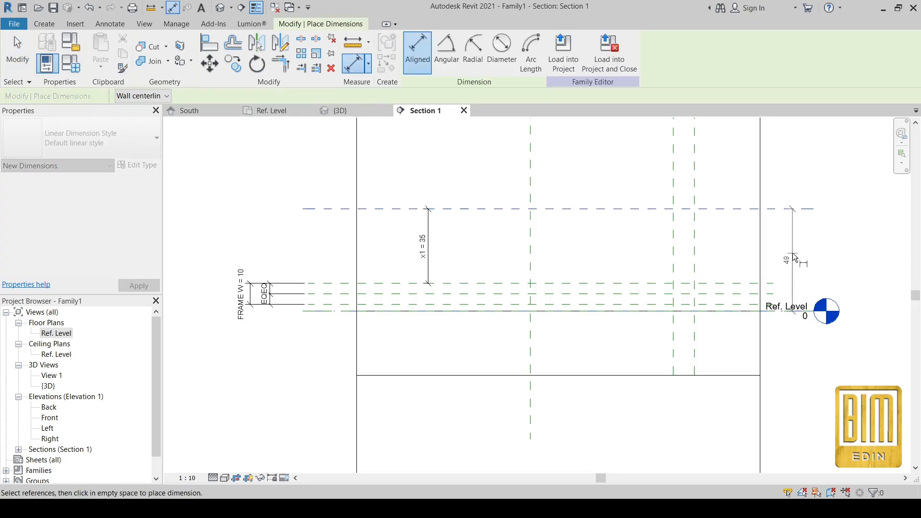
left_click(796, 262)
scroll(794, 249, "up", 2)
left_click(18, 53)
left_click(233, 248)
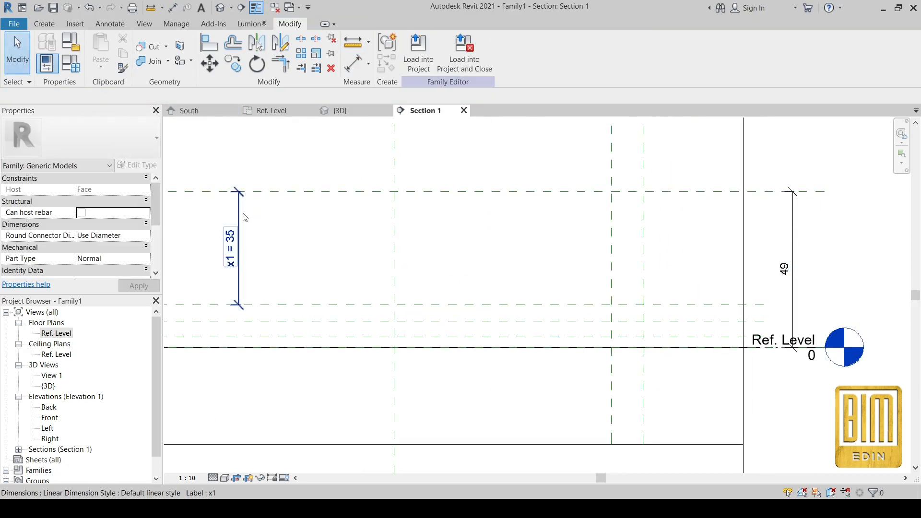
left_click(530, 51)
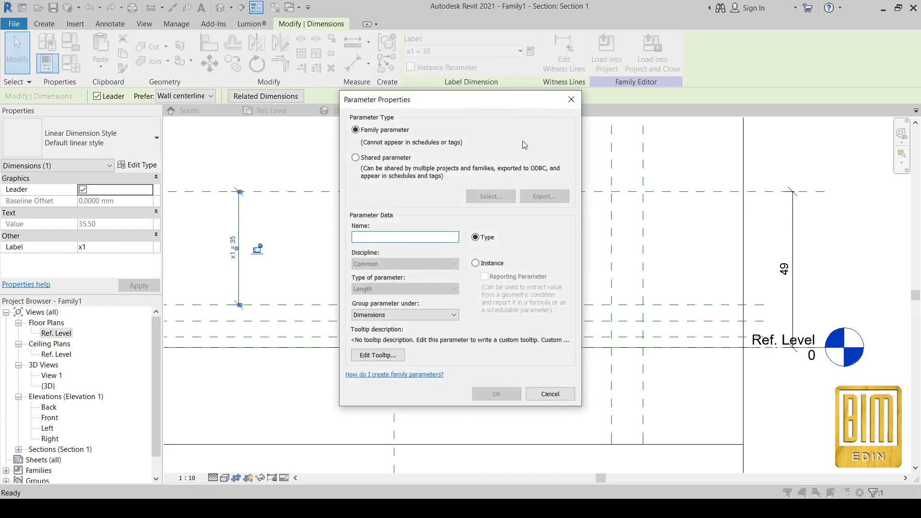
key("Escape")
left_click(71, 63)
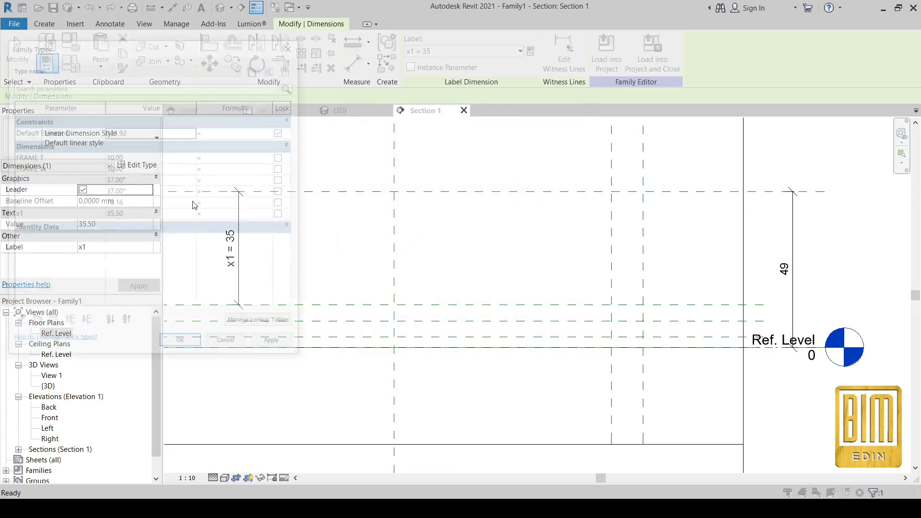
left_click(36, 214)
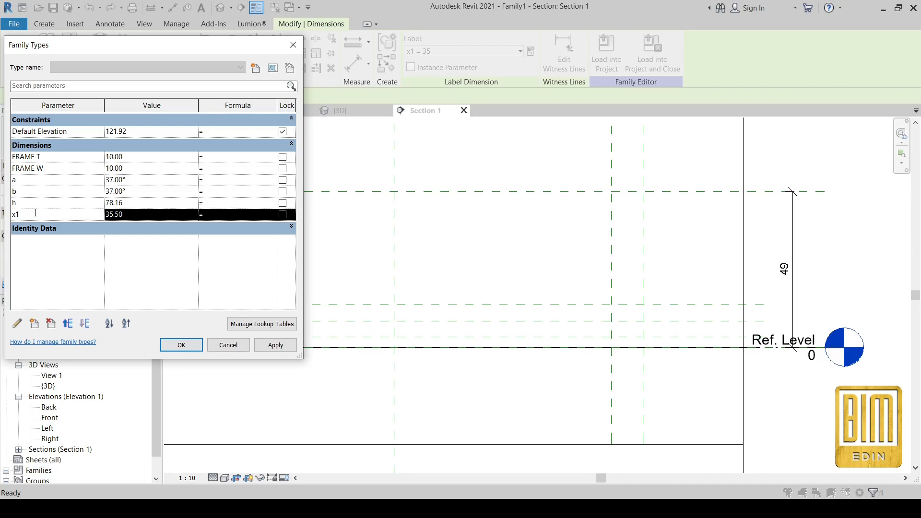
left_click(181, 345)
Try to label the dimension from the uppermost plane to the reference level with a new type parameter named x1.
left_click(790, 235)
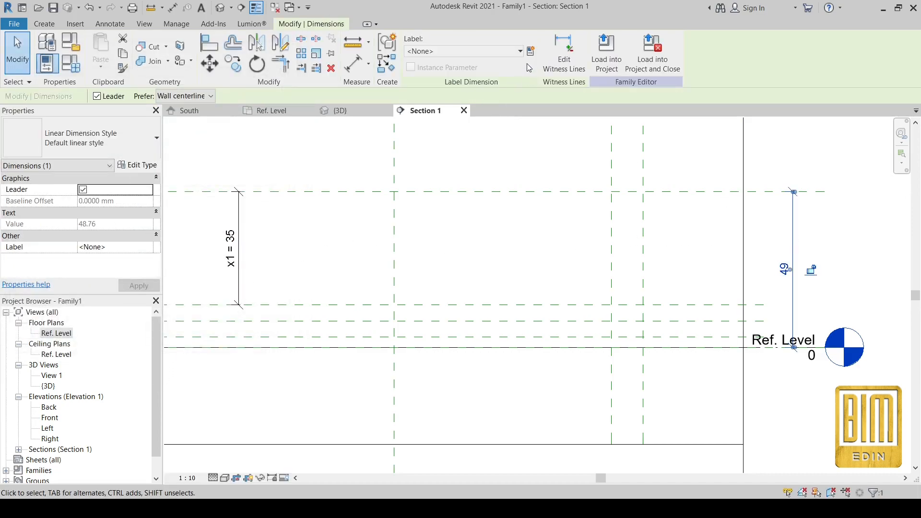
left_click(530, 50)
type("x1")
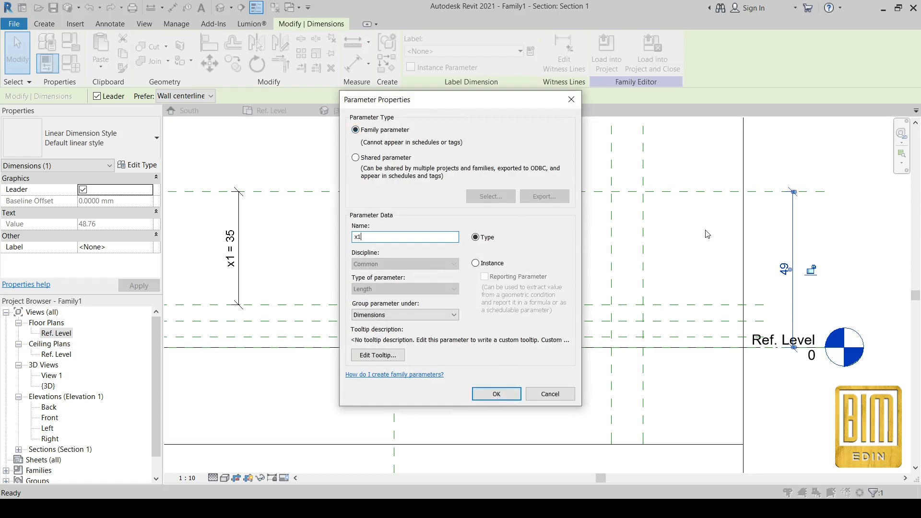
key("Return")
left_click(552, 192)
key("Escape")
Rename the existing family parameter x1 to x2.
left_click(66, 70)
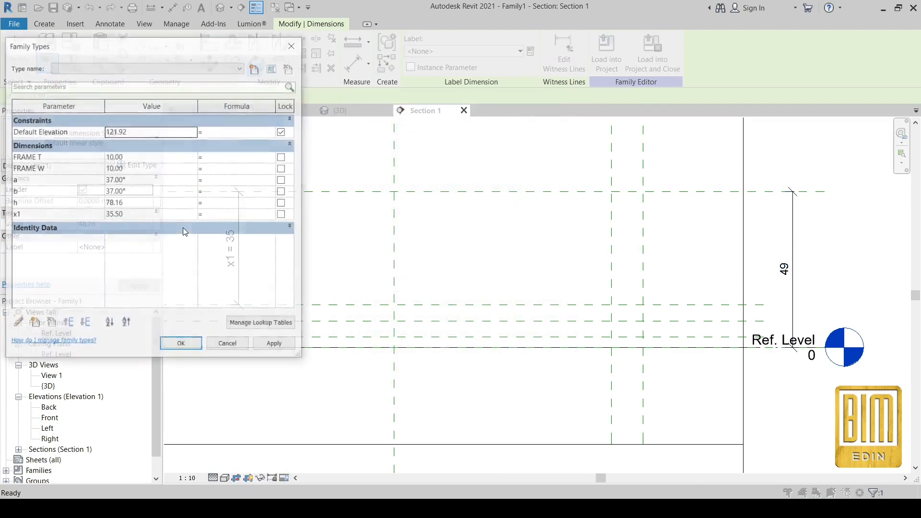
left_click(48, 214)
left_click(20, 324)
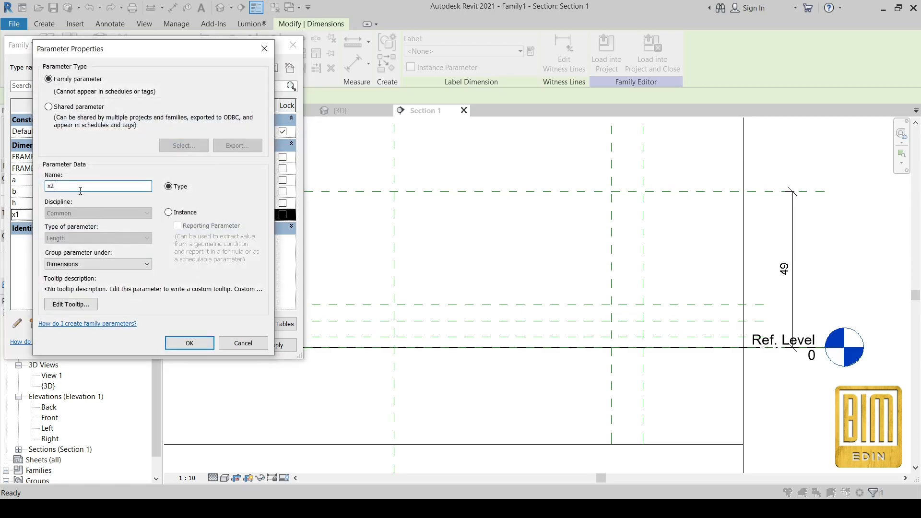
left_click(176, 347)
left_click(181, 346)
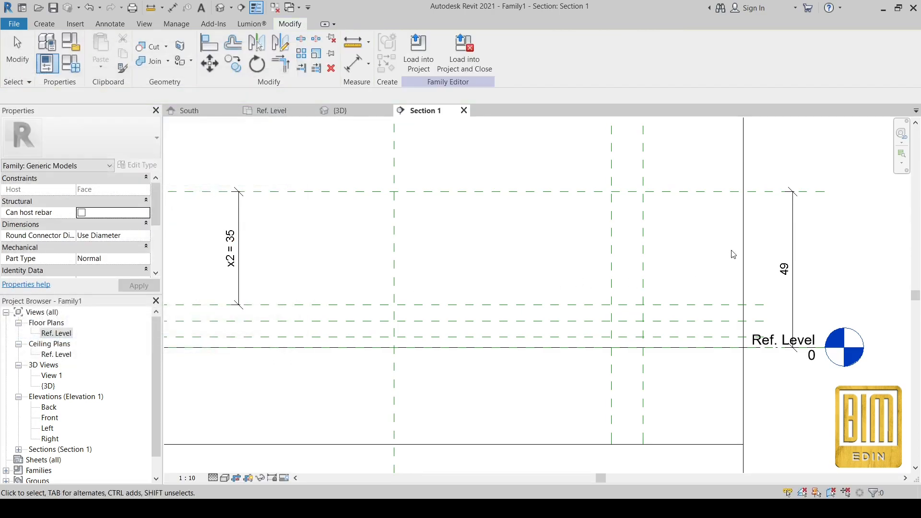
Label the dimension from the uppermost horizontal plane to the reference level with a new type parameter named x1.
left_click(777, 220)
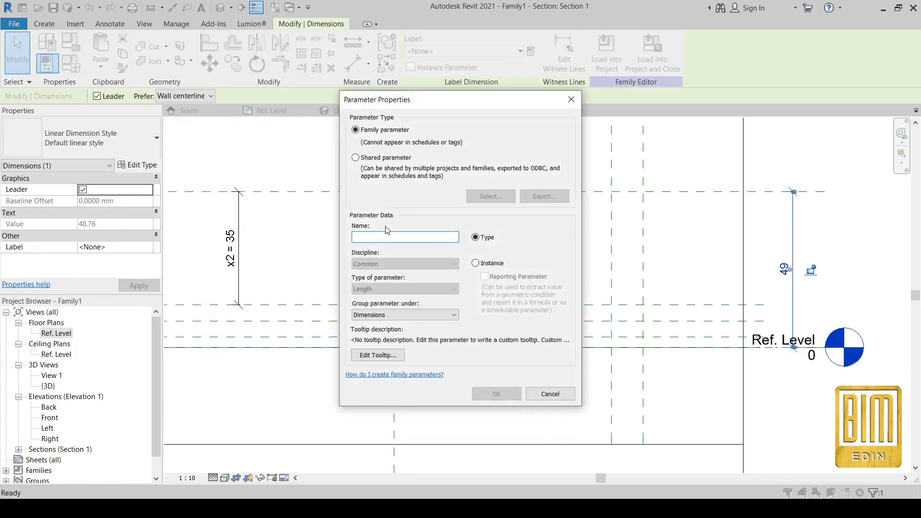
type("x1")
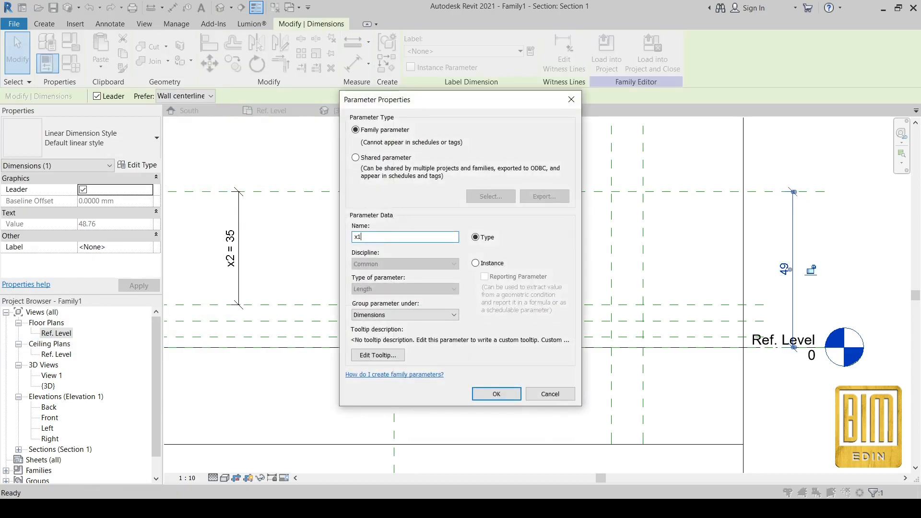
left_click(497, 394)
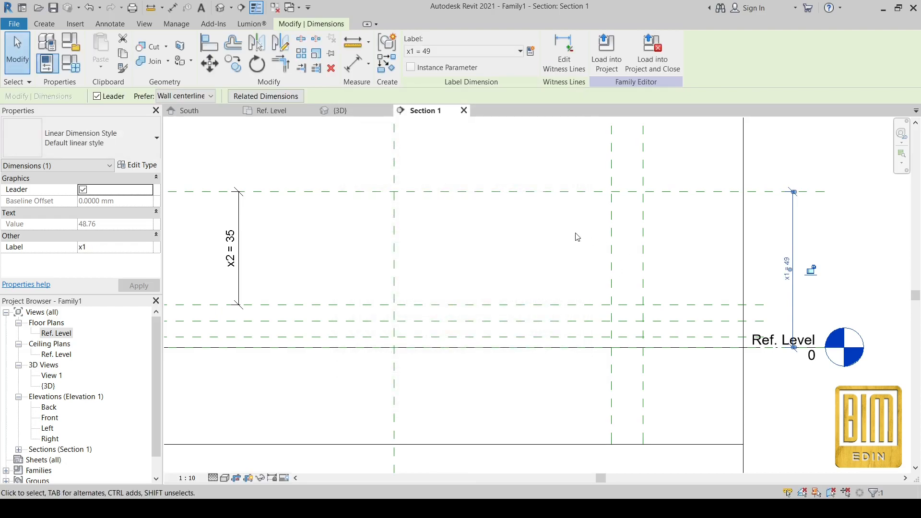
key("Escape")
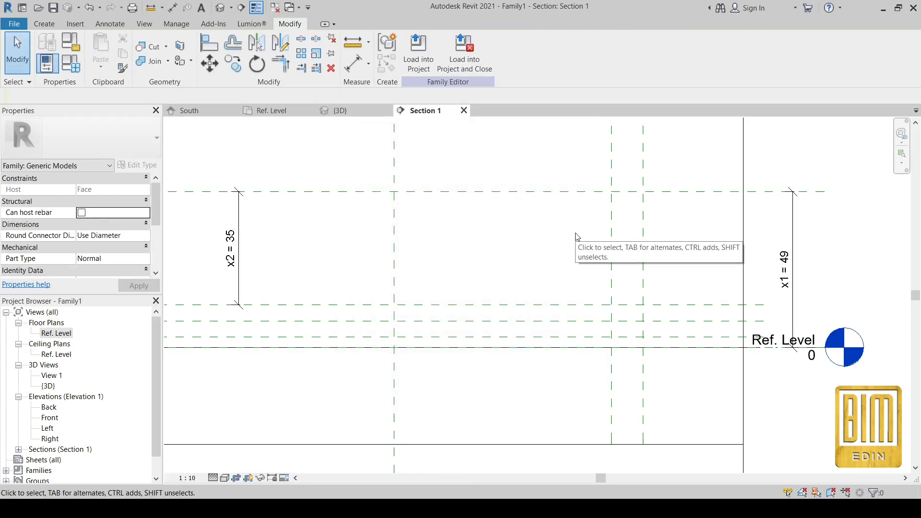
Try to add a length type parameter named MW to the family, grouped under Dimensions.
scroll(576, 234, "down", 2)
scroll(231, 267, "up", 1)
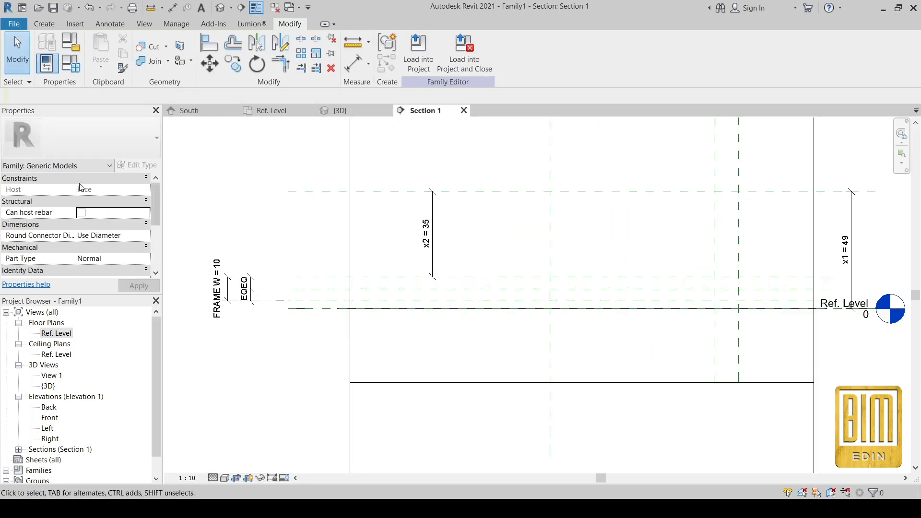
left_click(71, 63)
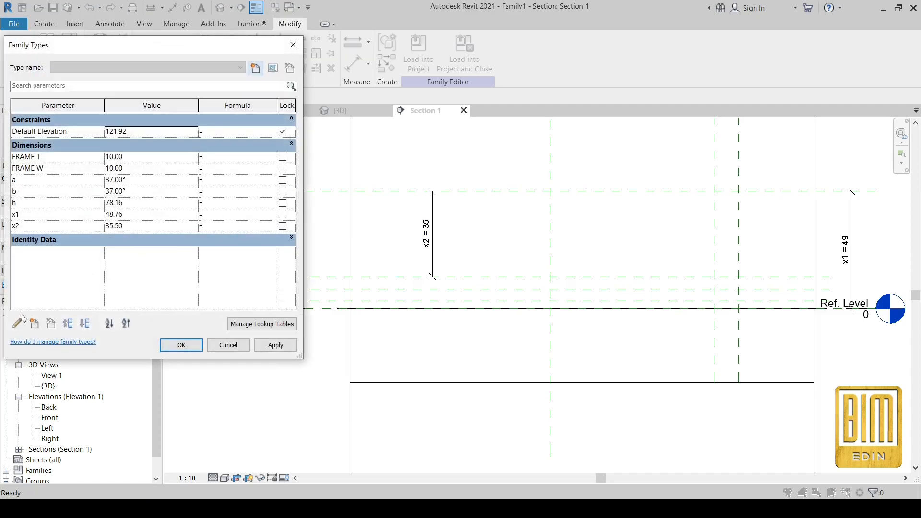
left_click(34, 324)
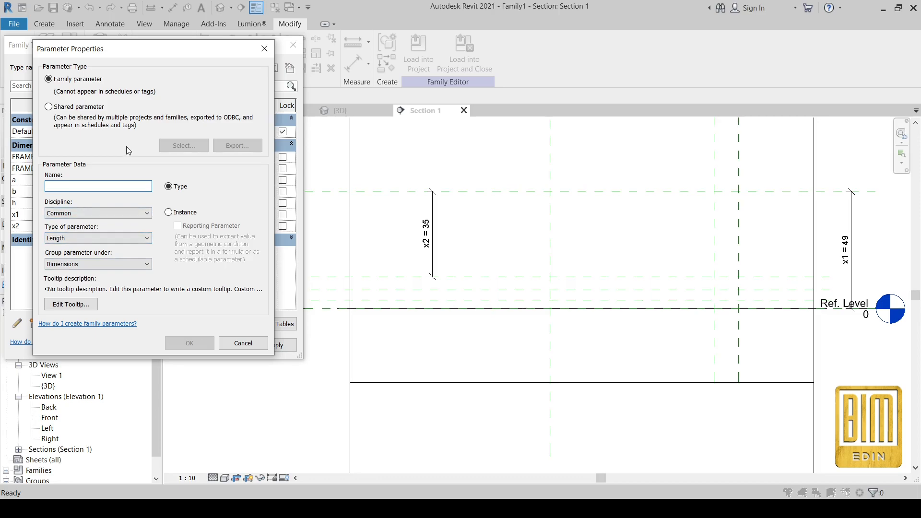
type("mw")
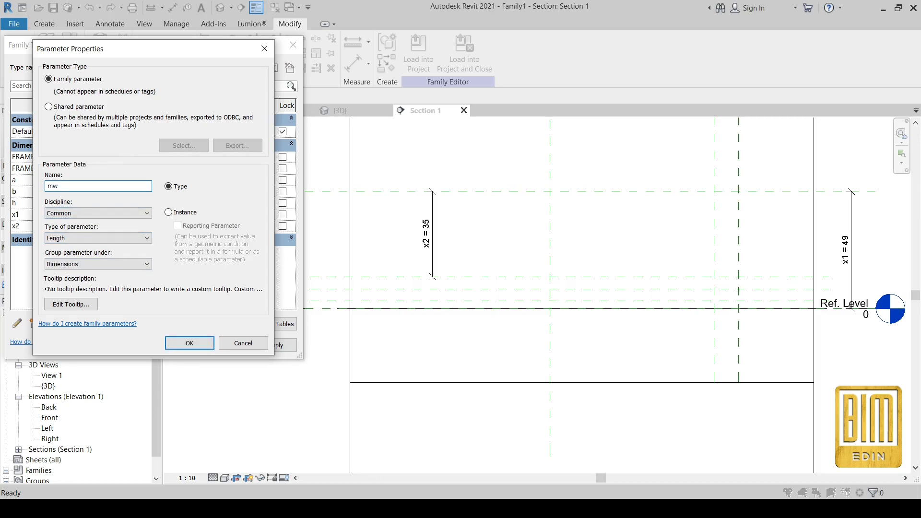
key("BackSpace")
key("BackSpace")
key("Caps_Lock")
type("M")
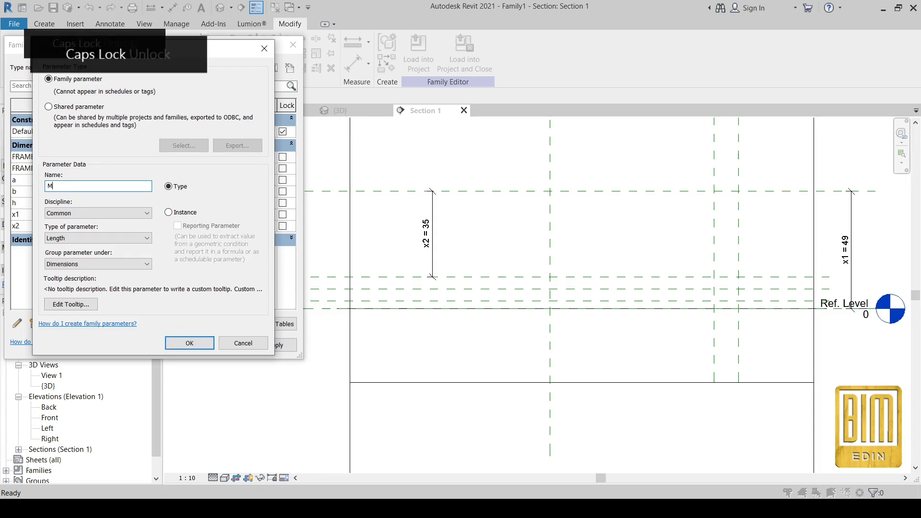
left_click(200, 344)
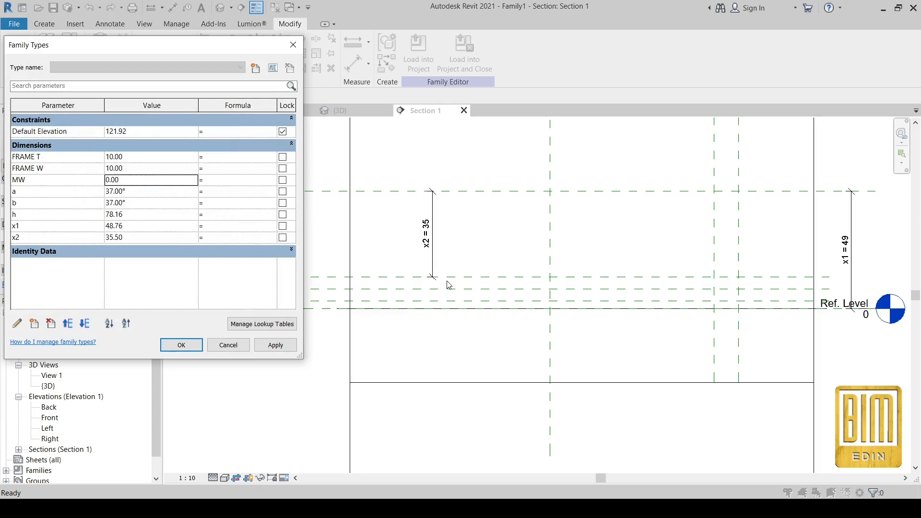
left_click(231, 351)
Place an aligned dimension from the top plane of the three-plane frame group to the reference level plane.
scroll(446, 288, "up", 3)
key("d")
key("i")
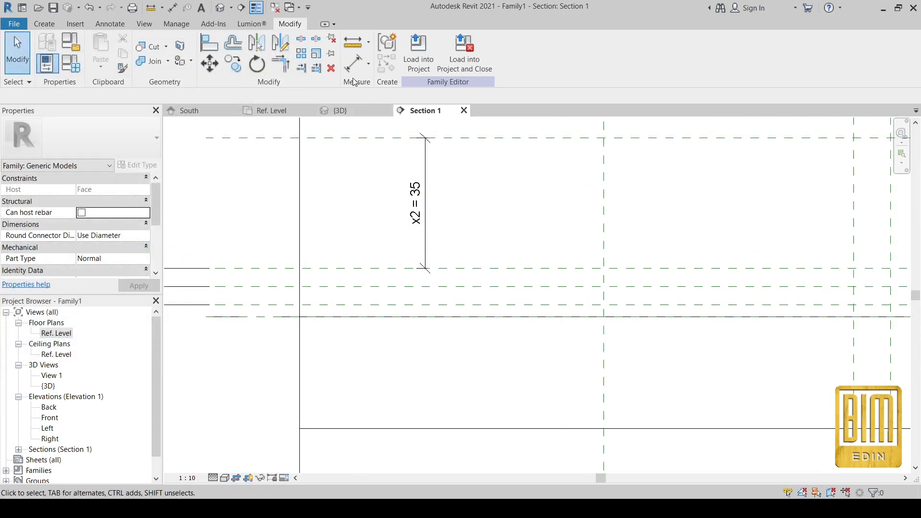
left_click(477, 270)
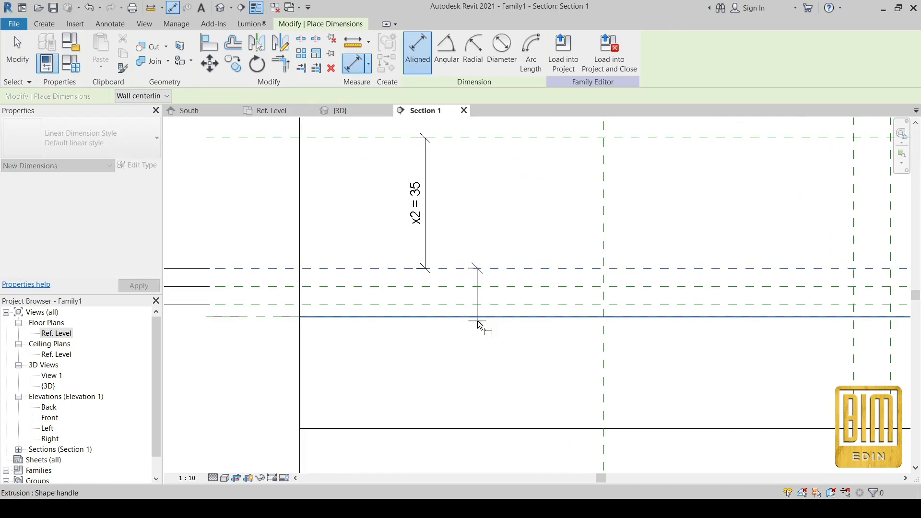
left_click(274, 316)
left_click(274, 235)
scroll(275, 235, "down", 2)
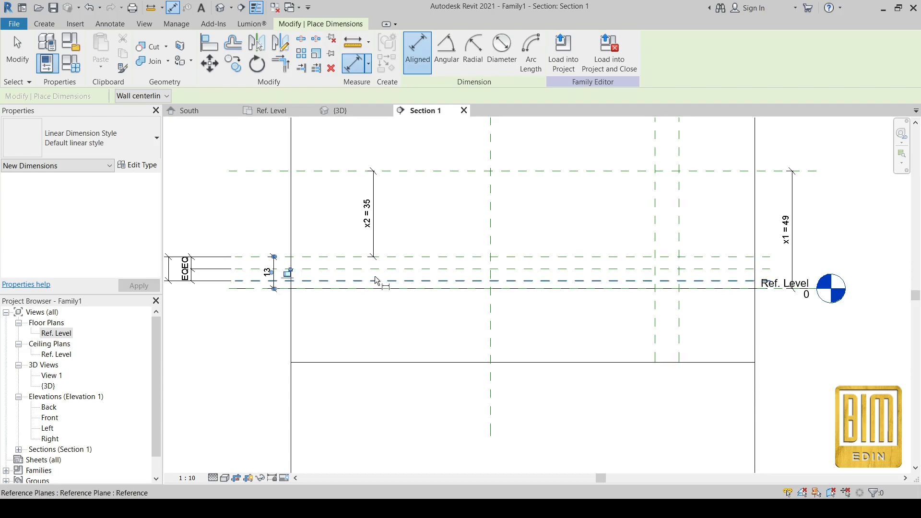
Delete the aligned dimension between the top plane of the three-plane frame group and the reference level plane.
left_click(30, 46)
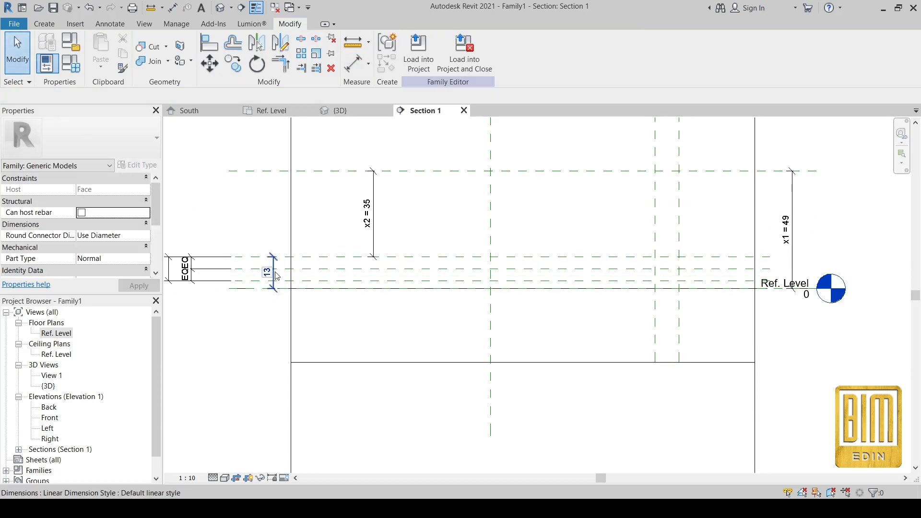
left_click(268, 272)
key("Delete")
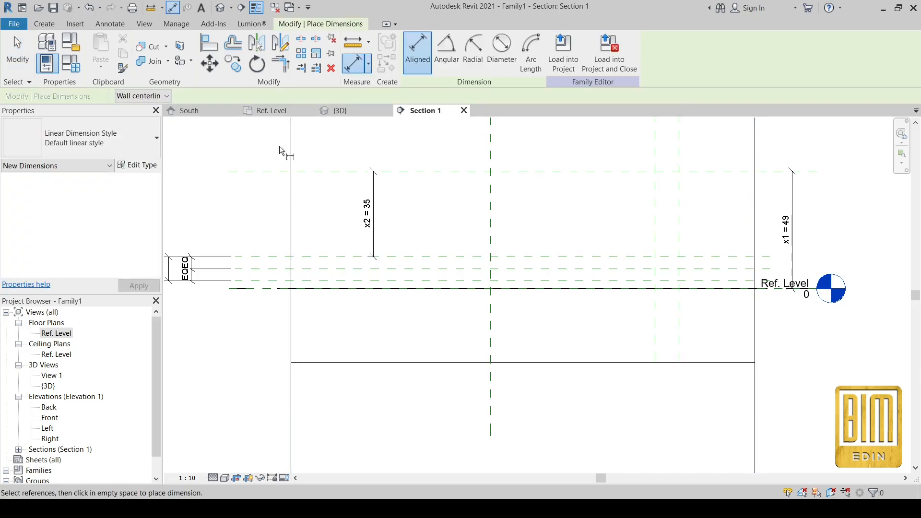
left_click(22, 56)
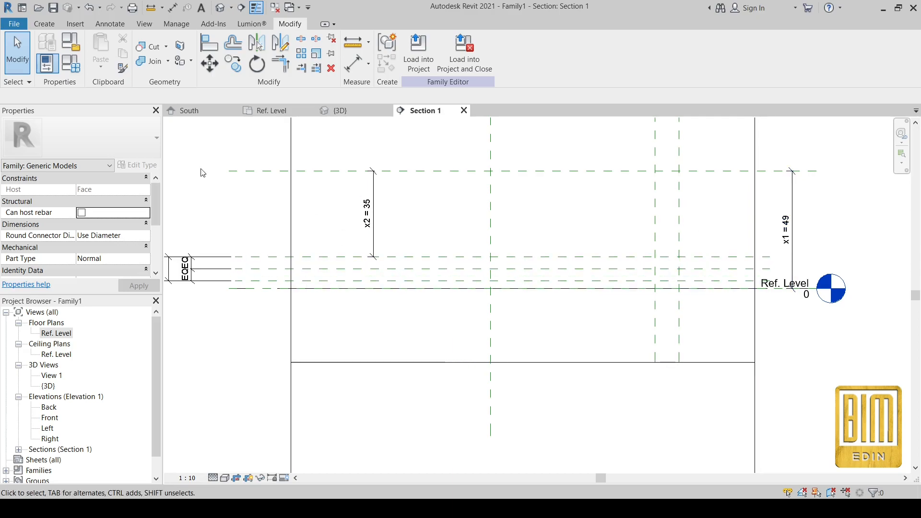
Set the formula of the x2 family parameter to x1 - MW and apply it.
left_click(71, 64)
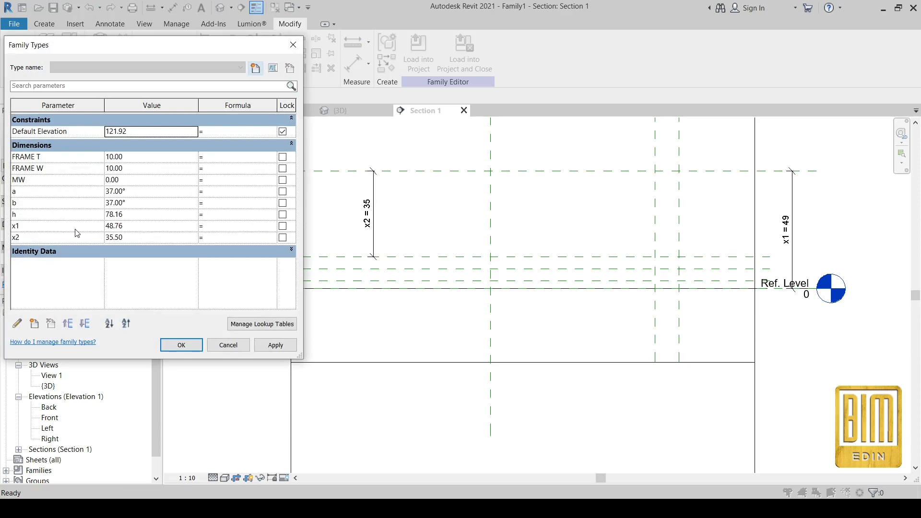
left_click(234, 236)
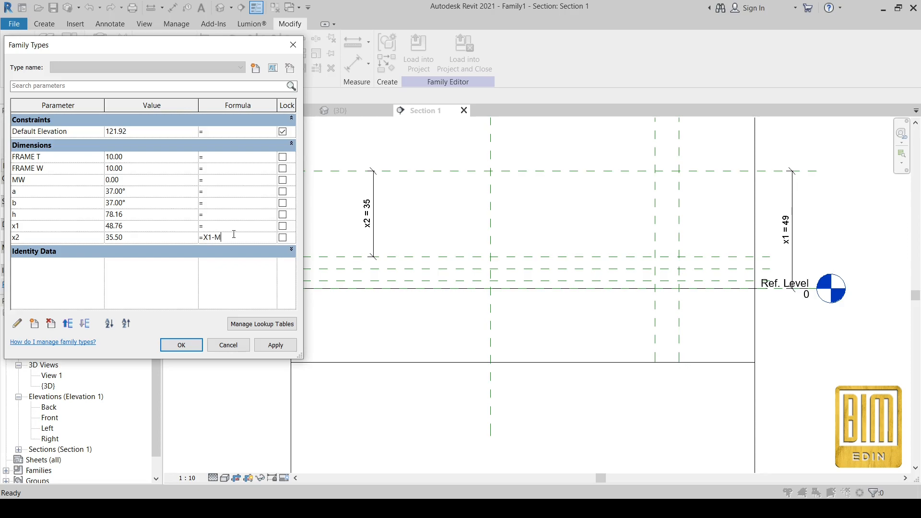
left_click(276, 345)
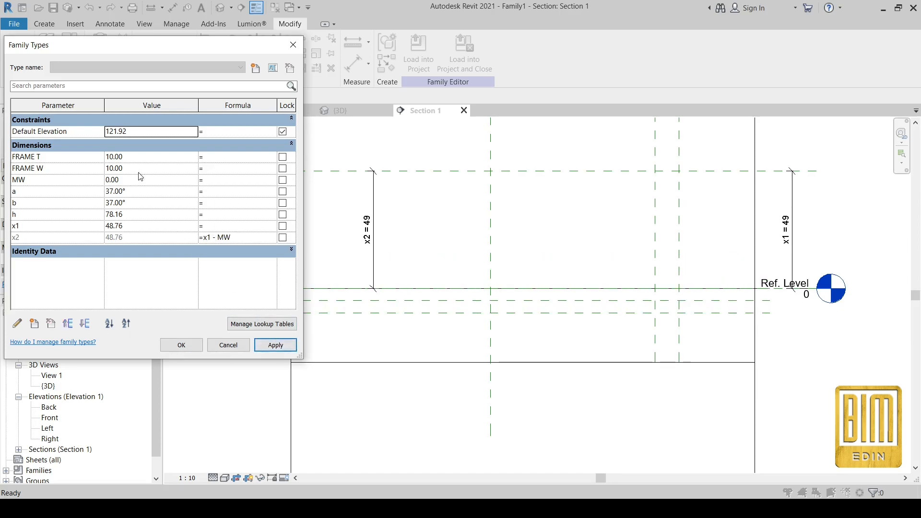
left_click(182, 345)
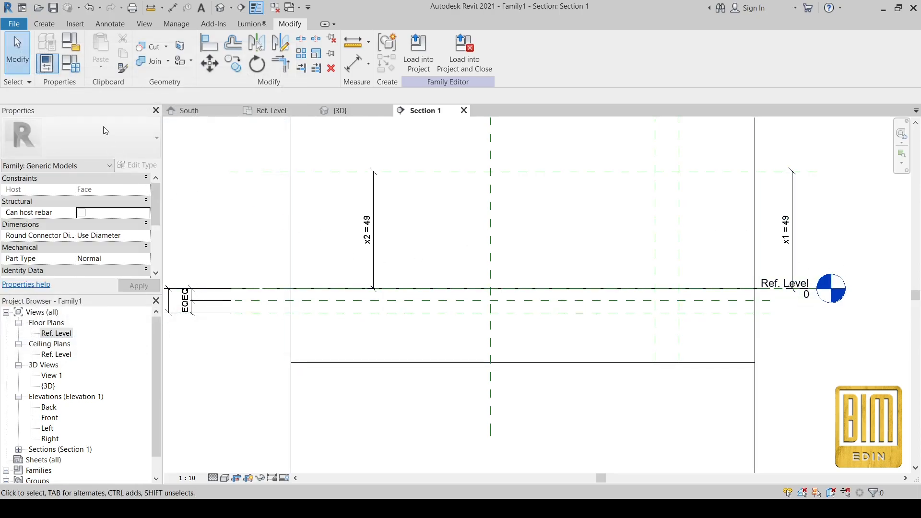
Flex the MW parameter by applying 15, 20 and -20, and set it back to 0.
left_click(71, 63)
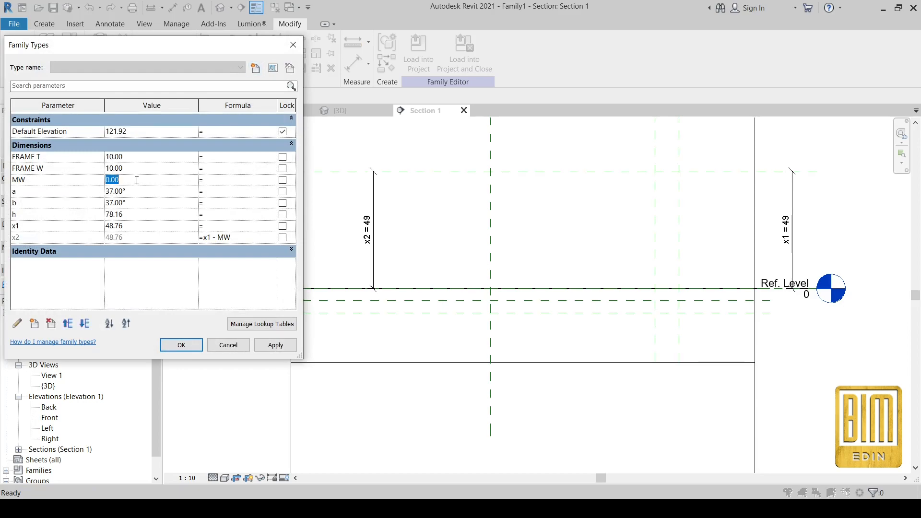
left_click(287, 345)
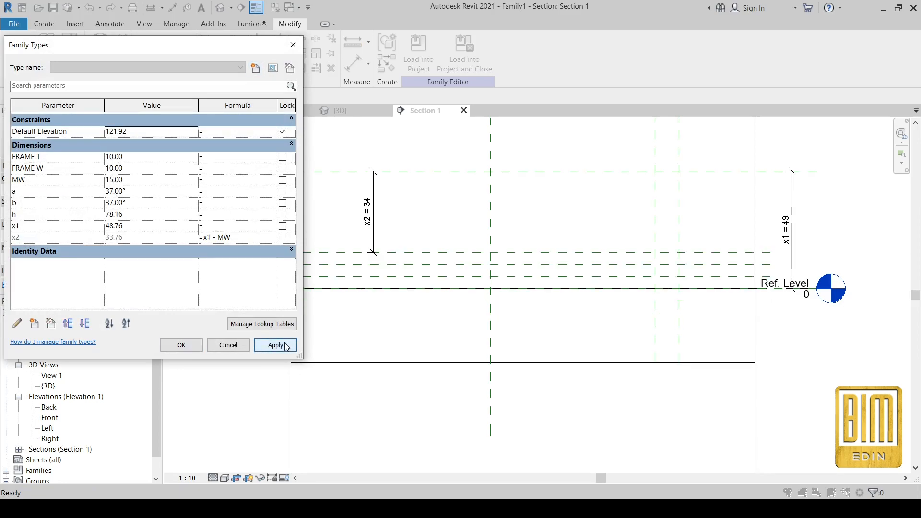
left_click(138, 179)
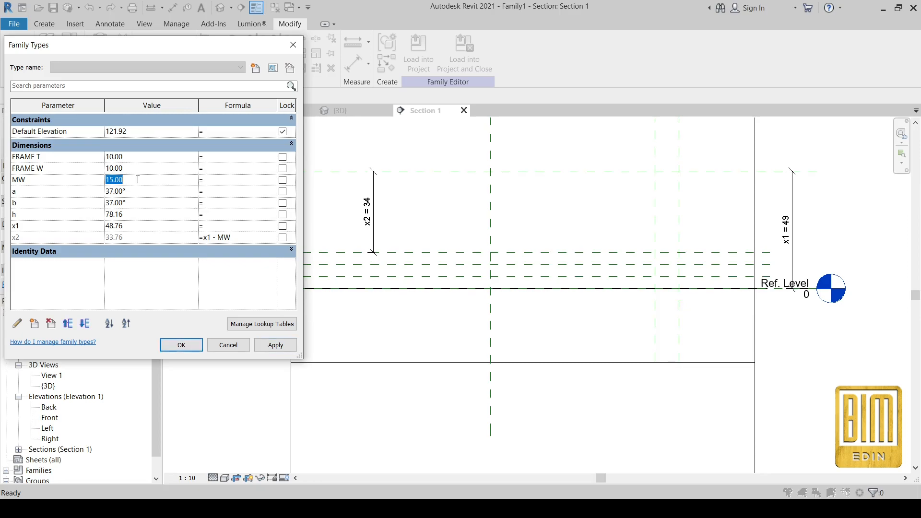
left_click(284, 345)
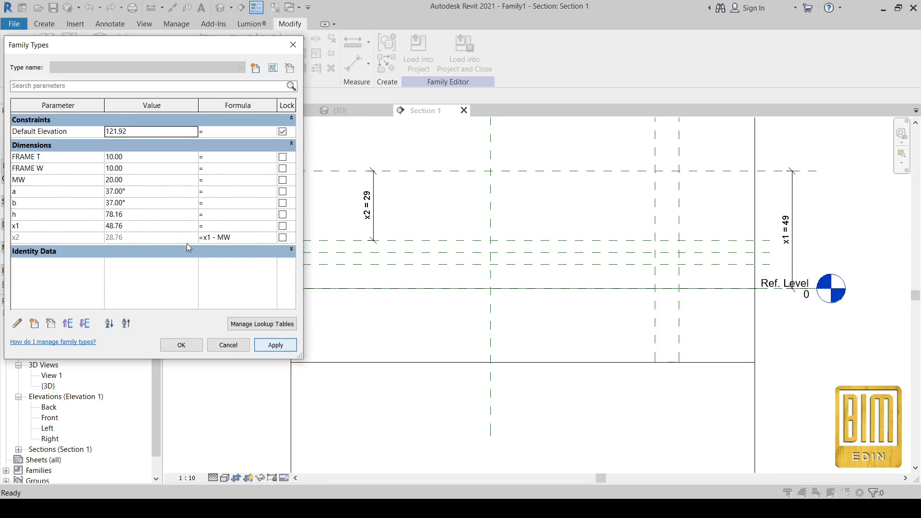
left_click(139, 179)
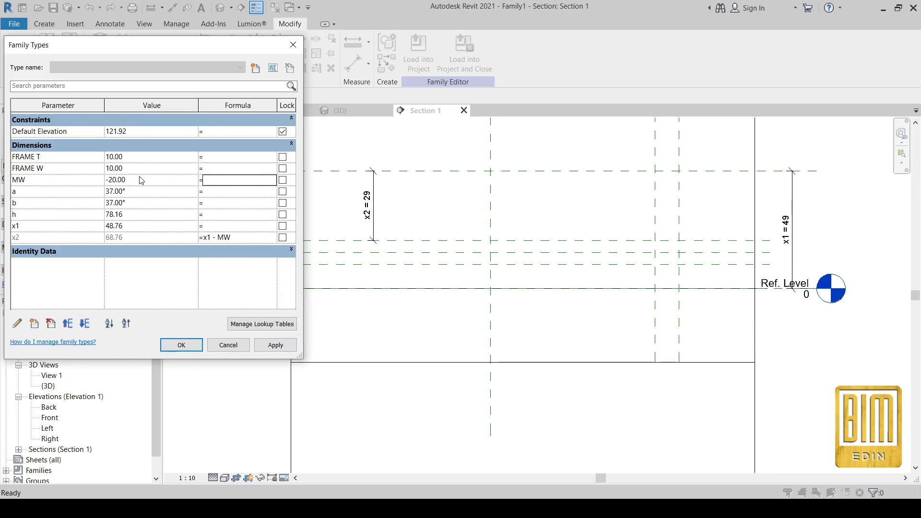
left_click(287, 351)
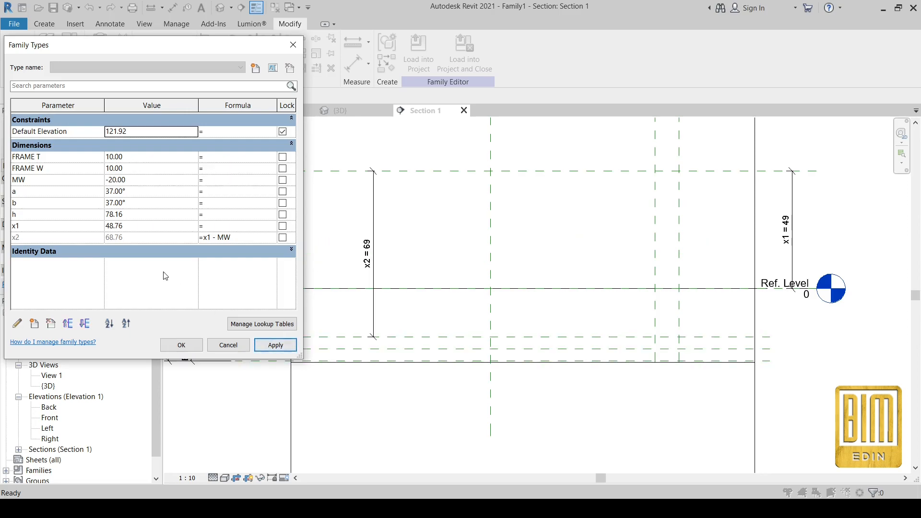
left_click(143, 181)
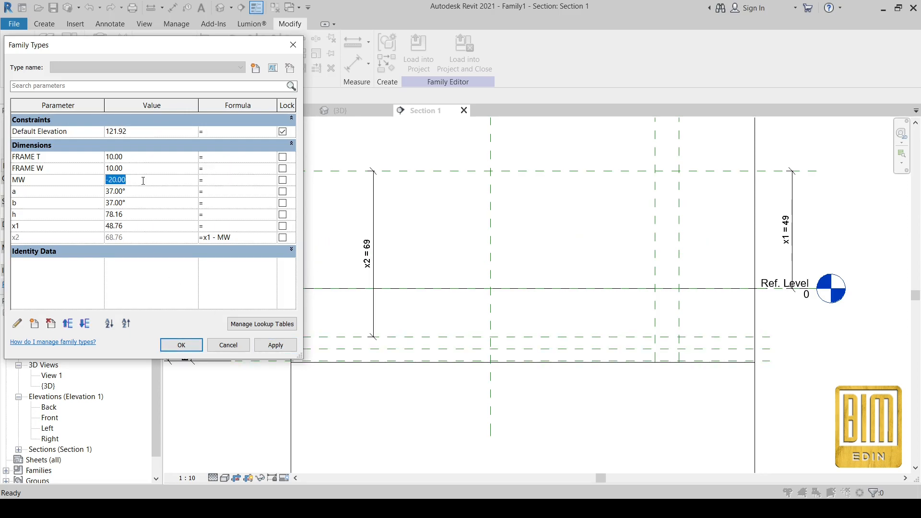
left_click(263, 349)
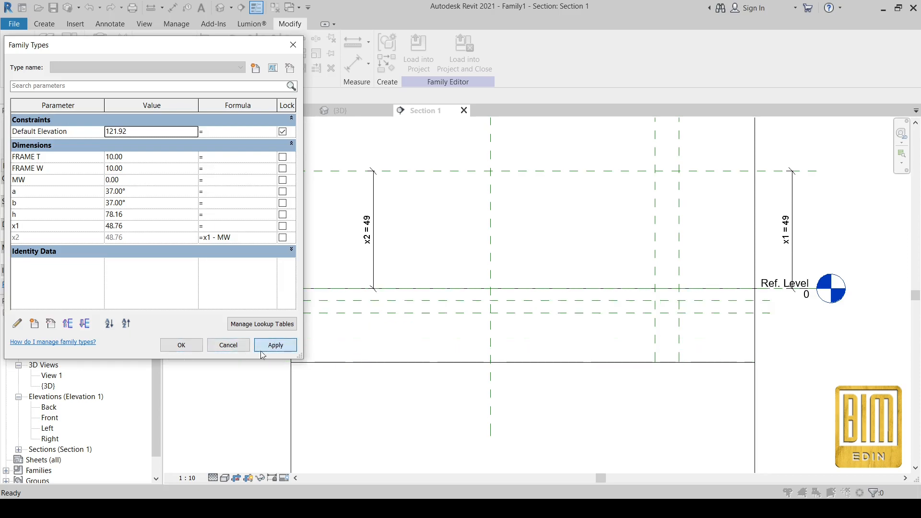
left_click(182, 346)
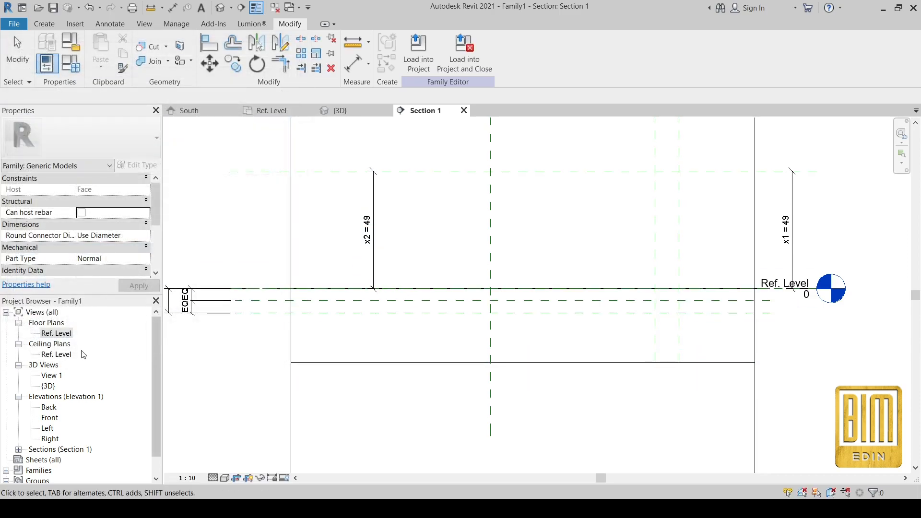
Open the Ref. Level floor plan and start an Extrusion sketch for the frame profile.
double_click(56, 334)
scroll(513, 185, "up", 4)
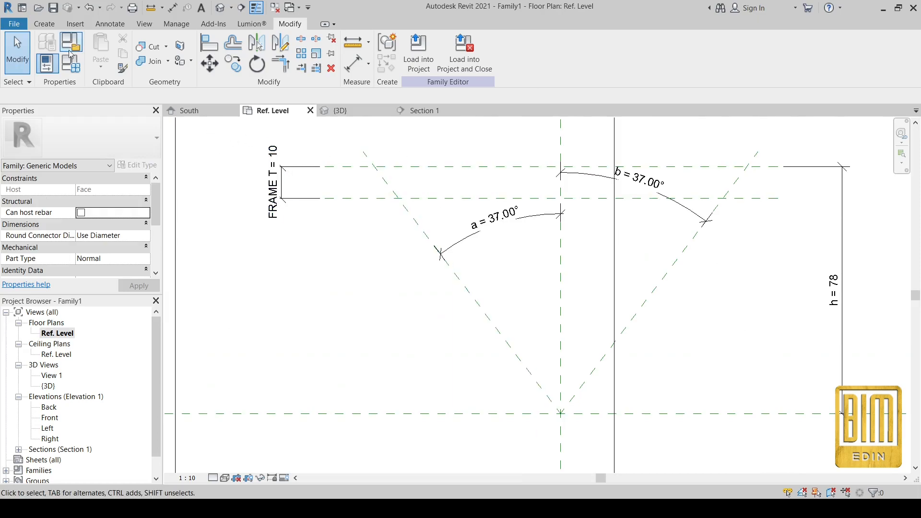
left_click(45, 25)
left_click(72, 43)
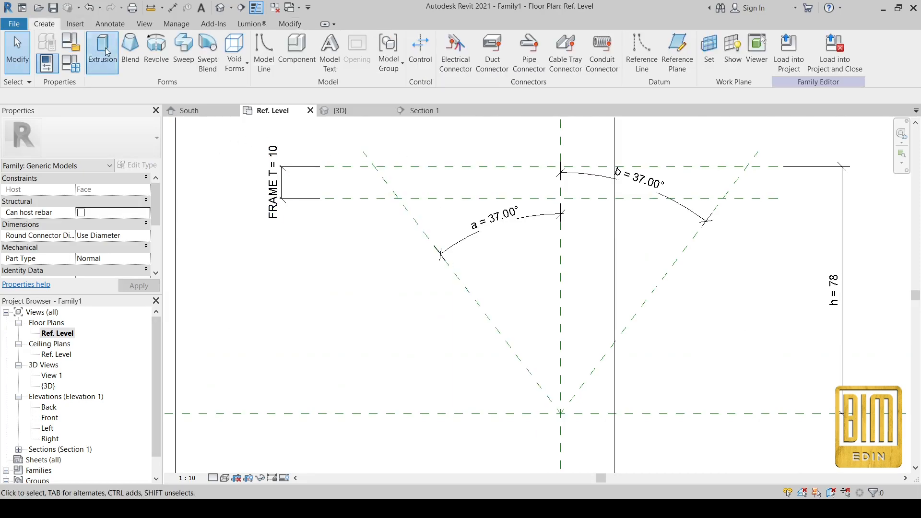
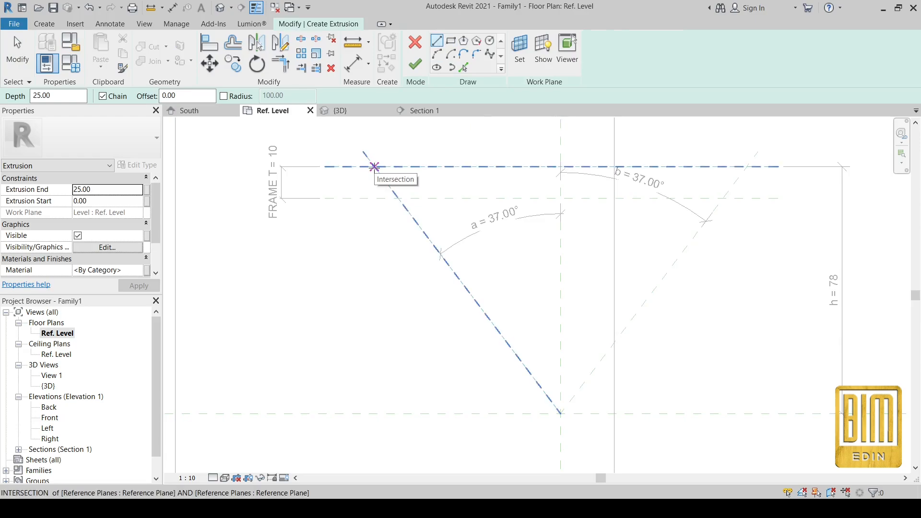
Examine the frame segments of the WINDOW 15 polygon window in the project's South elevation.
left_click(342, 111)
left_click(430, 112)
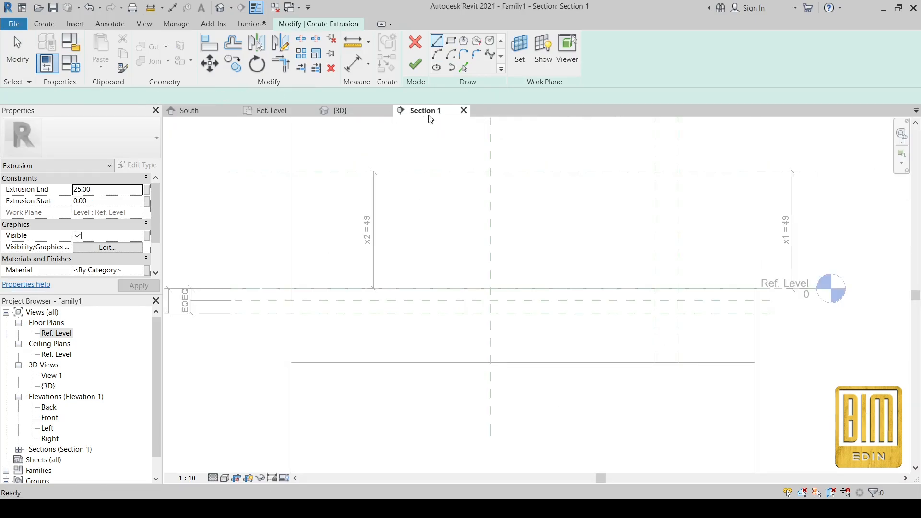
left_click(202, 112)
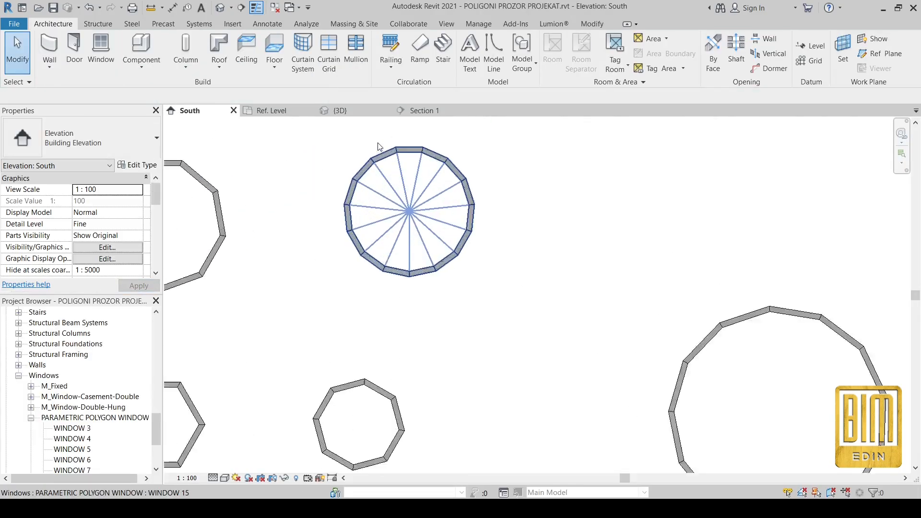
scroll(379, 147, "up", 4)
scroll(412, 202, "down", 1)
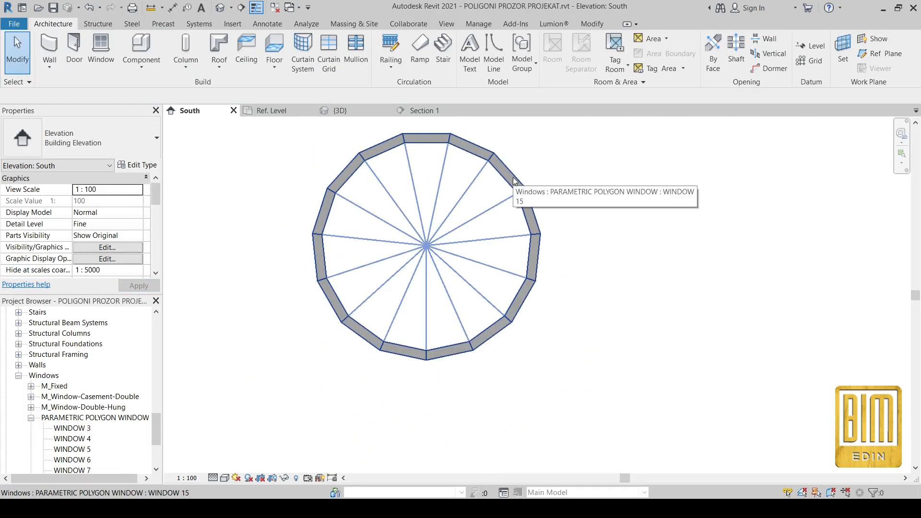
scroll(506, 171, "up", 3)
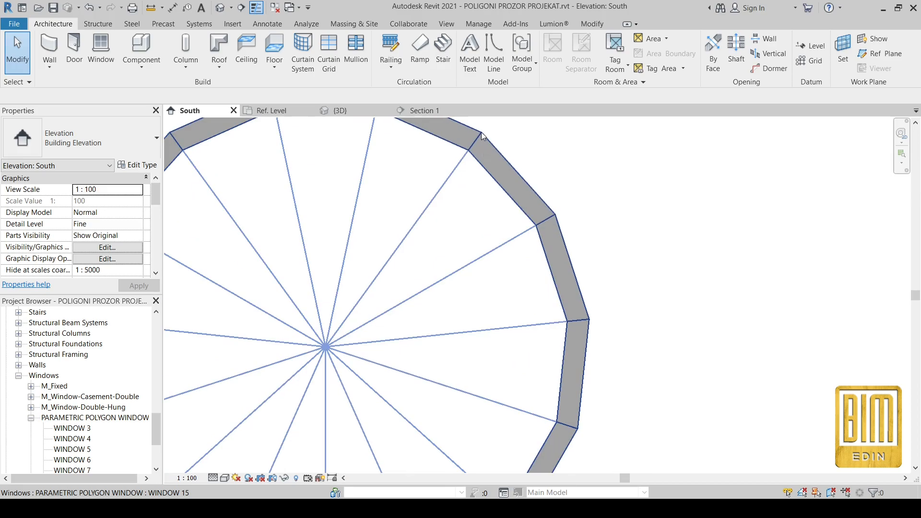
left_click(521, 176)
scroll(520, 174, "up", 5)
scroll(561, 231, "down", 4)
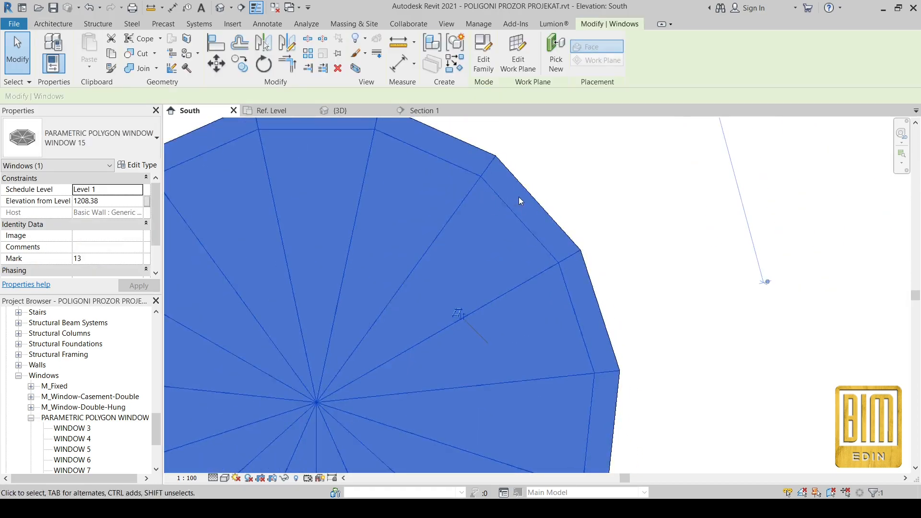
scroll(504, 186, "down", 2)
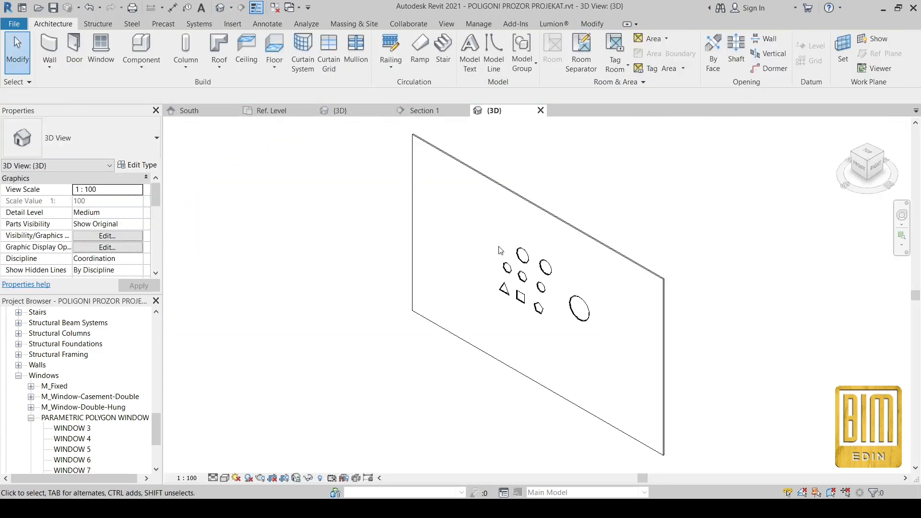
Set the PROFIL OKVIRA SIRINA type parameter of the large WINDOW x polygon to 20 in the project's 3D view.
scroll(578, 309, "up", 8)
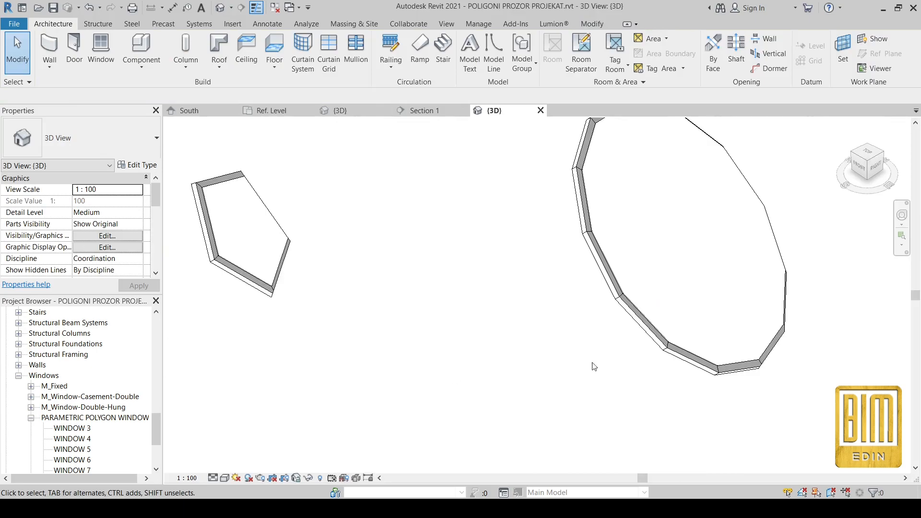
left_click(588, 201)
left_click(137, 165)
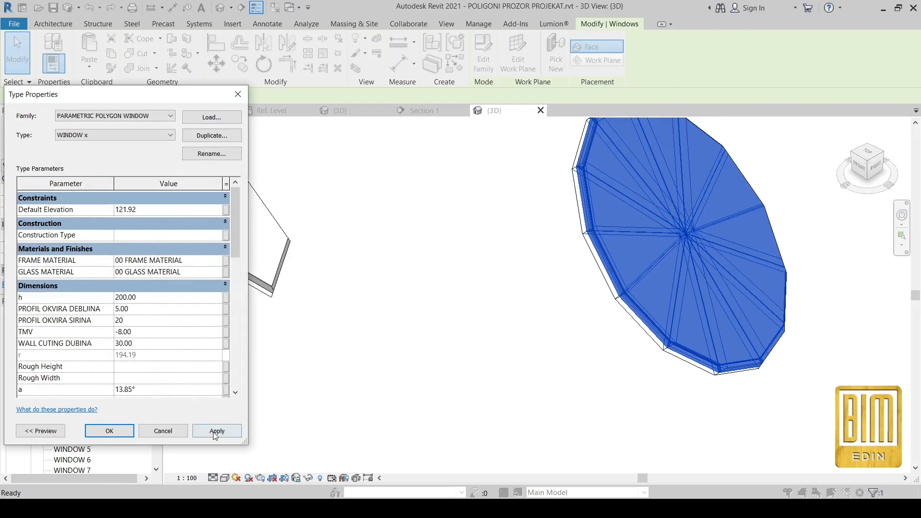
left_click(216, 431)
left_click(126, 431)
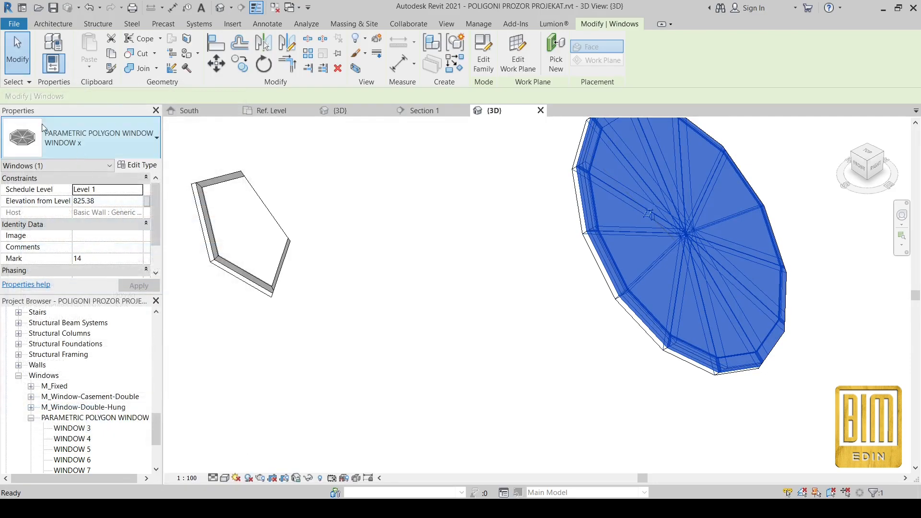
left_click(377, 216)
scroll(464, 293, "down", 2)
scroll(595, 163, "up", 2)
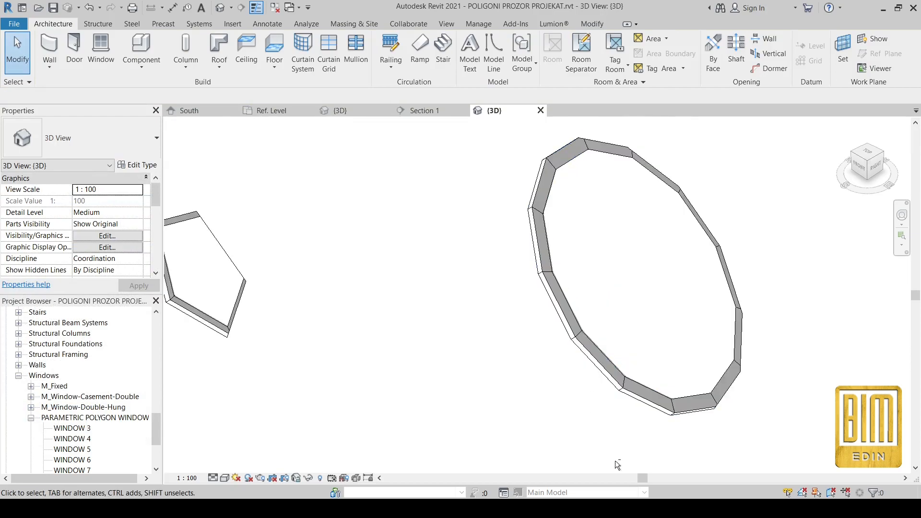
Set the PROFIL OKVIRA DEBLJINA type parameter of WINDOW x to 10.
middle_click_drag(615, 465, 559, 456, "shift")
left_click(341, 253)
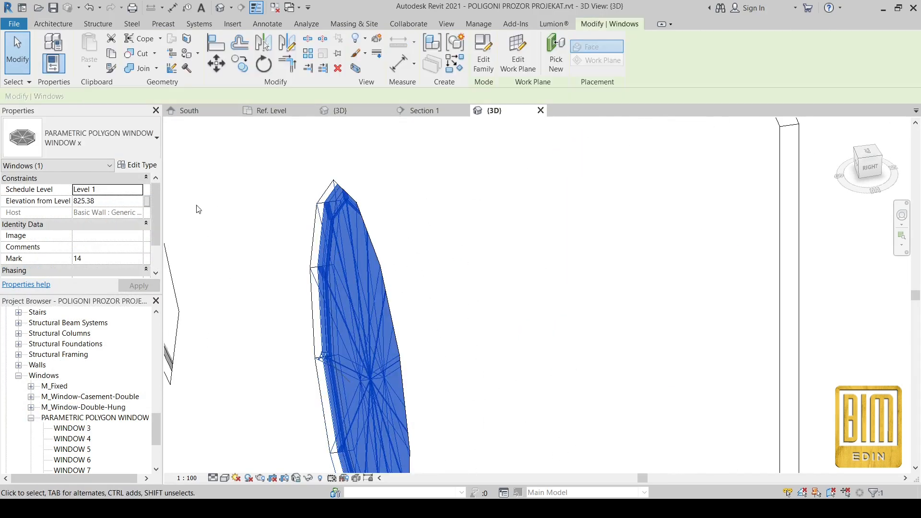
left_click(137, 165)
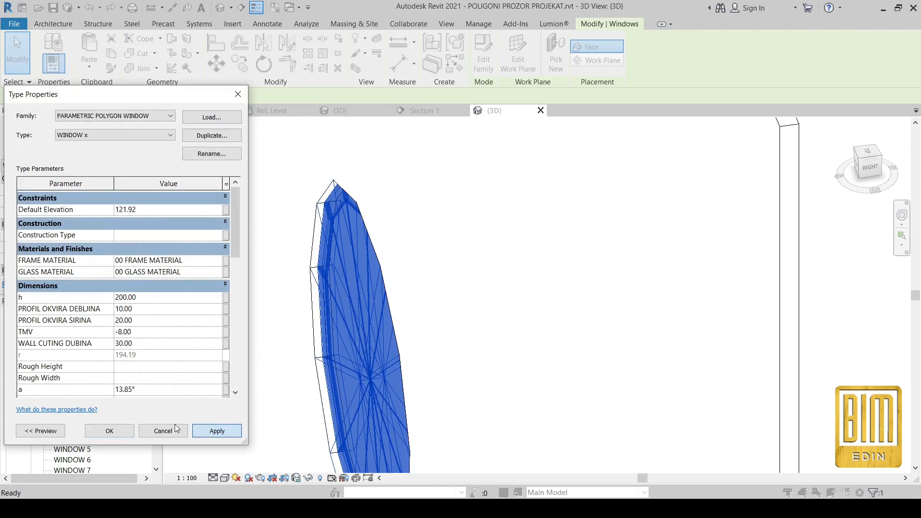
left_click(127, 432)
left_click(505, 195)
Examine the WINDOW x frame from both sides of the wall in 3D, and return to the family's Ref. Level extrusion sketch.
scroll(508, 194, "down", 2)
middle_click_drag(417, 408, 467, 397, "shift")
scroll(480, 384, "down", 2)
middle_click_drag(715, 391, 543, 401, "shift")
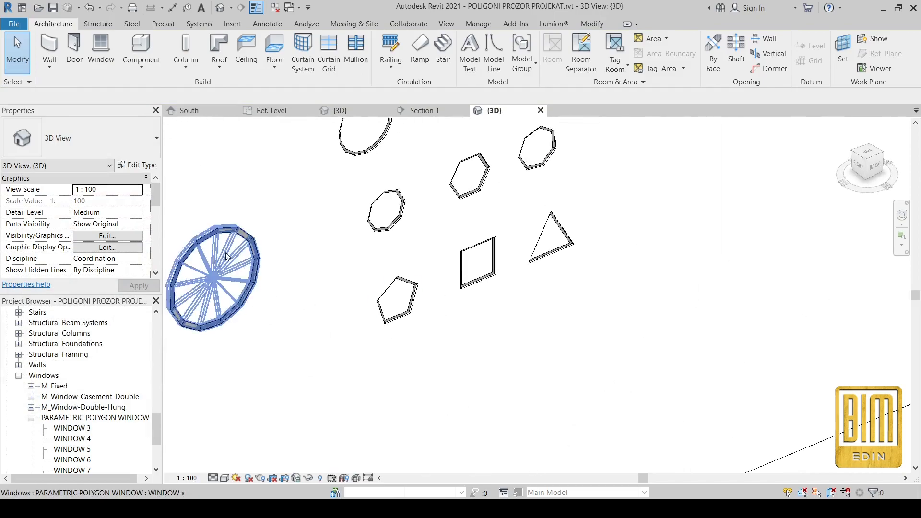
scroll(233, 270, "up", 5)
scroll(609, 264, "down", 4)
middle_click_drag(366, 359, 577, 350, "shift")
scroll(724, 310, "down", 2)
scroll(667, 302, "up", 4)
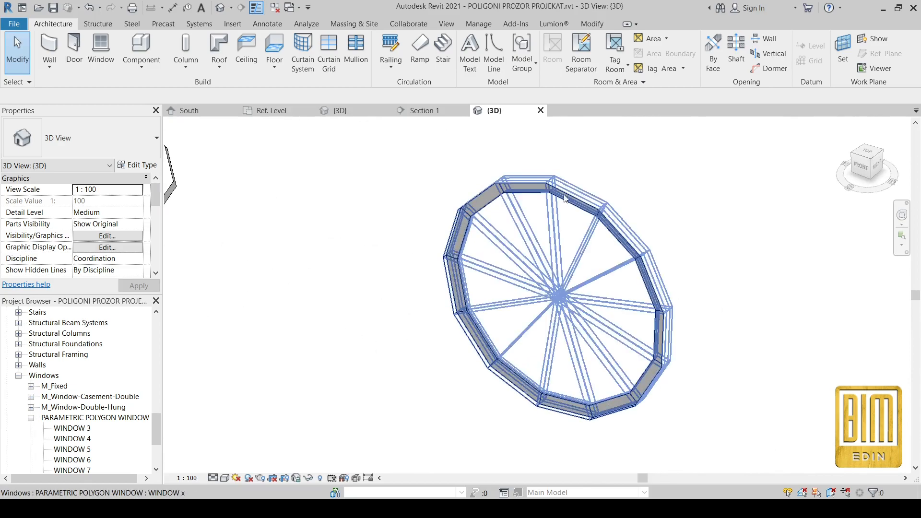
left_click(556, 233)
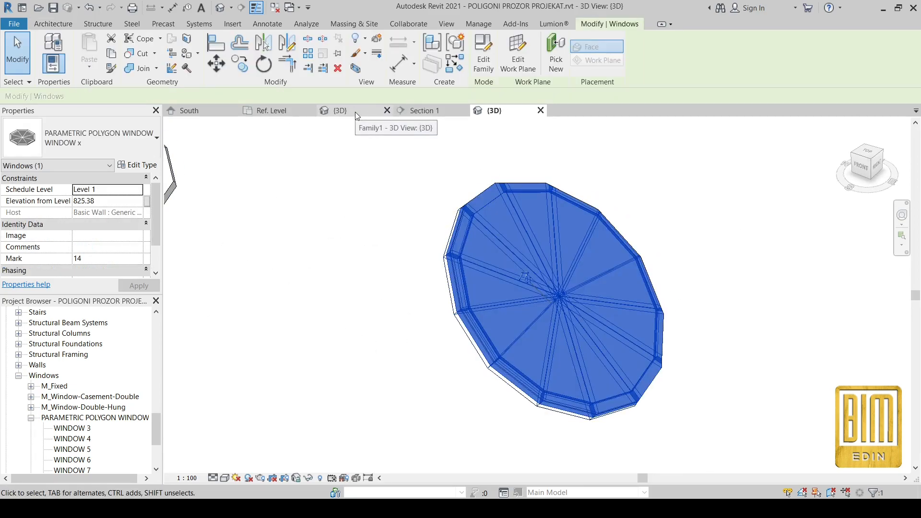
left_click(273, 110)
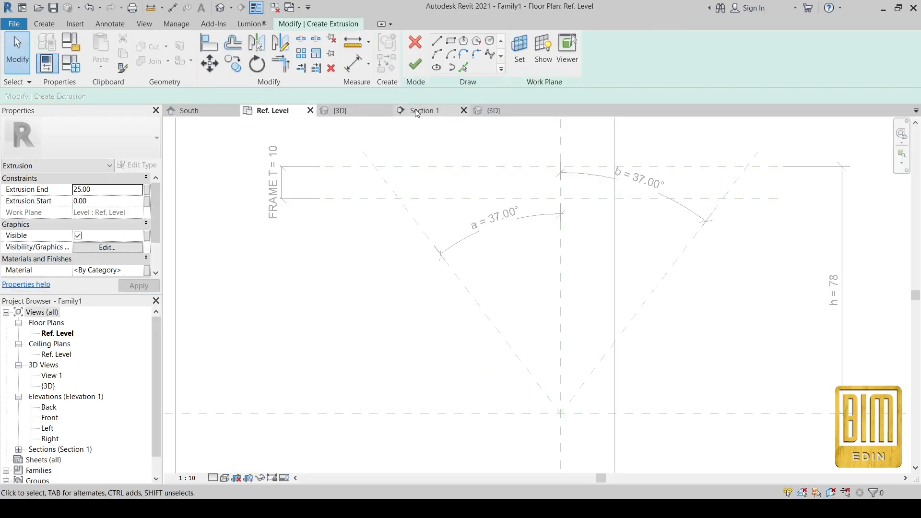
Sketch a closed trapezoid extrusion profile near the FRAME T planes, between the two slanted reference planes, about 10 high with a lower edge about 107 long.
scroll(506, 264, "up", 2)
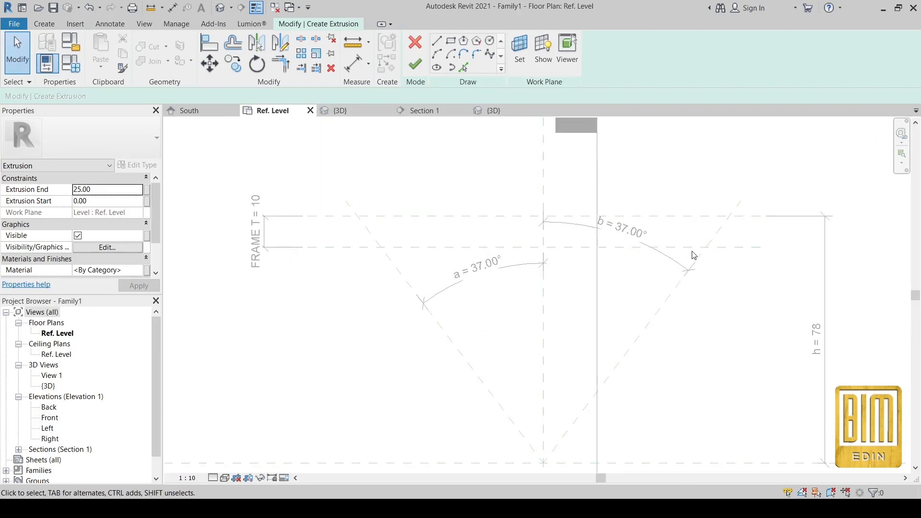
left_click(46, 24)
left_click(319, 26)
left_click(437, 40)
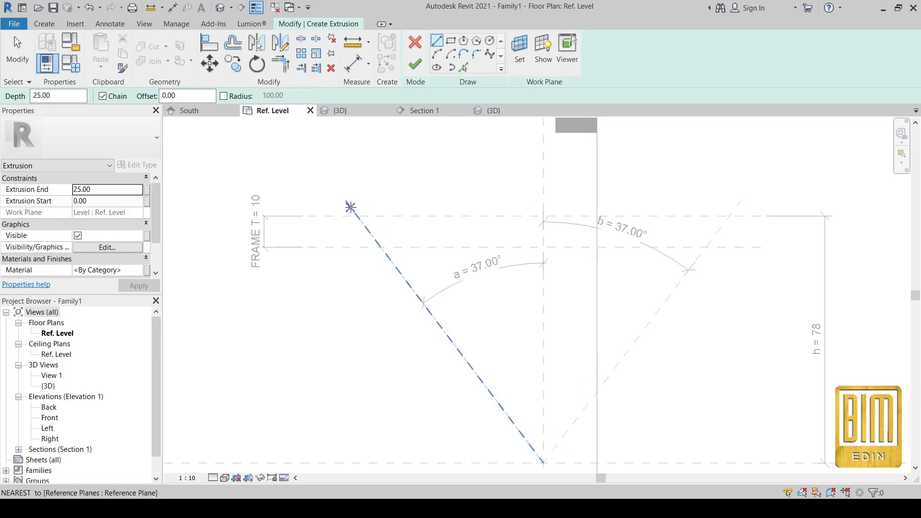
left_click(346, 205)
left_click(733, 207)
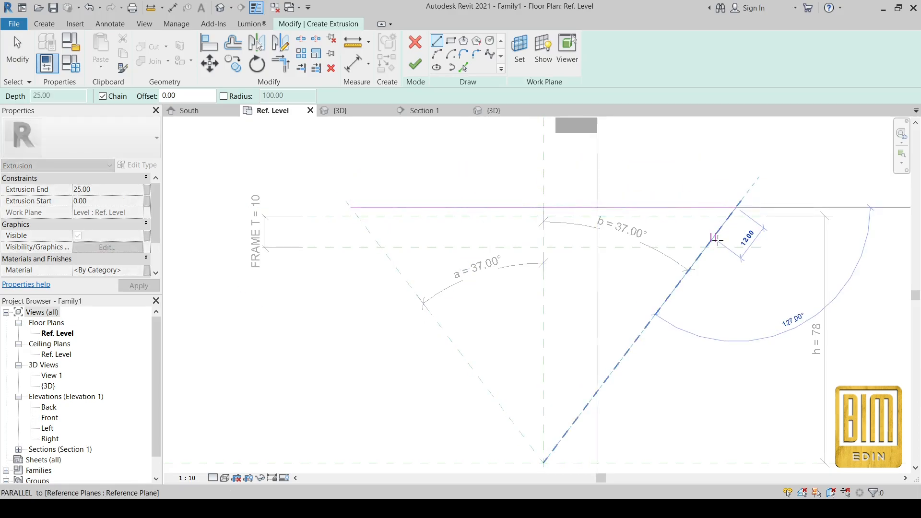
left_click(715, 237)
left_click(374, 237)
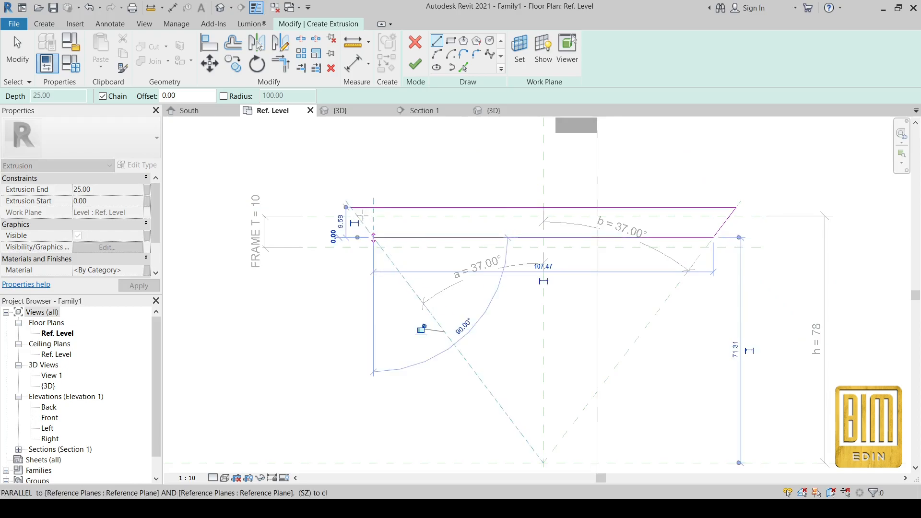
left_click(350, 209)
Align and lock the profile's left slanted edge to its angled plane and its long edges to the two FRAME T planes.
key("a")
key("l")
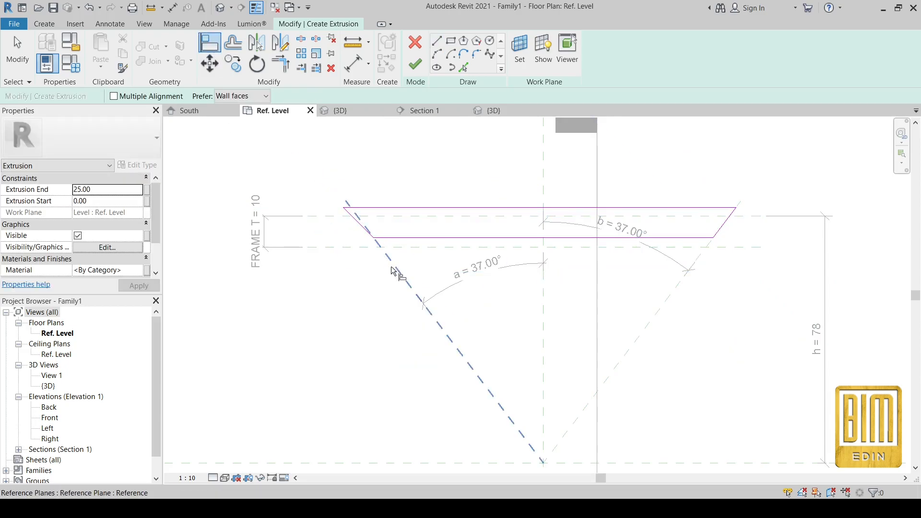
scroll(487, 324, "up", 1)
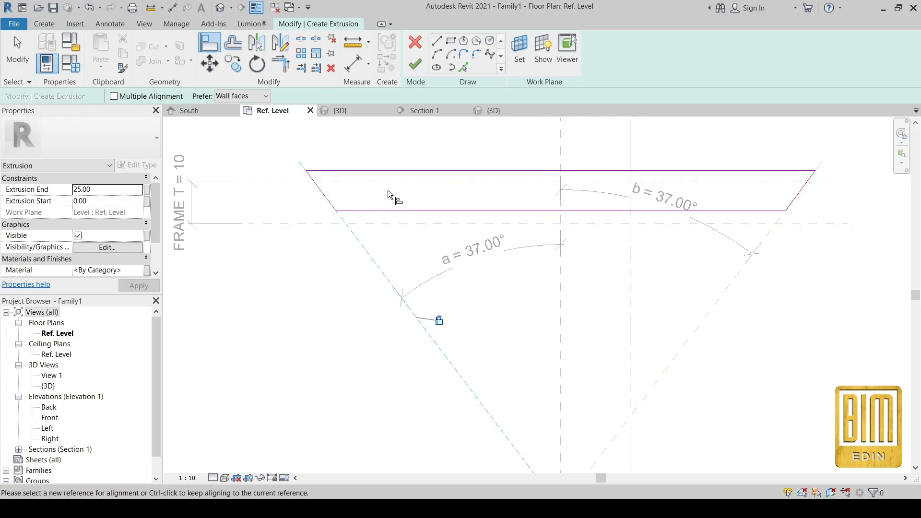
left_click(400, 183)
left_click(410, 171)
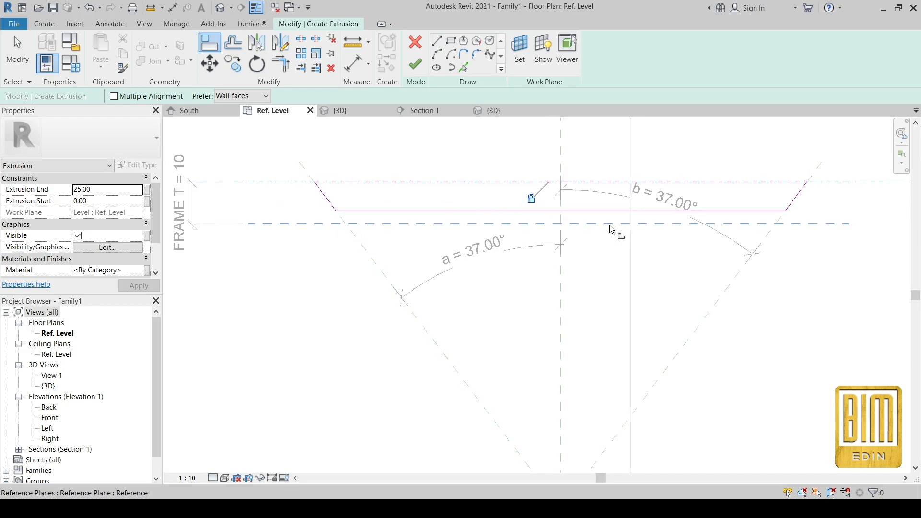
left_click(573, 211)
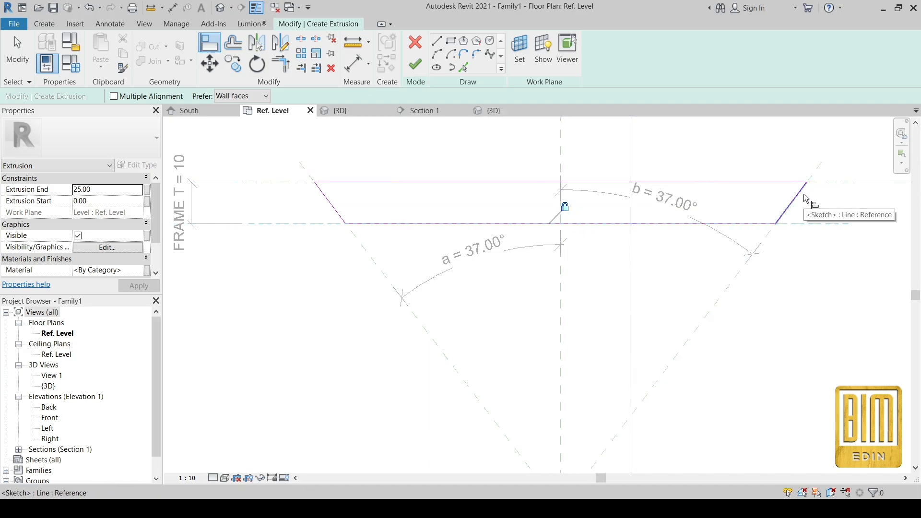
Align and lock the profile's right slanted edge to the b-angle reference plane, and finish the frame extrusion.
left_click(815, 173)
left_click(793, 214)
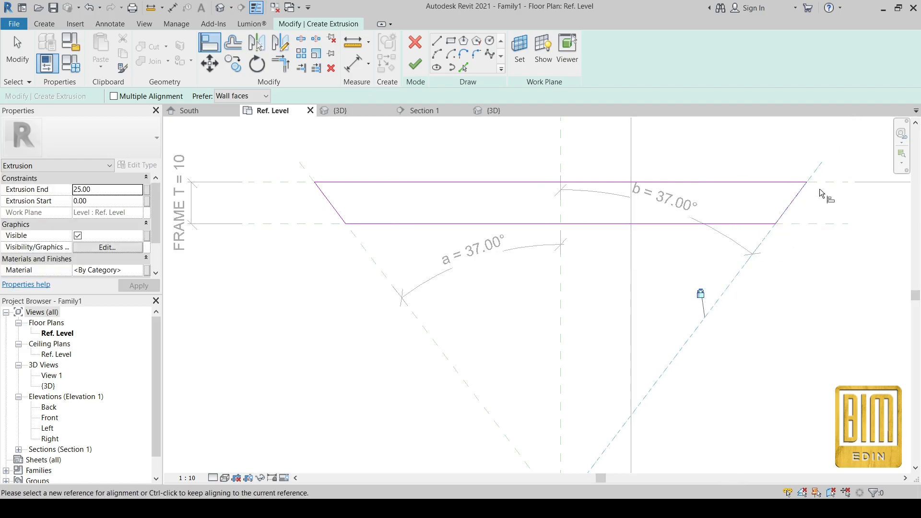
left_click(819, 186)
key("Escape")
left_click(800, 224)
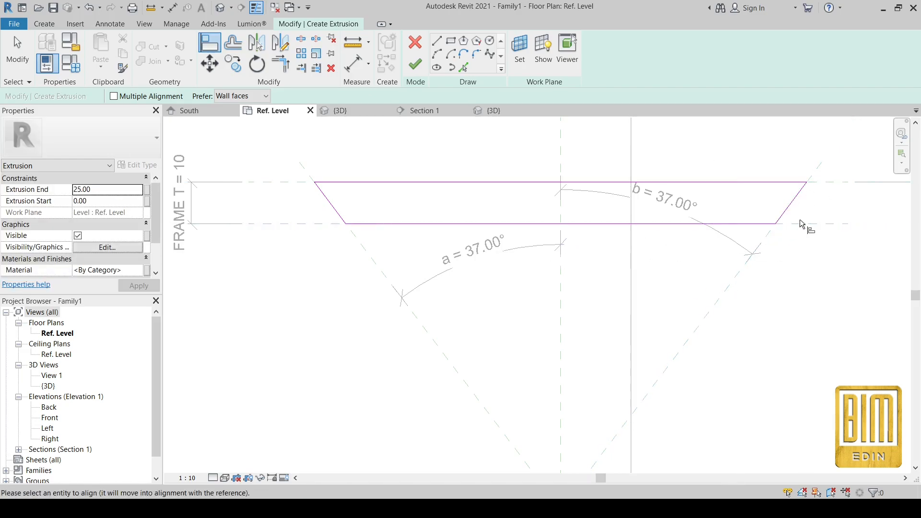
scroll(629, 269, "down", 3)
left_click(416, 63)
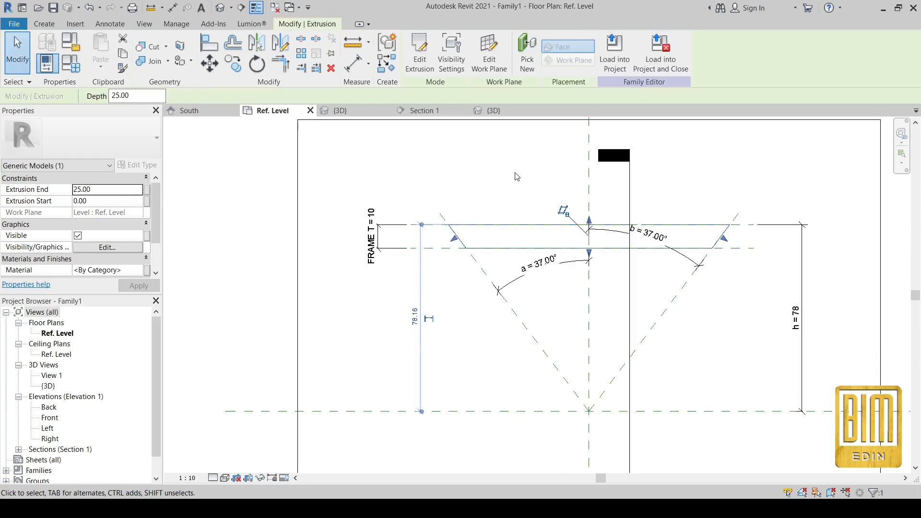
In the Section 1 view, set the MW family parameter to 20.
right_click(629, 194)
left_click(663, 248)
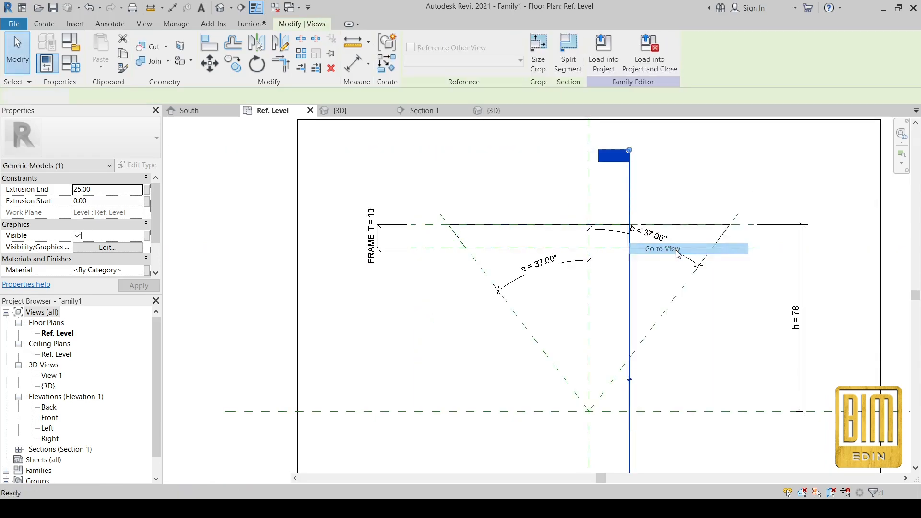
scroll(681, 293, "up", 3)
scroll(690, 278, "down", 2)
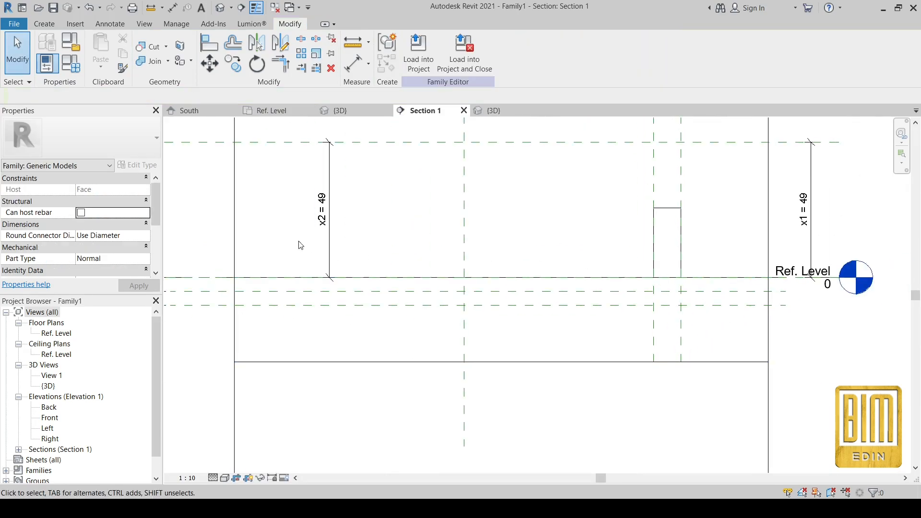
left_click(75, 70)
left_click(134, 179)
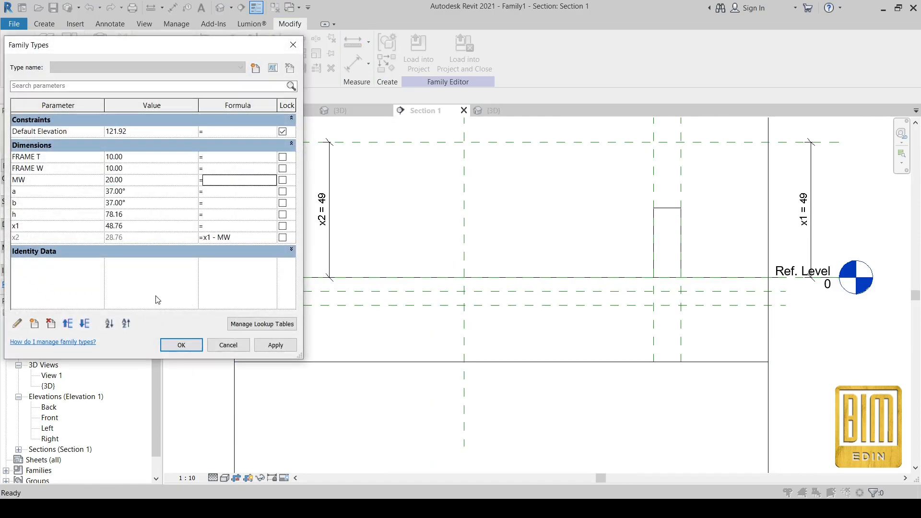
left_click(181, 345)
Stretch the frame extrusion's upper and lower faces to the outer FRAME W planes, ending at 20 and starting at 10, and lock both.
left_click(667, 212)
scroll(667, 212, "up", 2)
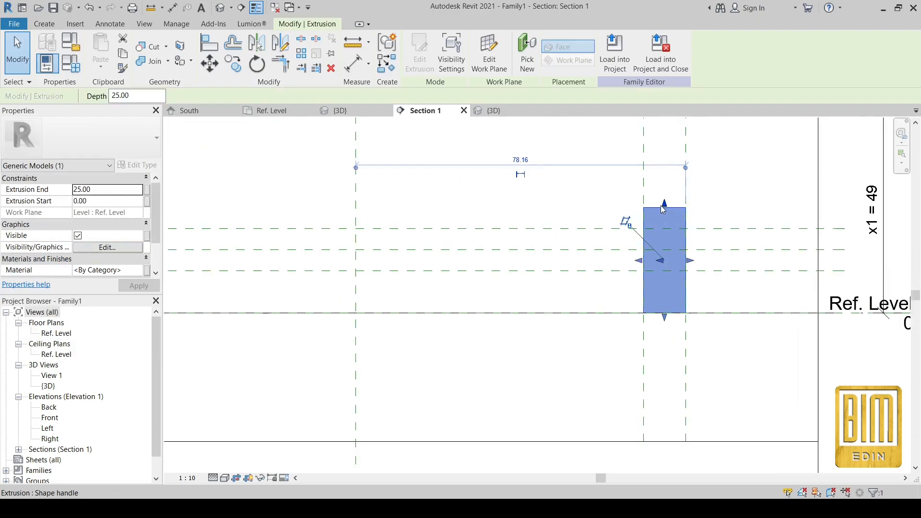
left_click_drag(666, 217, 666, 237)
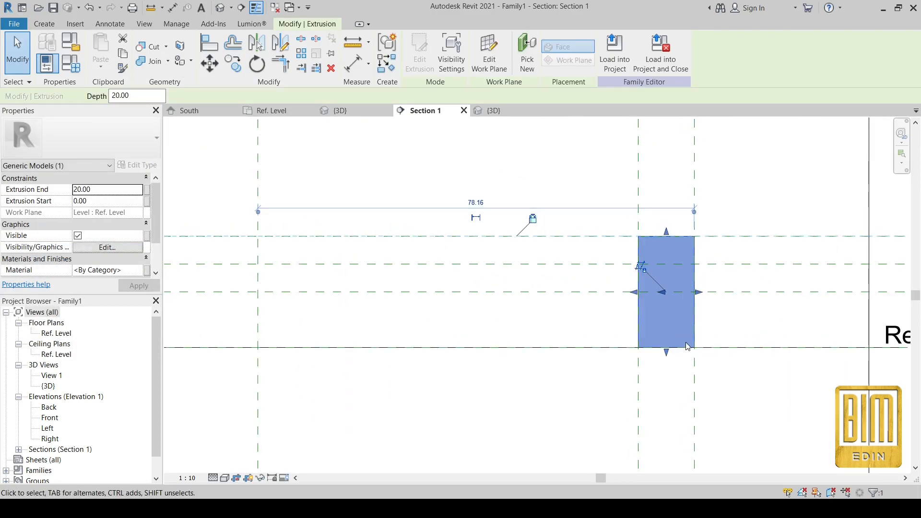
left_click_drag(666, 353, 667, 291)
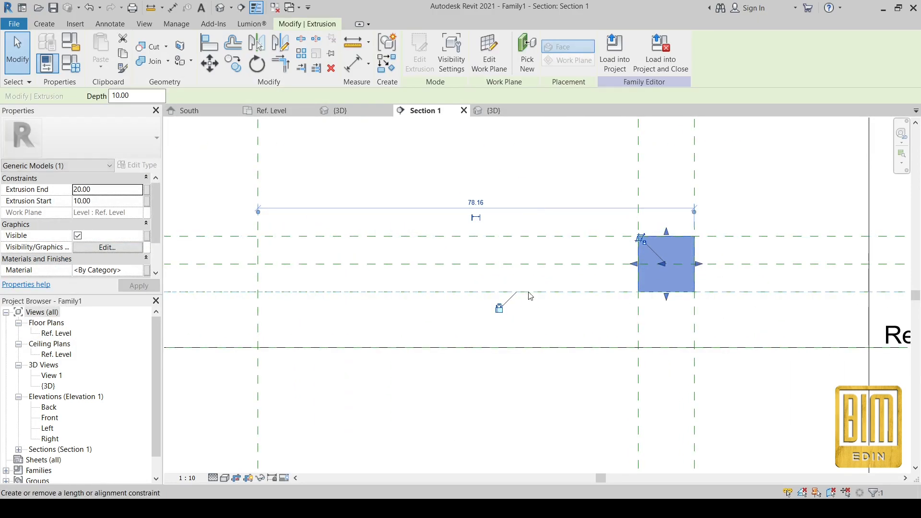
scroll(587, 170, "down", 1)
left_click(711, 177)
left_click(663, 228)
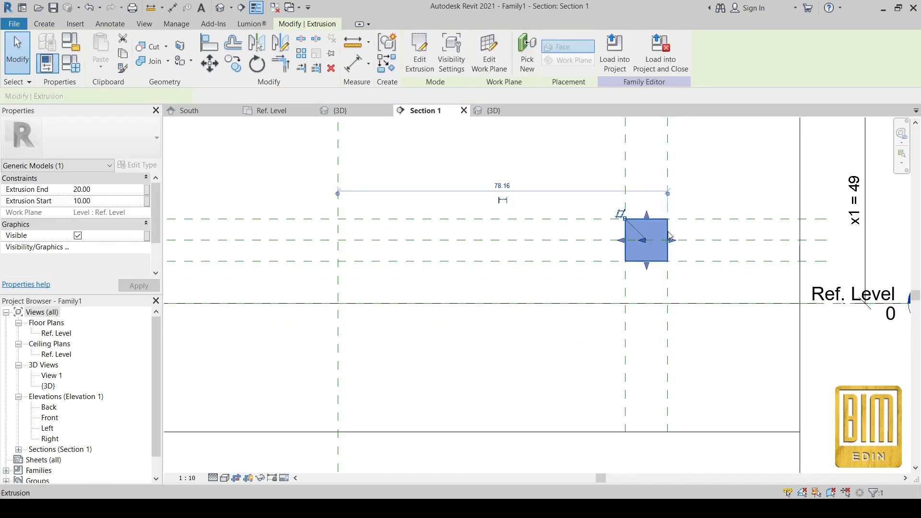
left_click(541, 157)
scroll(657, 268, "down", 2)
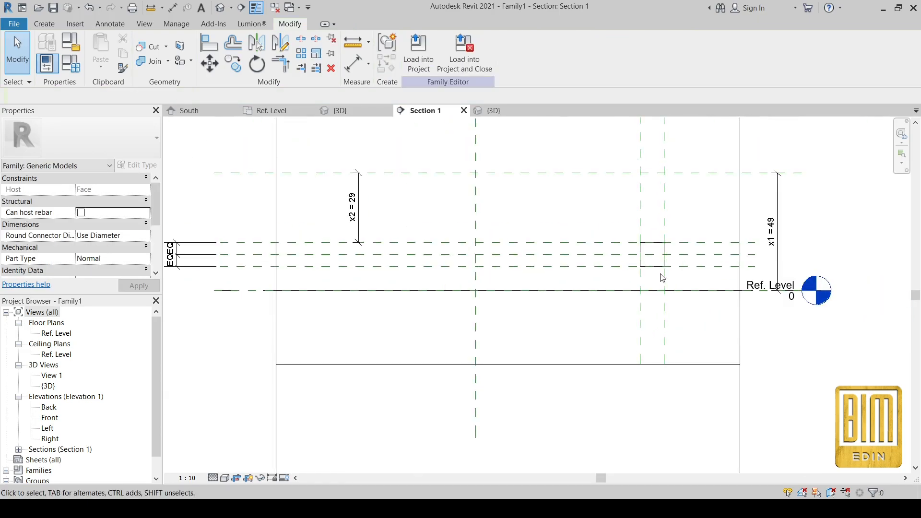
Set the MW family parameter to 0.
left_click(71, 63)
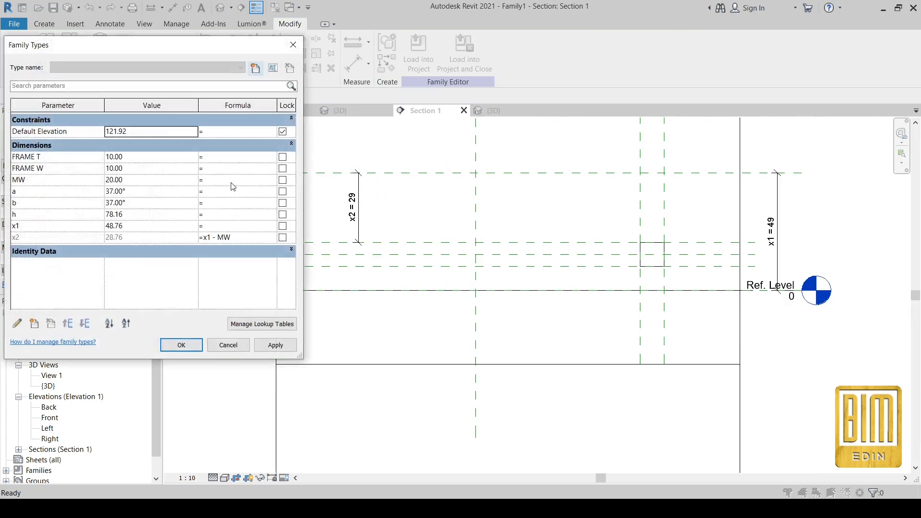
left_click(133, 178)
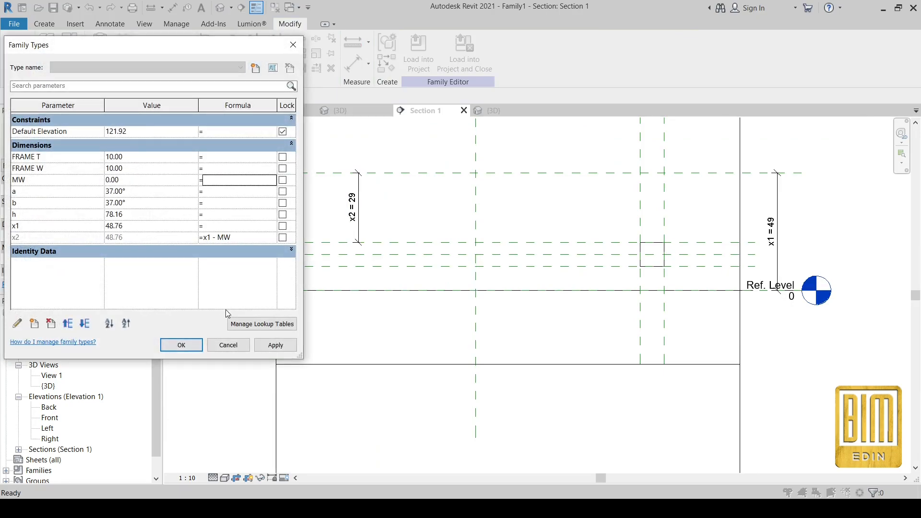
left_click(276, 345)
left_click(181, 344)
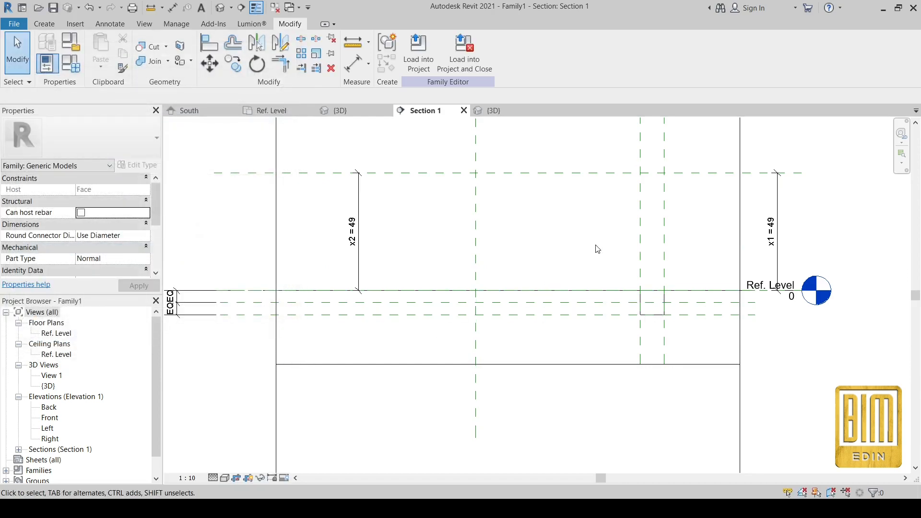
Sketch a closed triangular extrusion profile on Ref. Level below the frame, its point at the plane intersection and its slanted sides about 75 long.
double_click(56, 335)
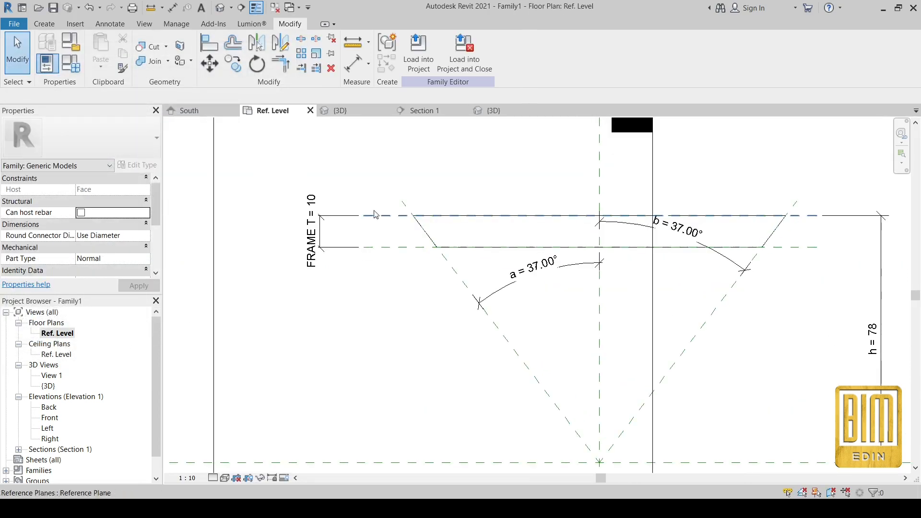
left_click(44, 24)
left_click(98, 45)
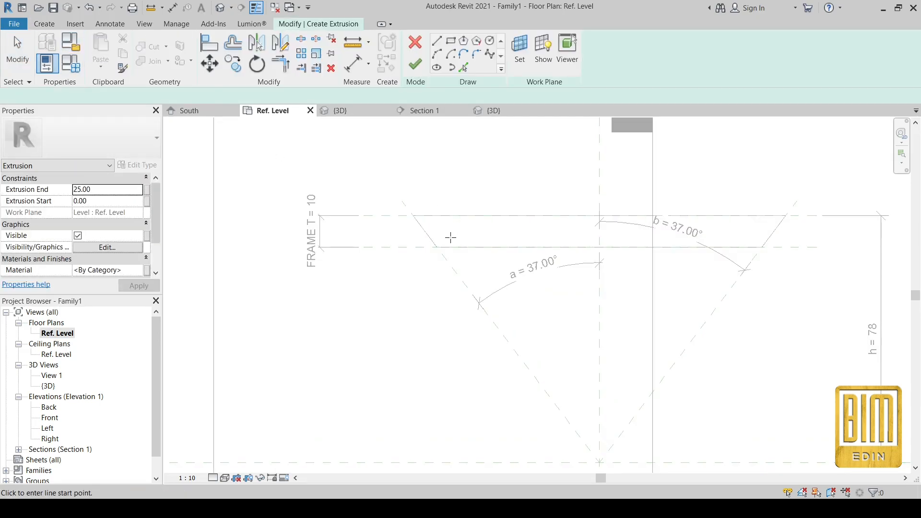
left_click(455, 273)
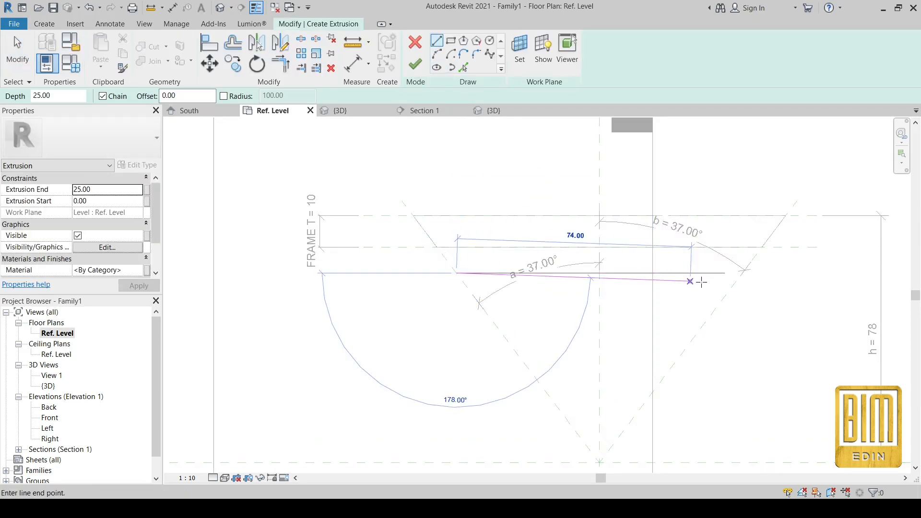
left_click(741, 273)
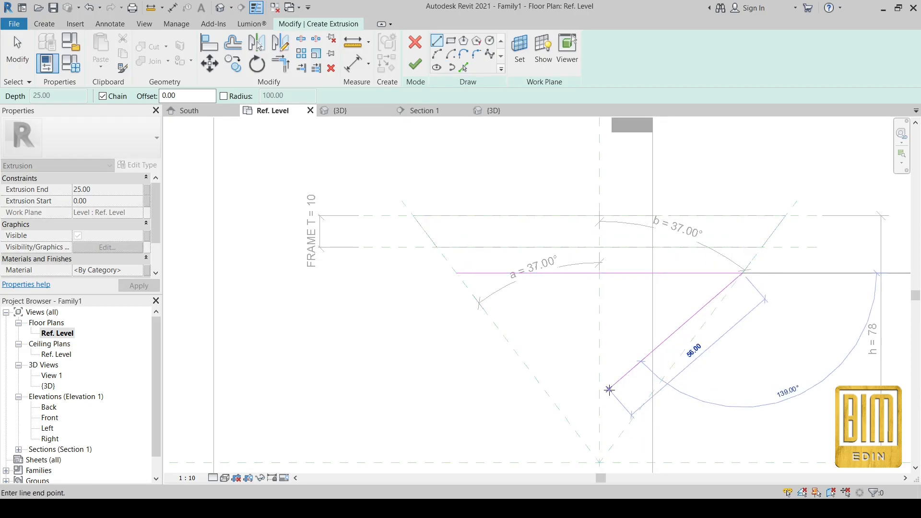
scroll(609, 388, "down", 2)
left_click(599, 460)
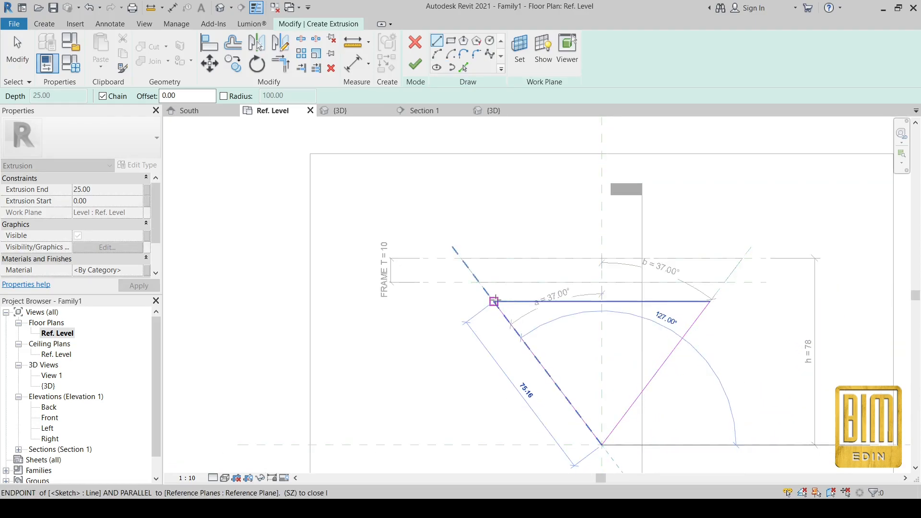
left_click(495, 301)
left_click(18, 44)
Align and lock the triangle's slanted sides to the angled reference planes and its upper edge to the inner FRAME T plane.
scroll(695, 314, "up", 1)
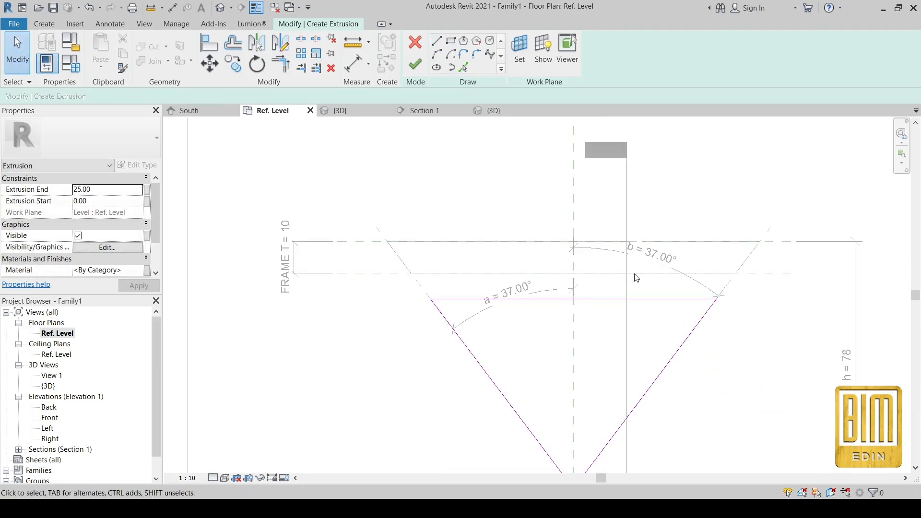
left_click(210, 42)
left_click(732, 291)
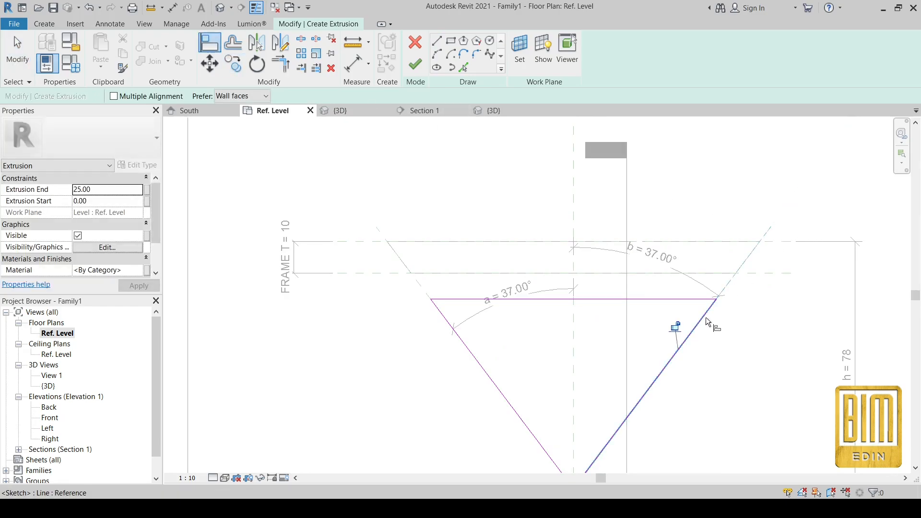
left_click(674, 336)
left_click(417, 288)
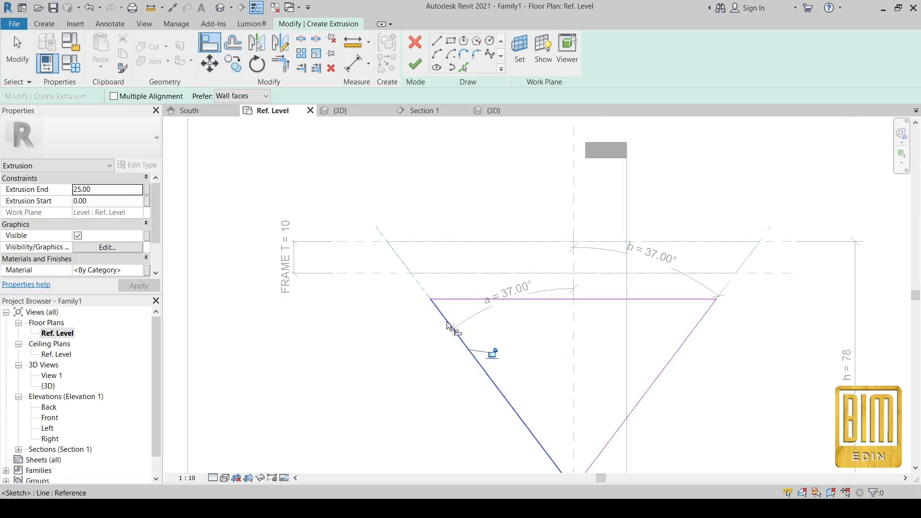
left_click(493, 355)
left_click(479, 274)
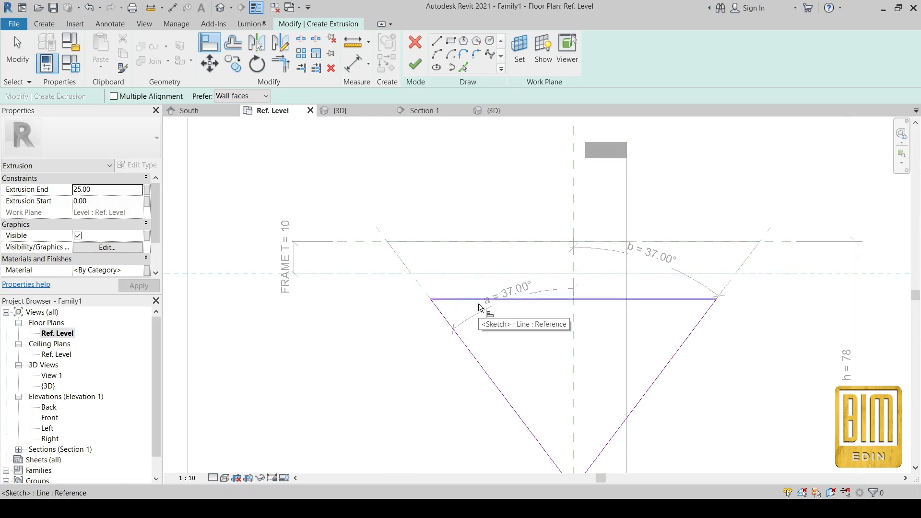
left_click(481, 300)
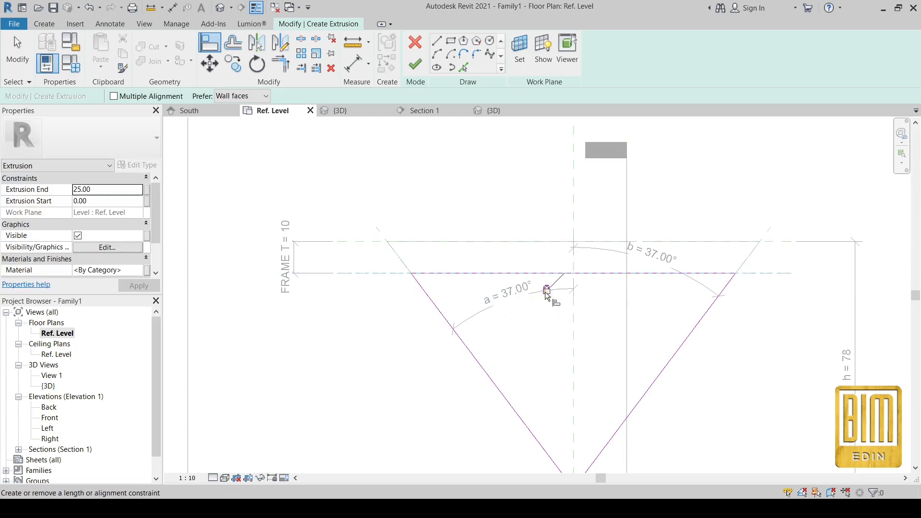
Finish the triangular extrusion and open the Section 1 view.
key("Escape")
key("Escape")
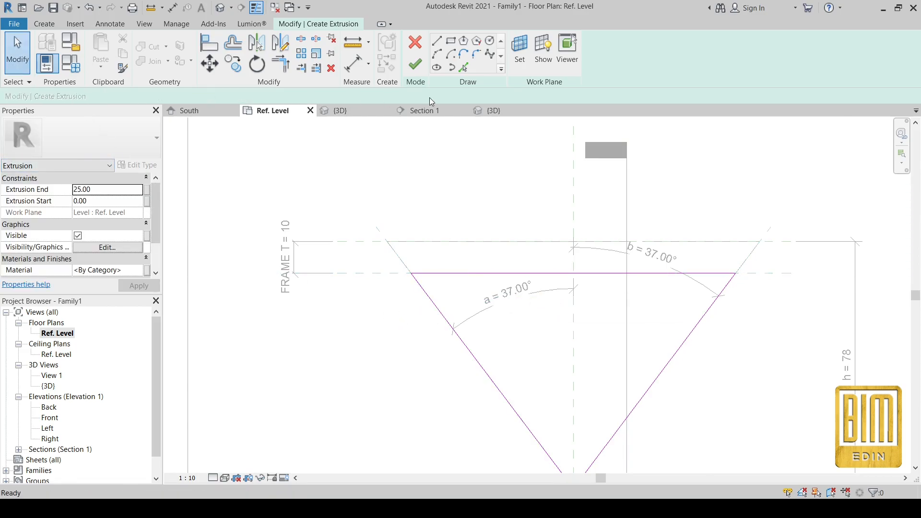
left_click(415, 63)
right_click(627, 182)
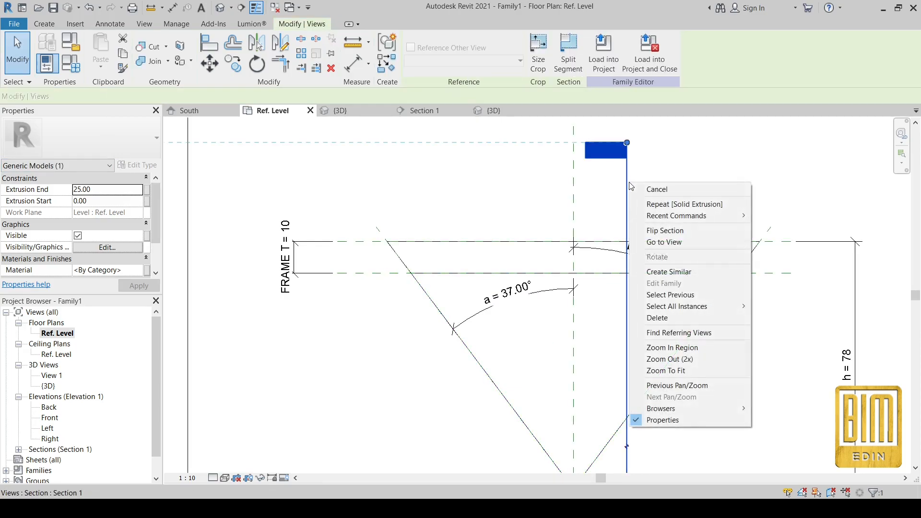
left_click(657, 245)
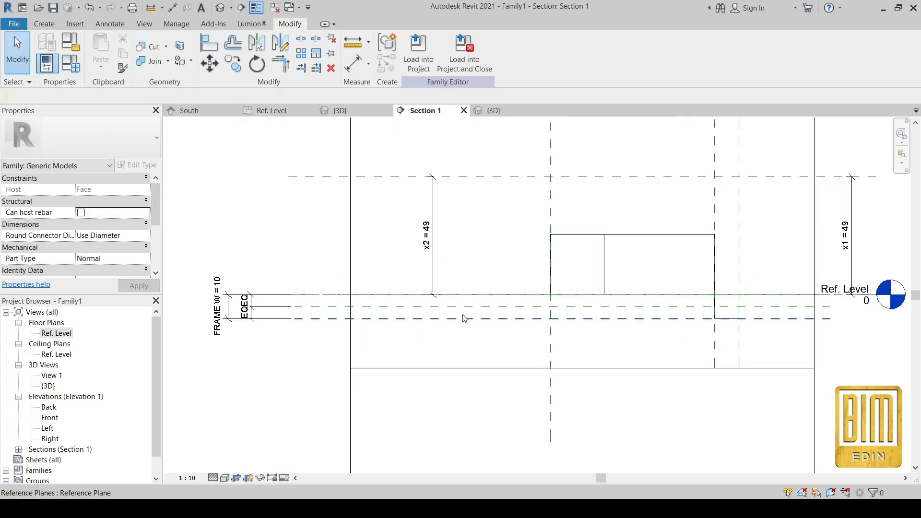
Copy the middle FRAME W reference plane in Section 1 twice, 0.5 above and 0.5 below the original.
scroll(464, 319, "up", 2)
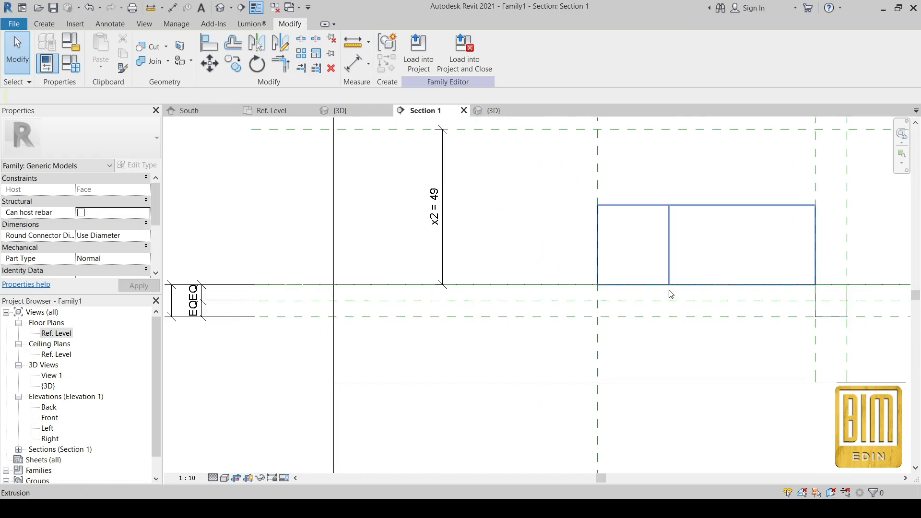
scroll(671, 298, "down", 1)
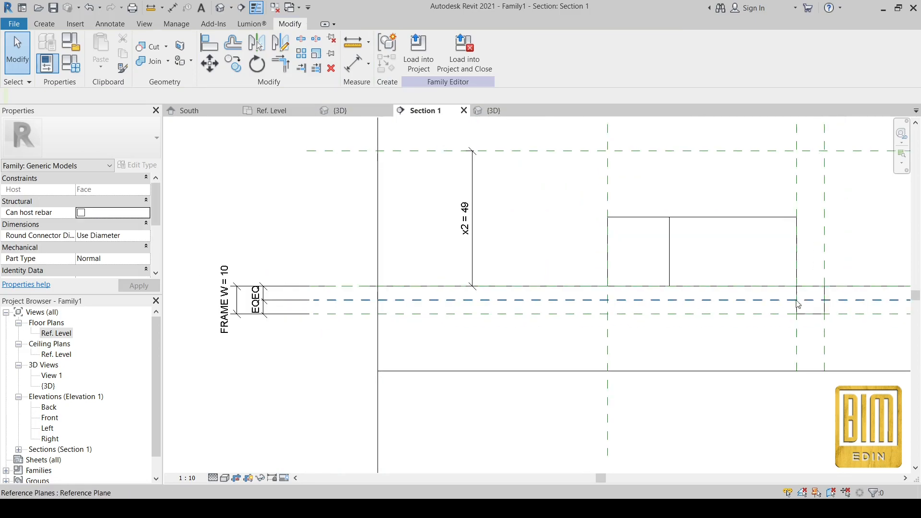
scroll(488, 300, "up", 3)
left_click(491, 300)
scroll(487, 300, "up", 2)
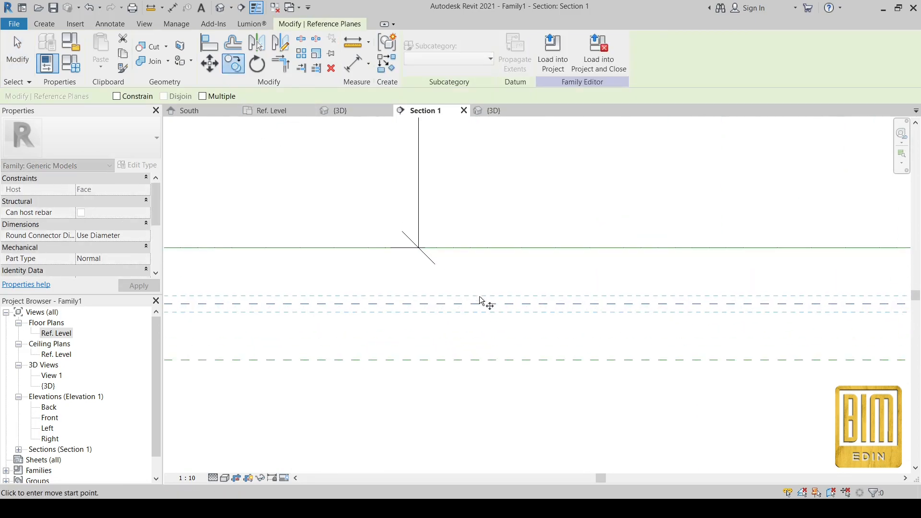
left_click(480, 303)
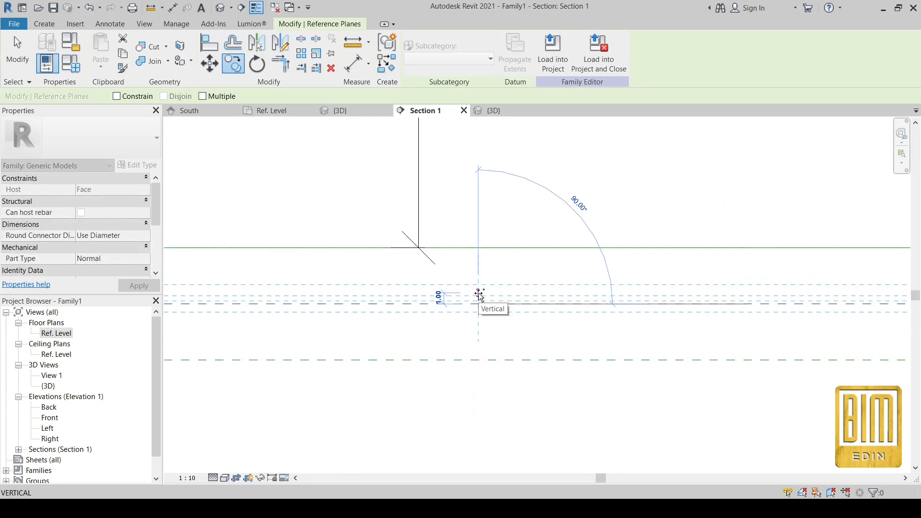
left_click(480, 297)
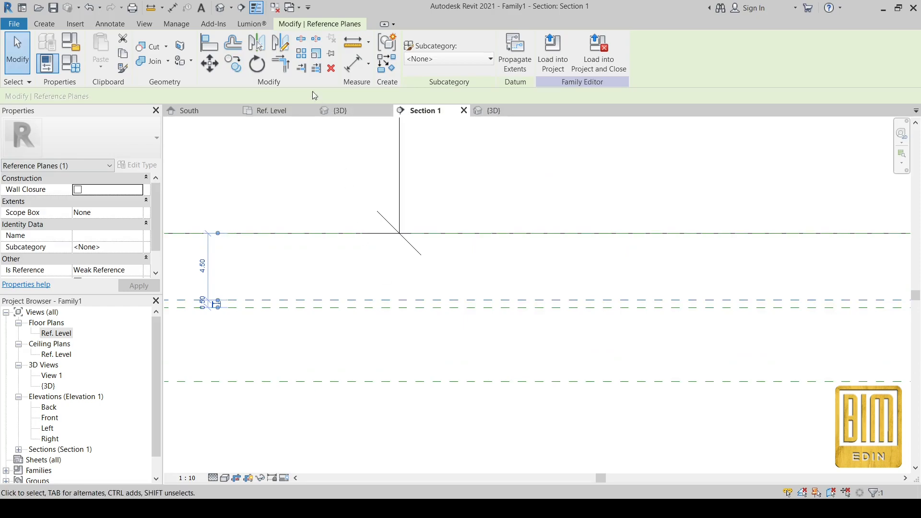
left_click(456, 316)
left_click(452, 311)
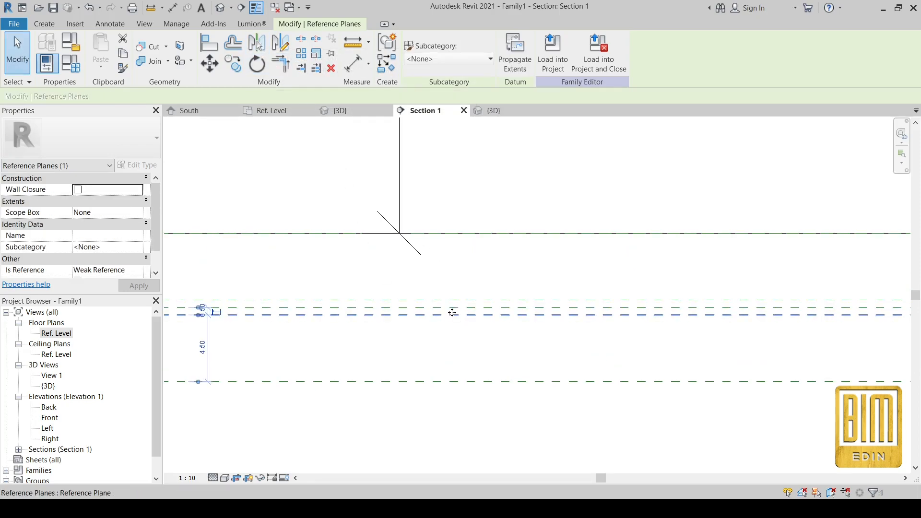
Dimension the three closely spaced reference planes as a chain and constrain their spacing to be equal.
left_click(352, 67)
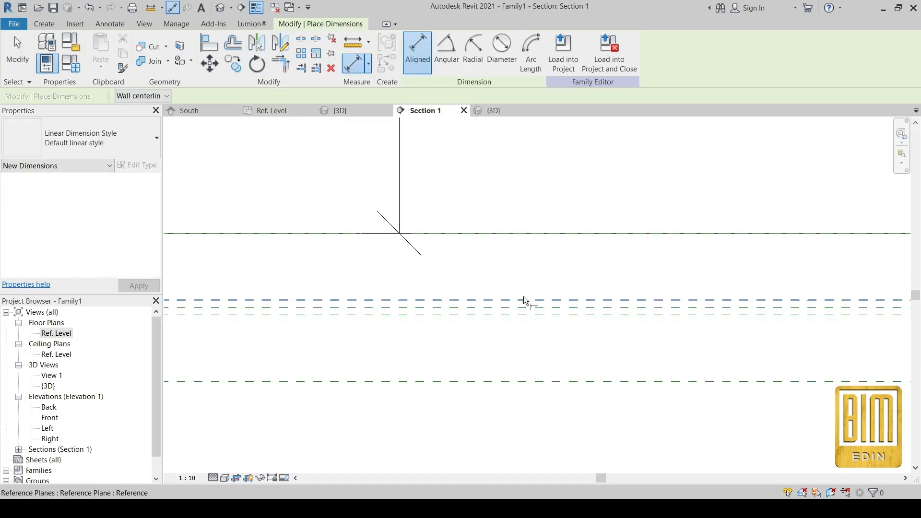
left_click(540, 321)
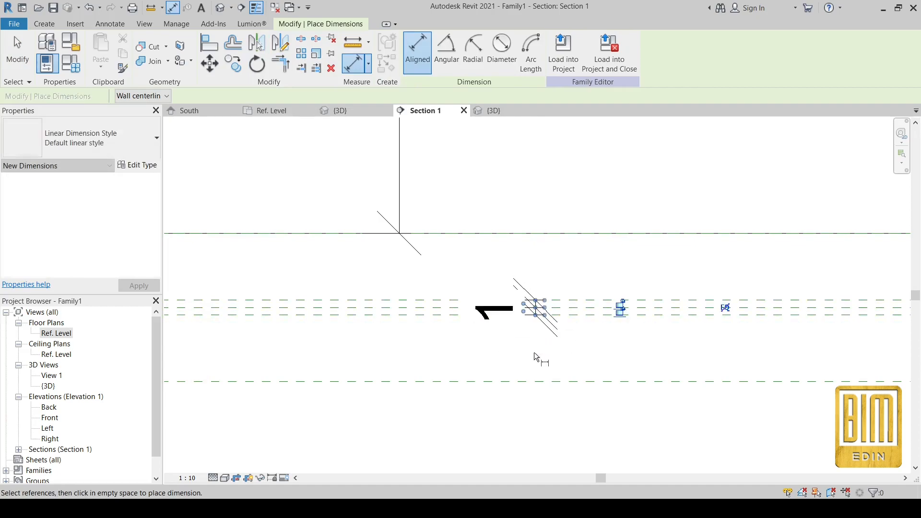
left_click(723, 309)
scroll(655, 268, "down", 2)
scroll(461, 290, "up", 2)
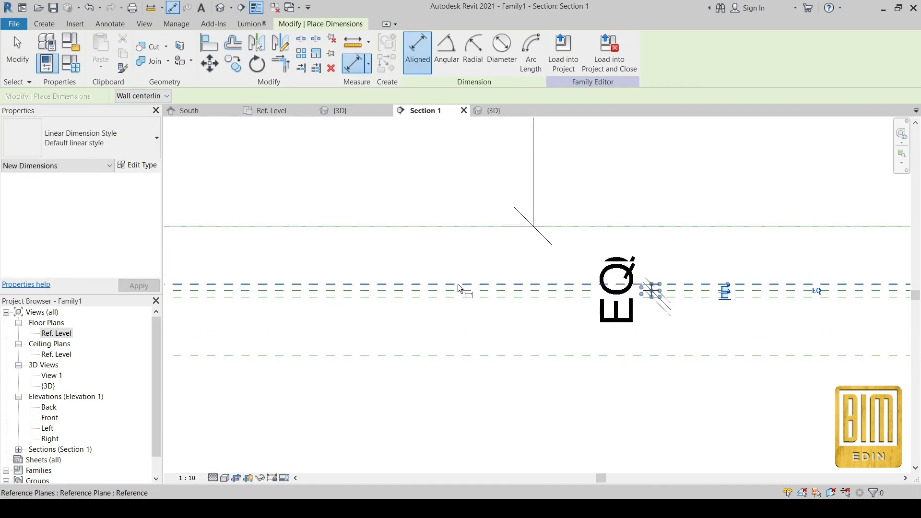
Dimension the overall distance between the two outer closely spaced planes and lock that dimension.
left_click(462, 292)
left_click(459, 332)
key("Escape")
key("Escape")
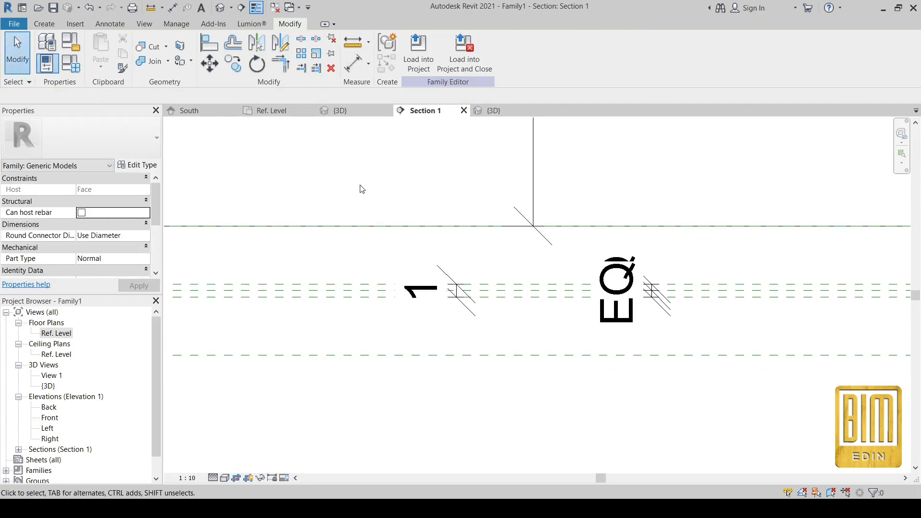
left_click(421, 289)
left_click(531, 51)
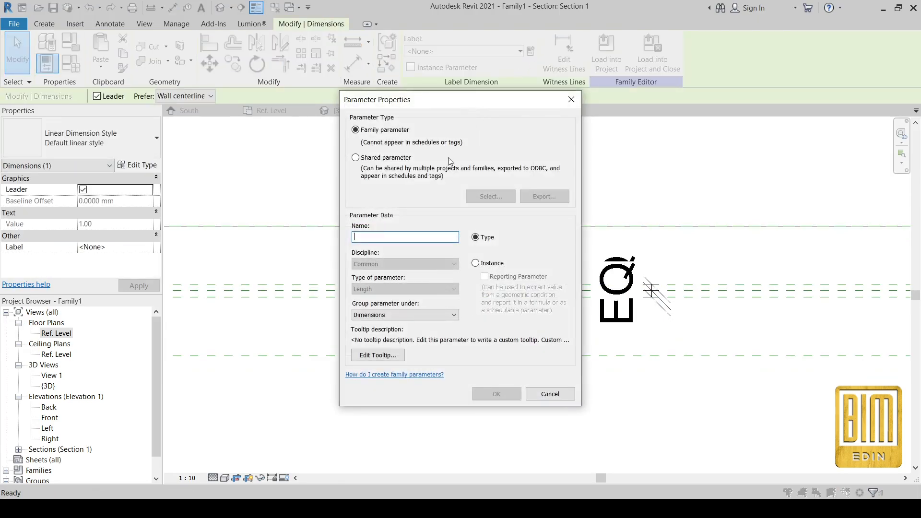
left_click(570, 100)
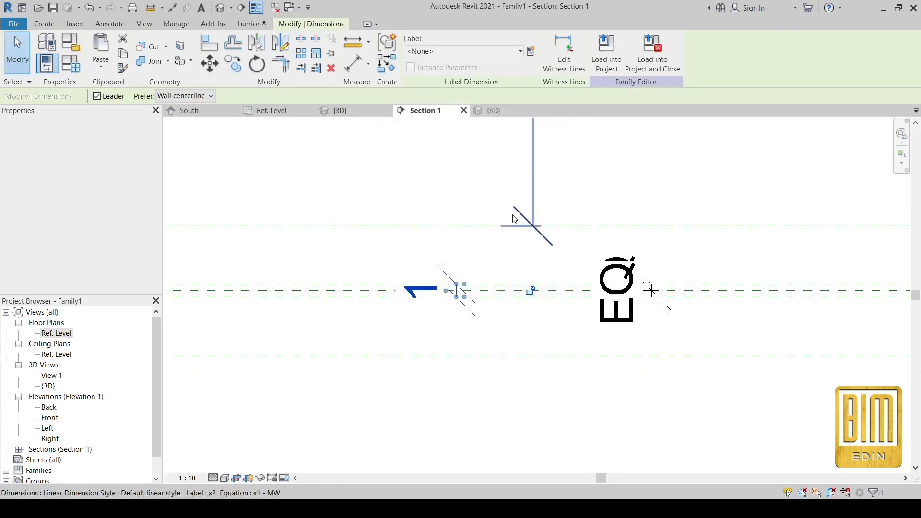
scroll(530, 295, "up", 2)
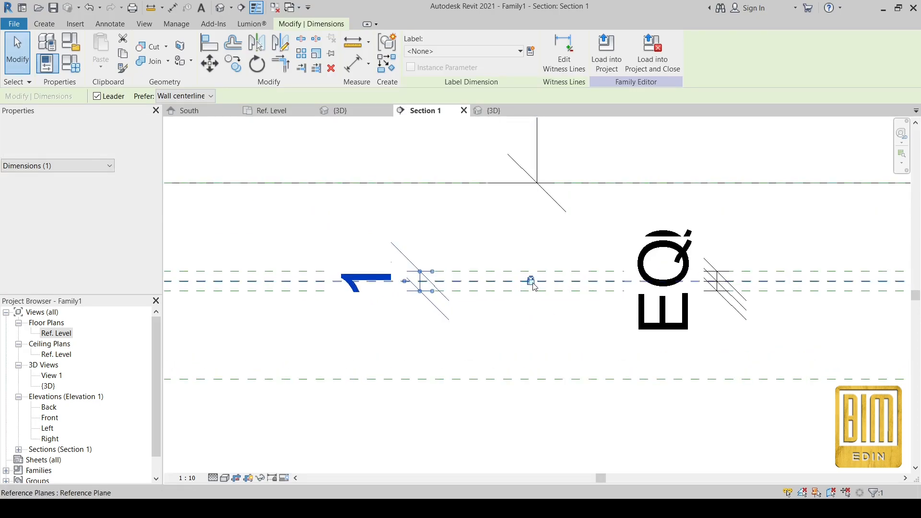
scroll(444, 251, "down", 4)
scroll(444, 254, "down", 3)
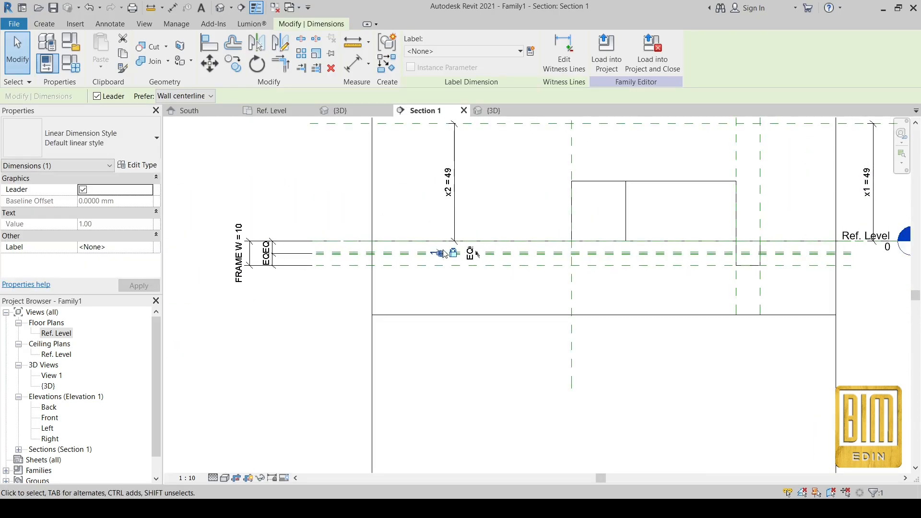
Stretch the triangular extrusion below Ref. Level and align and lock its two faces to the outer closely spaced planes.
scroll(661, 242, "up", 4)
left_click(653, 239)
left_click_drag(644, 243, 644, 278)
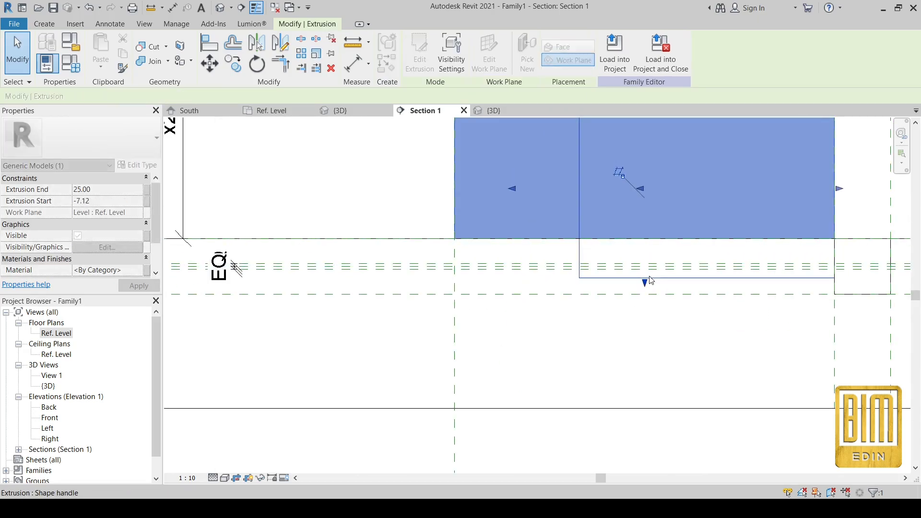
key("a")
key("l")
scroll(633, 269, "up", 2)
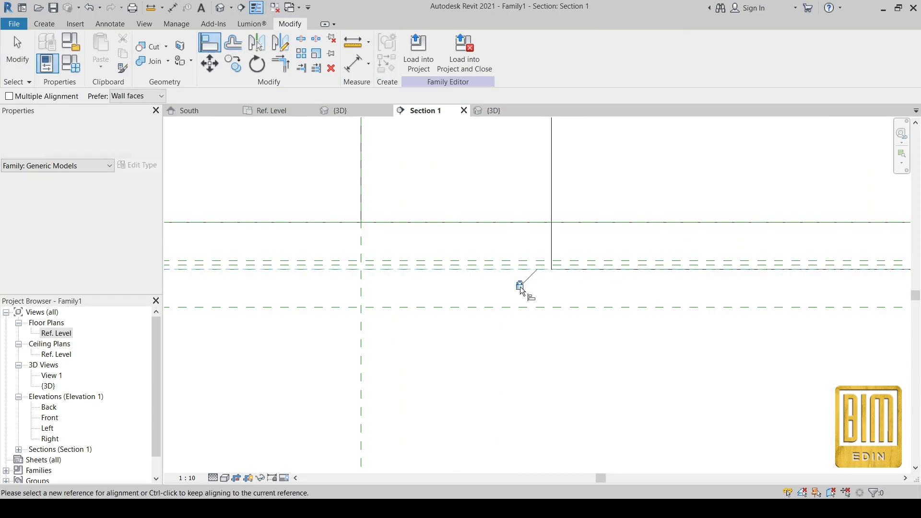
left_click(527, 283)
scroll(605, 288, "down", 2)
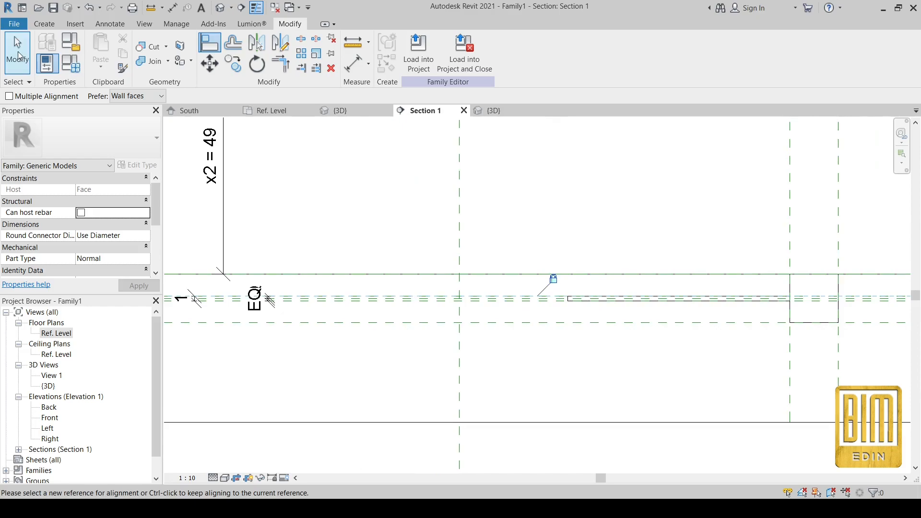
key("Escape")
scroll(591, 321, "up", 2)
scroll(546, 301, "down", 2)
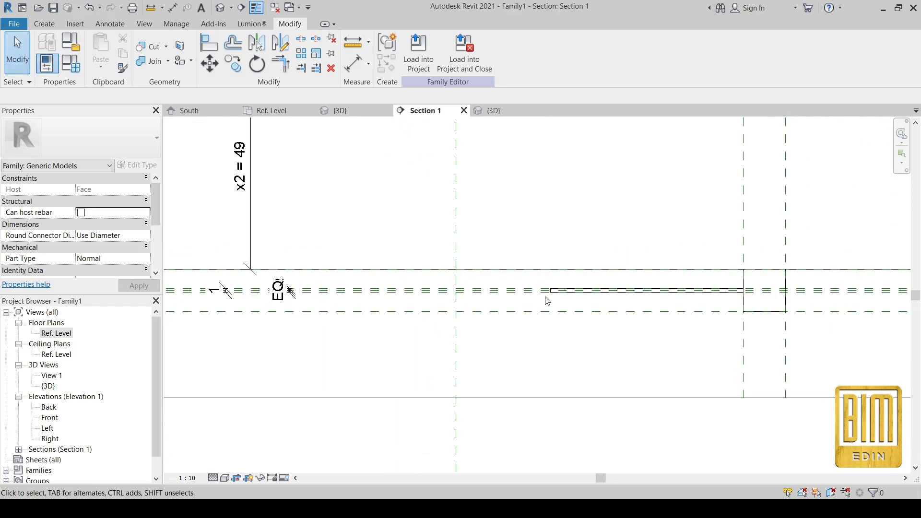
On Ref. Level, sketch a closed triangular void extrusion profile below the FRAME T planes, its upper edge about 92 long.
left_click(220, 9)
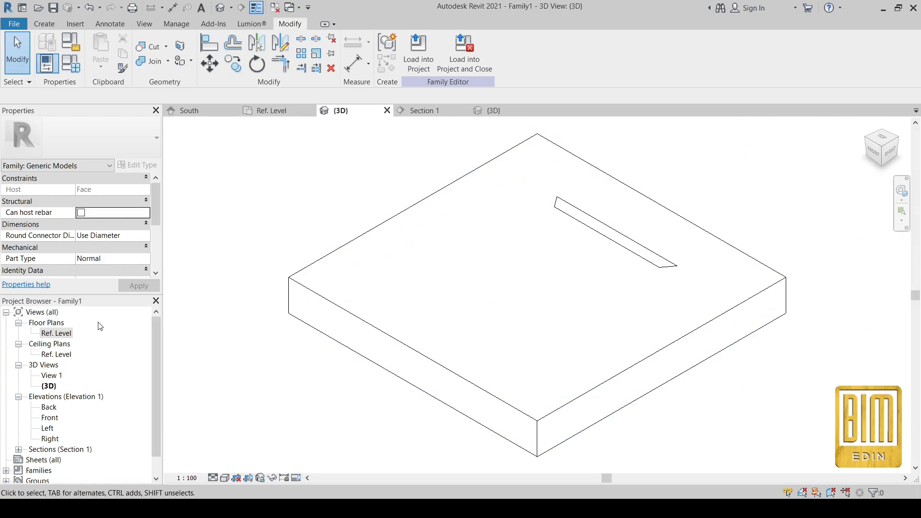
double_click(60, 334)
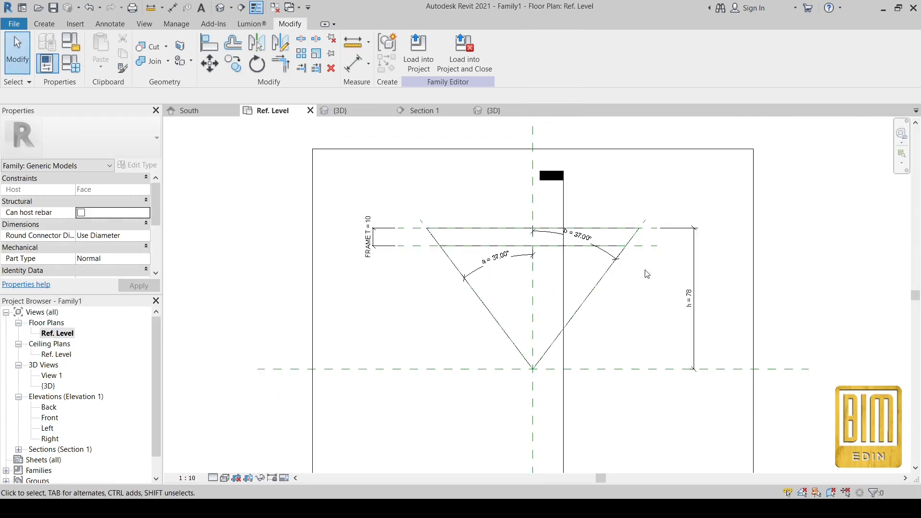
left_click(44, 24)
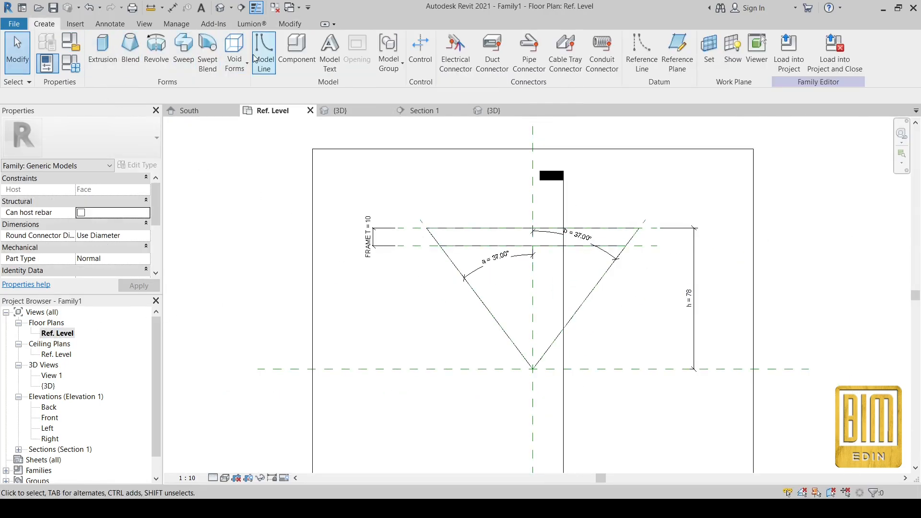
left_click(234, 55)
left_click(245, 88)
scroll(451, 273, "up", 3)
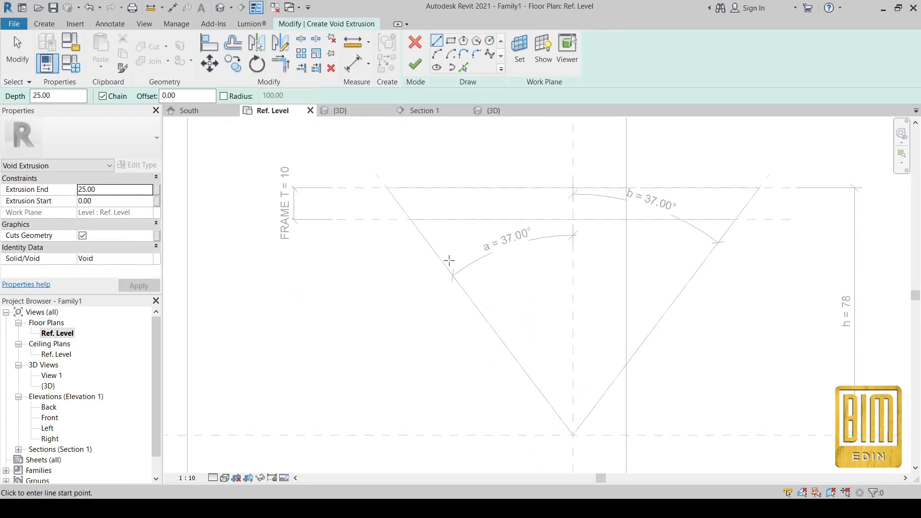
left_click(437, 254)
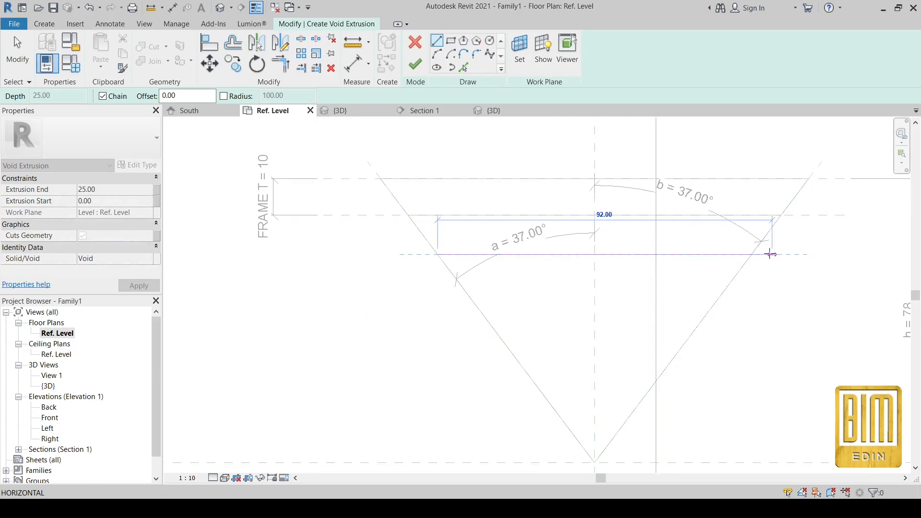
left_click(767, 254)
scroll(762, 259, "down", 2)
left_click(666, 387)
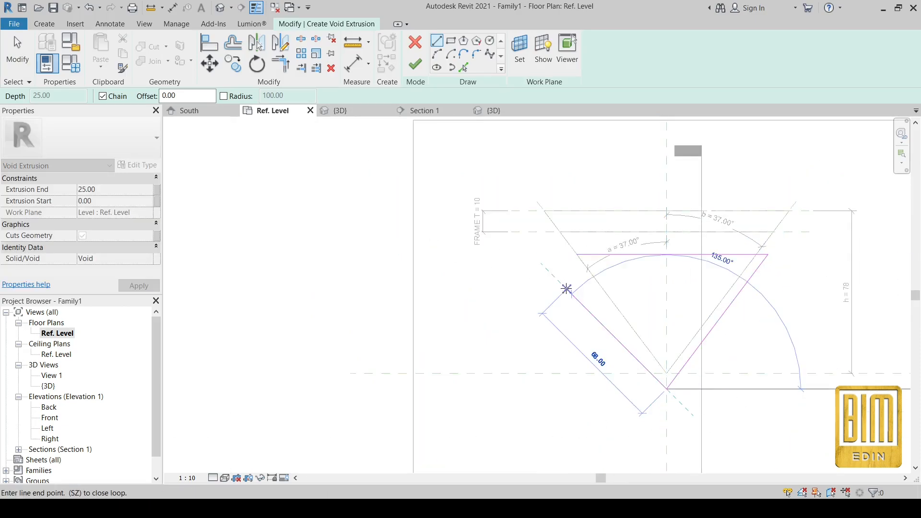
left_click(566, 254)
key("t")
key("r")
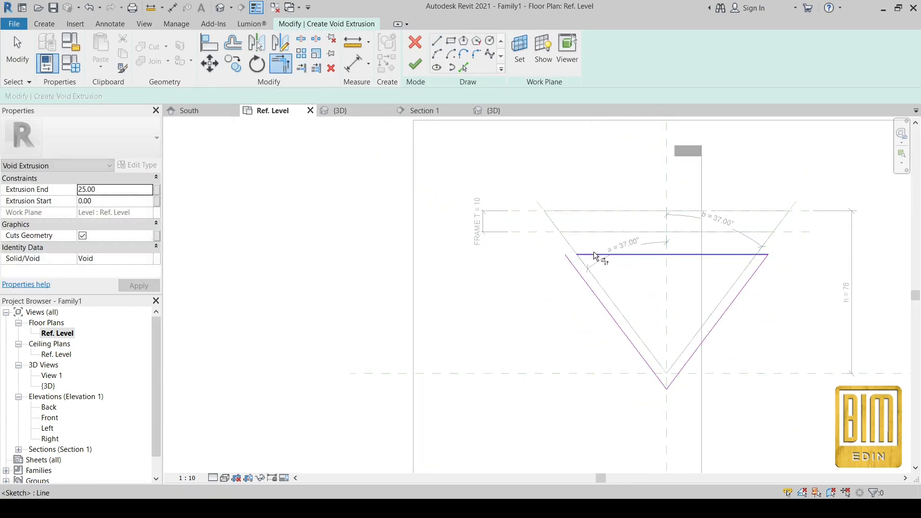
scroll(623, 246, "up", 2)
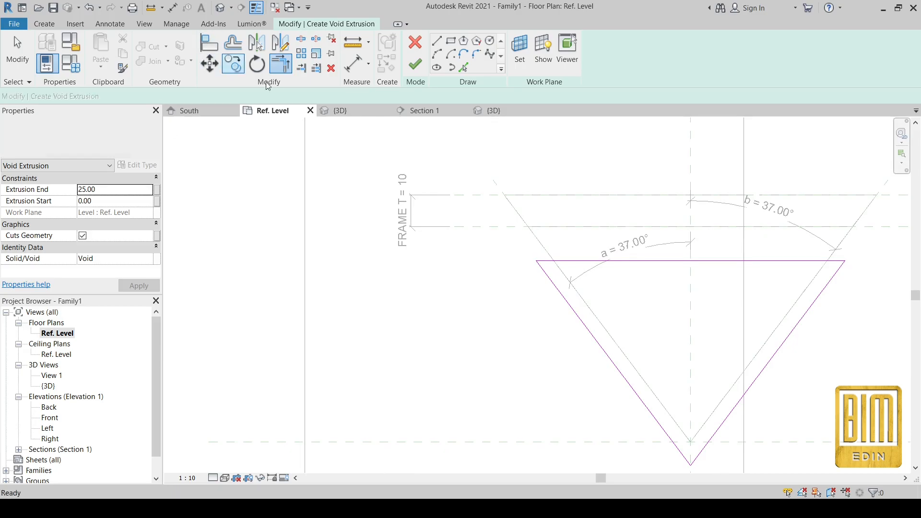
Align and lock the void triangle's two slanted sides to the angled reference planes.
left_click(209, 42)
scroll(555, 267, "up", 2)
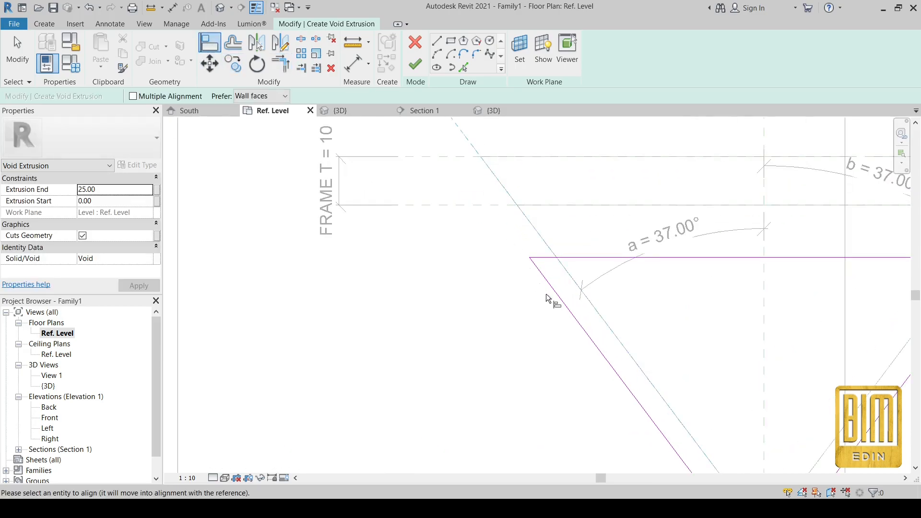
left_click(537, 275)
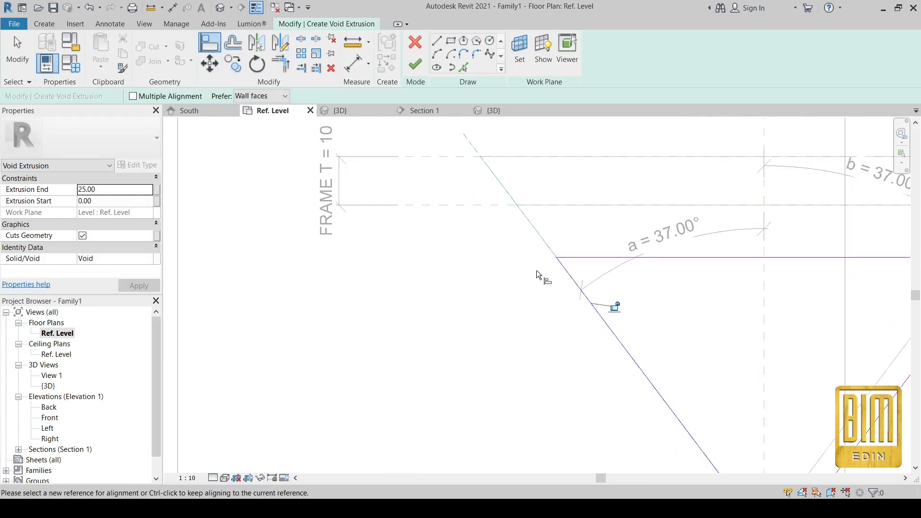
scroll(623, 312, "down", 3)
scroll(641, 315, "up", 1)
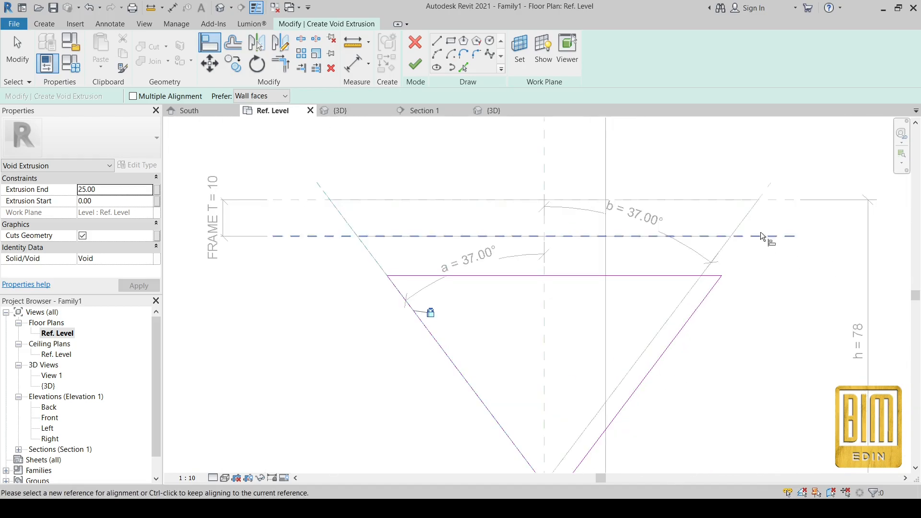
left_click(769, 193)
left_click(704, 298)
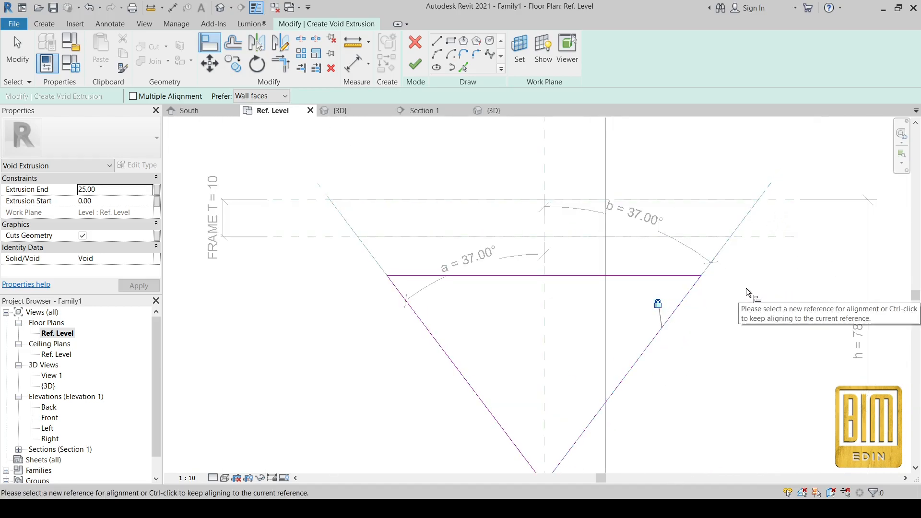
key("Escape")
key("Escape")
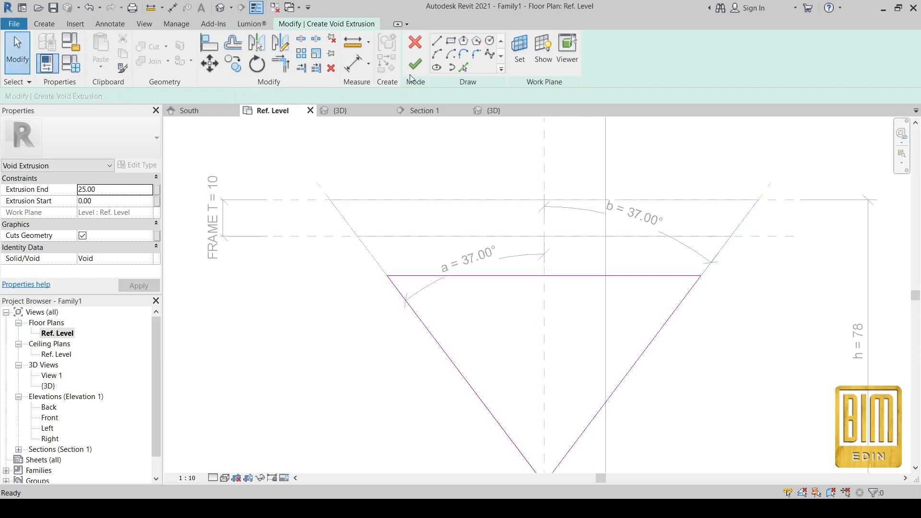
Finish the void extrusion and open the Section 1 view from its section line.
left_click(416, 64)
scroll(625, 136, "down", 2)
left_click(590, 202)
right_click(591, 195)
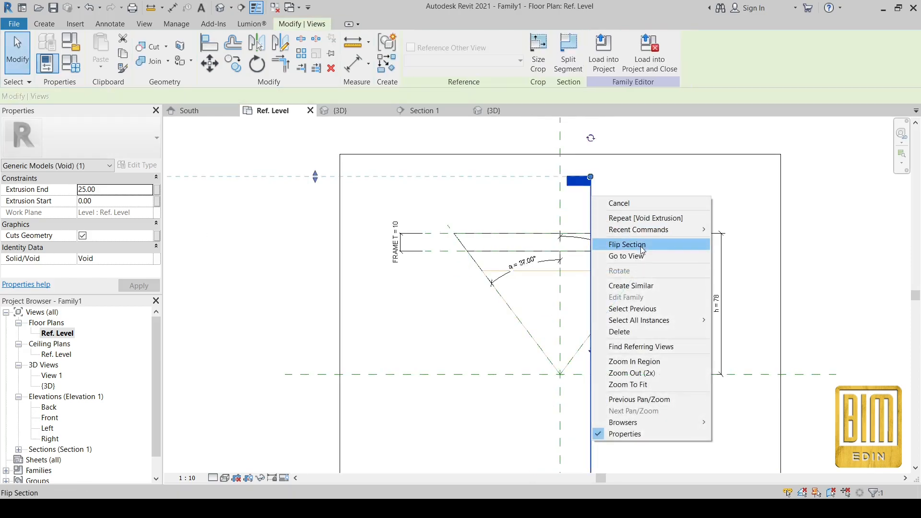
left_click(640, 256)
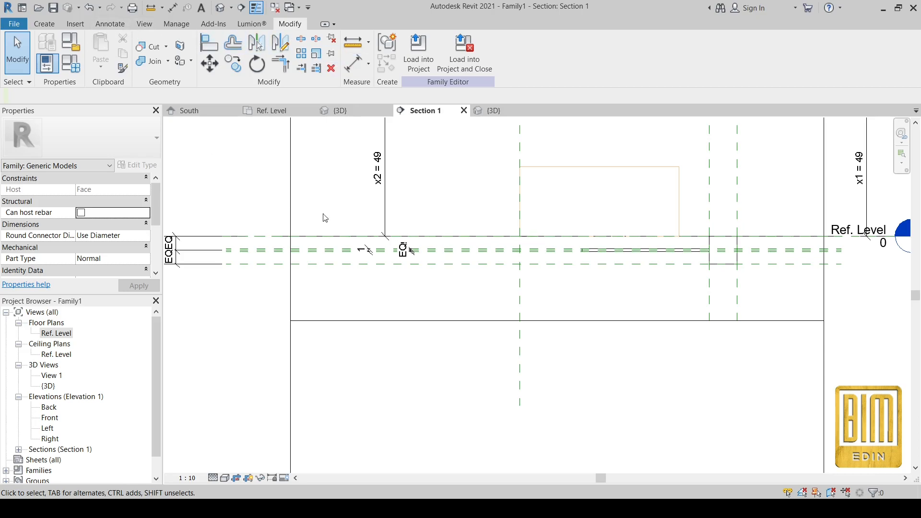
Copy the lower FRAME W reference plane 30 downward, past the underside of the host.
left_click(343, 264)
key("m")
key("v")
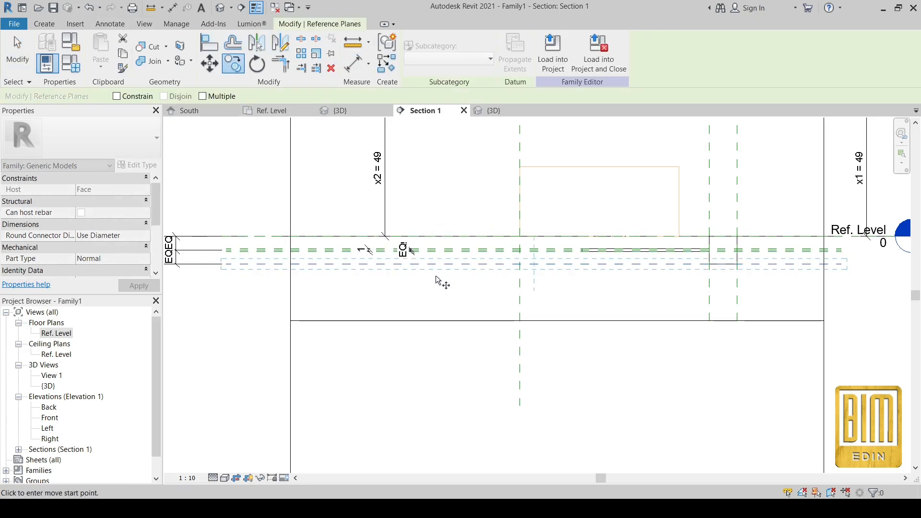
left_click(437, 264)
left_click(438, 347)
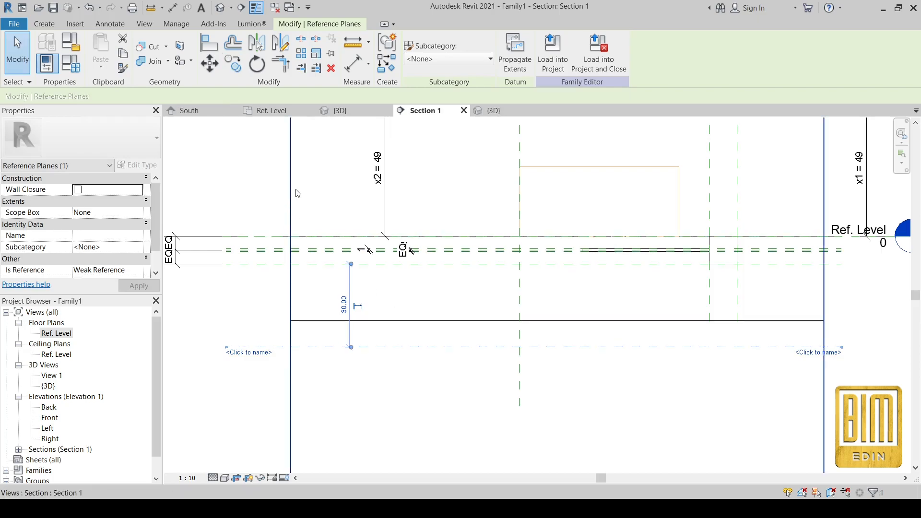
Add an aligned dimension between the Ref. Level line and the copied lowest reference plane.
left_click(356, 64)
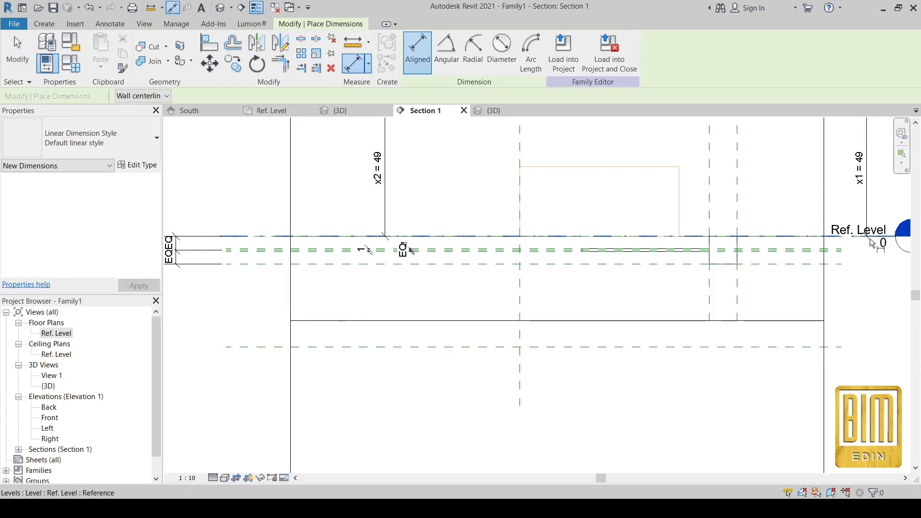
left_click(869, 239)
left_click(811, 347)
left_click(853, 329)
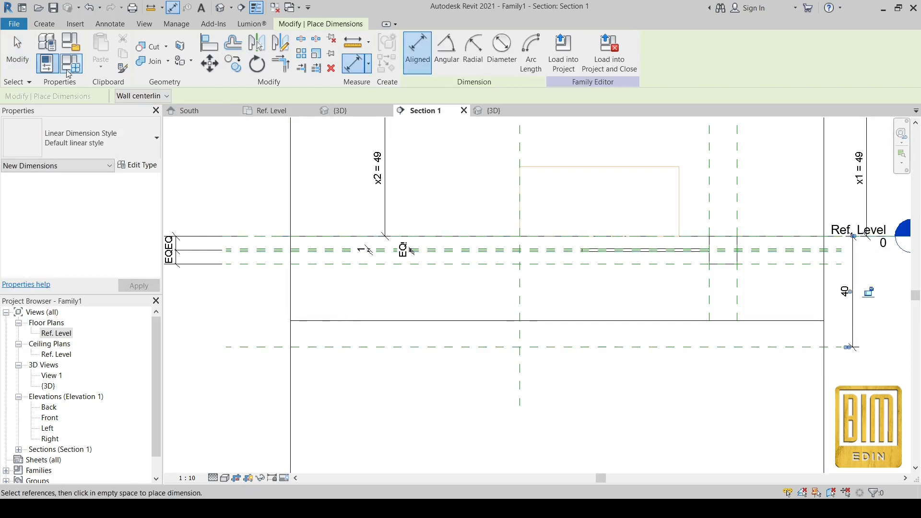
left_click(17, 52)
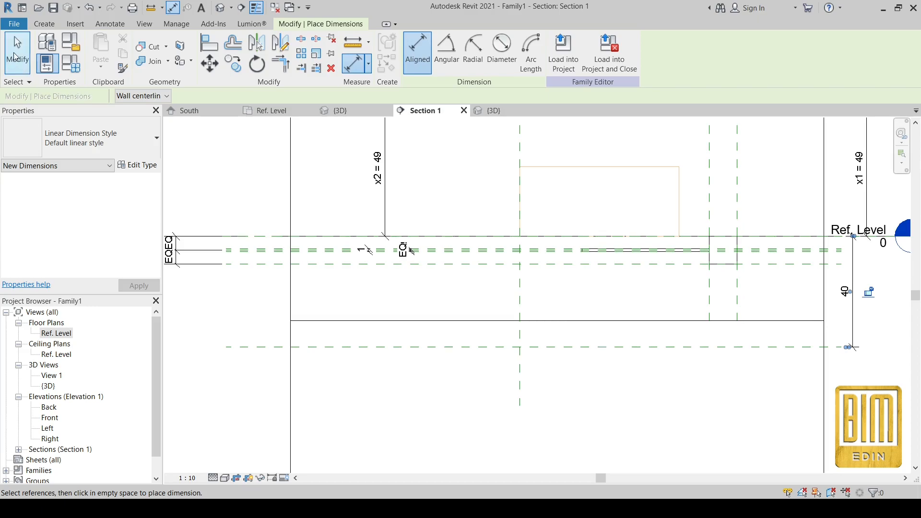
Stretch the void extrusion's lower face to the lowest reference plane, lock it there, and bring its upper face down to about 12.26.
left_click(672, 218)
scroll(602, 243, "up", 1)
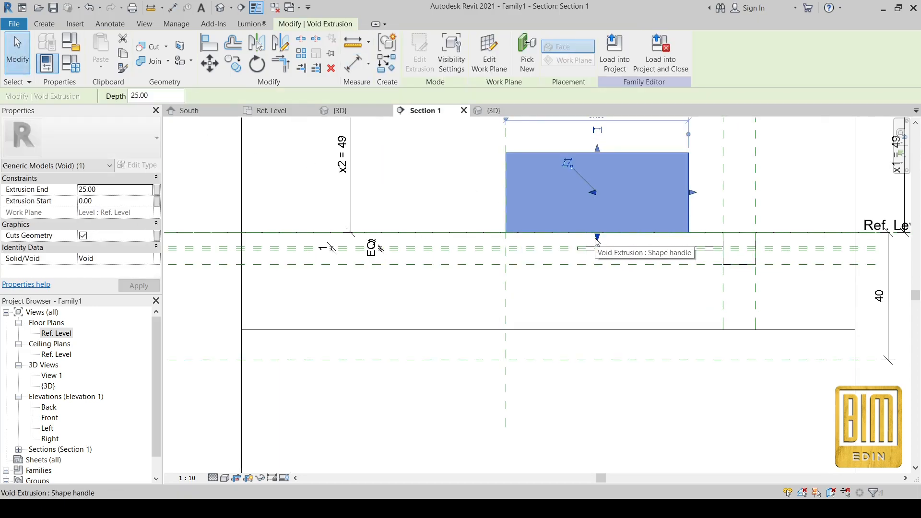
left_click_drag(597, 239, 612, 358)
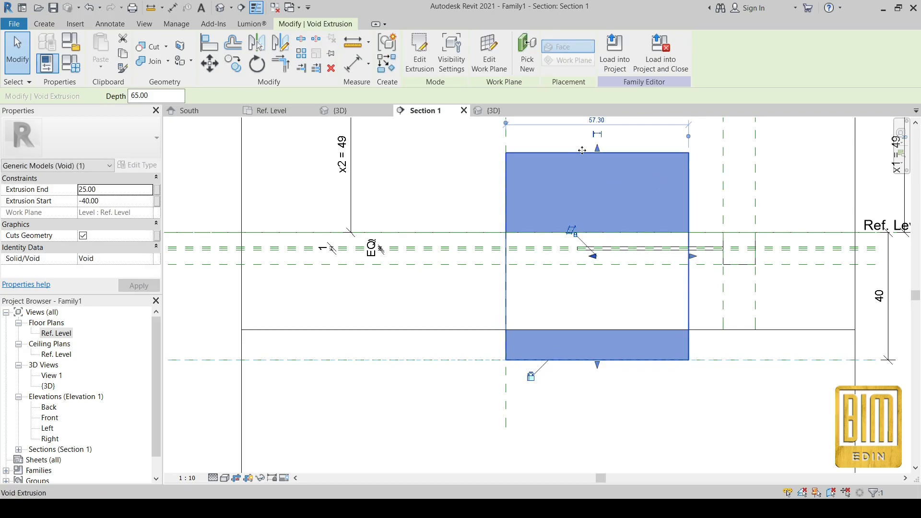
left_click_drag(597, 148, 598, 189)
left_click(733, 182)
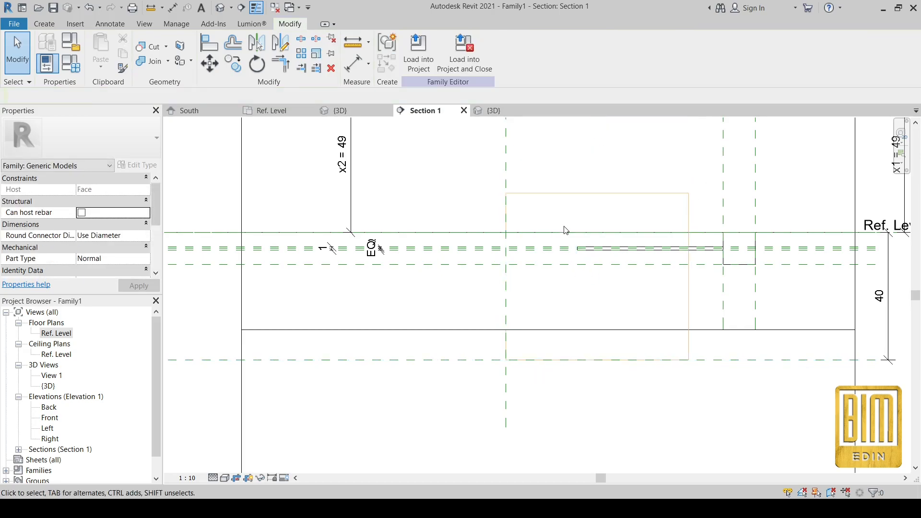
Label the depth dimension below Ref. Level with a new type parameter named WCD.
scroll(730, 272, "down", 2)
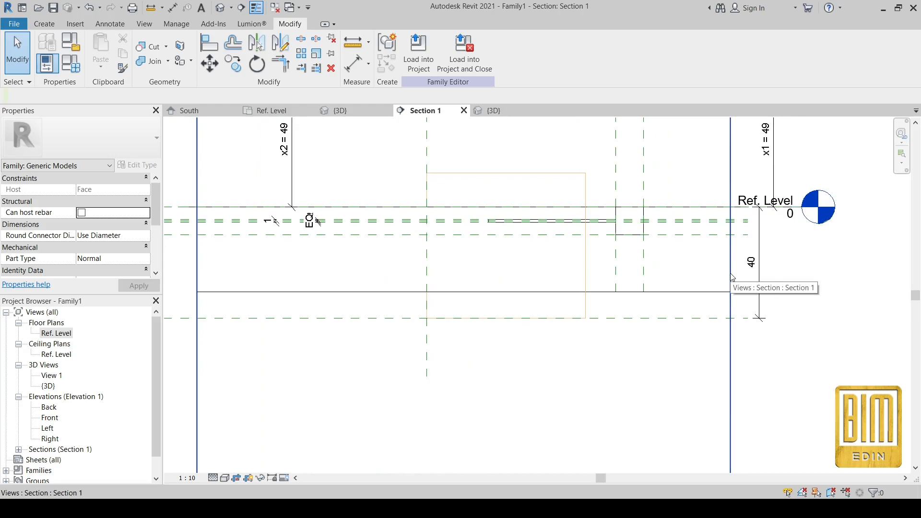
scroll(748, 198, "up", 2)
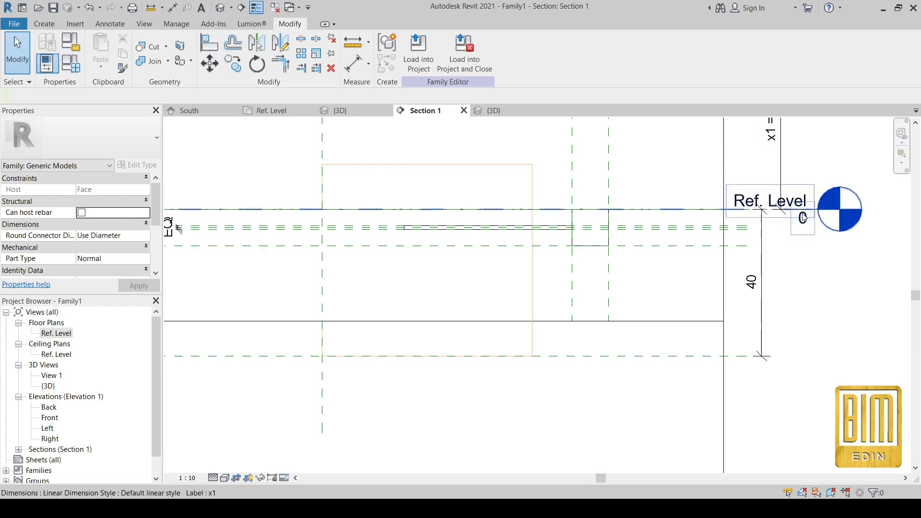
left_click(775, 282)
left_click(530, 51)
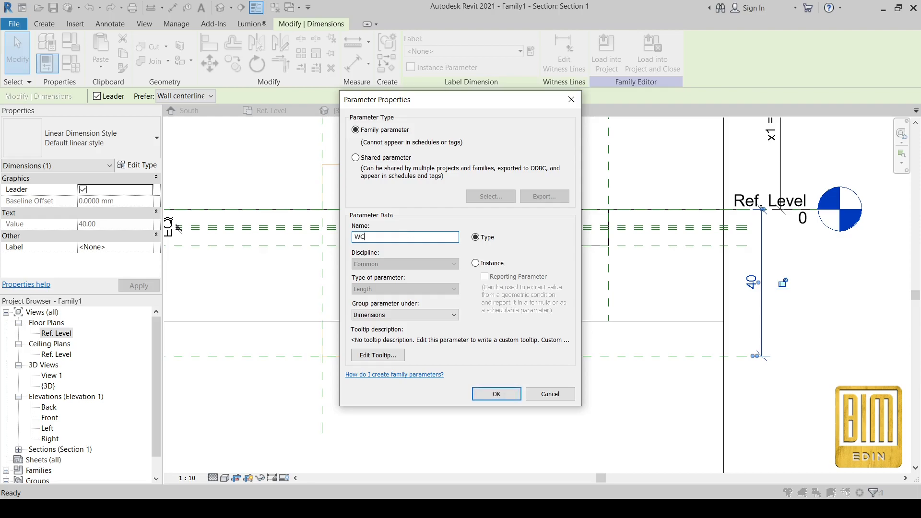
left_click(512, 395)
Cut the host geometry with the void extrusion.
scroll(643, 262, "down", 2)
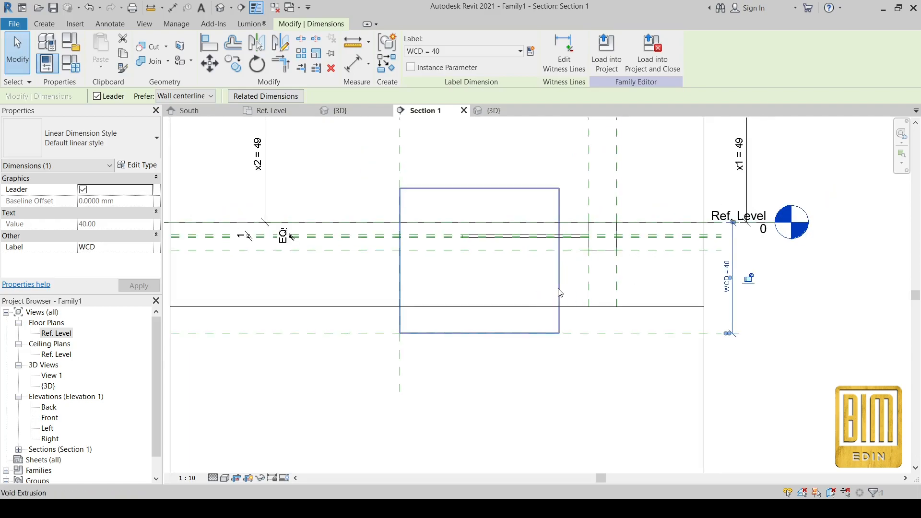
left_click(148, 47)
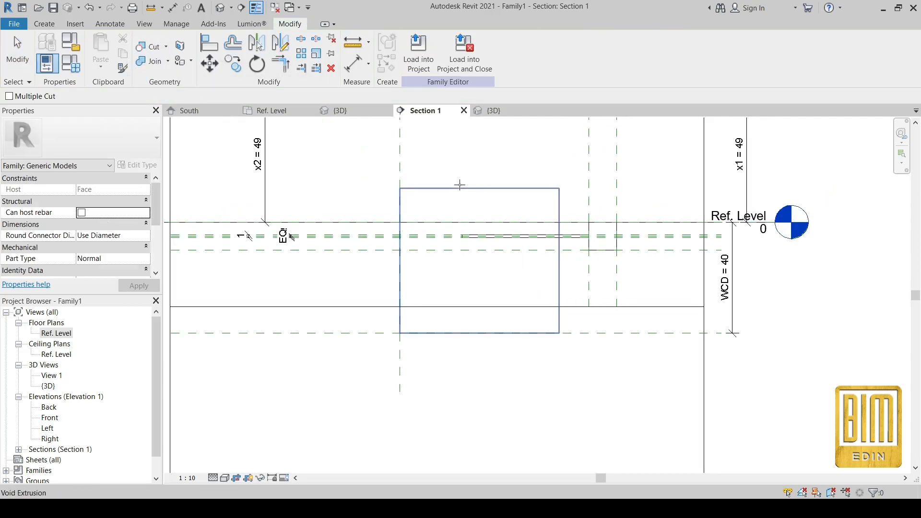
left_click(17, 52)
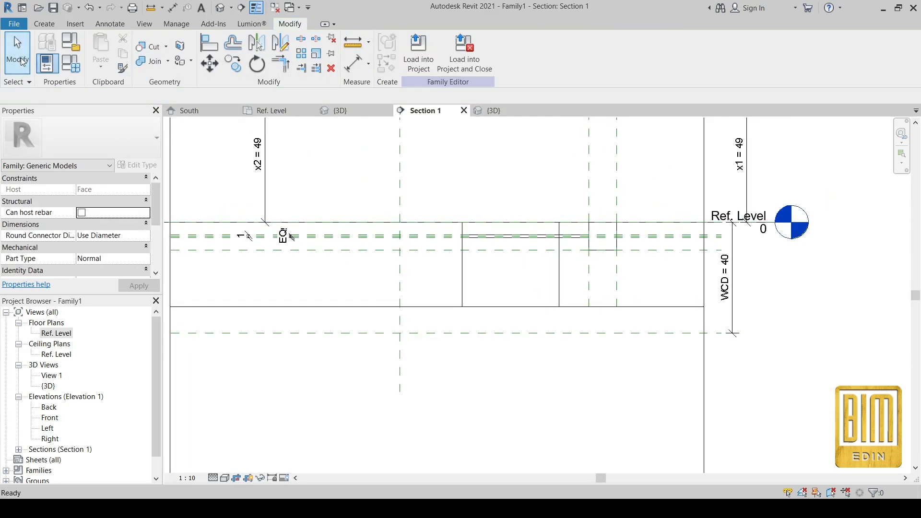
On Ref. Level, stretch the void's upper edge to the upper FRAME T plane, lock it, and check the opening in the 3D view.
double_click(58, 334)
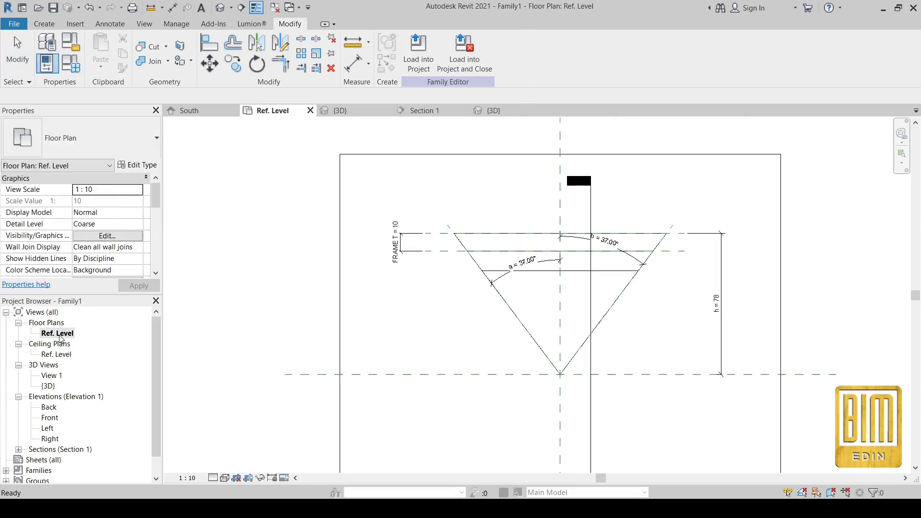
left_click(562, 279)
scroll(562, 279, "up", 2)
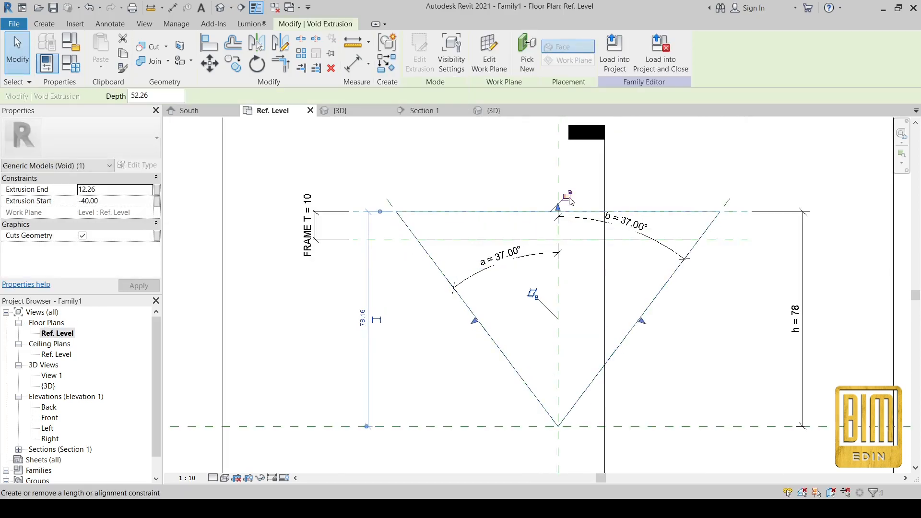
left_click(457, 172)
left_click(220, 7)
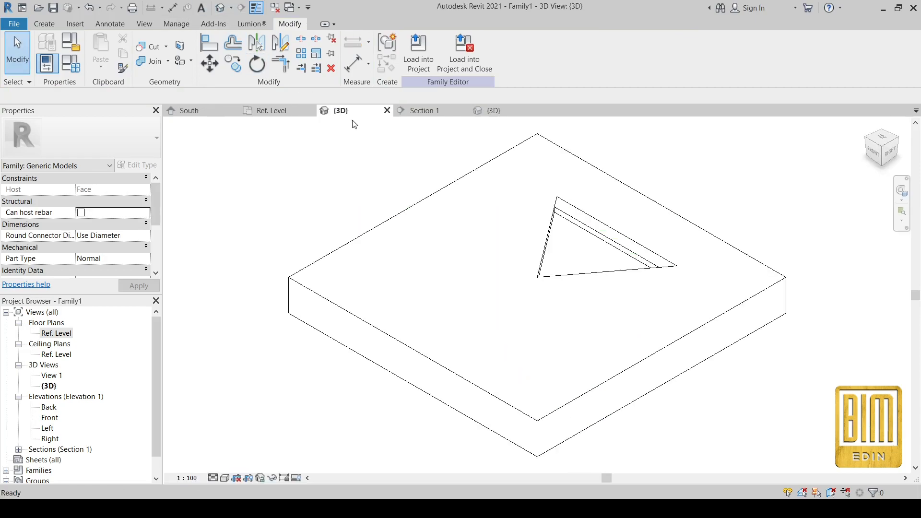
scroll(577, 227, "up", 5)
left_click(576, 226)
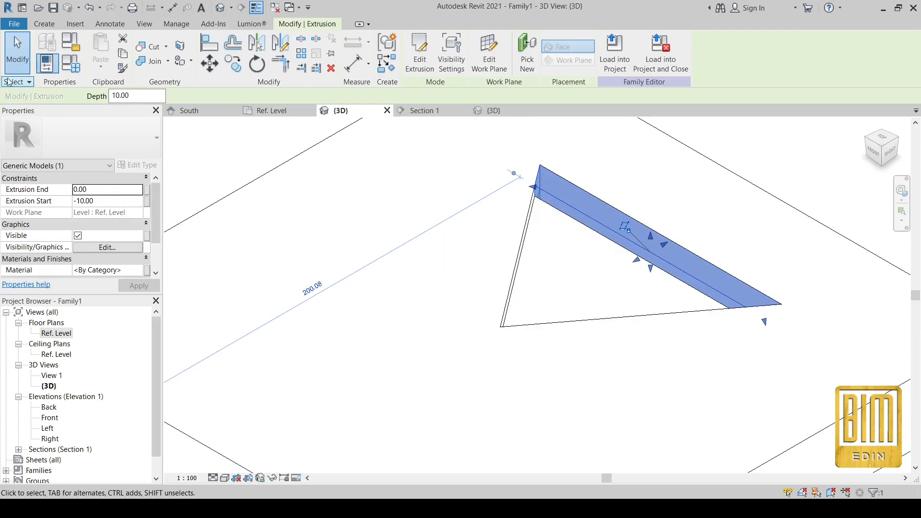
left_click(515, 228)
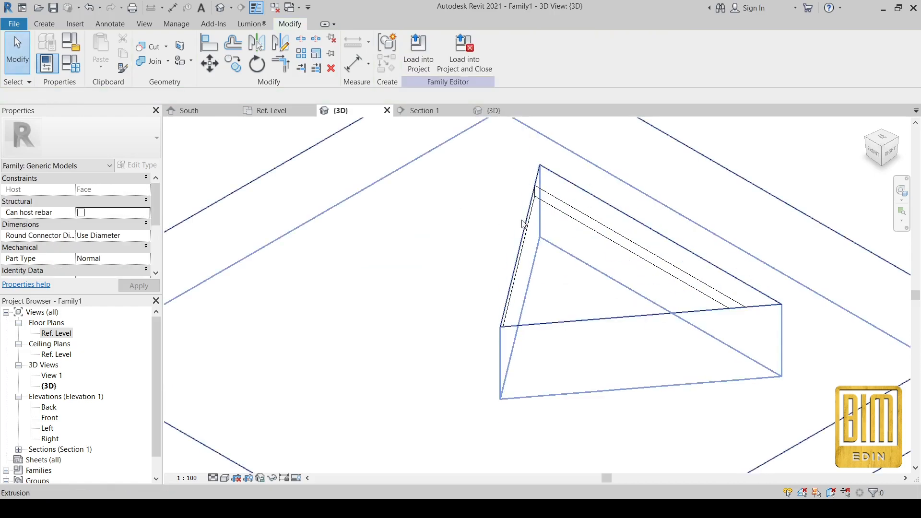
On Ref. Level, associate the frame extrusion's material with a new type parameter named FRAMING.
double_click(57, 333)
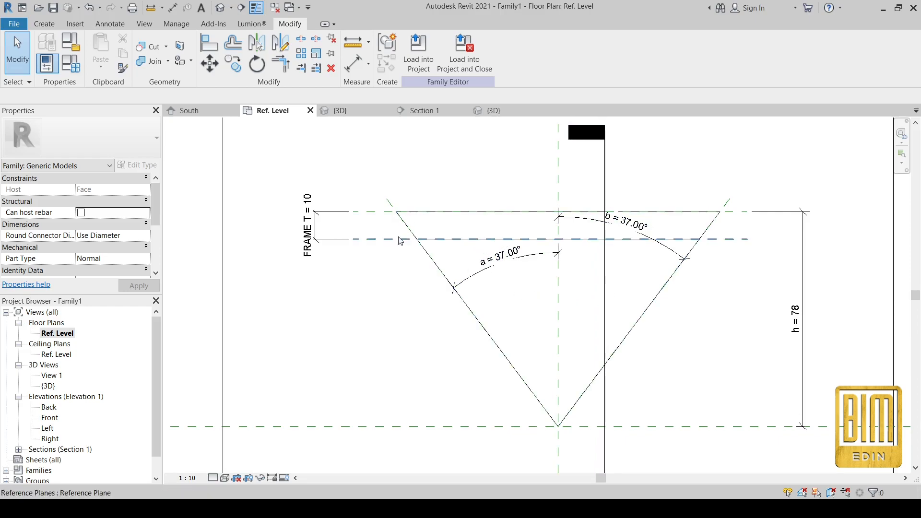
left_click(593, 212)
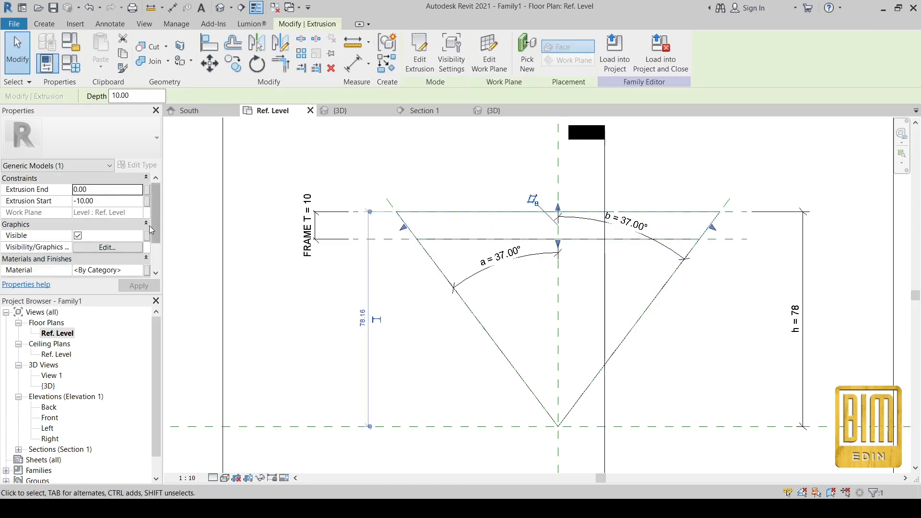
left_click(146, 270)
left_click(165, 347)
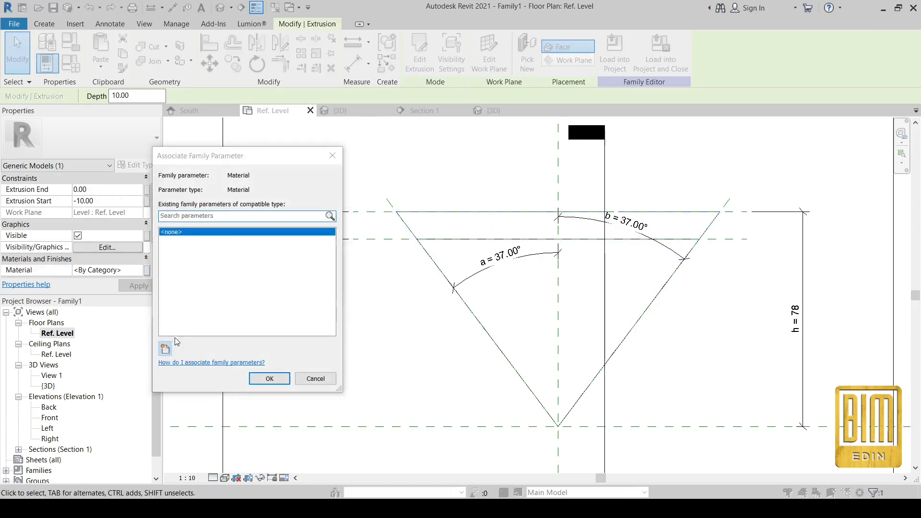
type("FRAMING")
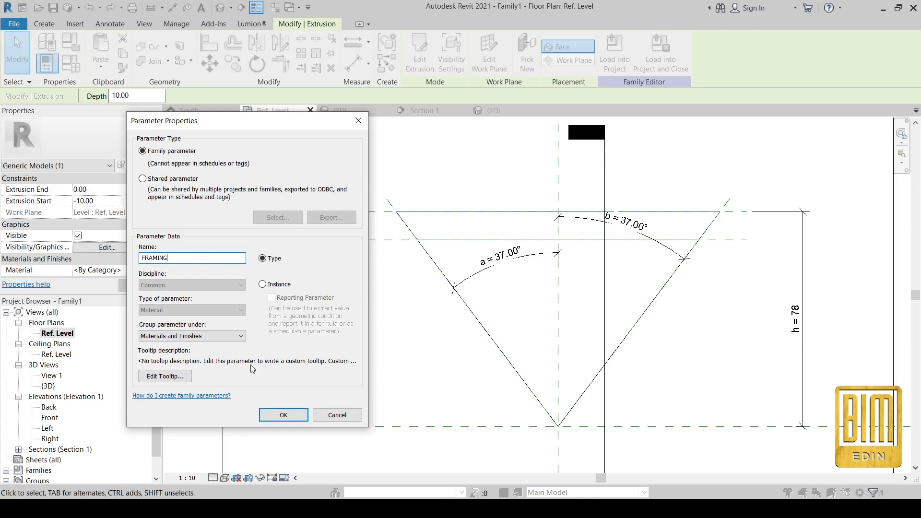
left_click(284, 416)
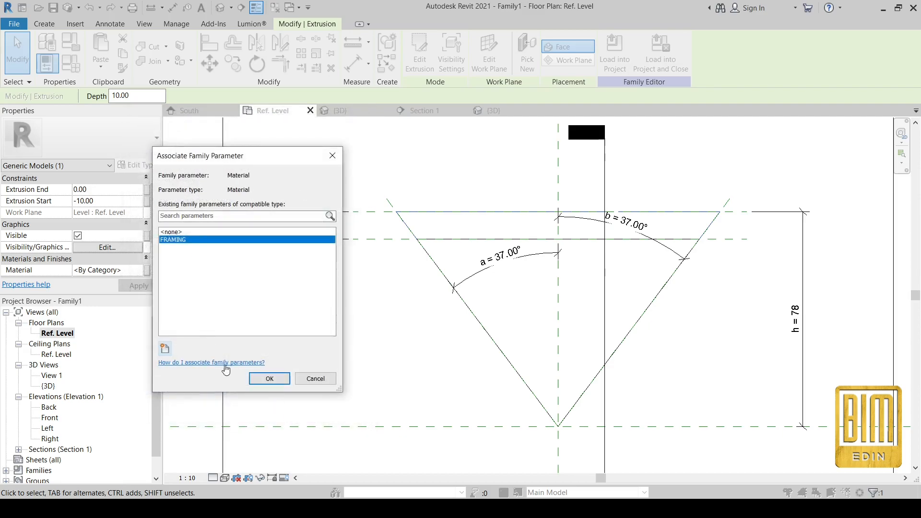
left_click(269, 378)
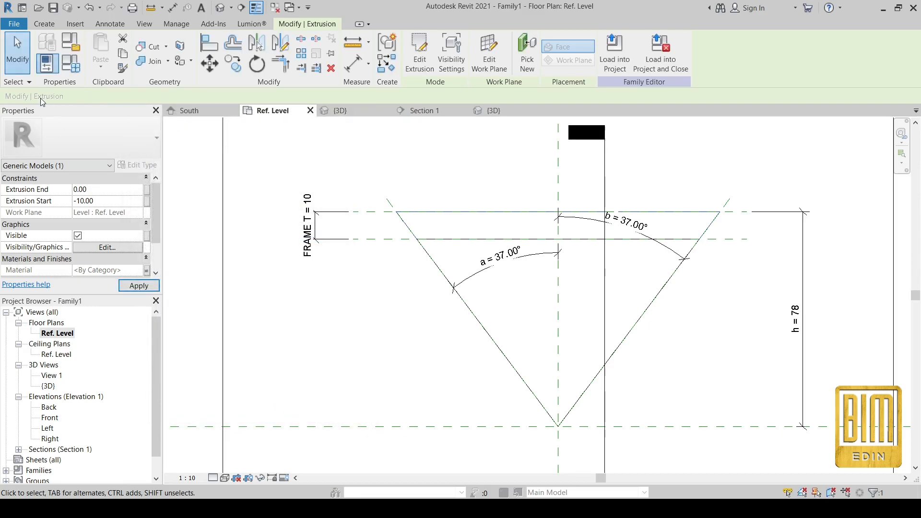
Rename the FRAMING material parameter to FRAME in the family types.
left_click(70, 63)
scroll(60, 225, "down", 1)
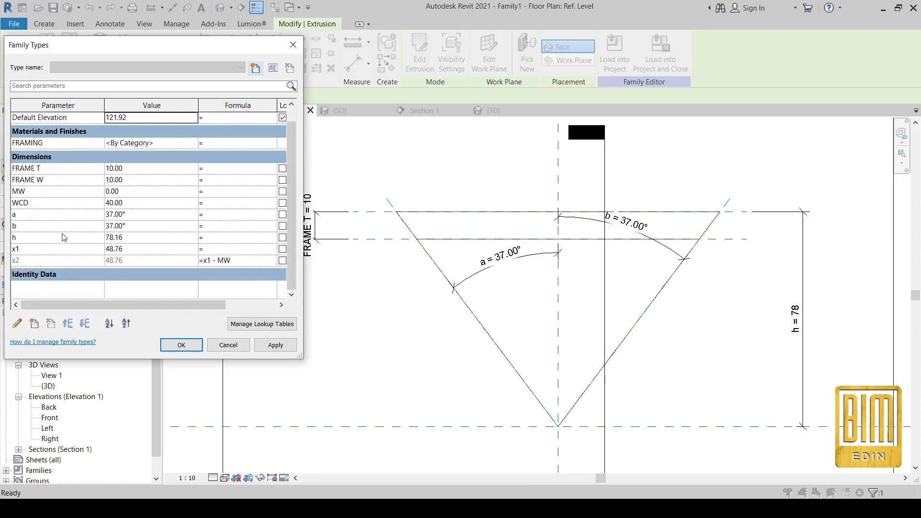
scroll(66, 243, "up", 1)
left_click(67, 157)
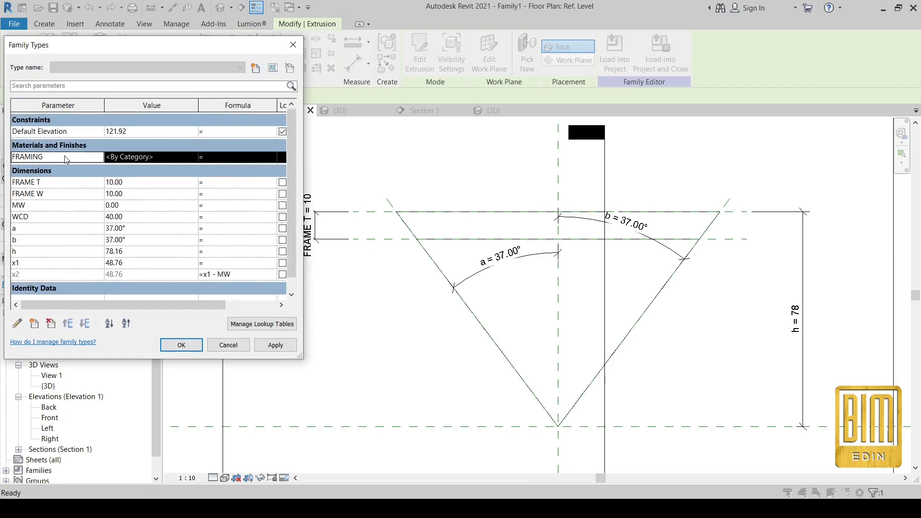
left_click(17, 323)
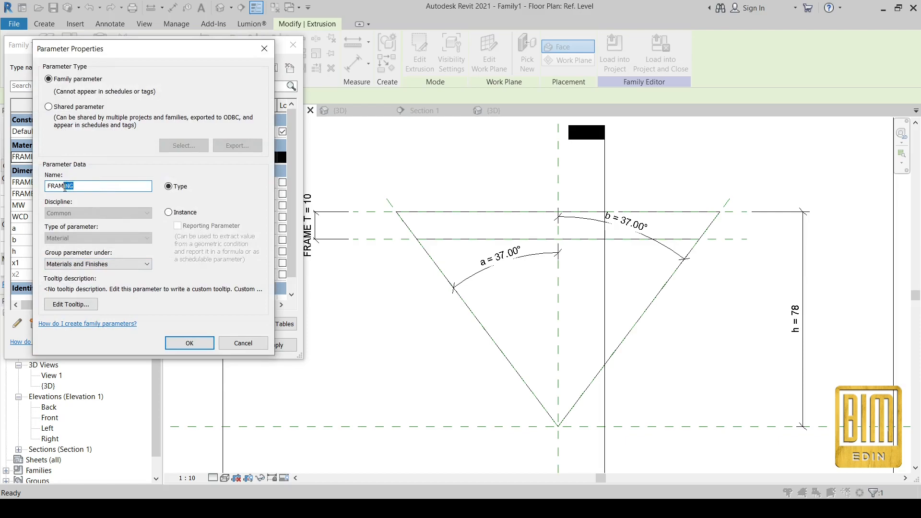
left_click(186, 345)
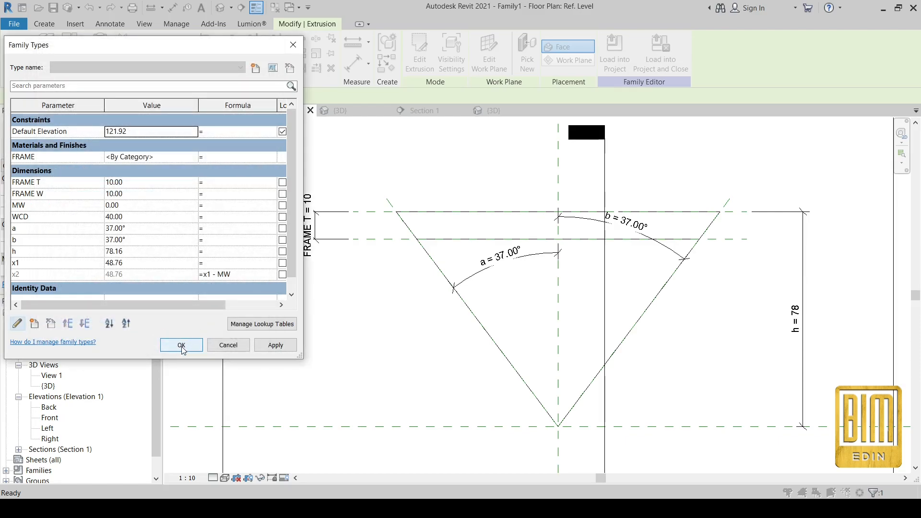
left_click(182, 346)
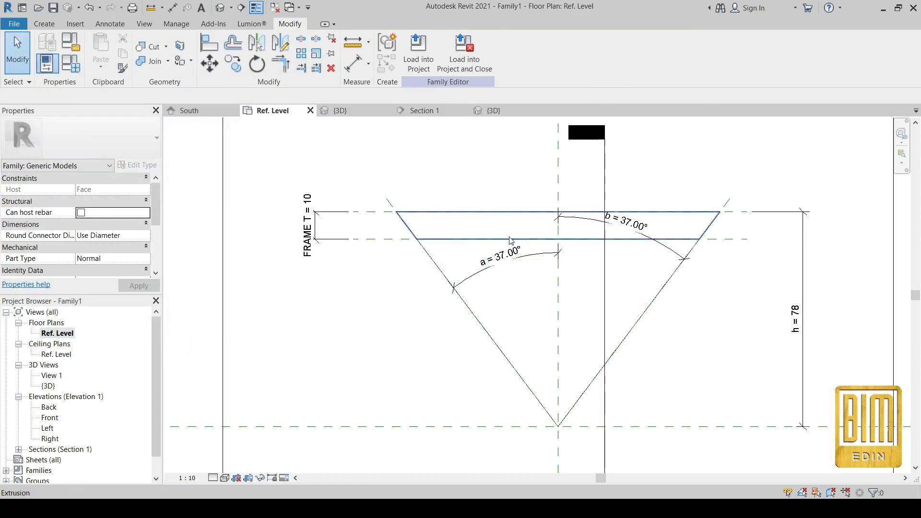
Create a new type material parameter named GLASS for the thin triangular infill extrusion.
left_click(431, 259)
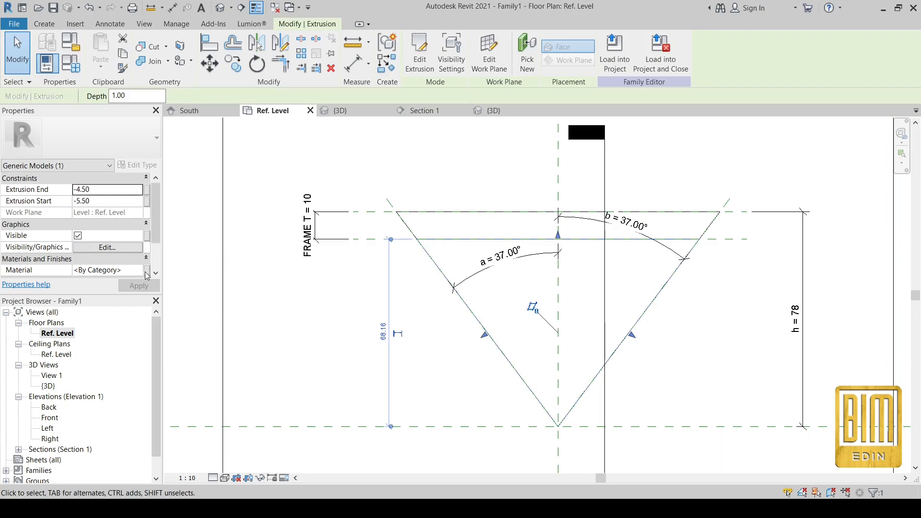
left_click(147, 275)
left_click(165, 350)
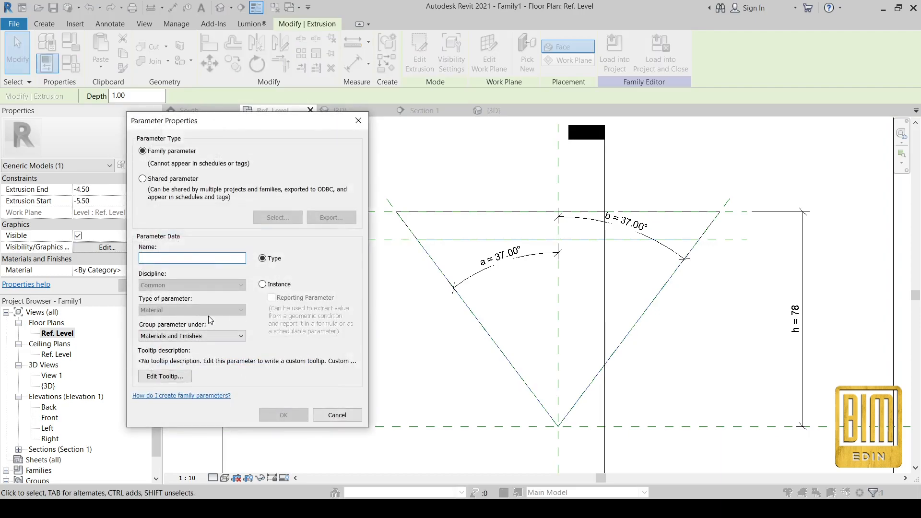
type("GLASS")
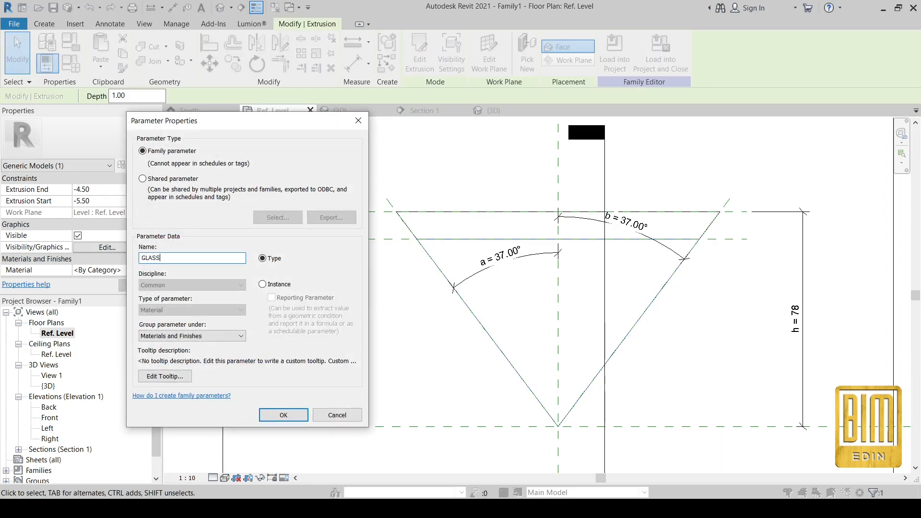
Create the GLASS material family type parameter under Materials and Finishes and assign it to the selected extrusion.
left_click(278, 415)
left_click(269, 378)
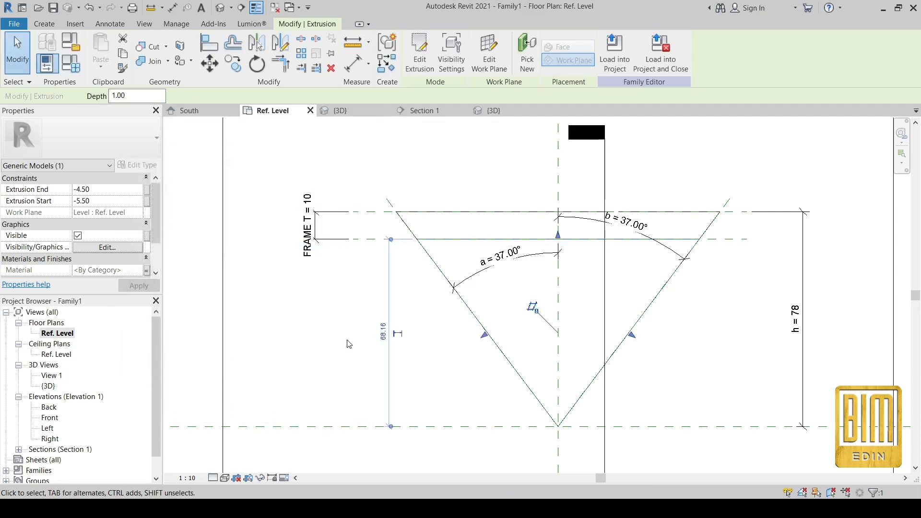
left_click(403, 370)
Draw a symbolic-line circle centred on the triangle's lower vertex, passing through its upper-right corner with a radius of about 98.
scroll(443, 182, "down", 2)
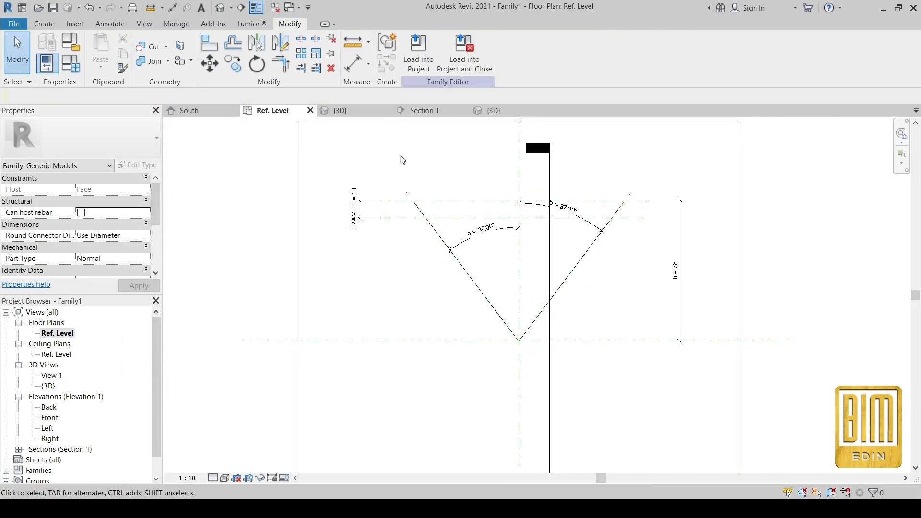
left_click(111, 23)
left_click(236, 55)
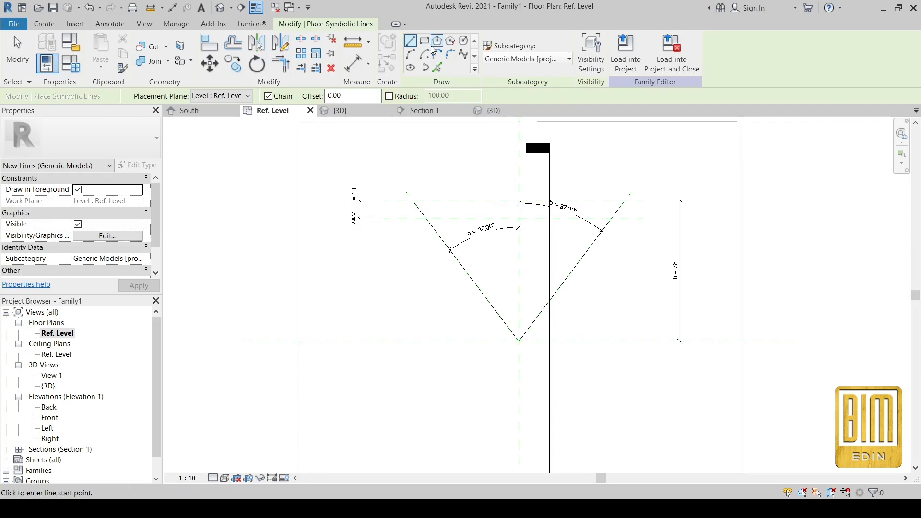
left_click(463, 40)
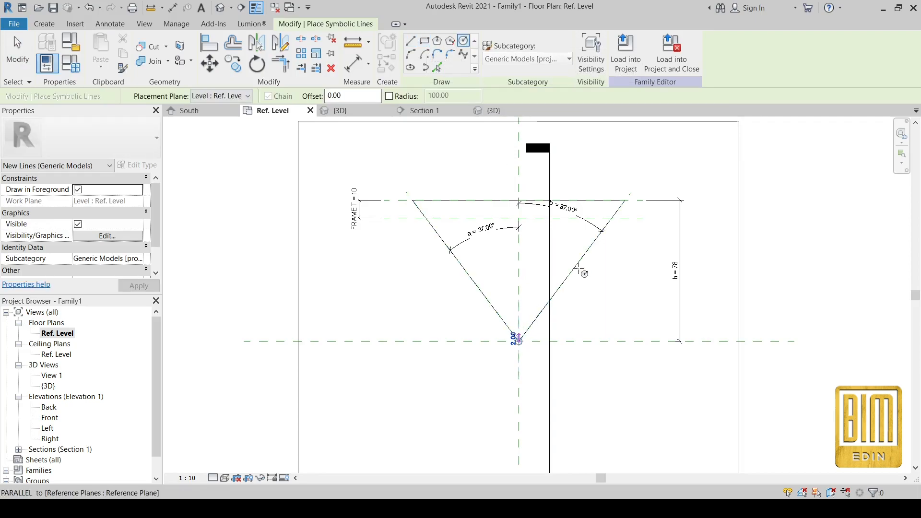
left_click(519, 341)
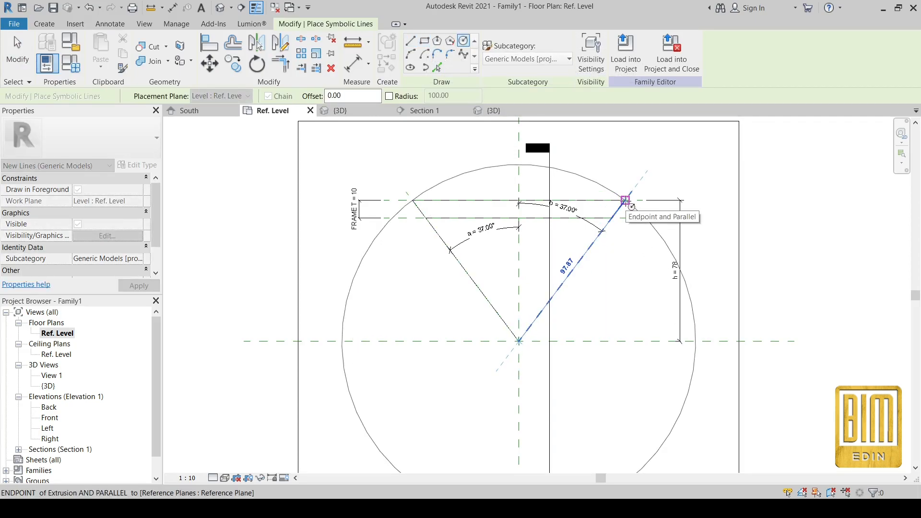
left_click(625, 201)
scroll(547, 241, "up", 2)
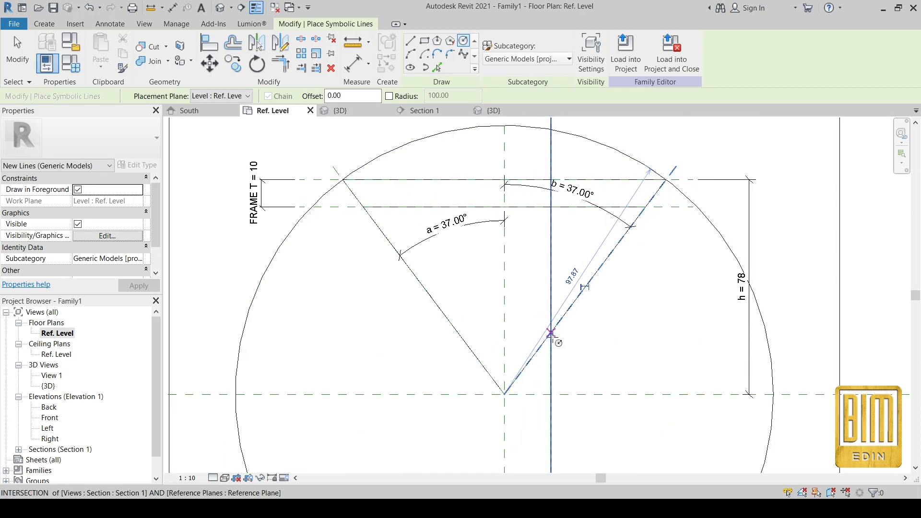
key("Escape")
key("Escape")
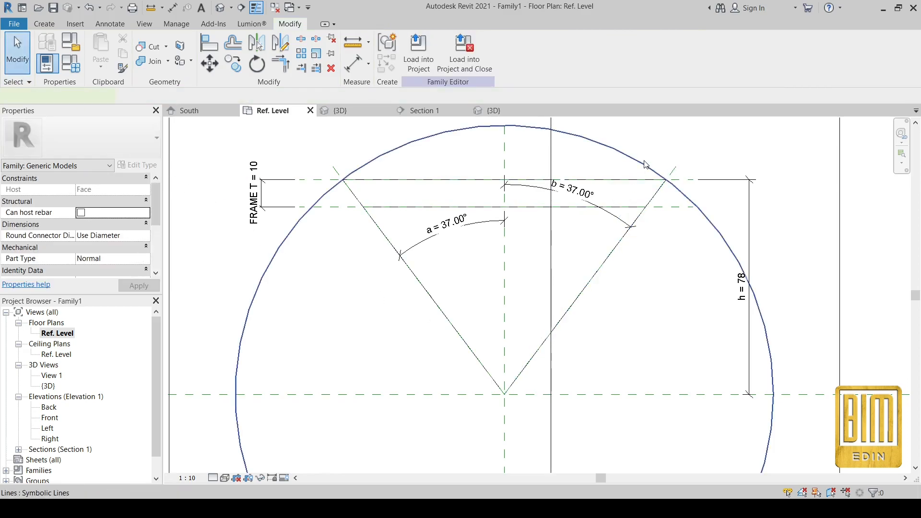
Make the circle's radius dimension permanent and label it with a new family type parameter named r.
left_click(644, 160)
scroll(643, 158, "down", 2)
left_click(637, 226)
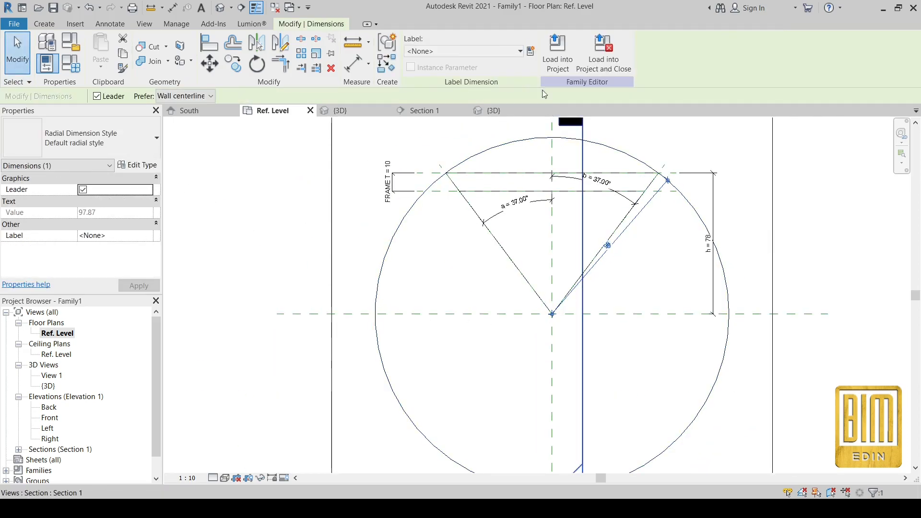
left_click(531, 52)
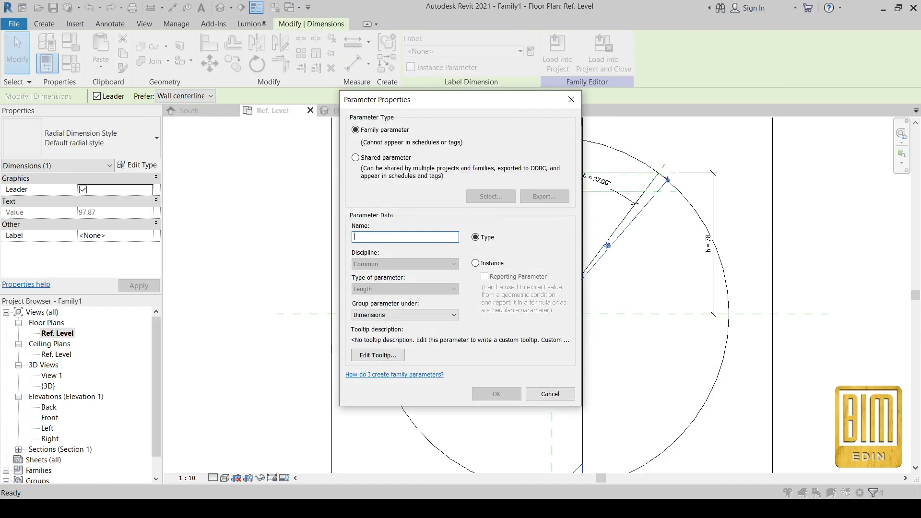
type("R")
key("BackSpace")
type("r")
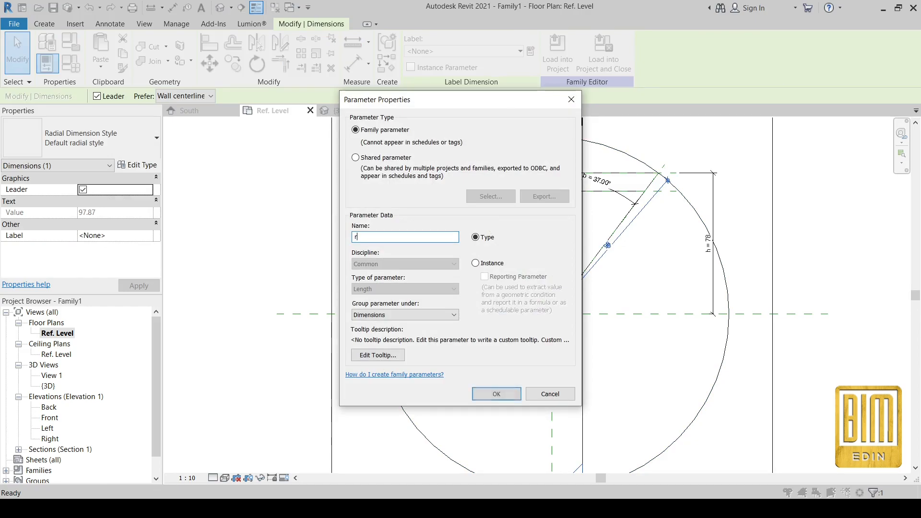
left_click(495, 394)
left_click(658, 260)
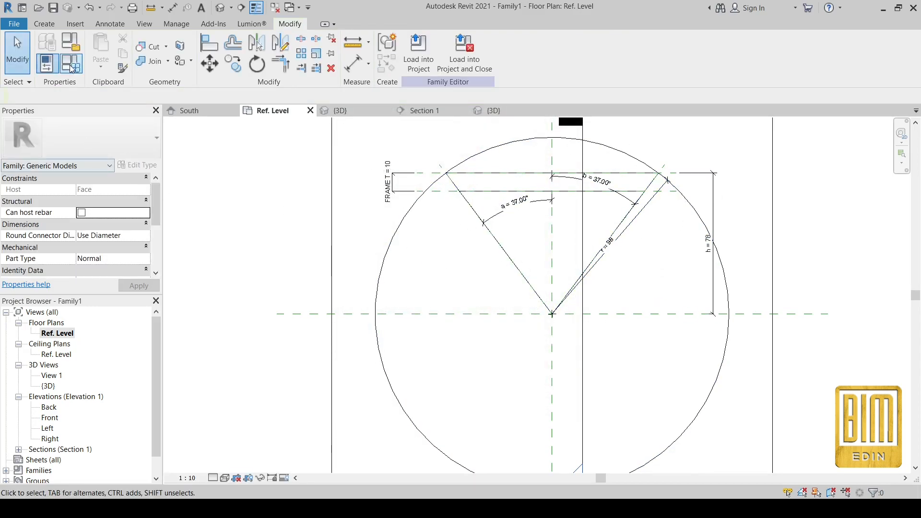
Set the formula of parameter r to h/cos(a) in the family types and apply it.
scroll(214, 293, "down", 1)
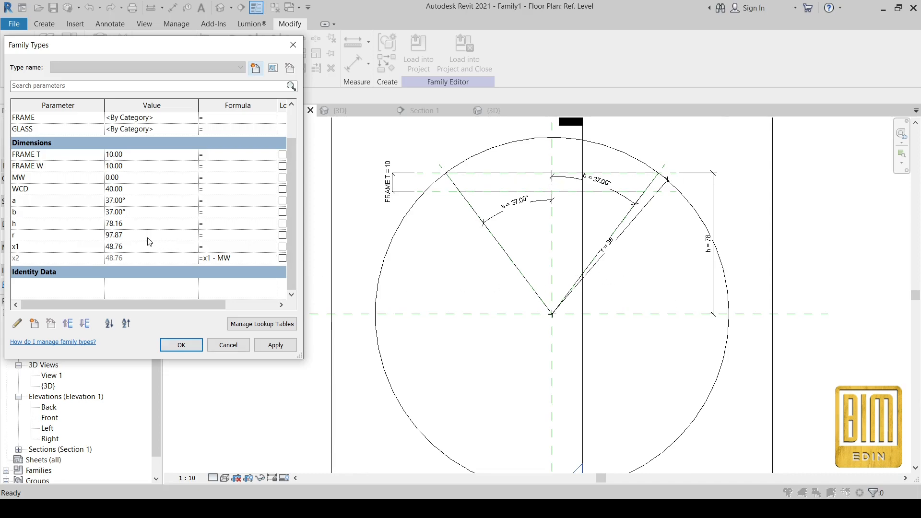
left_click(212, 235)
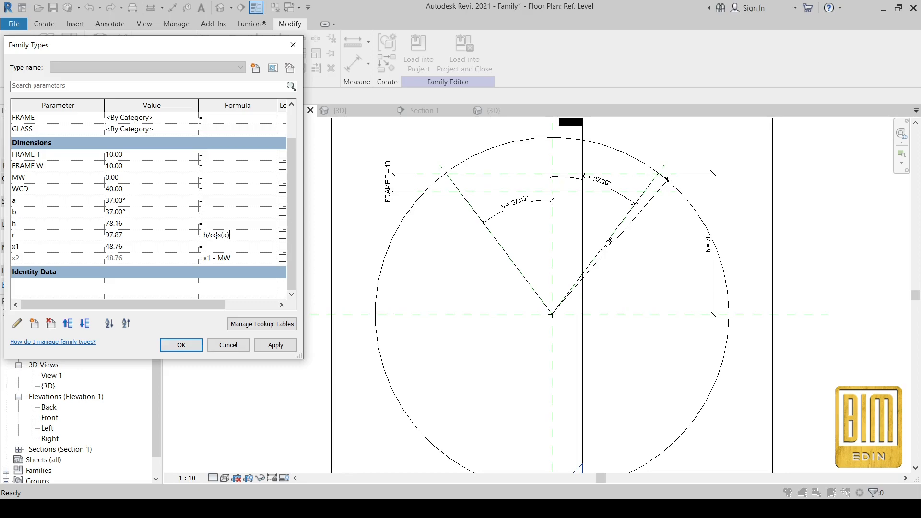
left_click(275, 345)
left_click(181, 345)
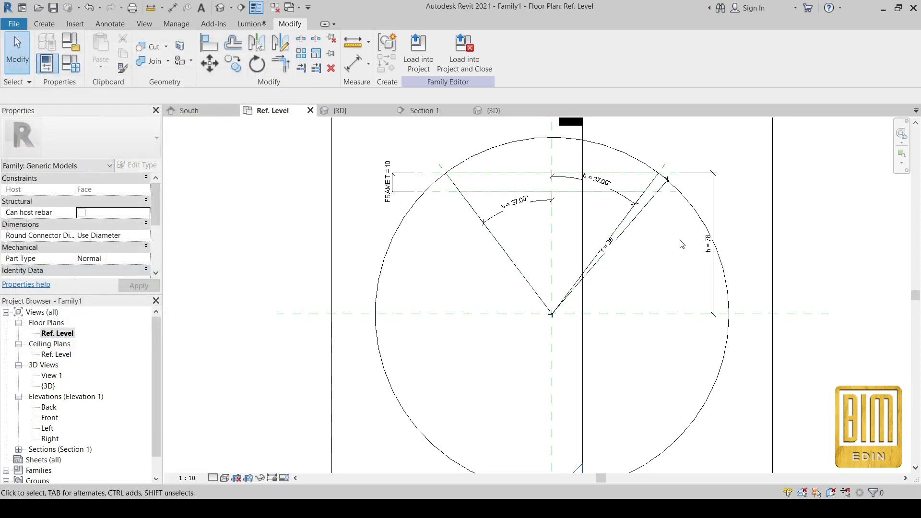
Set the labelled h dimension to 80 to test the circle's radius formula.
left_click(705, 256)
left_click(707, 245)
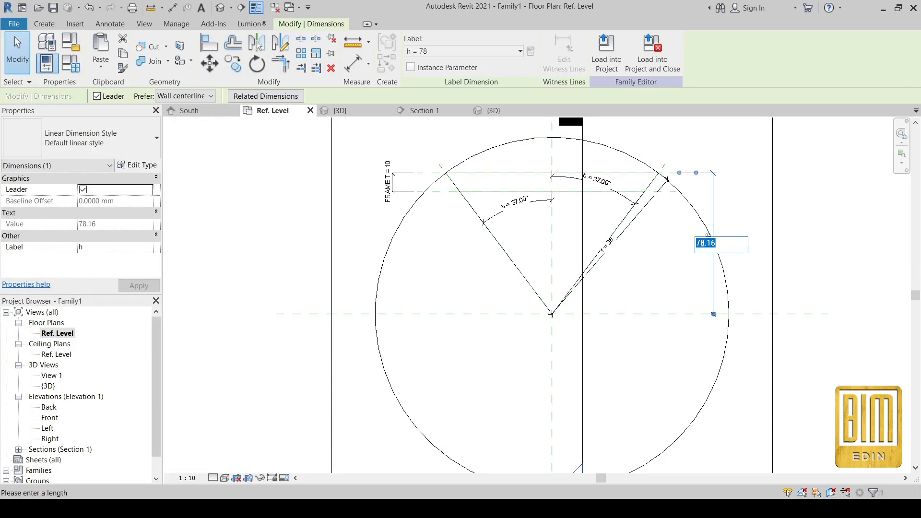
type("80")
key("Return")
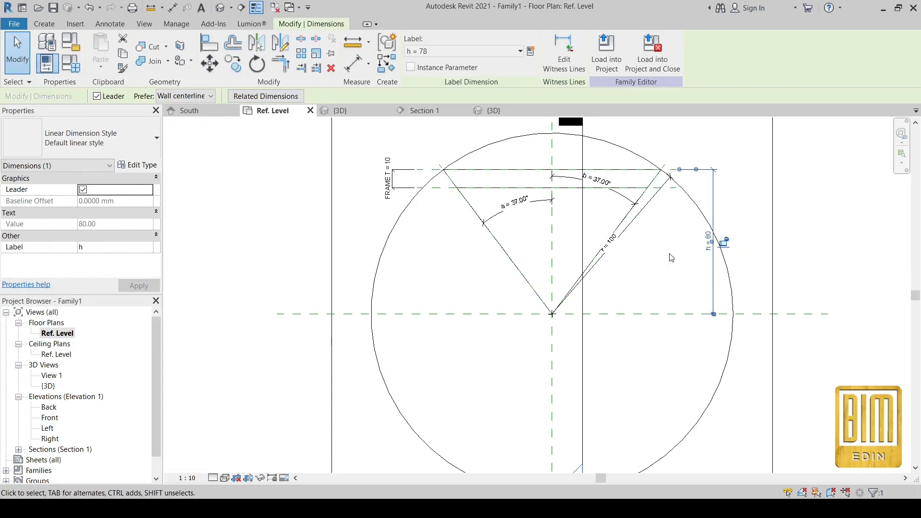
Set the labelled h dimension to 50.
scroll(697, 235, "up", 2)
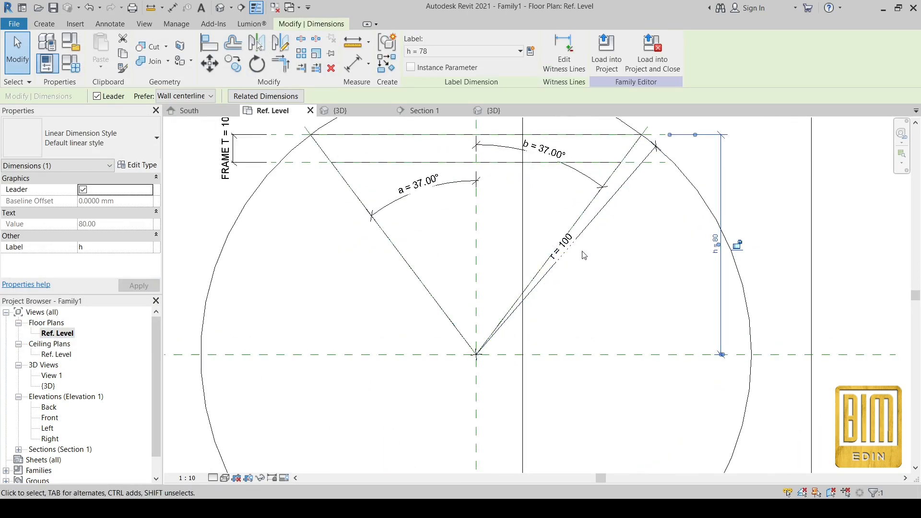
left_click(712, 242)
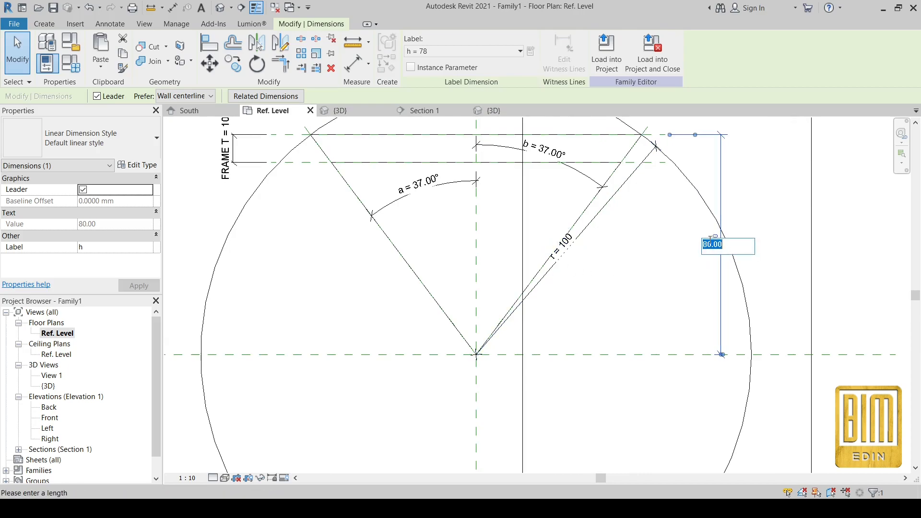
type("50")
key("Return")
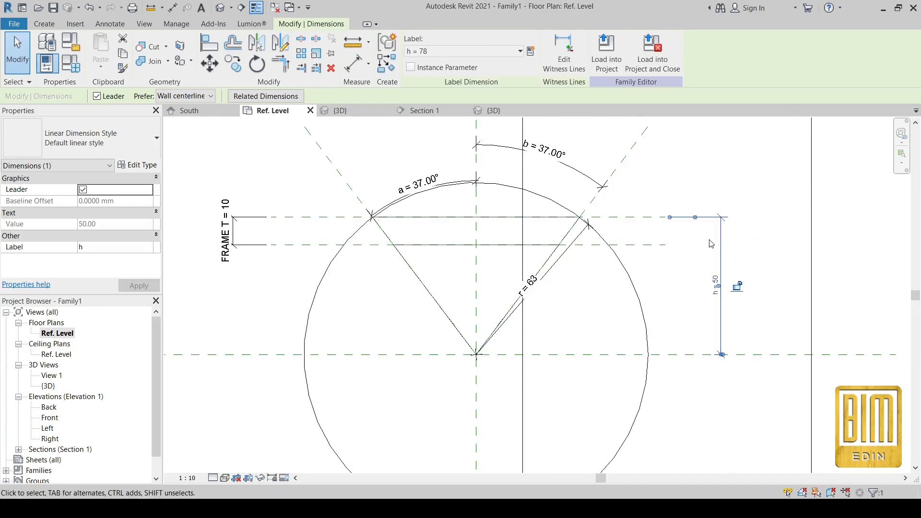
Inspect the triangular panel in the 3D view, then return to the Ref. Level floor plan.
scroll(624, 274, "down", 3)
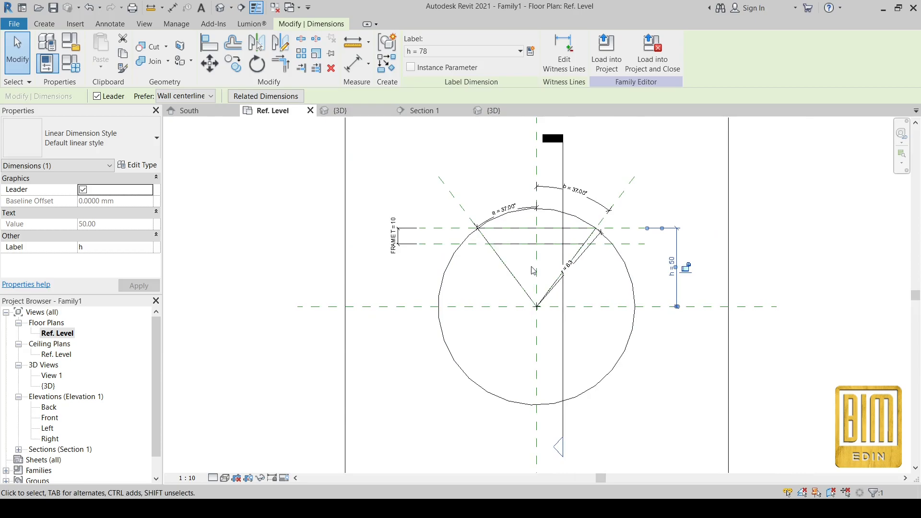
scroll(551, 182, "up", 2)
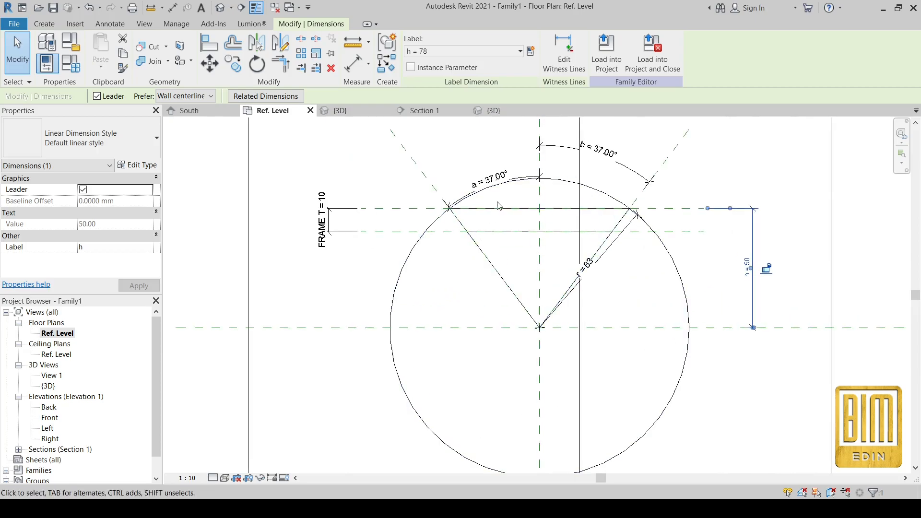
left_click(220, 9)
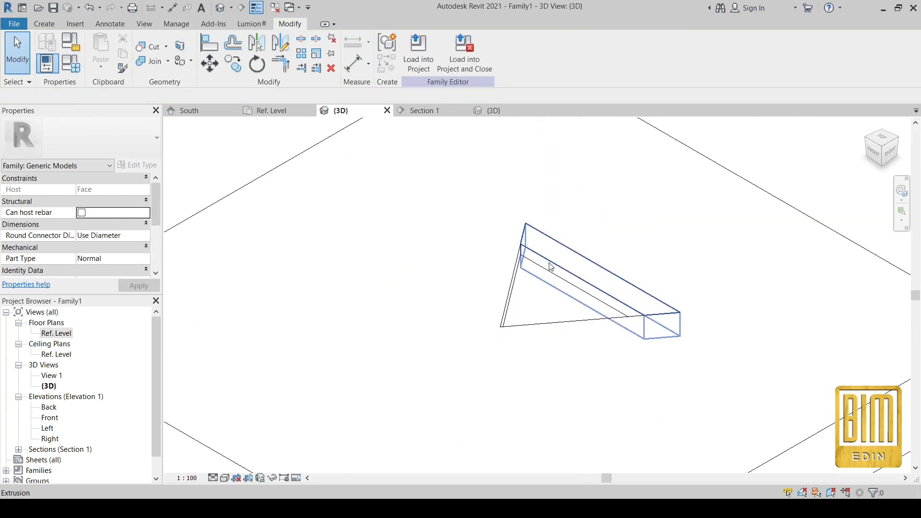
double_click(57, 333)
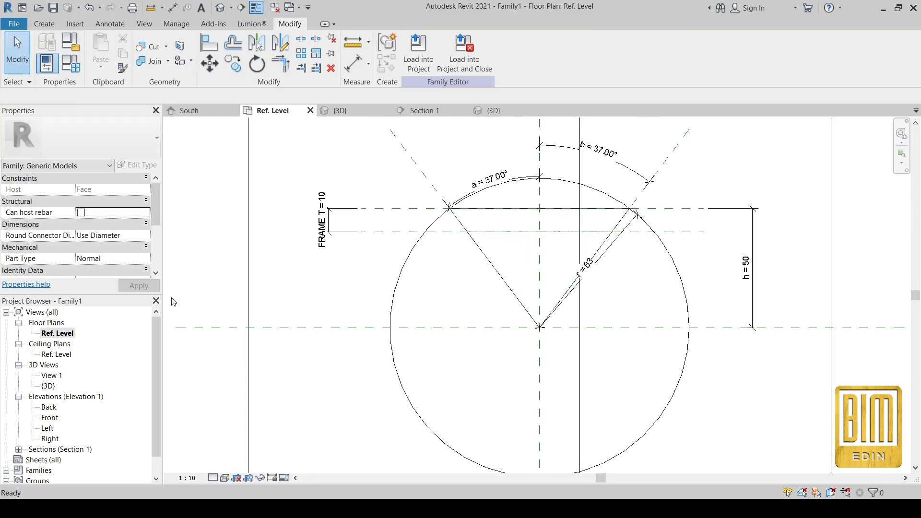
left_click(15, 34)
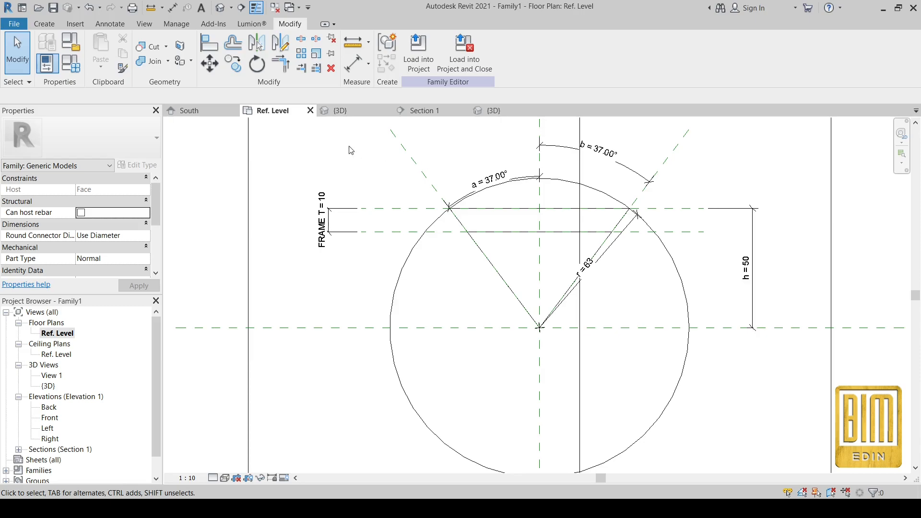
Create a new family from the English template Metric Generic Model face based.rft.
left_click(14, 23)
mouse_move(44, 77)
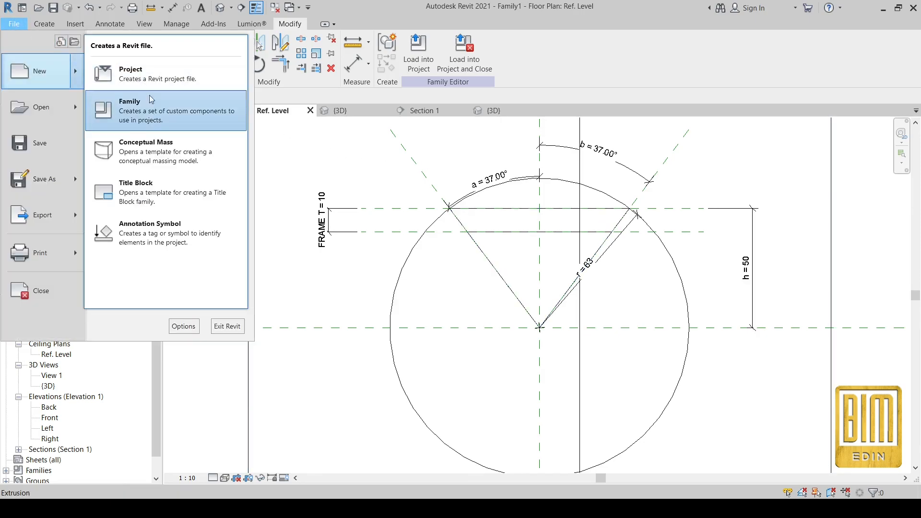
left_click(154, 111)
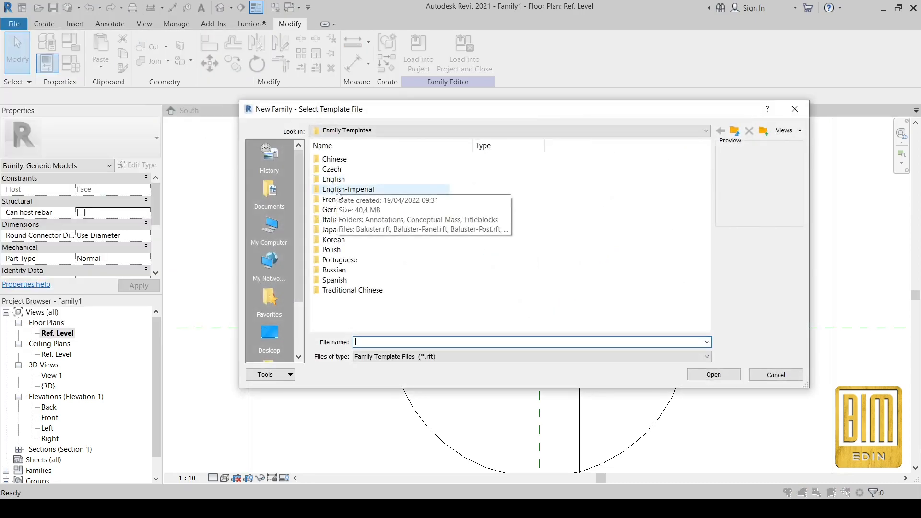
double_click(337, 181)
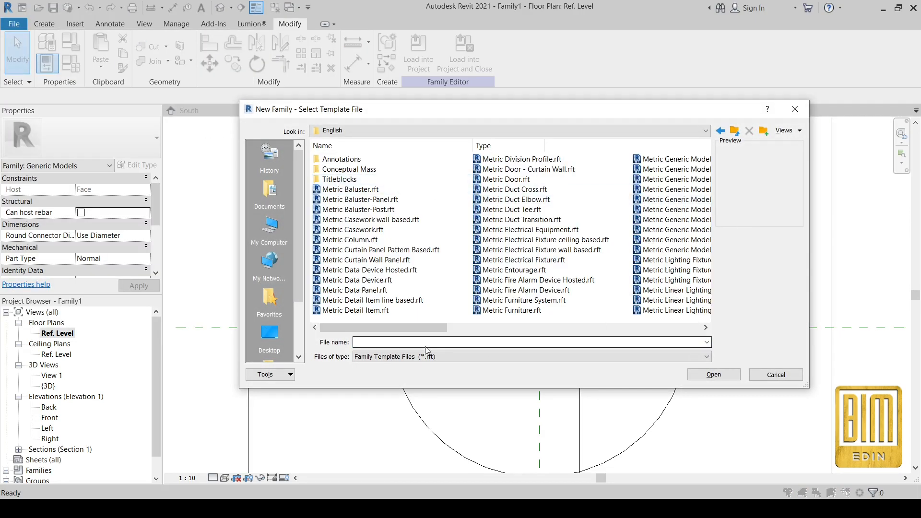
left_click_drag(435, 326, 500, 324)
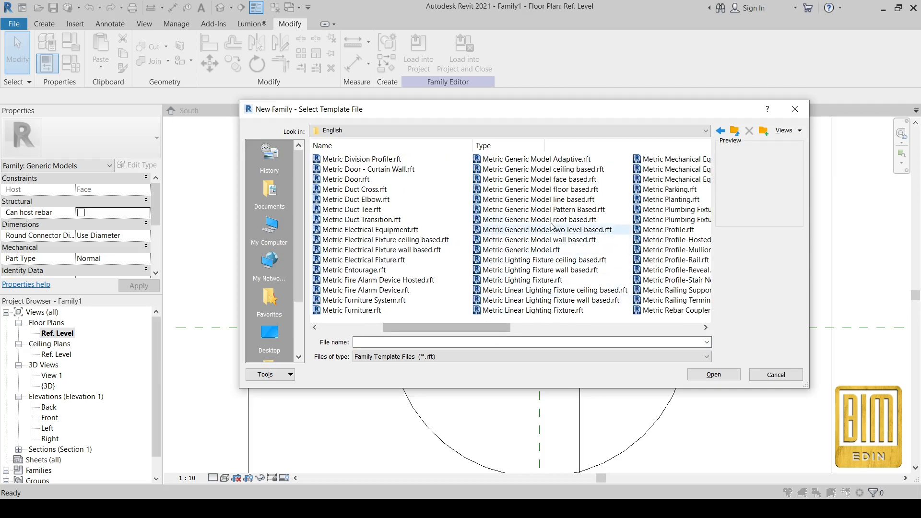
left_click(559, 184)
left_click(713, 375)
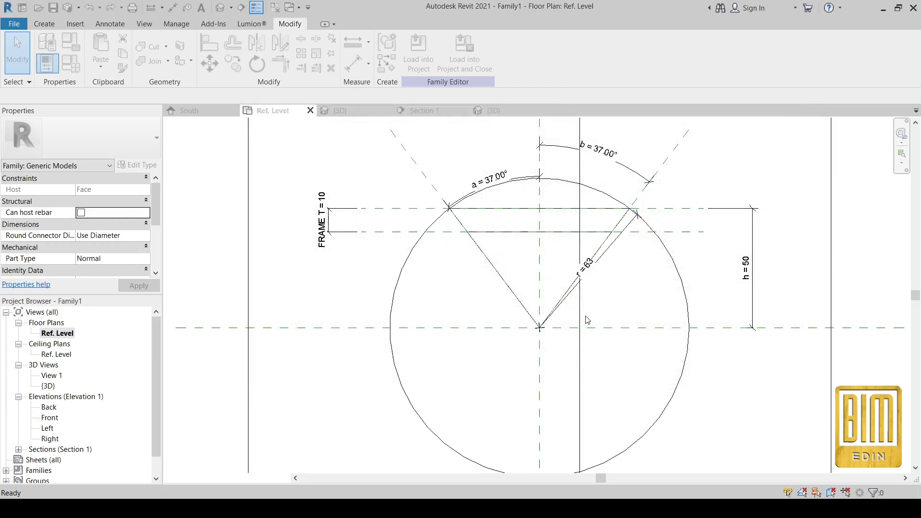
scroll(537, 274, "up", 2)
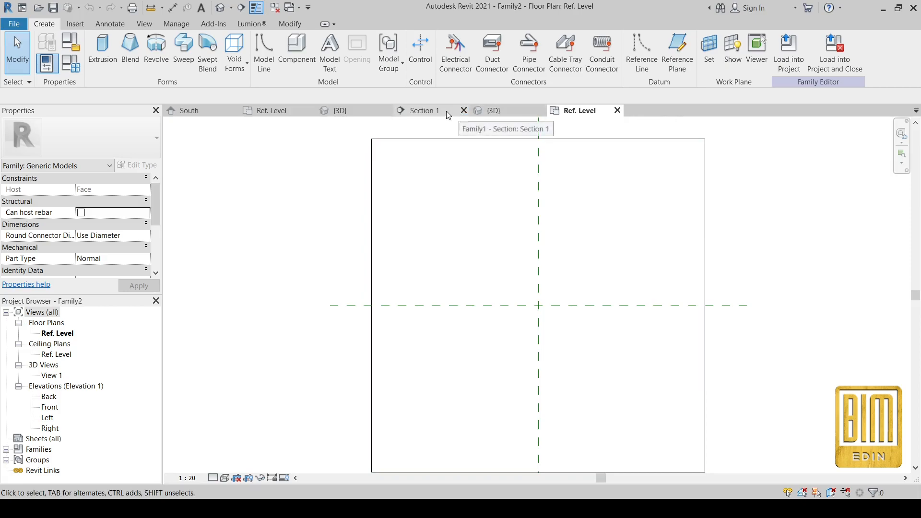
Return to Family1 and load it into Family2 only.
left_click(487, 110)
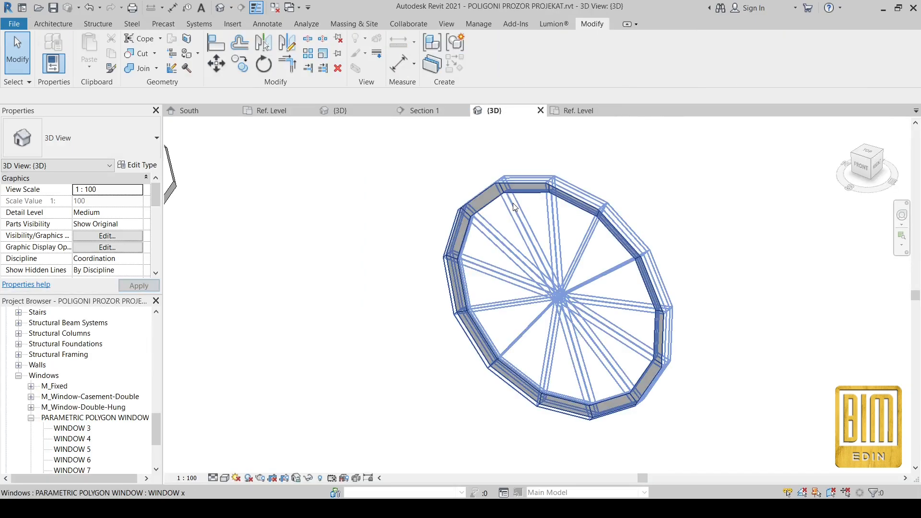
left_click(424, 110)
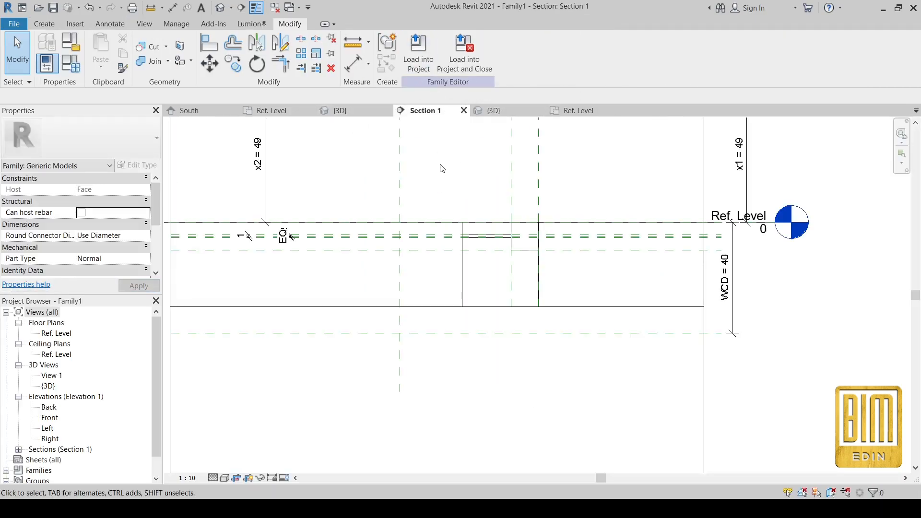
left_click(418, 53)
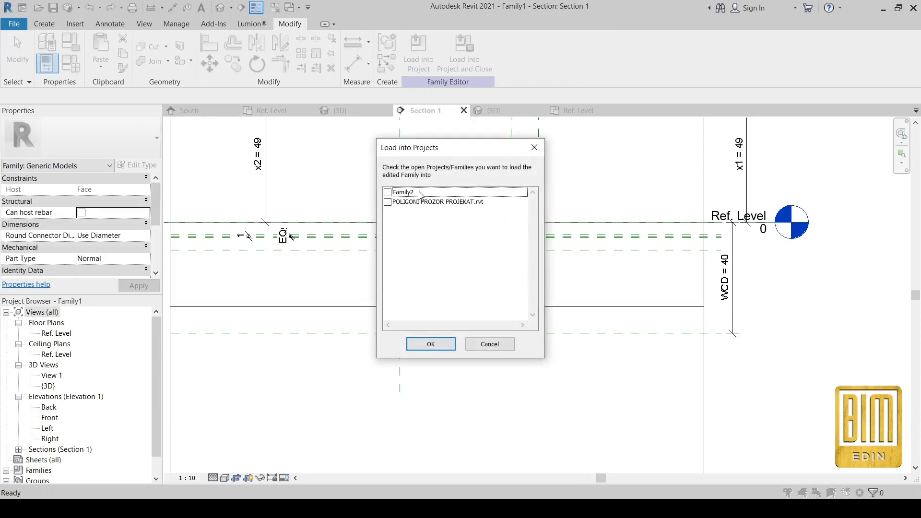
left_click(388, 192)
left_click(431, 344)
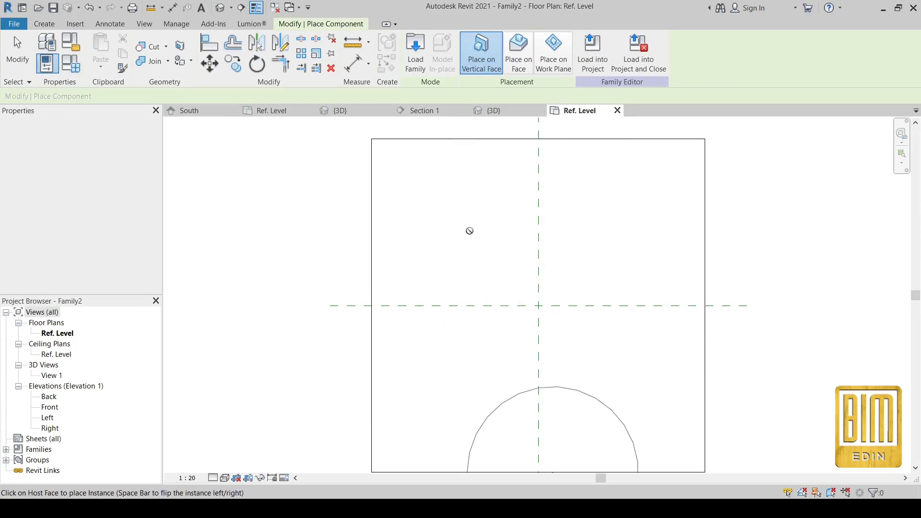
Place the Family1 segment on the top face of the host extrusion in the 3D view.
left_click(220, 7)
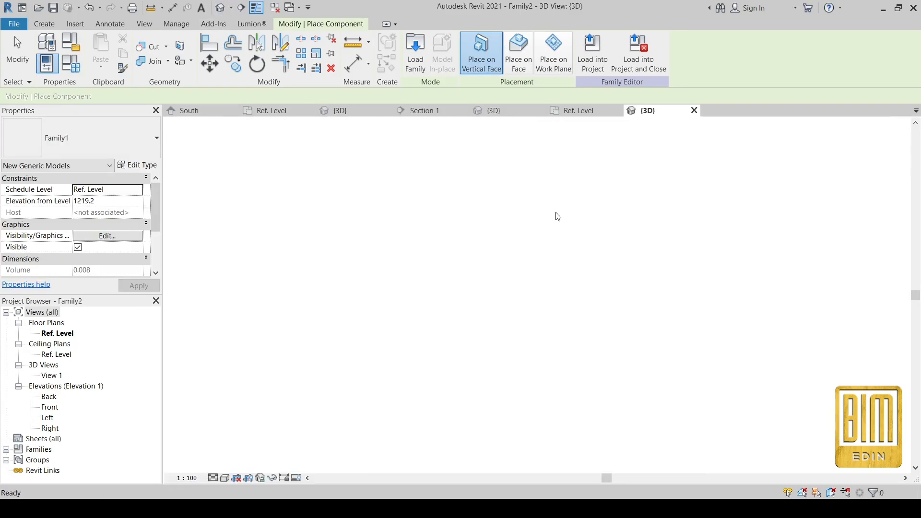
left_click(530, 263)
key("Escape")
key("Escape")
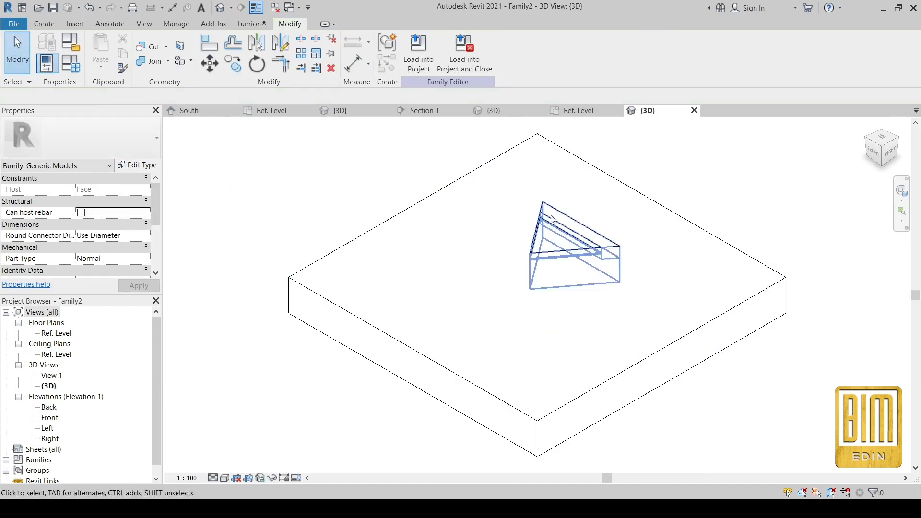
In the Ref. Level floor plan, align the nested segment's centre with the Center (Left/Right) reference plane.
scroll(574, 241, "up", 2)
double_click(56, 333)
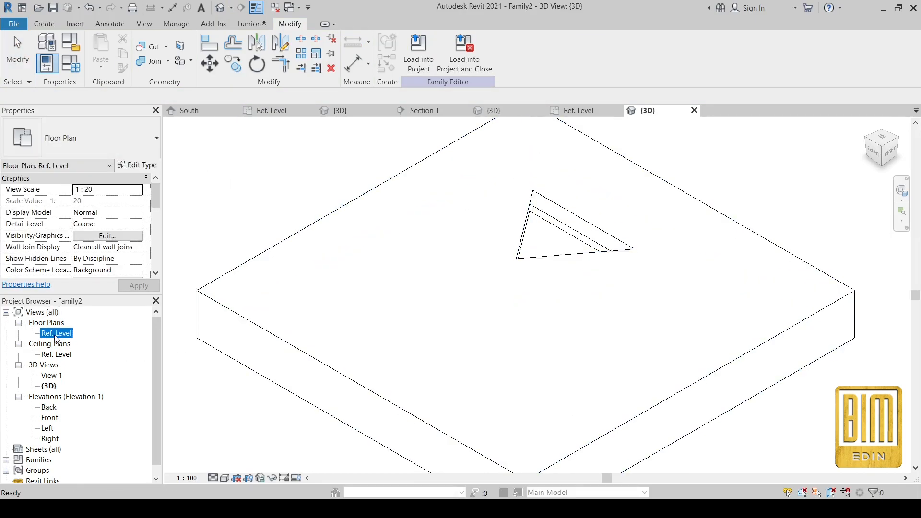
scroll(506, 229, "up", 2)
left_click(506, 228)
scroll(506, 228, "down", 2)
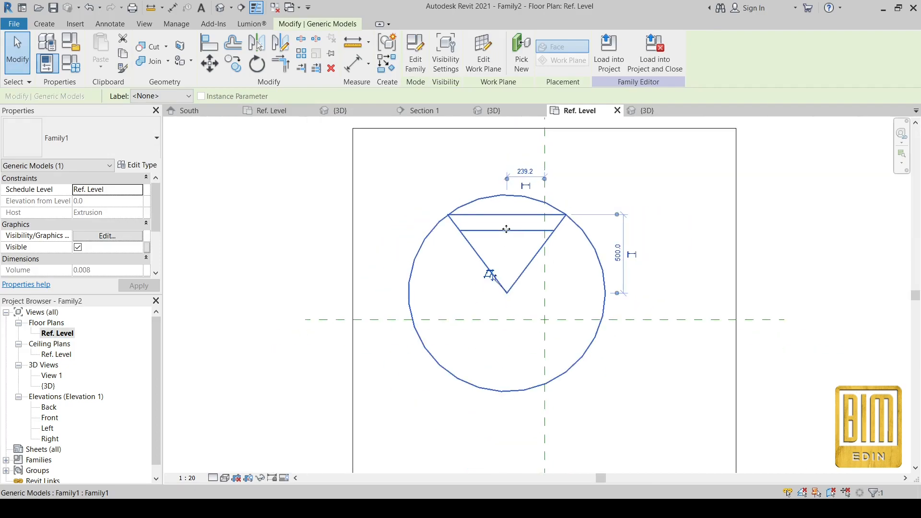
key("Escape")
key("a")
key("l")
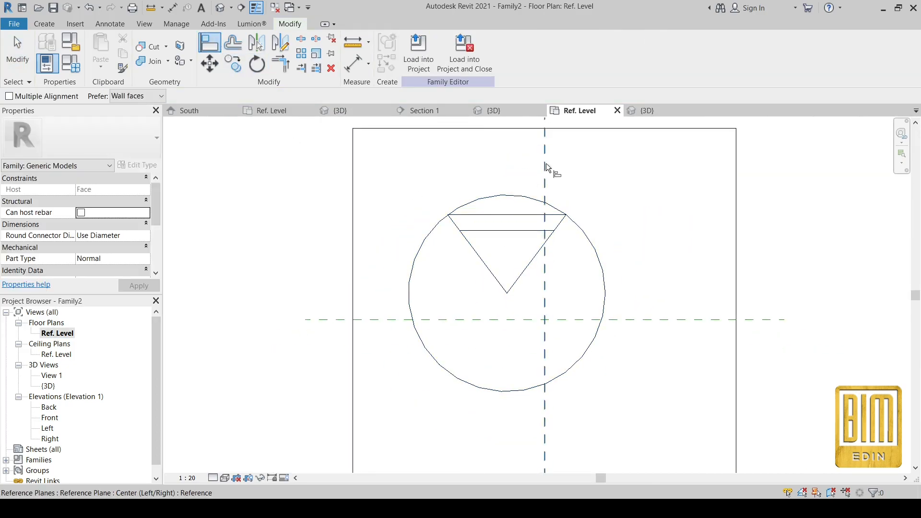
left_click(546, 163)
left_click(505, 252)
Align the nested segment's Center (Front/Back) line with the host's horizontal reference plane, then end the alignment.
key("Escape")
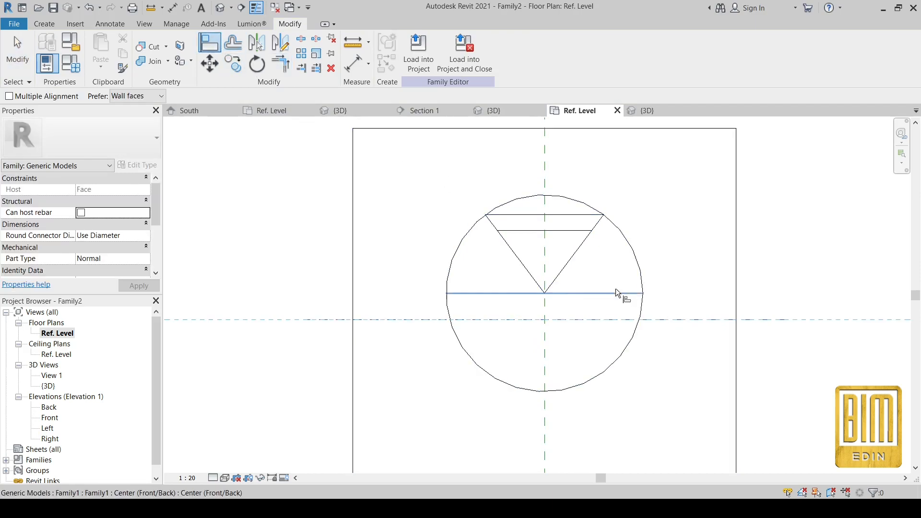
left_click(622, 294)
left_click(18, 54)
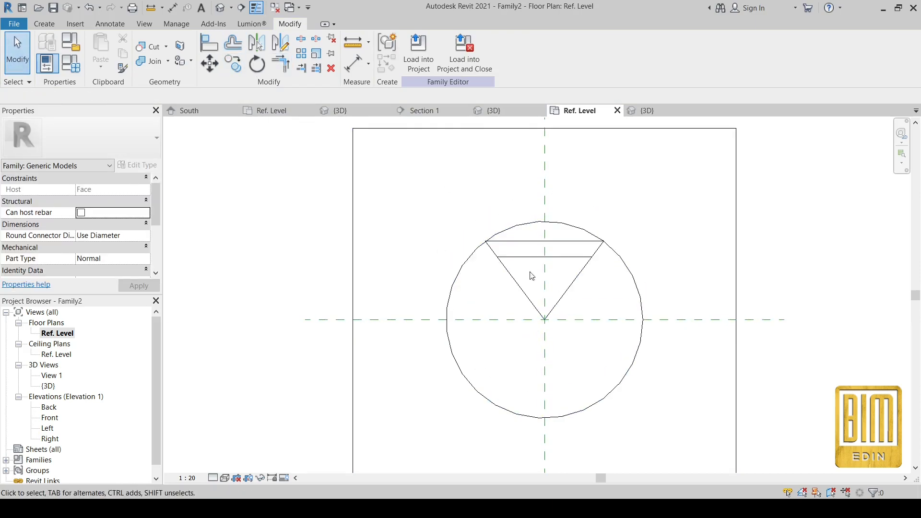
In the nested segment's type properties, associate its FRAME material with a new type parameter named FRAME.
scroll(553, 158, "down", 2)
scroll(562, 242, "up", 2)
left_click(564, 245)
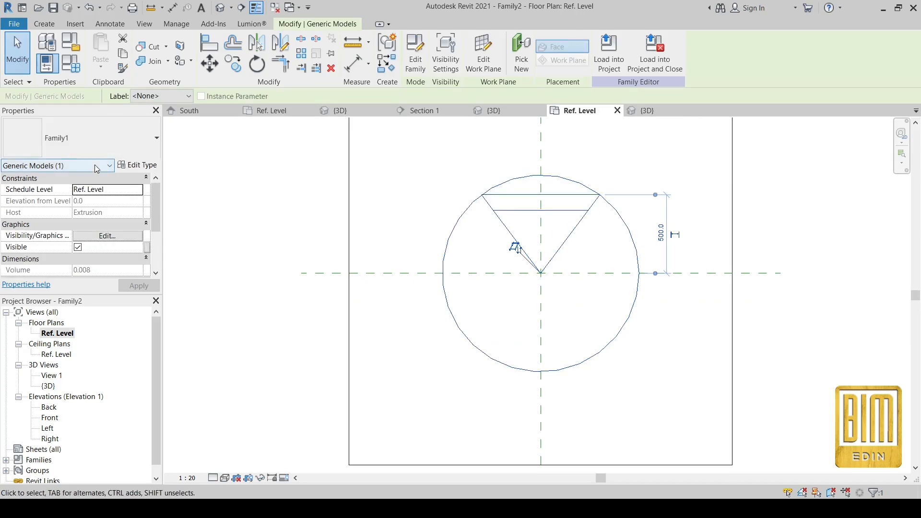
left_click(137, 165)
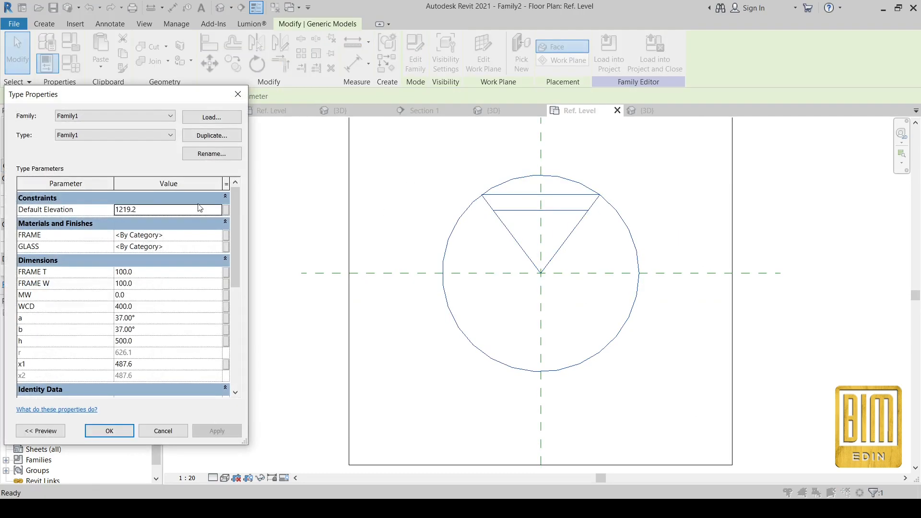
left_click(226, 237)
left_click(170, 347)
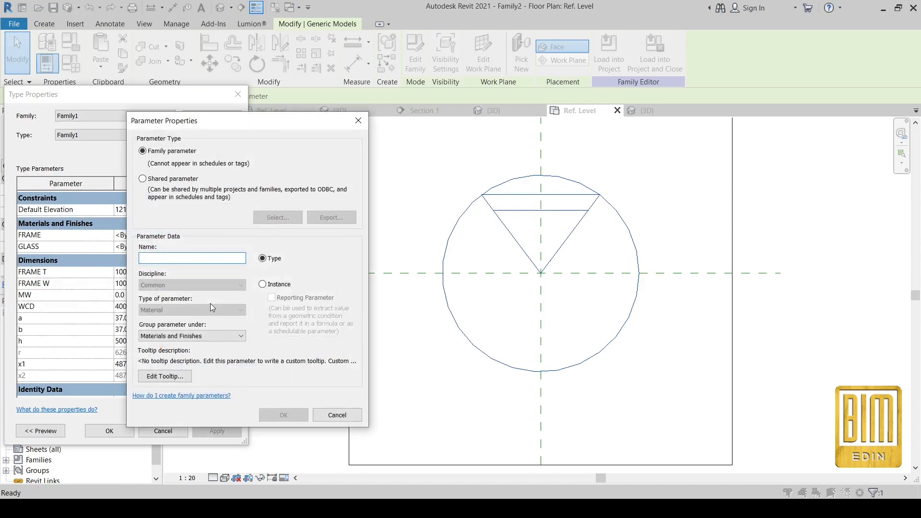
type("fra")
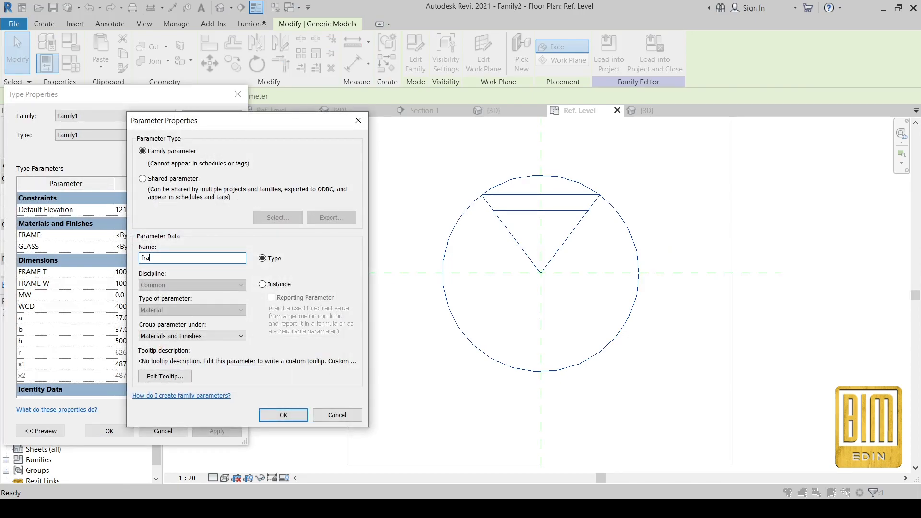
key("BackSpace")
key("BackSpace")
key("BackSpace")
key("Caps_Lock")
type("F")
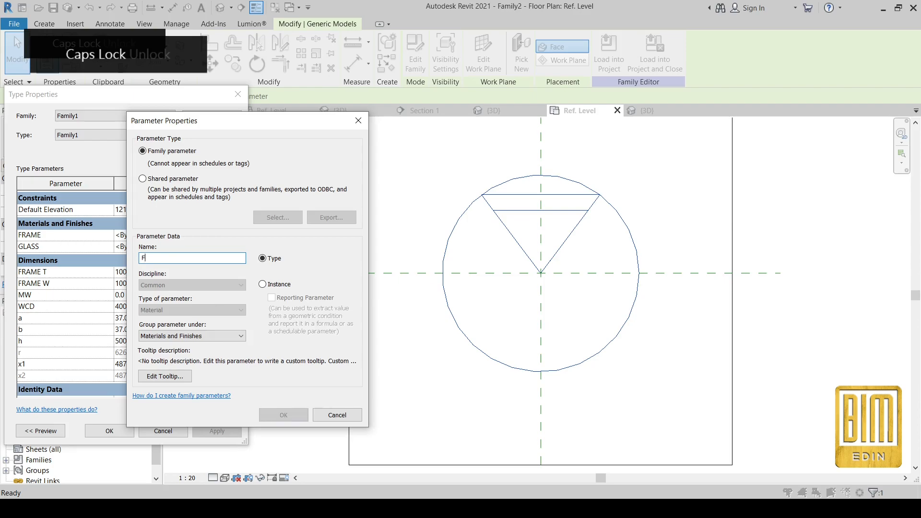
type("RAME")
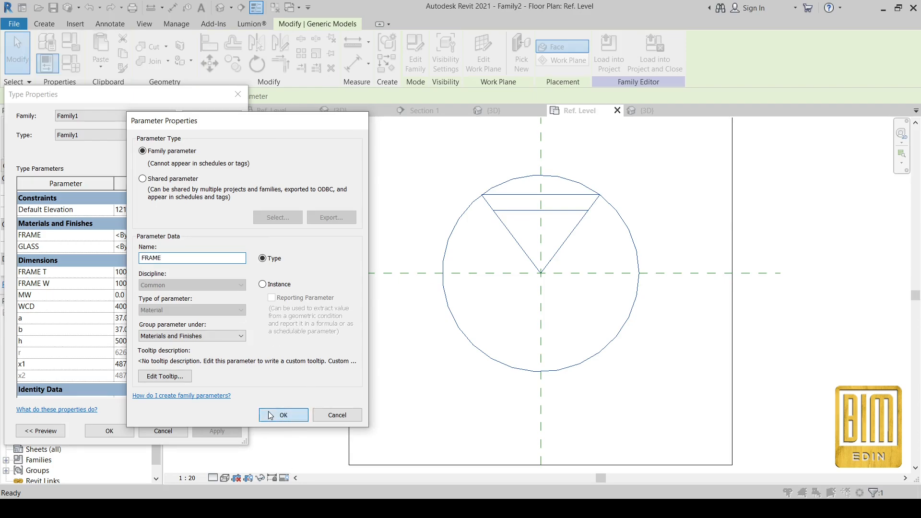
left_click(284, 415)
left_click(270, 375)
Associate the nested segment's GLASS material with a new type parameter named GLASS.
left_click(225, 247)
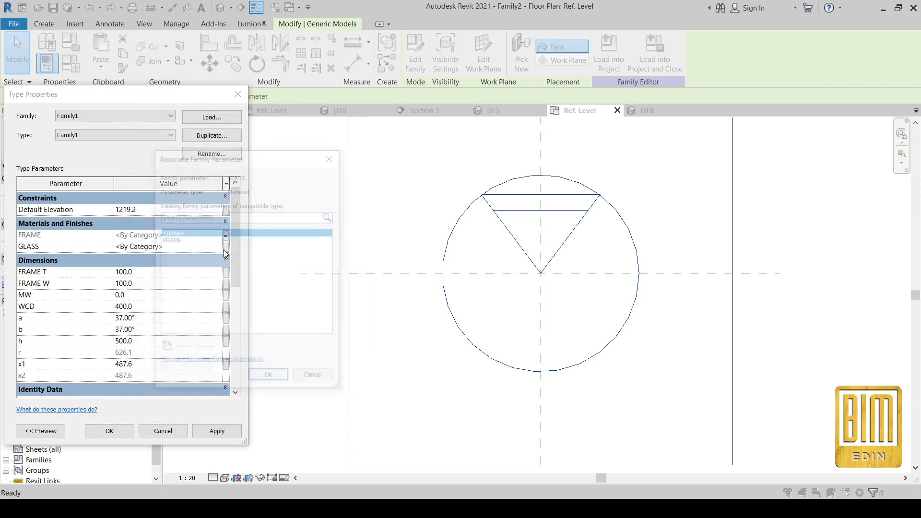
left_click(165, 348)
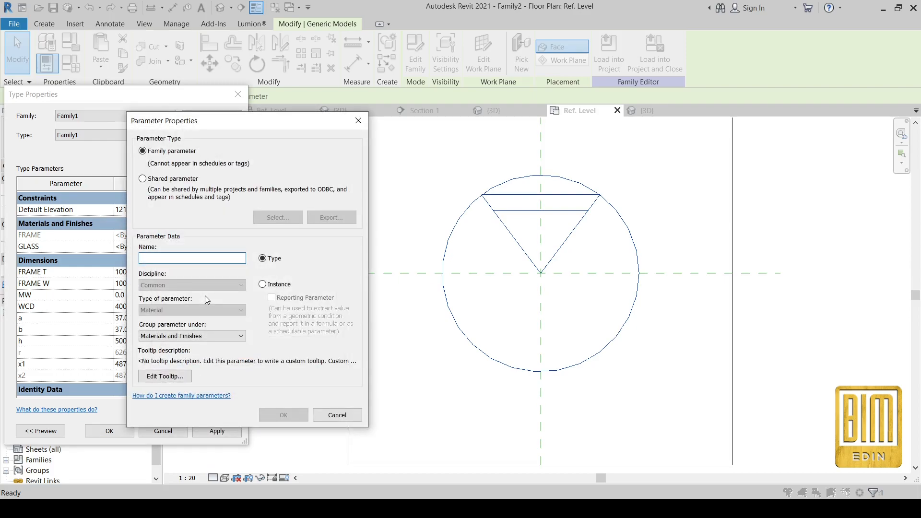
type("GLAS")
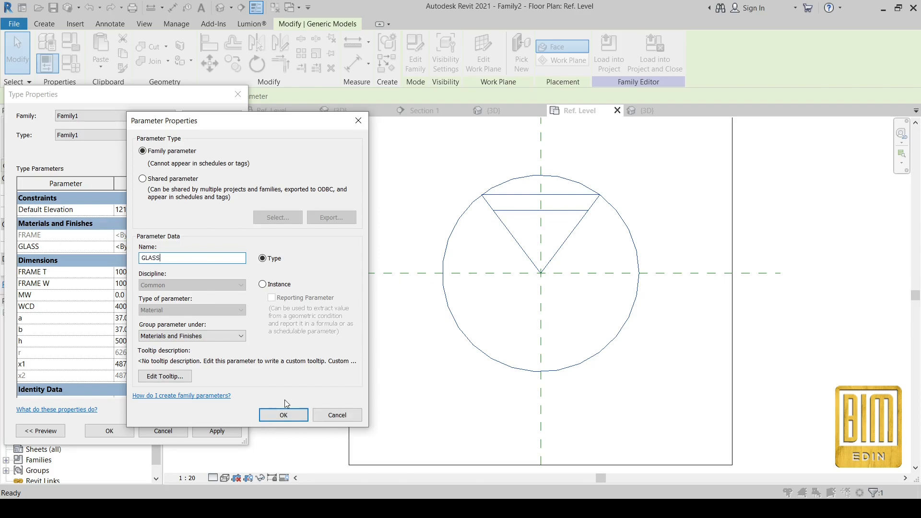
type("S")
left_click(283, 415)
left_click(264, 378)
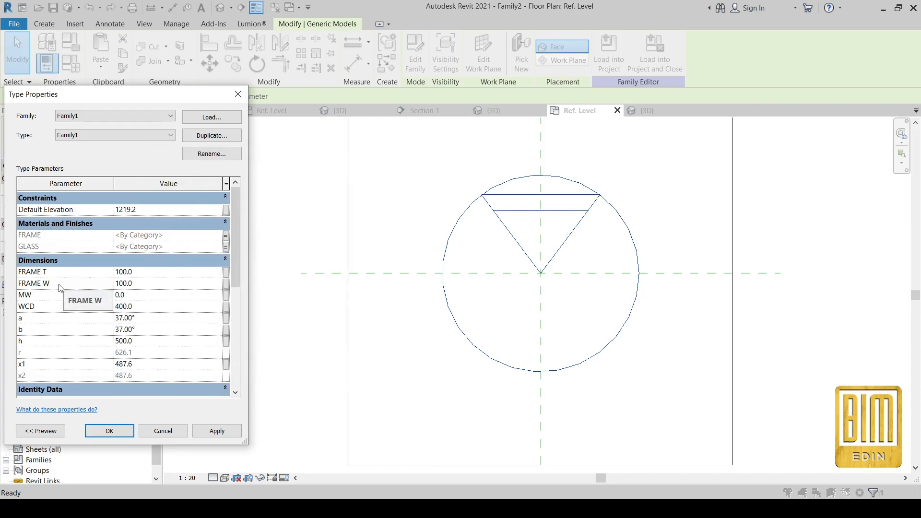
Associate the nested segment's FRAME T dimension with a new type length parameter named FRAME T.
left_click(225, 272)
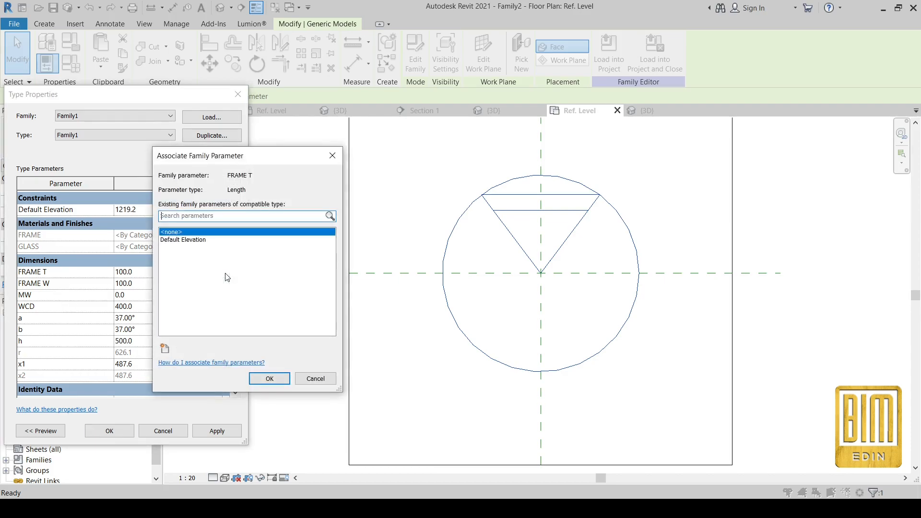
left_click(164, 348)
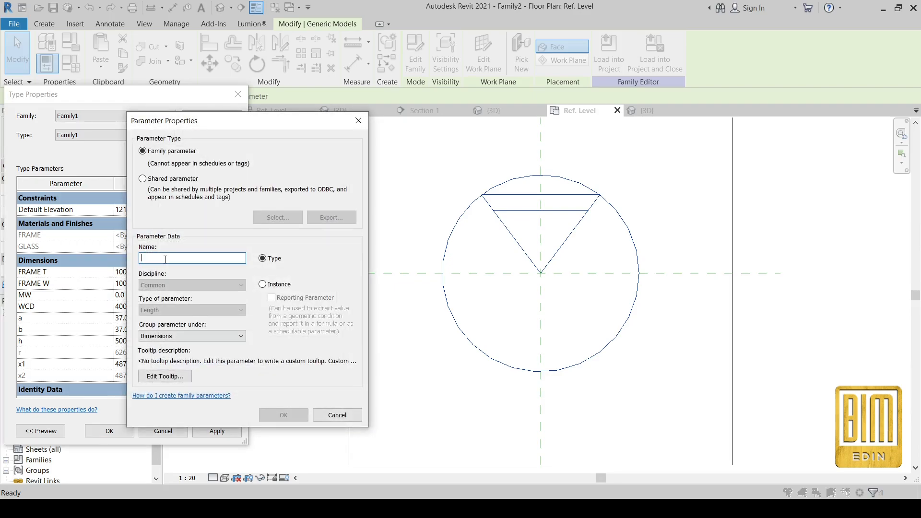
type("FRAME T")
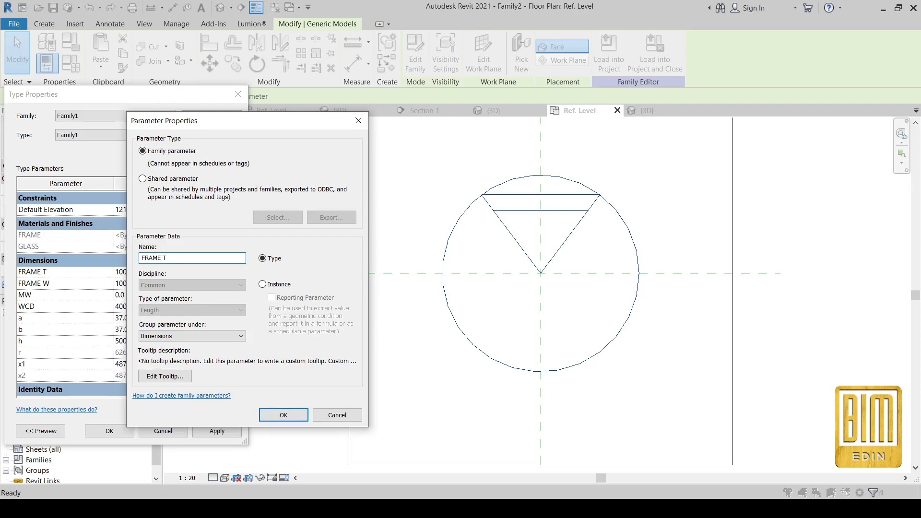
left_click(284, 415)
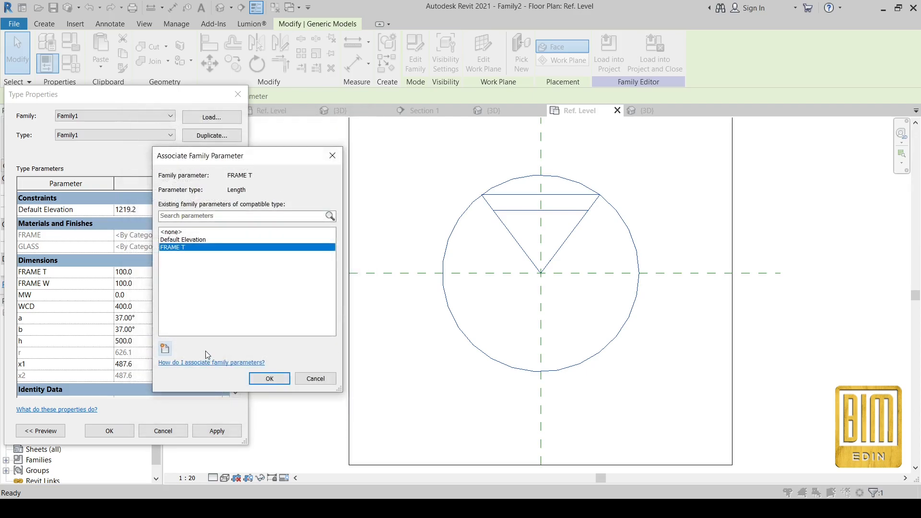
left_click(284, 376)
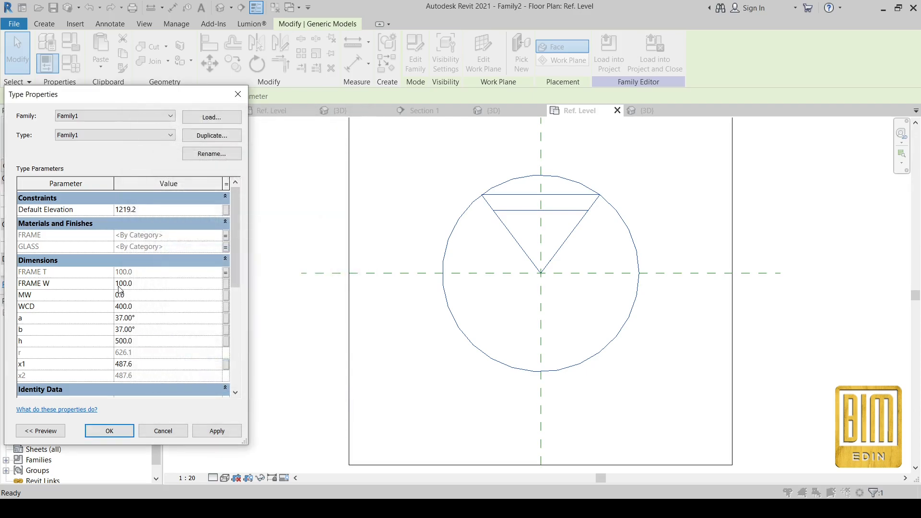
Associate the nested segment's FRAME W dimension with a new type length parameter named FRAME W.
left_click(226, 283)
left_click(165, 337)
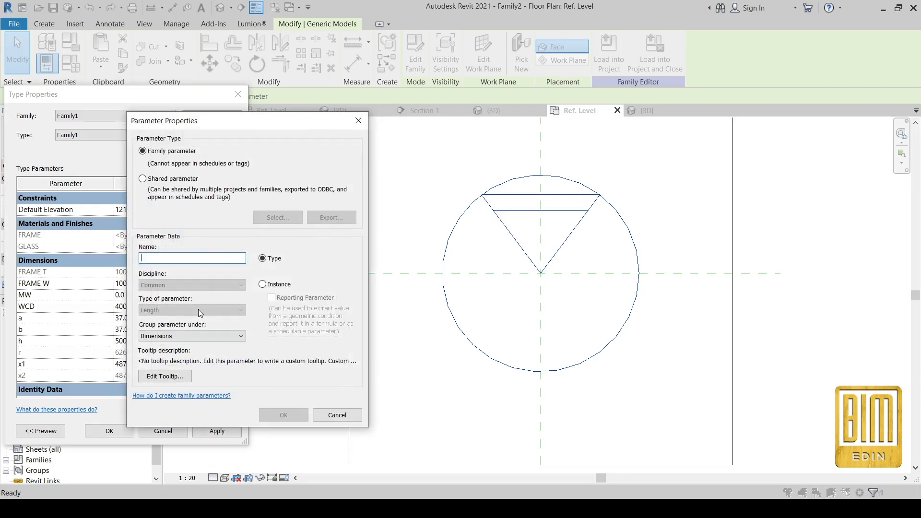
type("FRAME W")
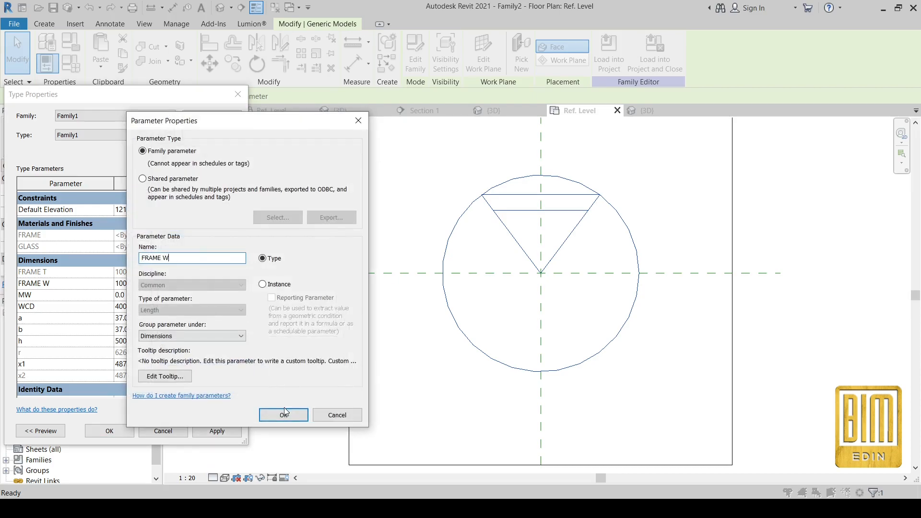
left_click(284, 415)
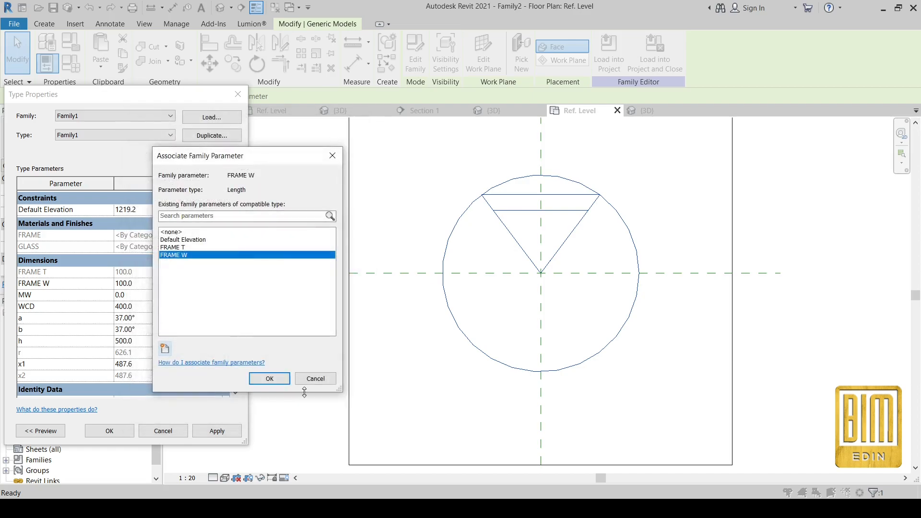
left_click(268, 379)
Associate the nested segment's MW dimension with a new type length parameter named MW.
left_click(225, 295)
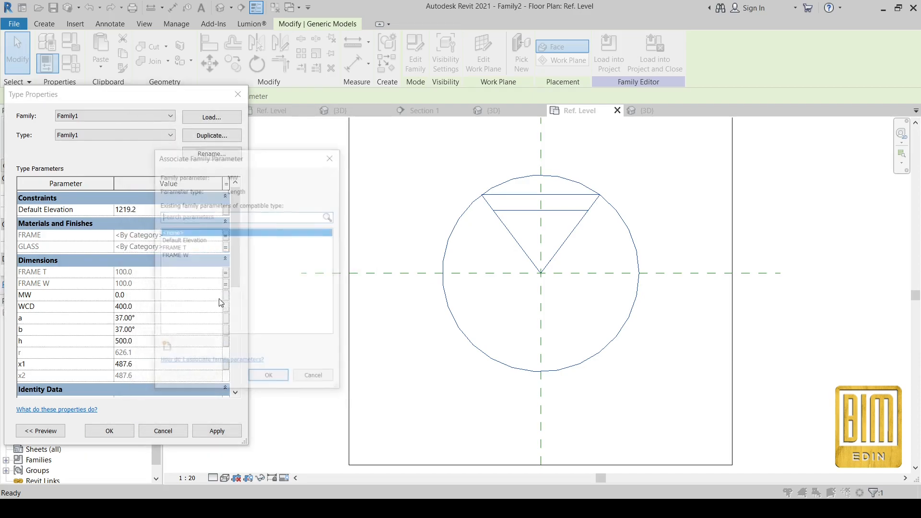
left_click(166, 349)
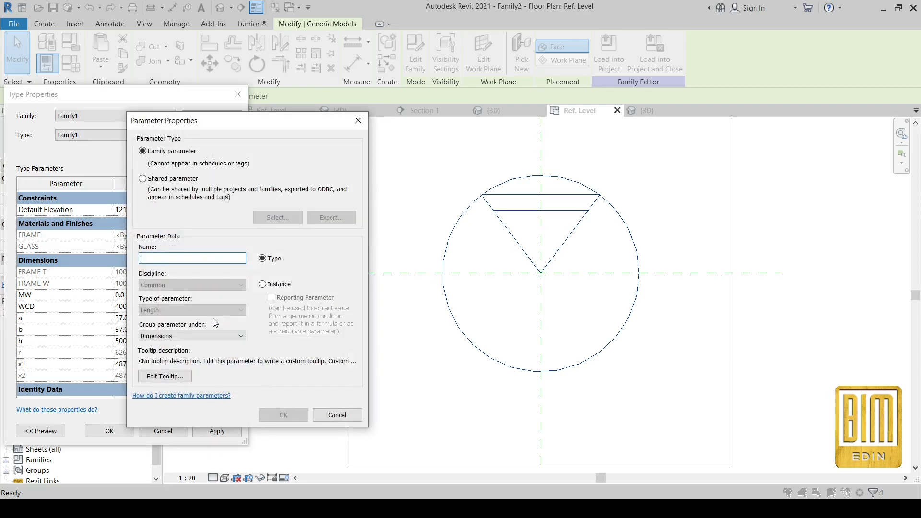
type("MW")
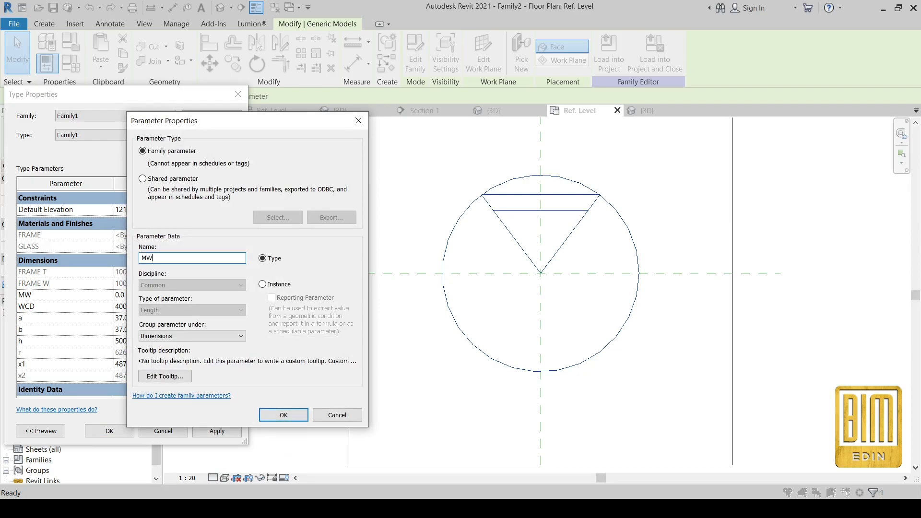
left_click(283, 415)
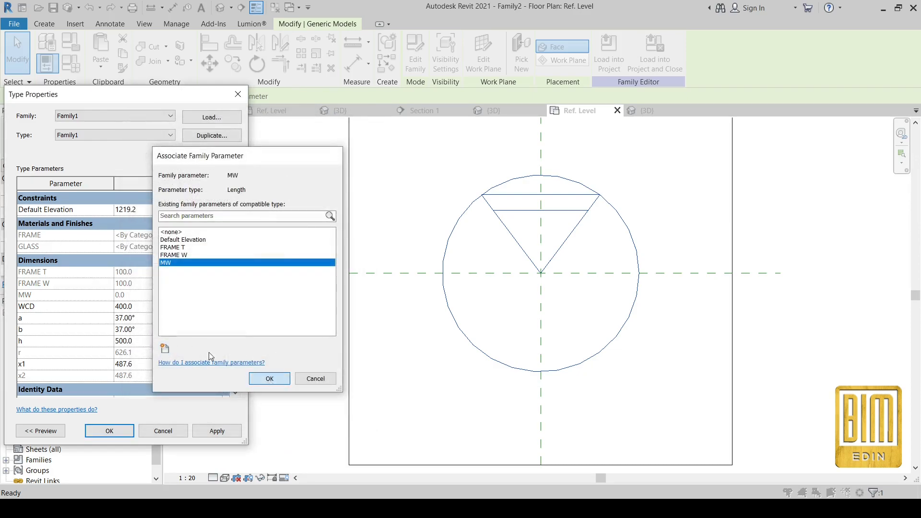
left_click(270, 379)
Associate the nested segment's WCD dimension with a new type length parameter named WCD.
left_click(225, 306)
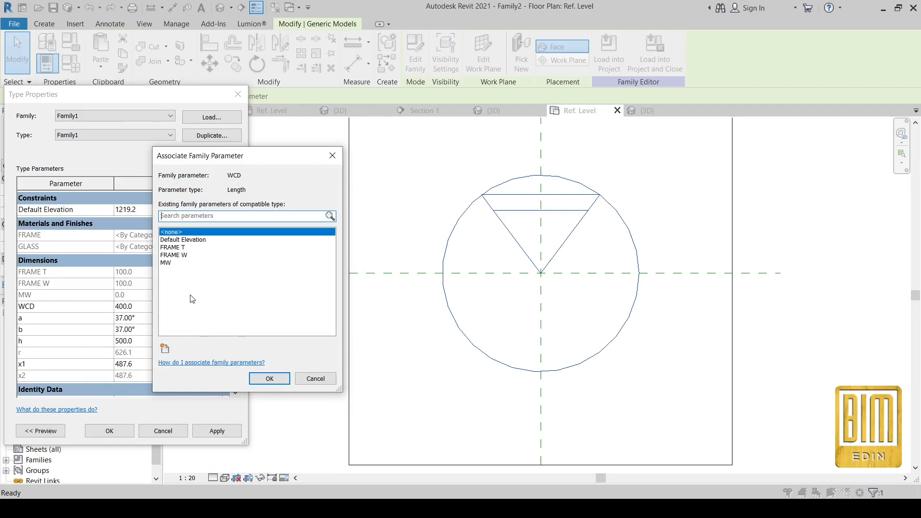
left_click(165, 348)
type("WCD")
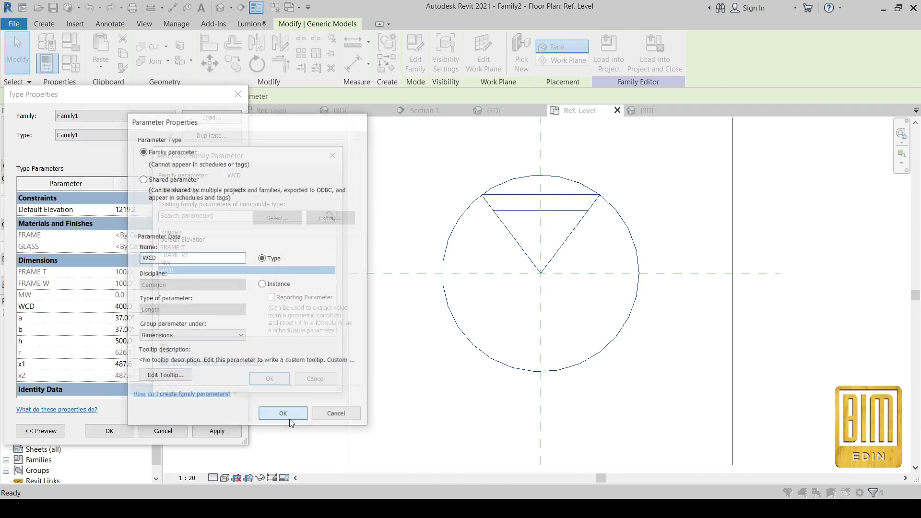
left_click(288, 417)
left_click(269, 379)
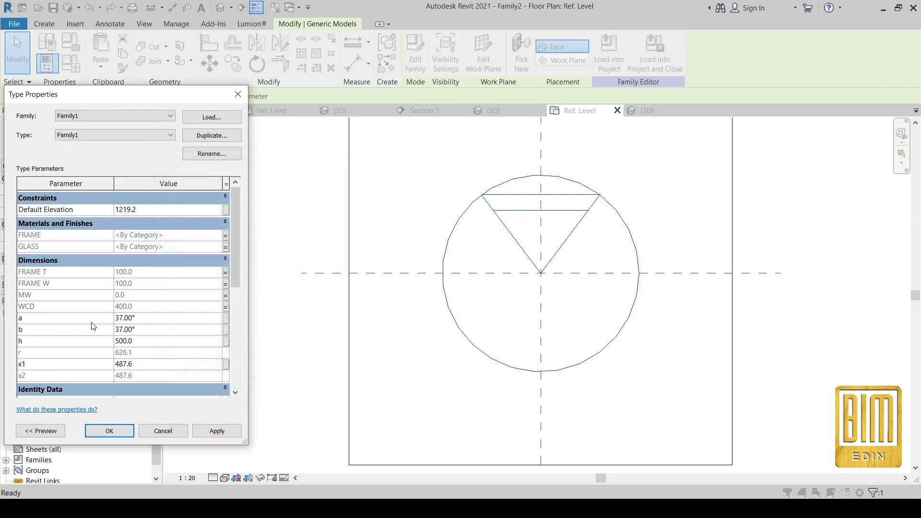
Associate the nested segment's angle a with a new type angle parameter named with a lowercase a.
left_click(226, 319)
left_click(164, 349)
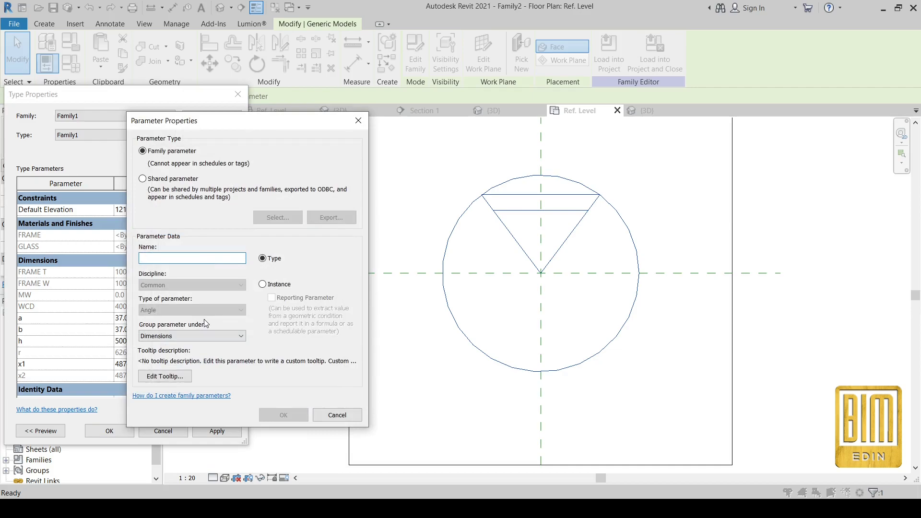
type("A")
key("BackSpace")
key("Caps_Lock")
type("a")
left_click(282, 415)
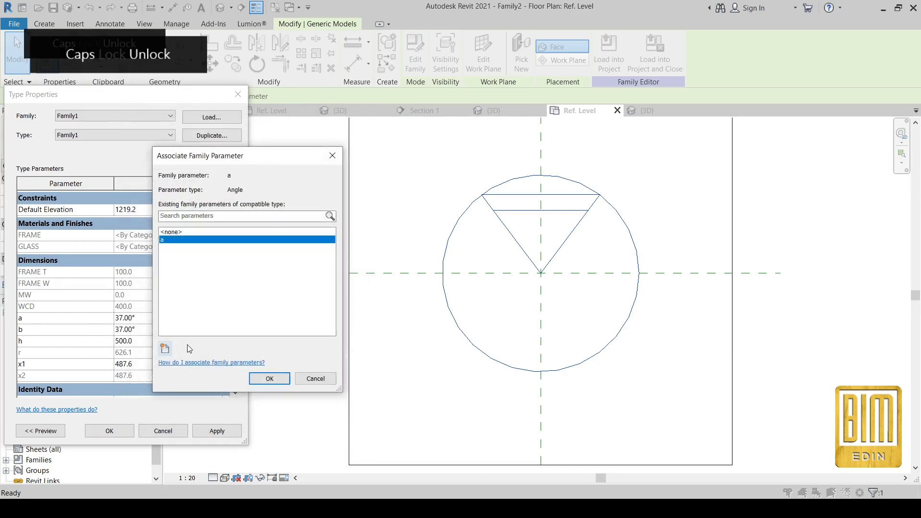
left_click(265, 378)
left_click(226, 331)
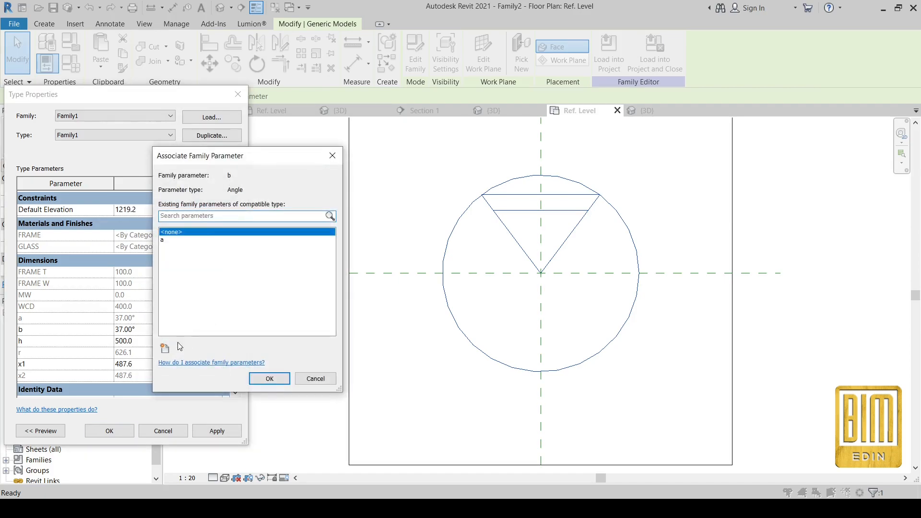
left_click(166, 348)
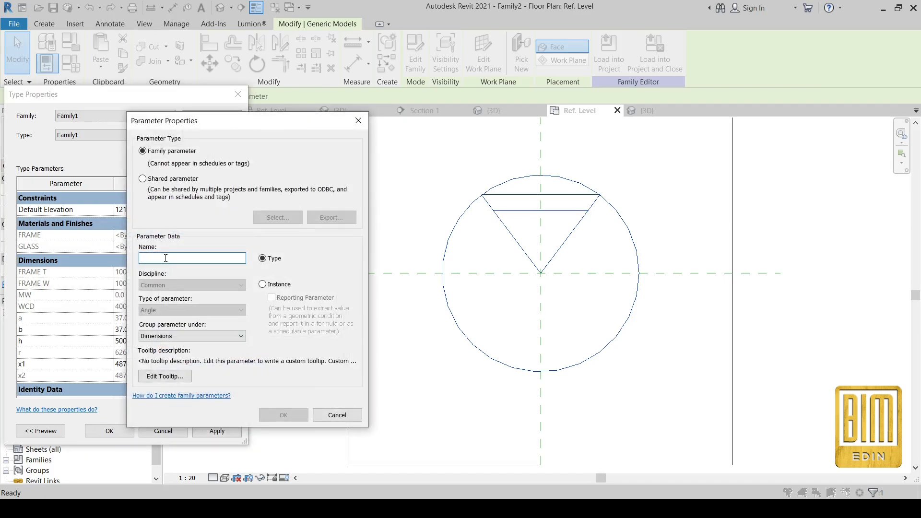
left_click(358, 120)
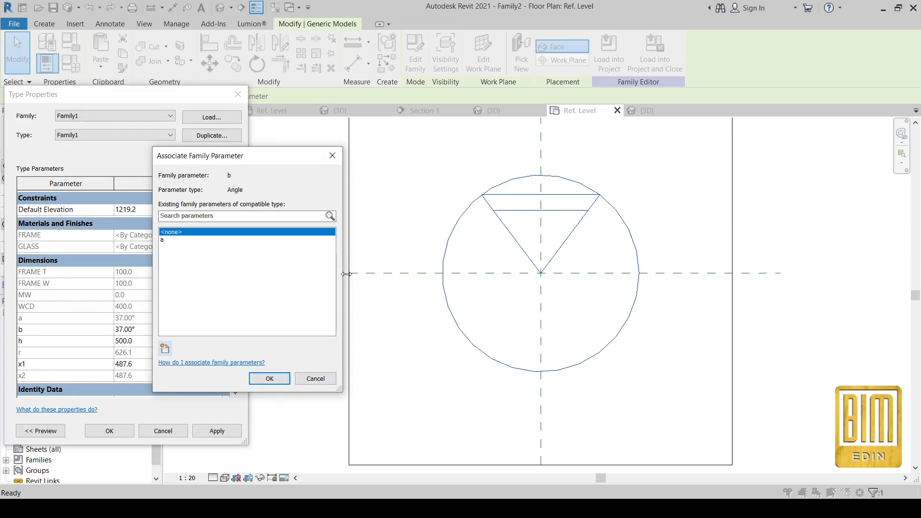
left_click(270, 379)
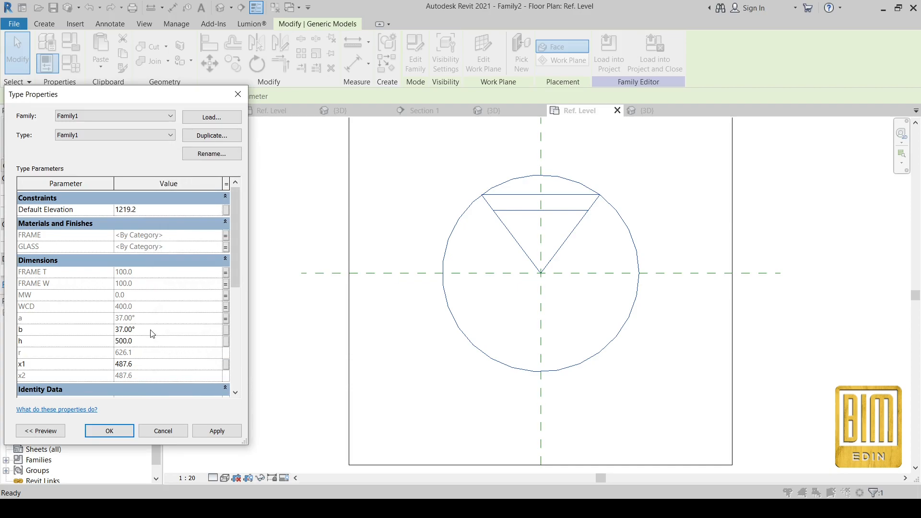
Associate the nested segment's h dimension with a new type length parameter named h.
left_click(226, 342)
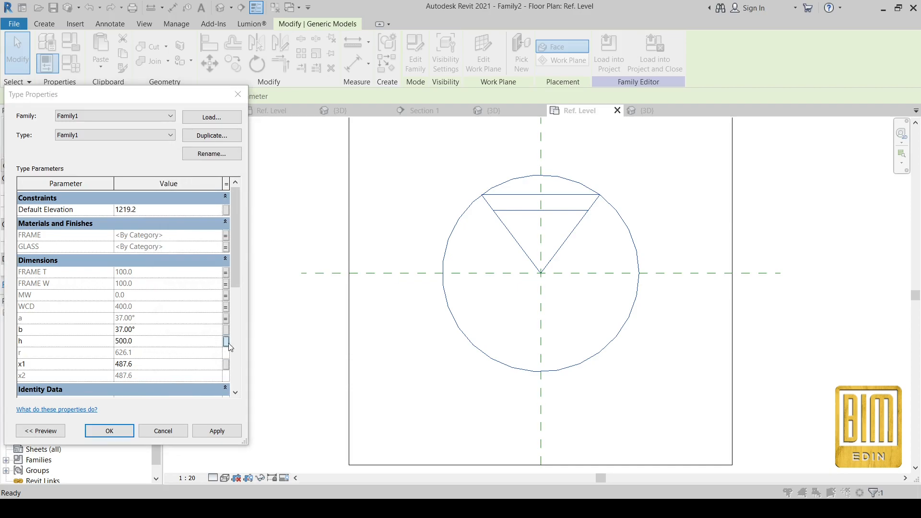
left_click(166, 349)
type("h")
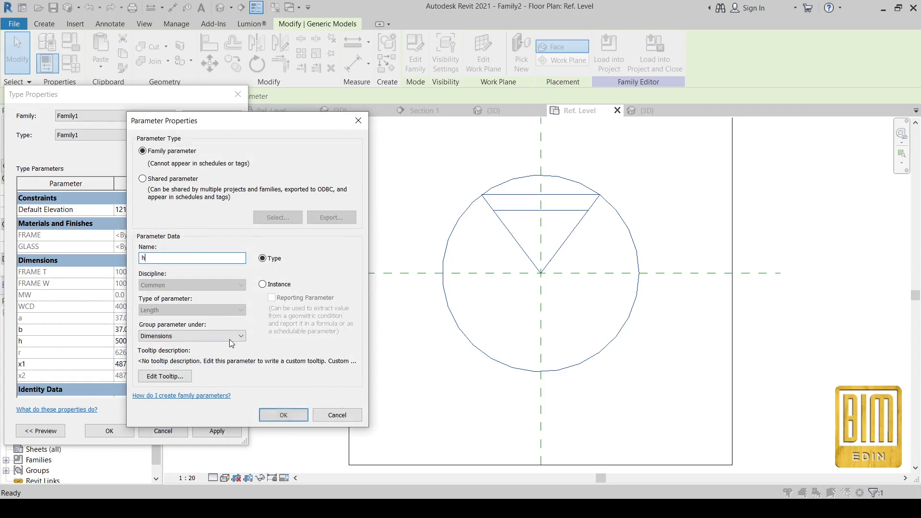
left_click(283, 414)
left_click(270, 379)
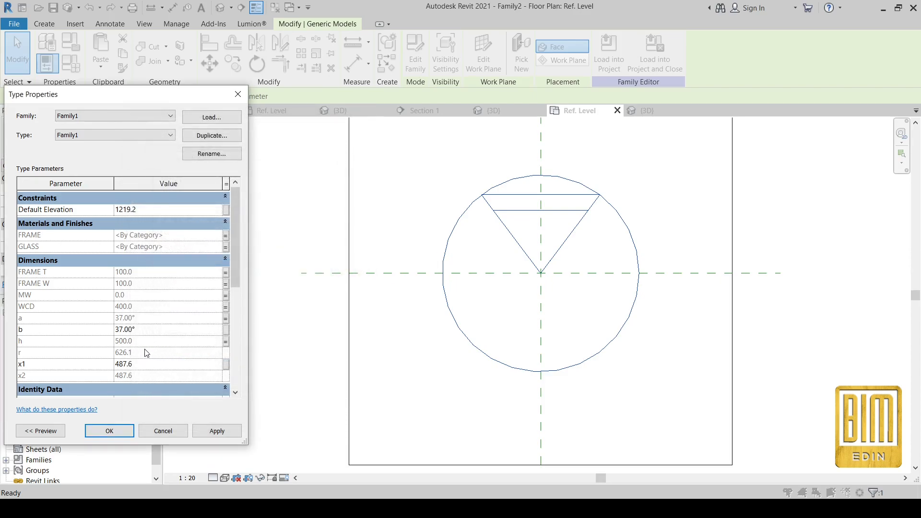
scroll(162, 312, "down", 5)
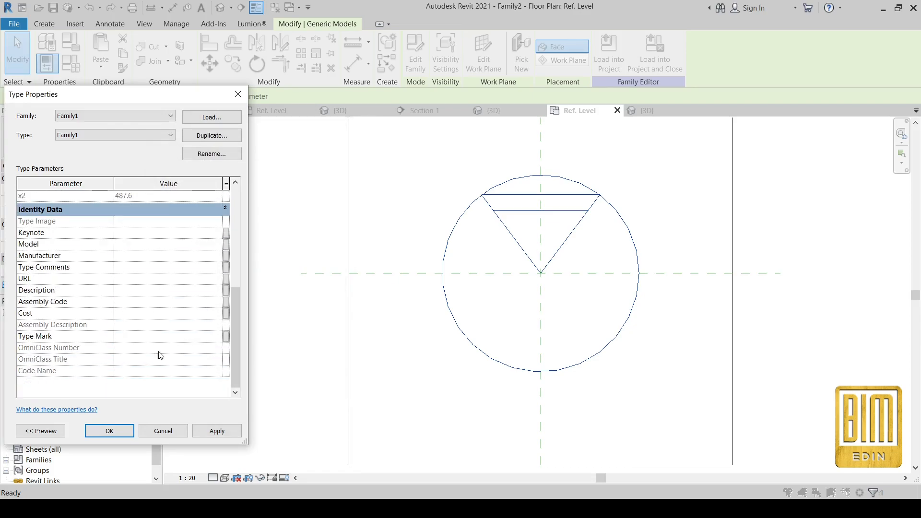
left_click(124, 432)
Add an integer type parameter named Nuber to the host family, grouped under Other, and set its value to 8.
left_click(71, 62)
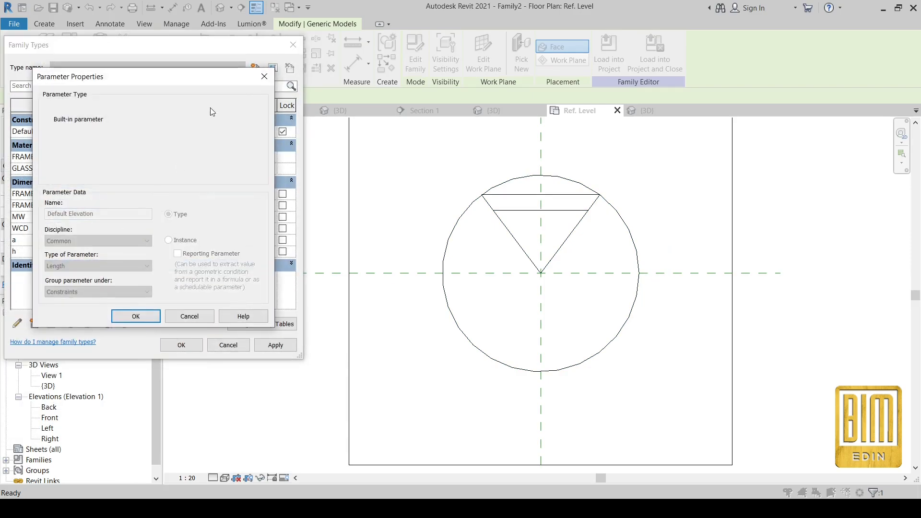
left_click(264, 77)
left_click(30, 323)
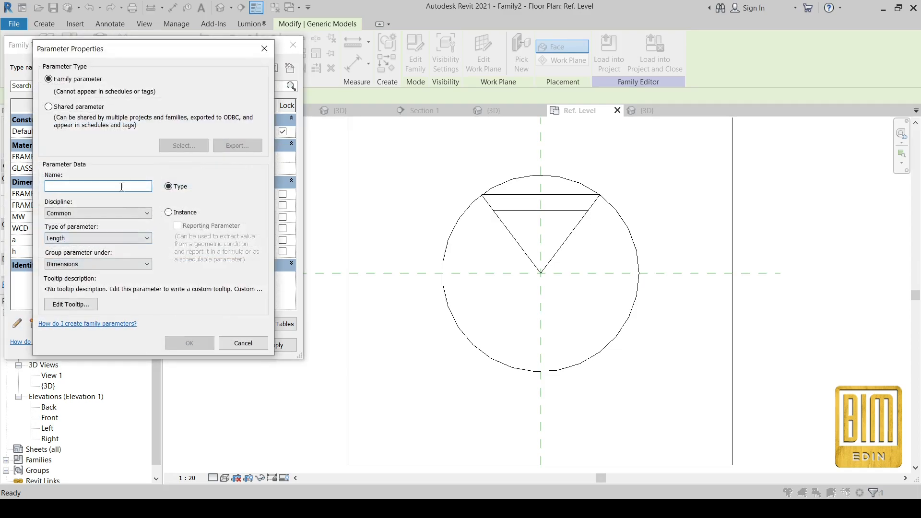
left_click(113, 214)
left_click(113, 214)
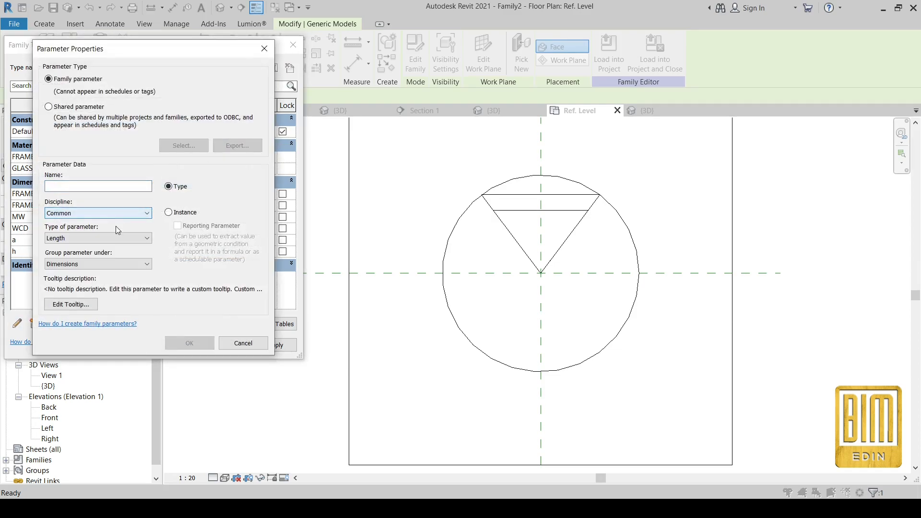
left_click(118, 238)
left_click(111, 256)
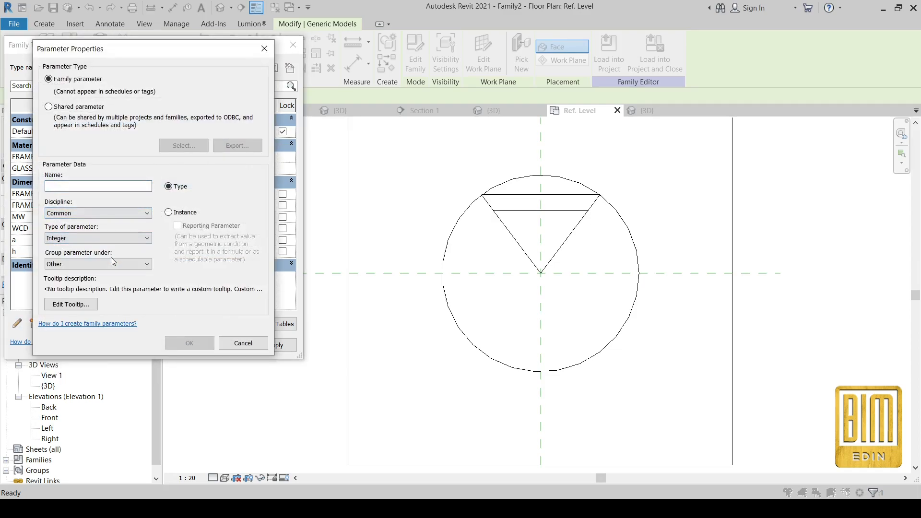
left_click(87, 186)
type("Nuber")
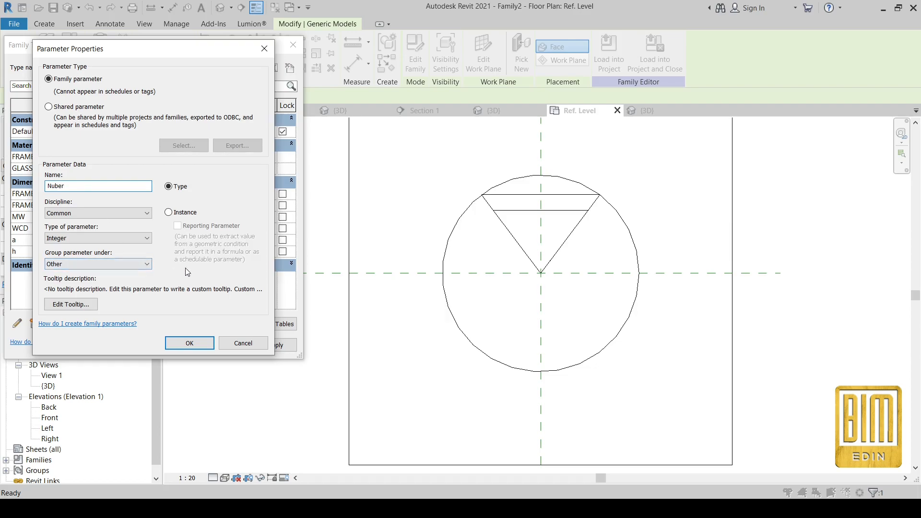
left_click(196, 343)
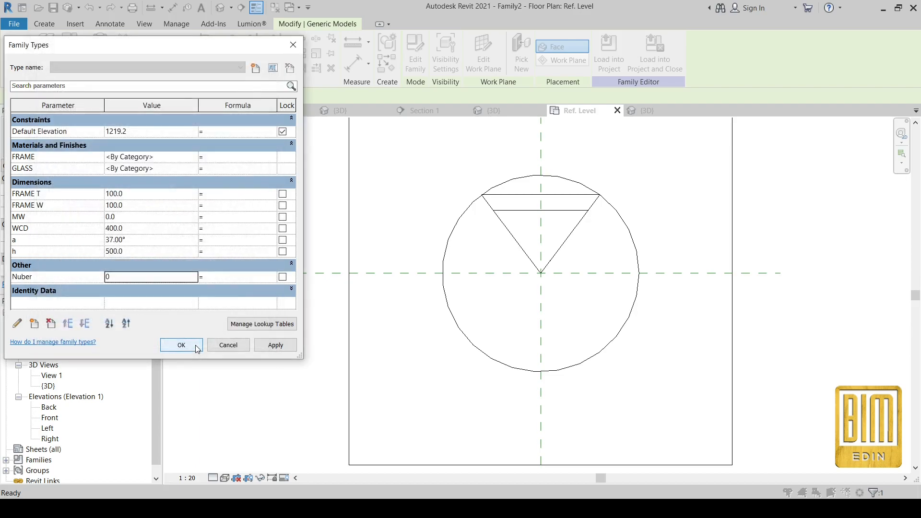
left_click(145, 278)
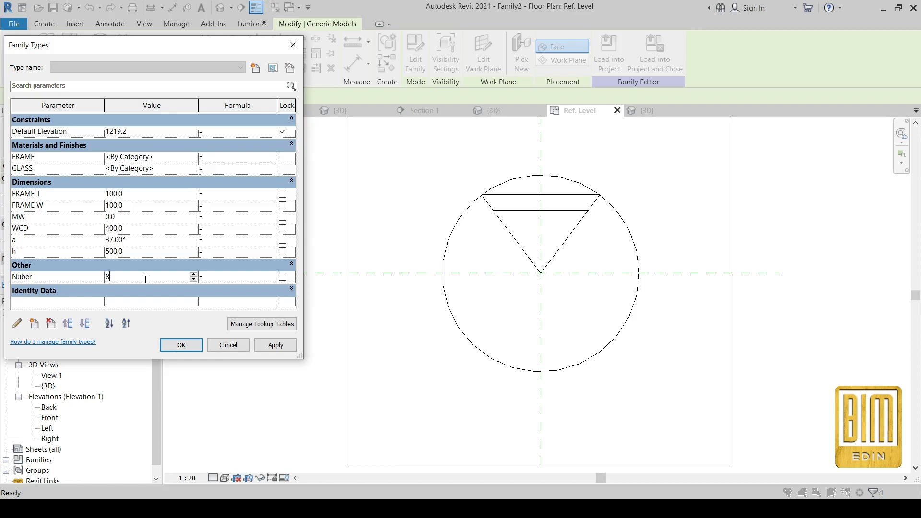
left_click(184, 345)
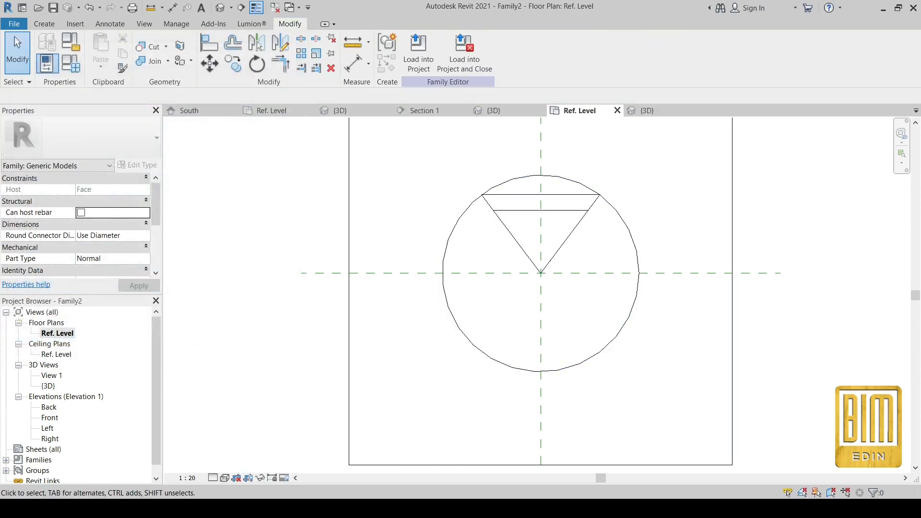
left_click(487, 248)
left_click(71, 63)
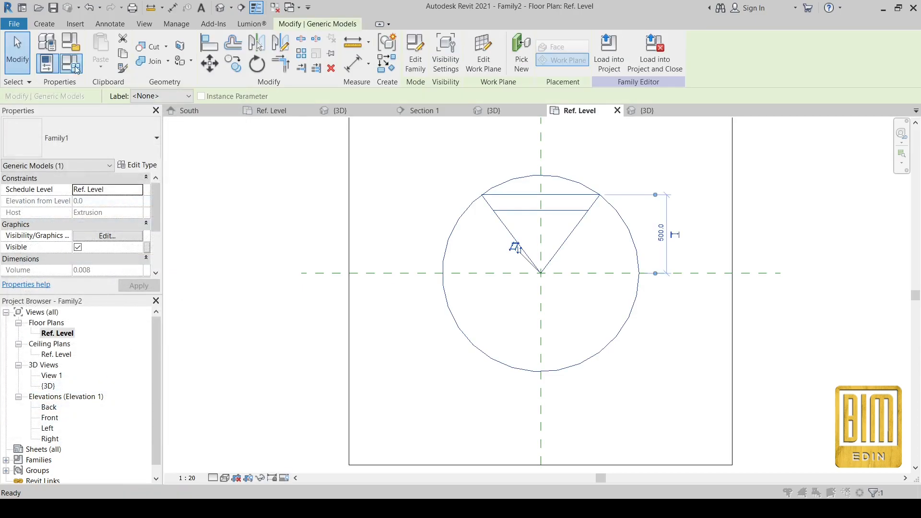
left_click(76, 69)
scroll(158, 289, "down", 1)
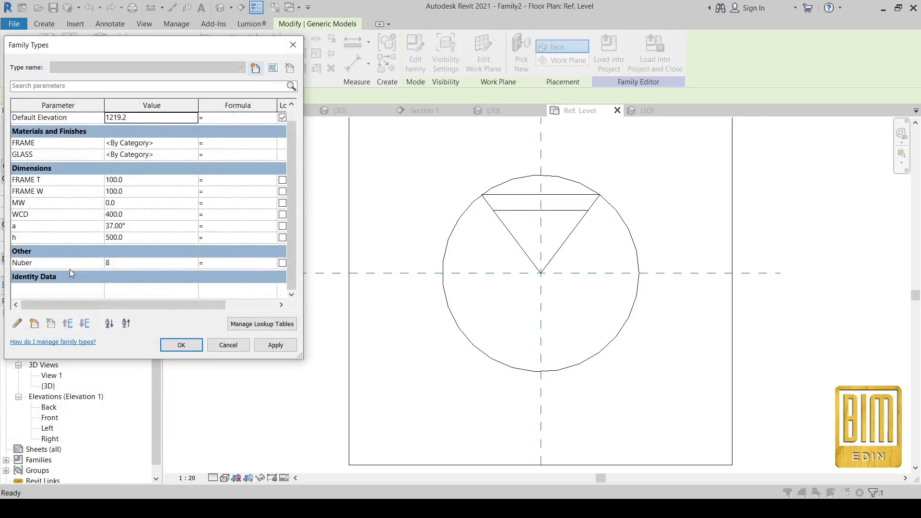
left_click(179, 344)
left_click(518, 209)
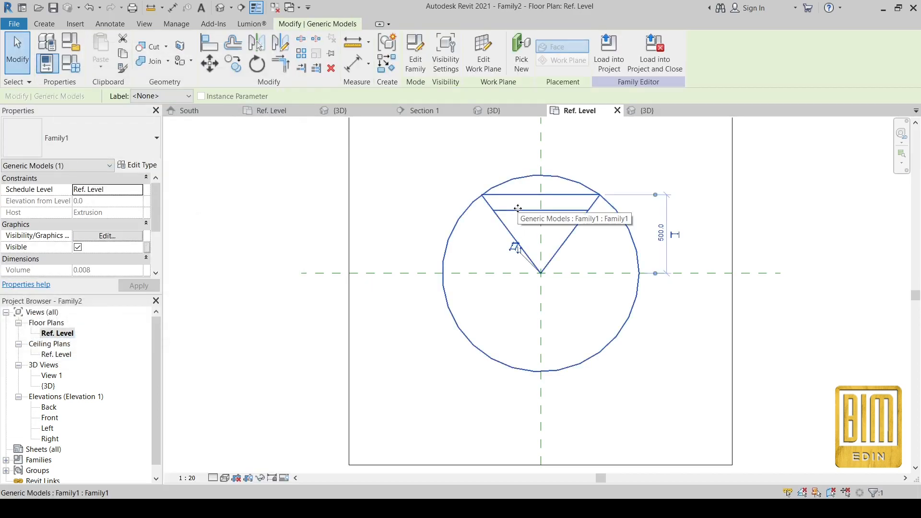
key("Escape")
Give the host family's angle parameter a the formula 360/Nuber.
left_click(71, 63)
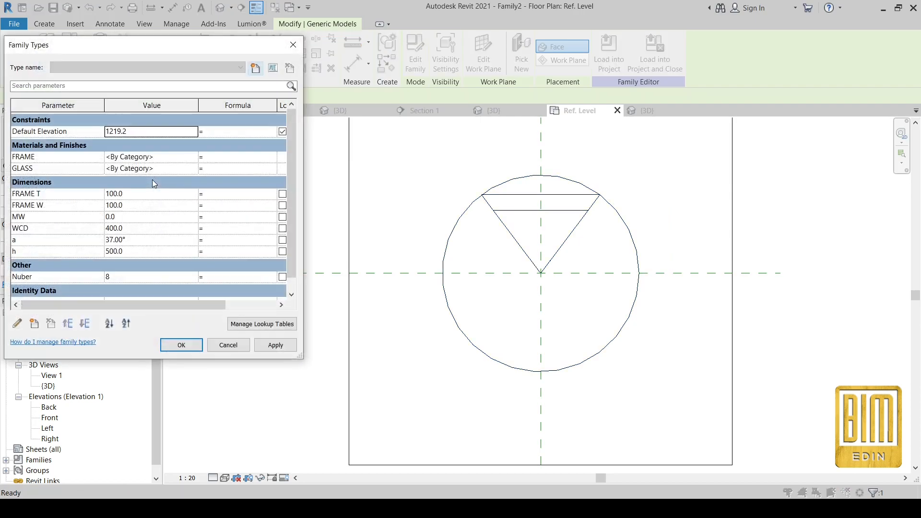
scroll(128, 235, "down", 1)
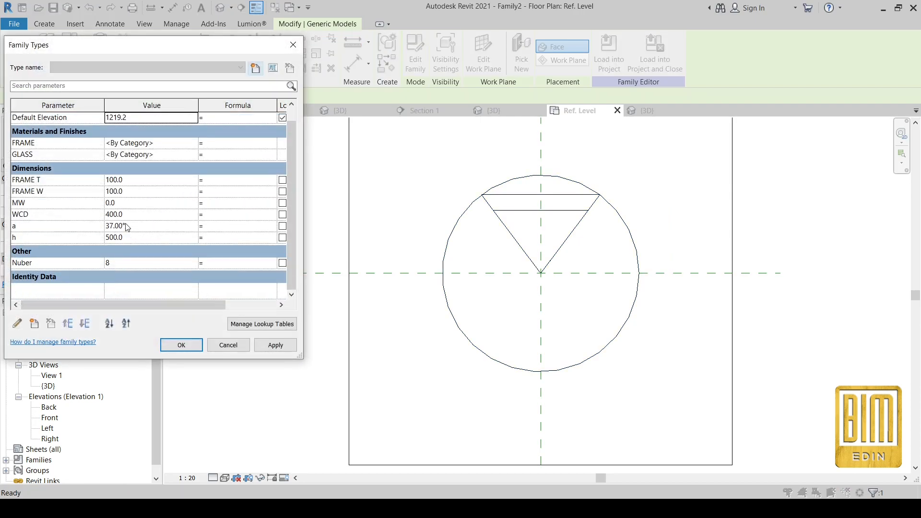
left_click(218, 227)
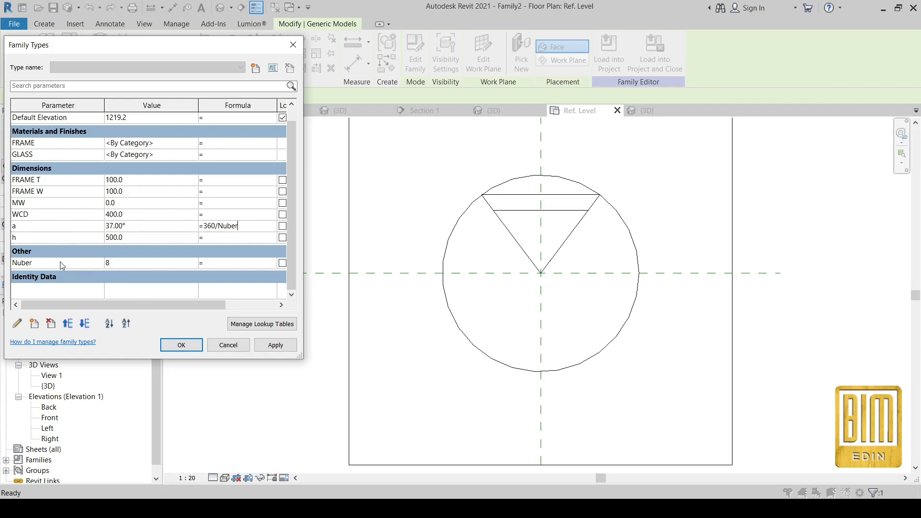
Rename the Nuber parameter as Number.
left_click(41, 266)
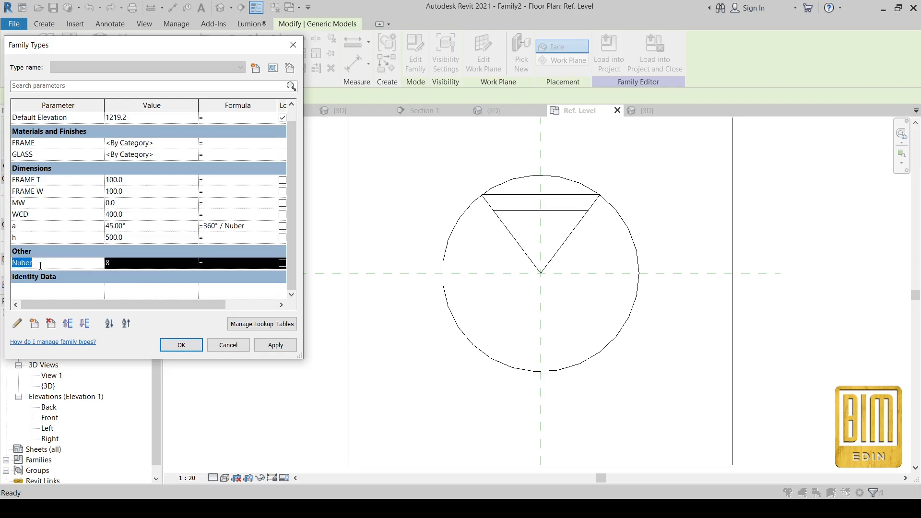
left_click(17, 323)
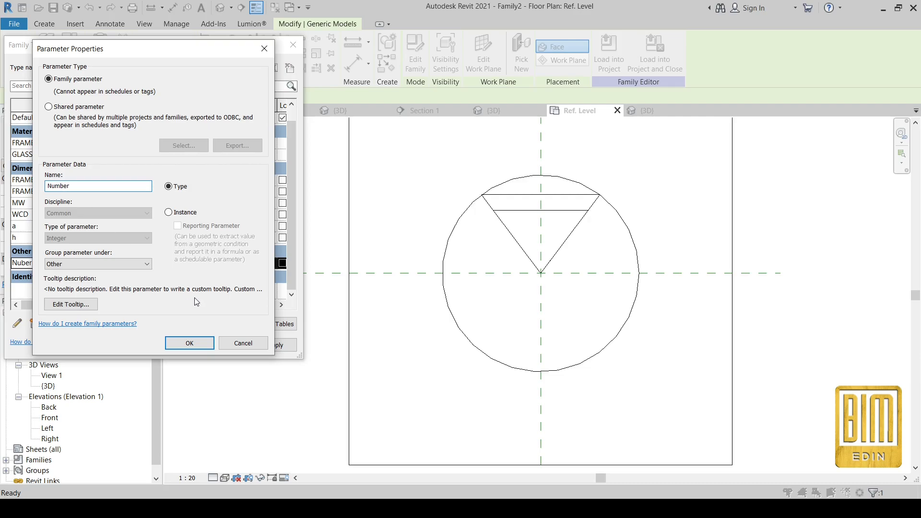
left_click(189, 343)
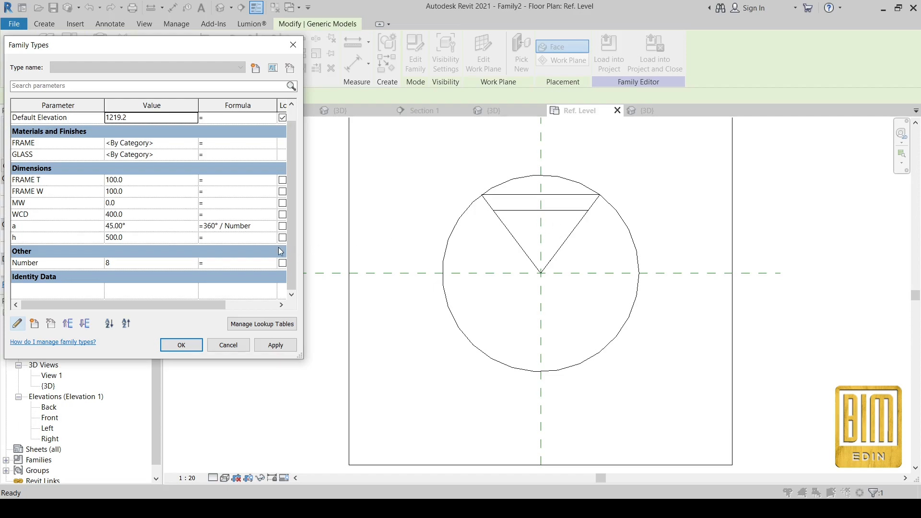
Change the formula of angle a to (360° / Number) / 2 and apply it to the family.
left_click(208, 226)
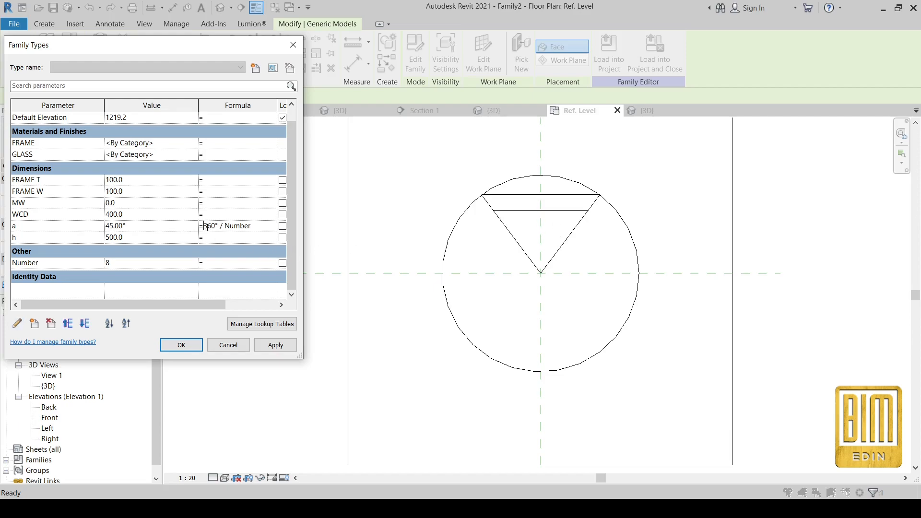
type("(")
left_click(278, 347)
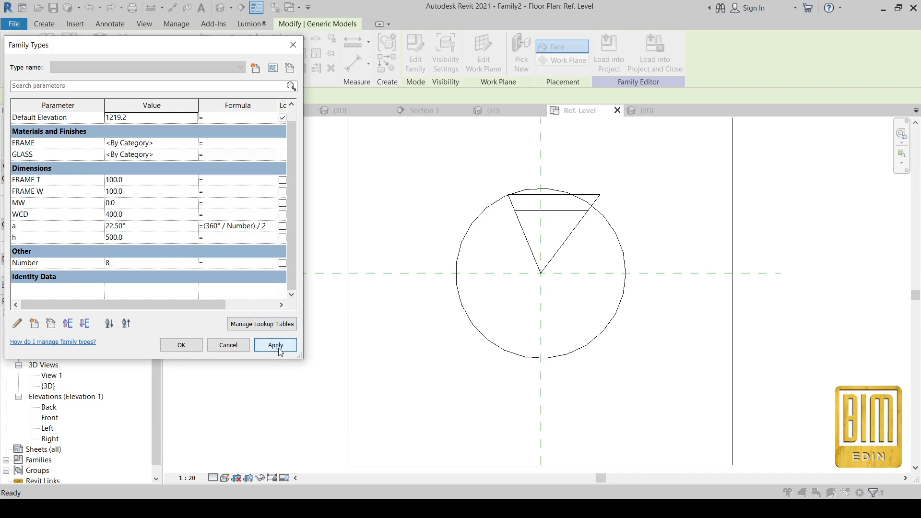
left_click(182, 345)
key("Escape")
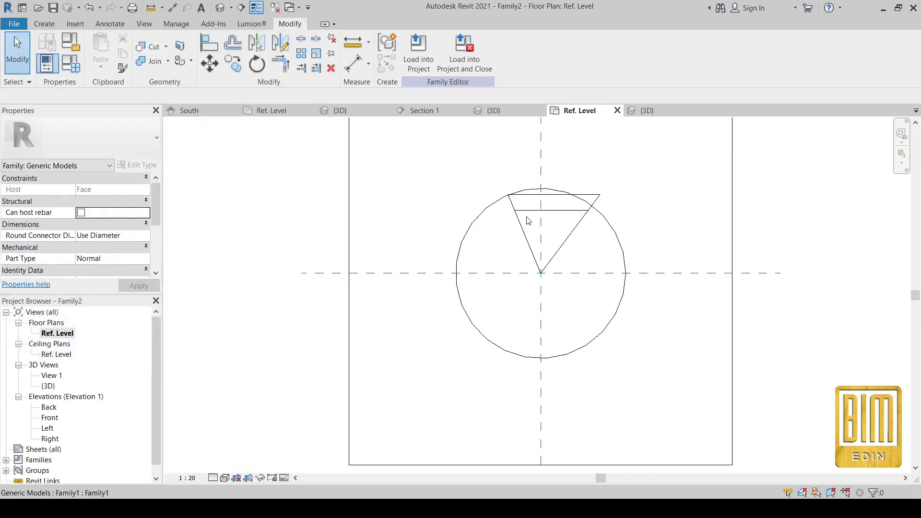
Associate the nested segment's angle b with a new type angle parameter named b and apply the change.
left_click(527, 219)
left_click(134, 165)
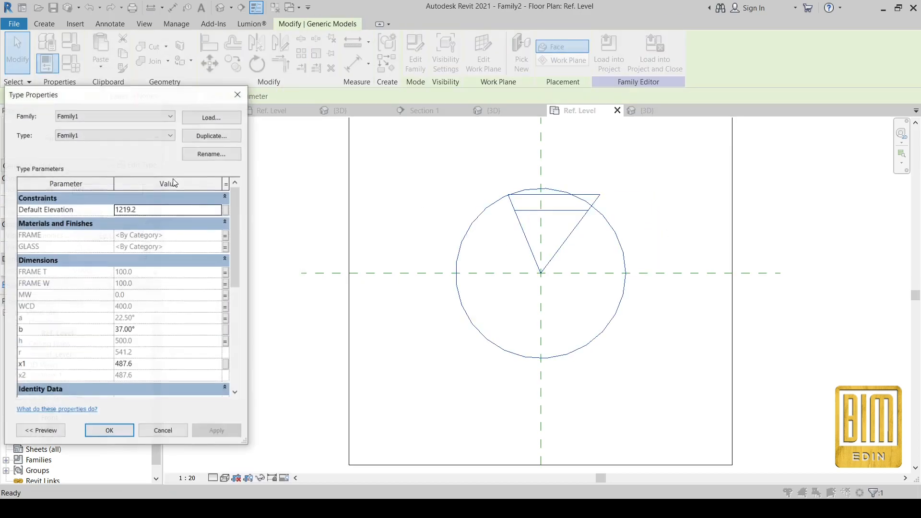
scroll(142, 300, "down", 3)
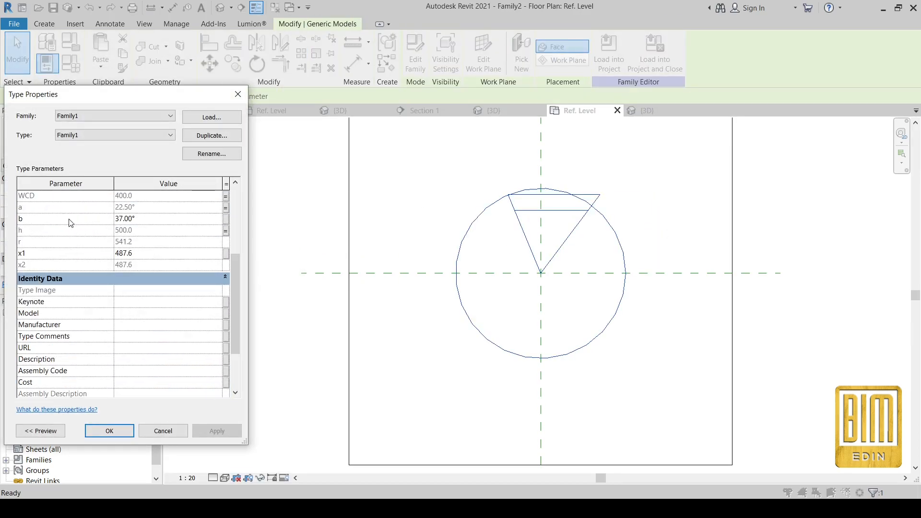
left_click(225, 220)
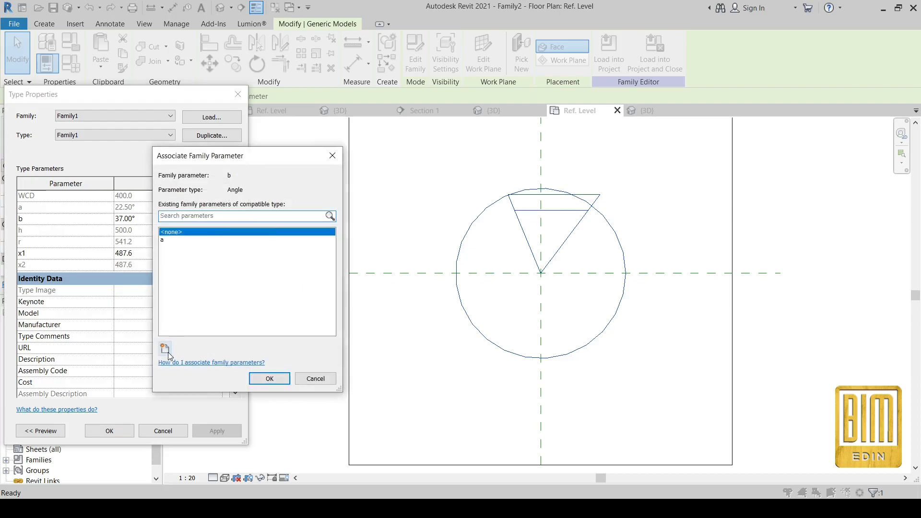
left_click(165, 350)
type("b")
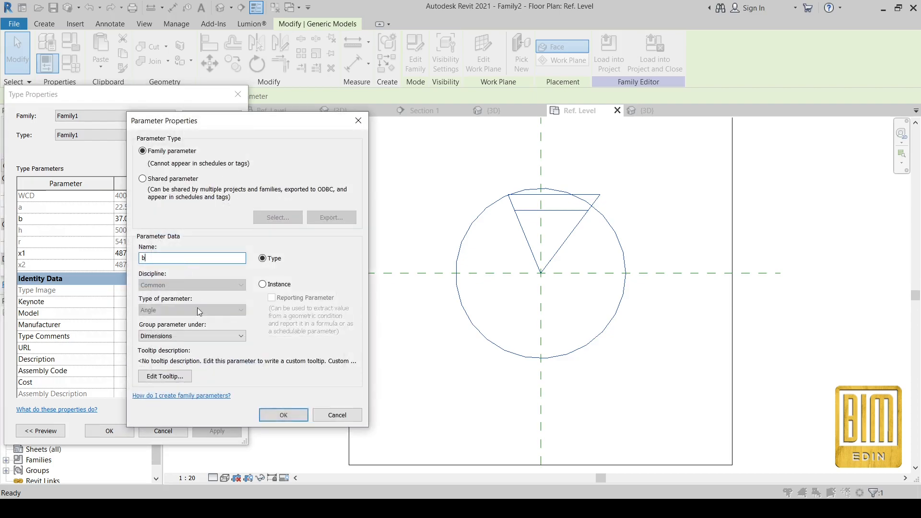
left_click(282, 415)
left_click(270, 378)
left_click(217, 431)
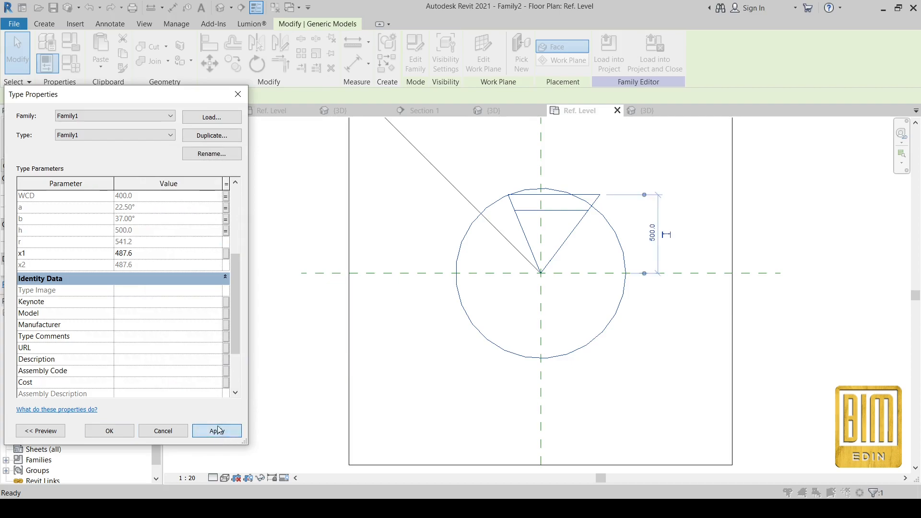
left_click(110, 431)
Give the host family's angle parameter b the formula a and apply it to the family.
left_click(70, 65)
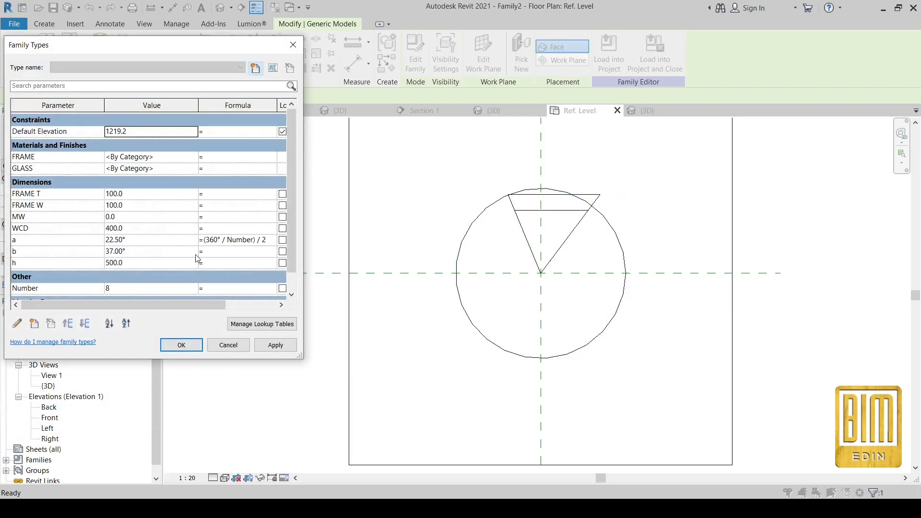
left_click(221, 255)
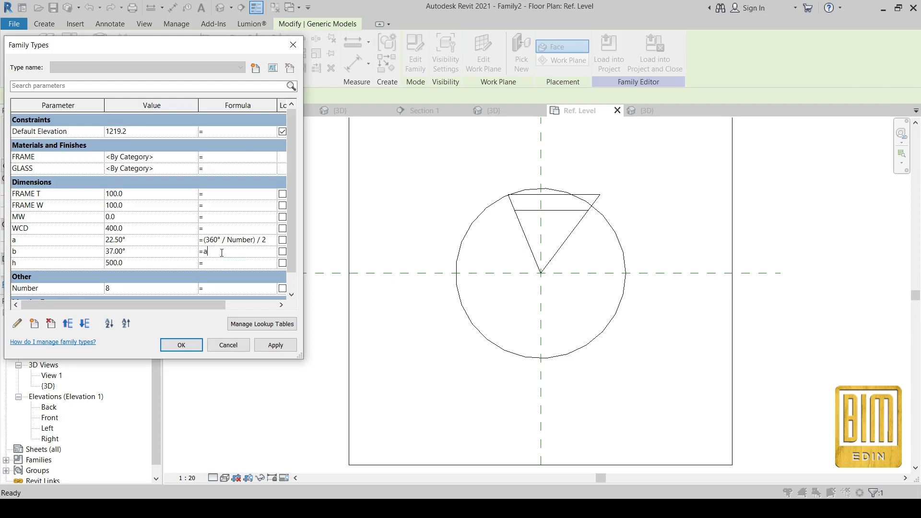
left_click(277, 346)
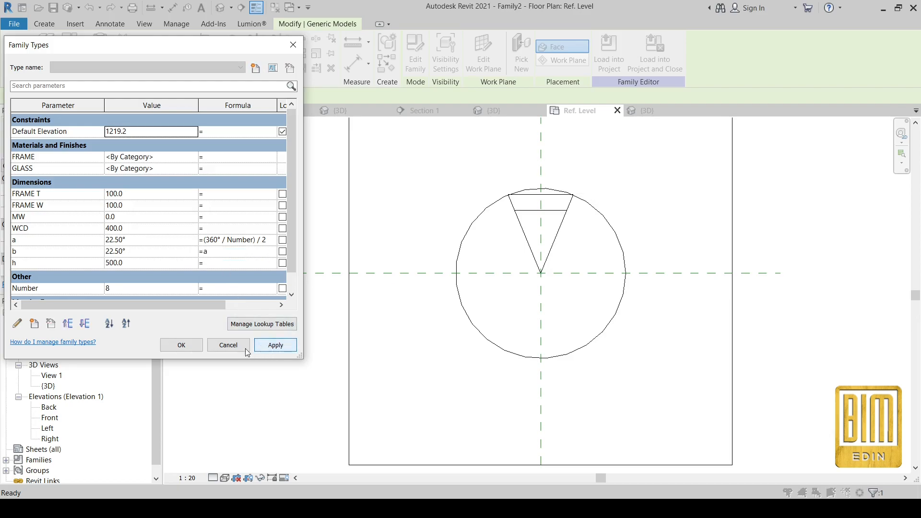
left_click(192, 347)
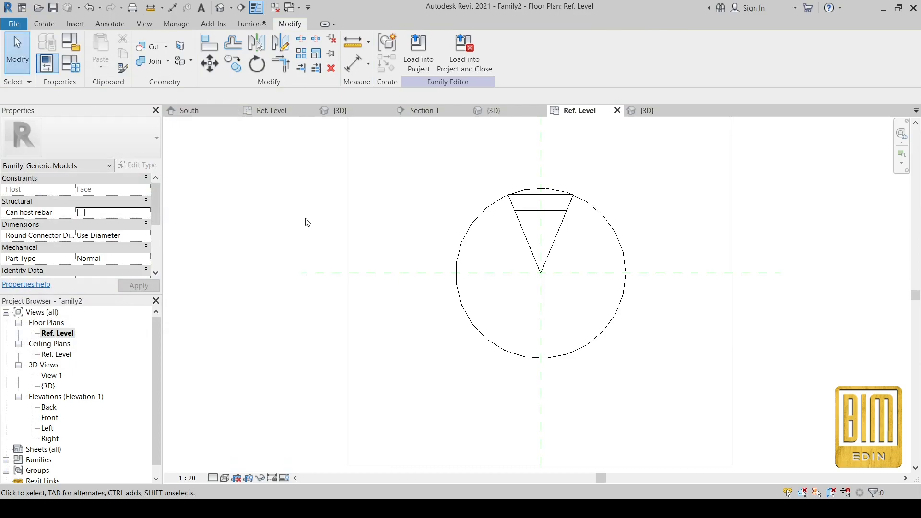
scroll(616, 197, "up", 5)
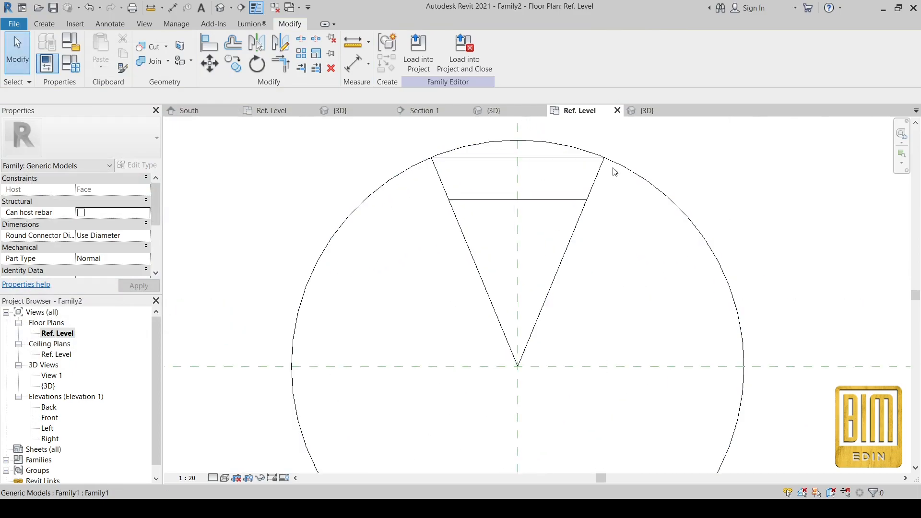
scroll(624, 156, "up", 2)
scroll(534, 189, "down", 3)
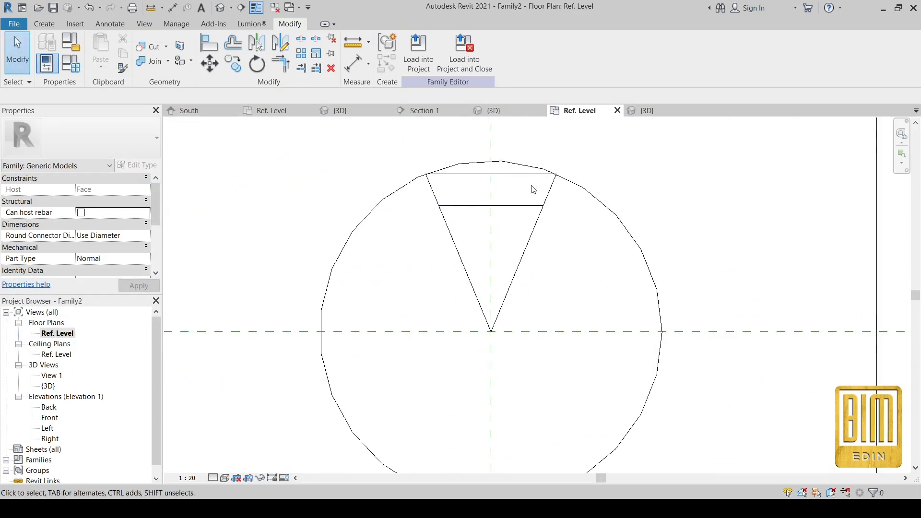
scroll(533, 189, "down", 2)
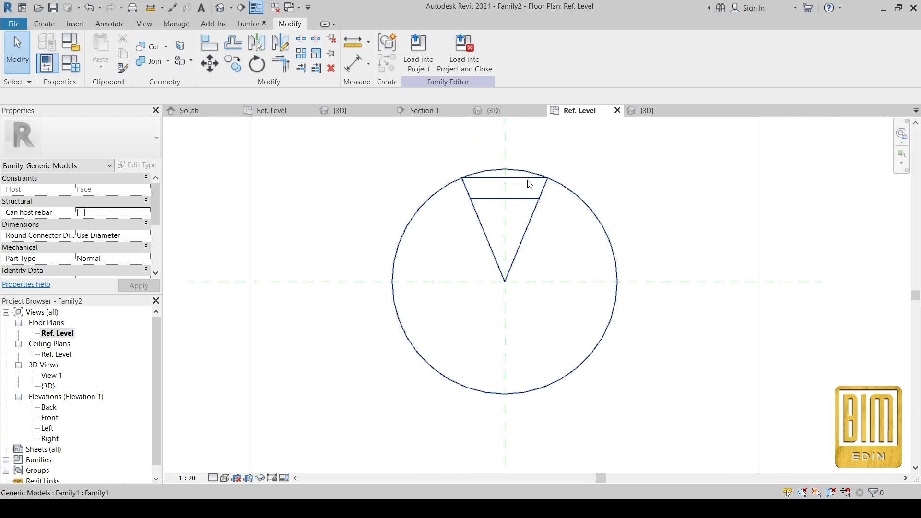
left_click(529, 185)
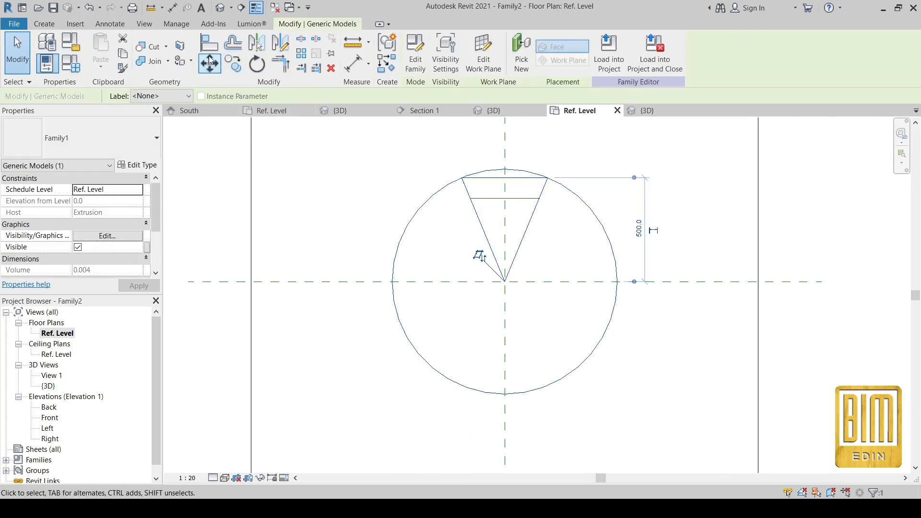
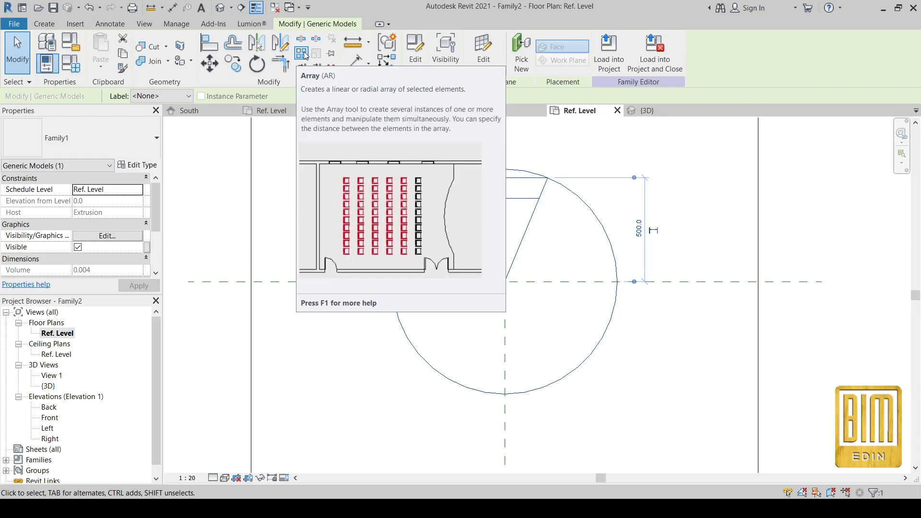
left_click(304, 54)
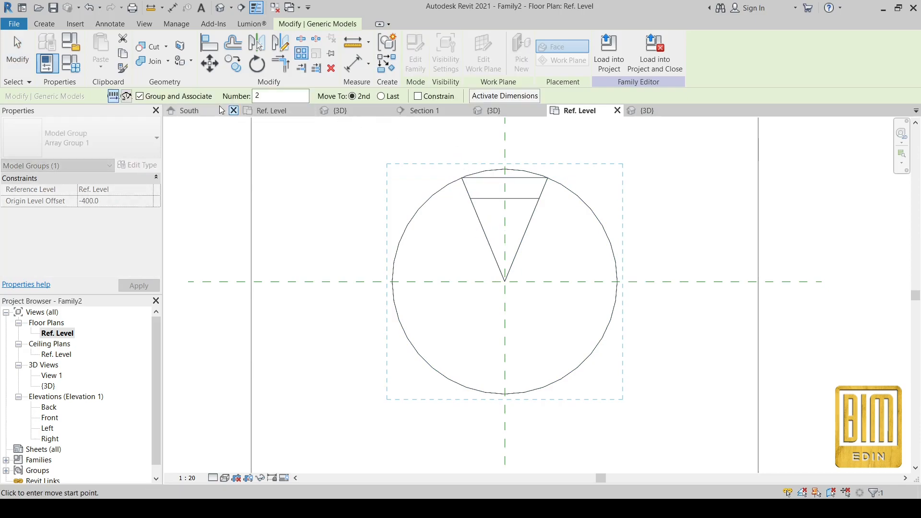
left_click(126, 96)
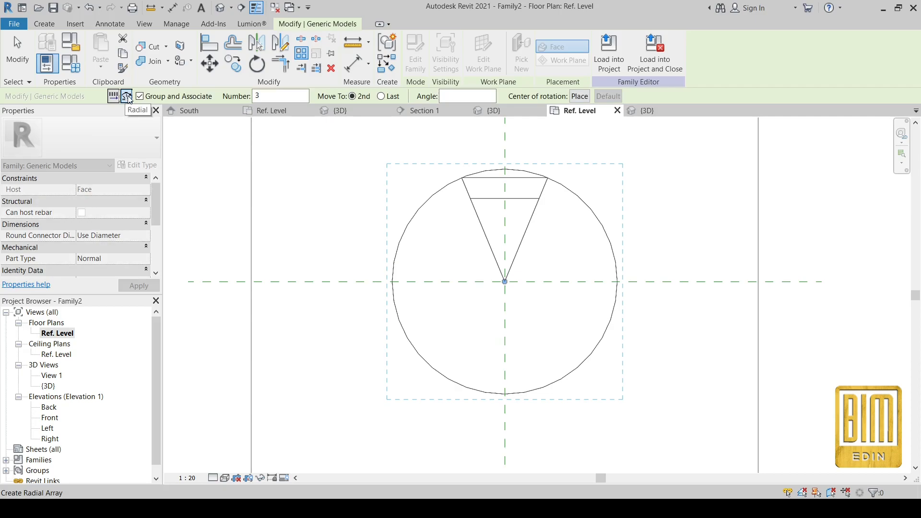
In the segment family, show the symbolic circle only at the Coarse detail level and load the family into its host.
left_click(271, 111)
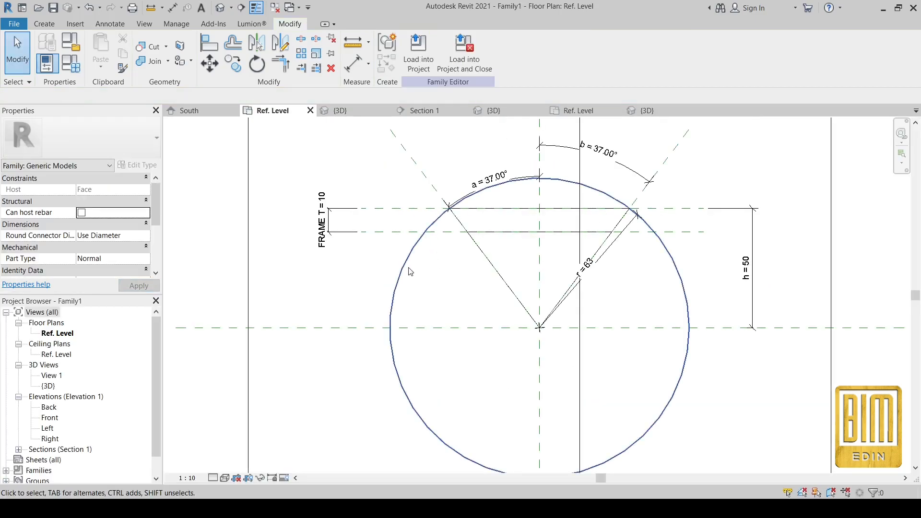
left_click(404, 268)
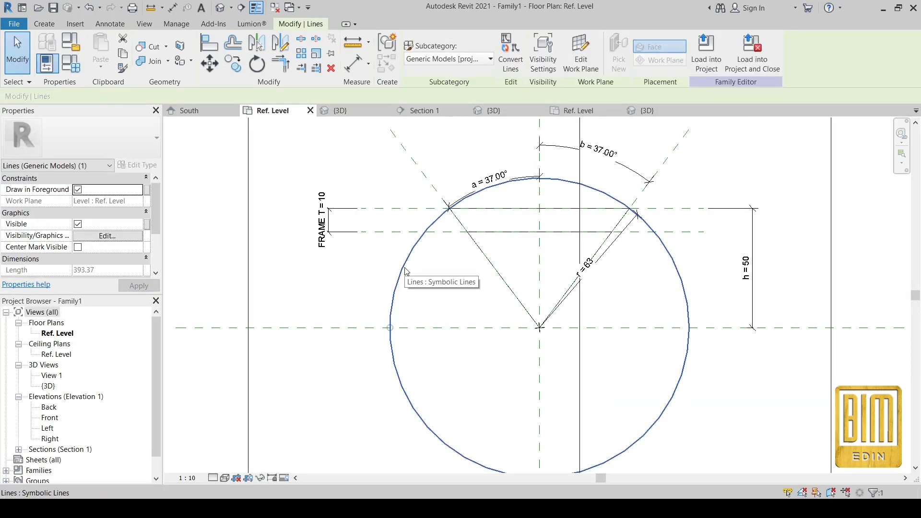
left_click(122, 237)
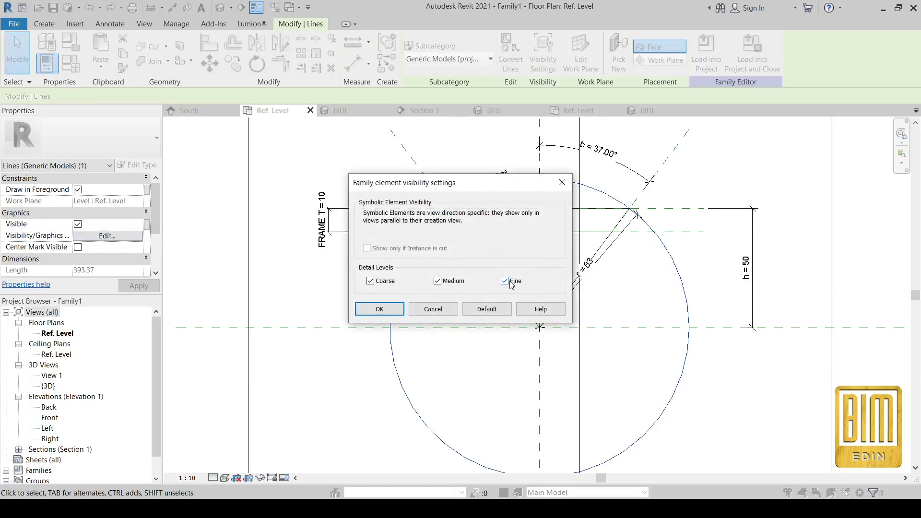
left_click(561, 183)
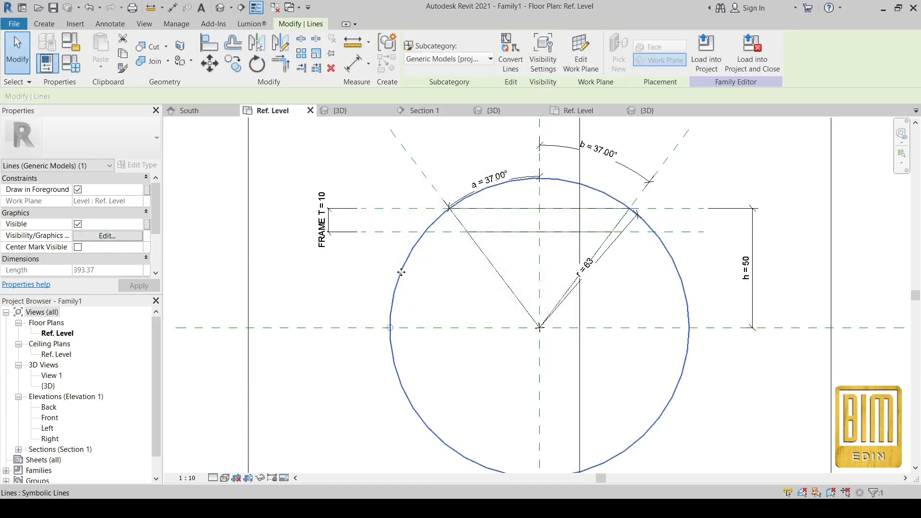
left_click(107, 235)
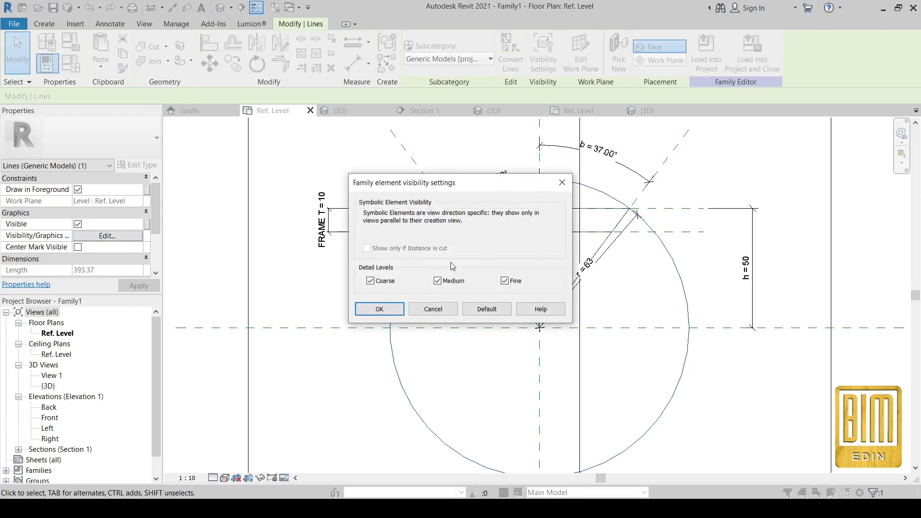
left_click(506, 281)
left_click(438, 282)
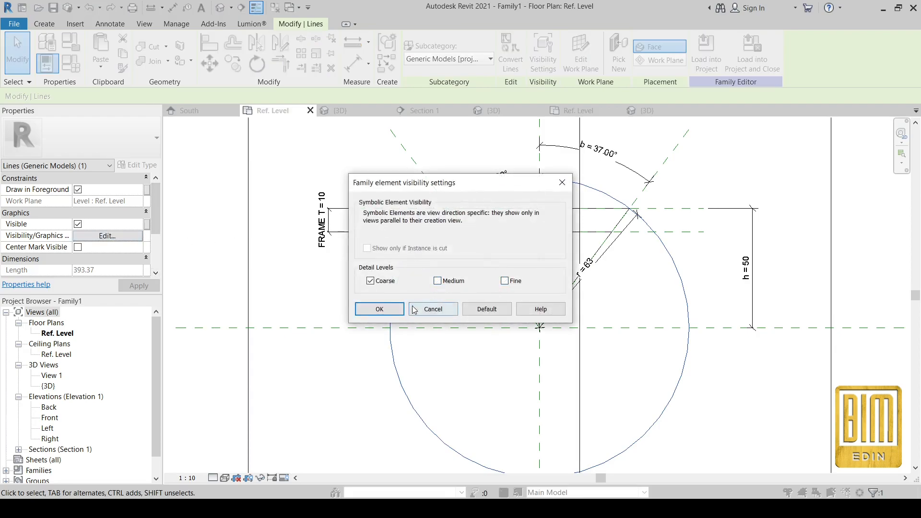
left_click(373, 310)
left_click(338, 300)
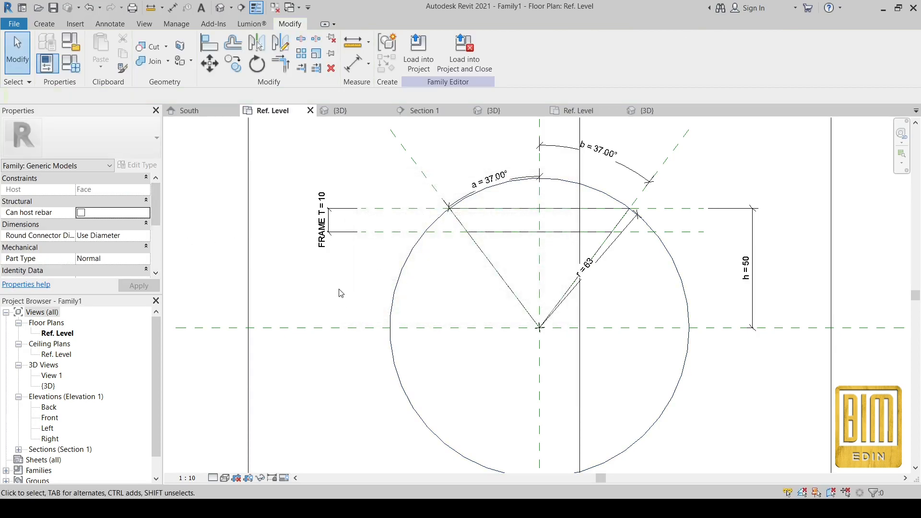
left_click(418, 54)
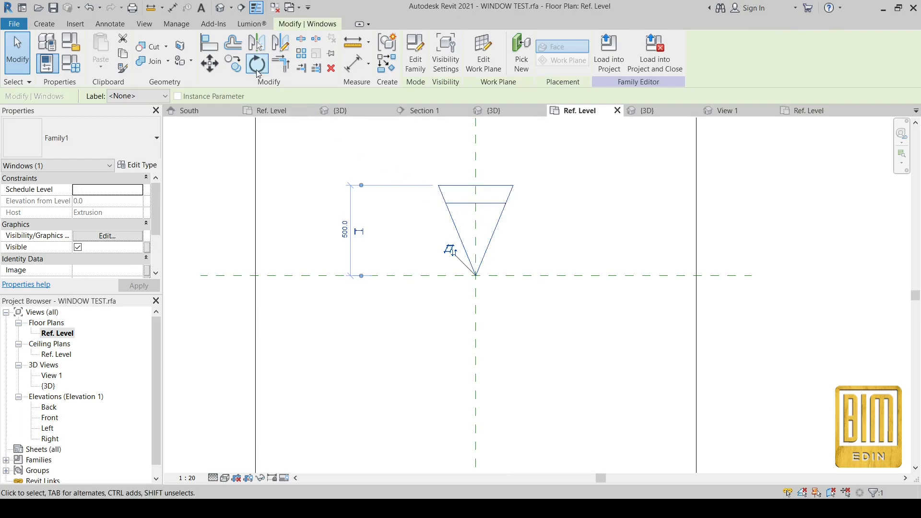
Rotate the nested triangular segment 180° about the intersection of the reference planes.
left_click(257, 64)
left_click(477, 178)
left_click(473, 374)
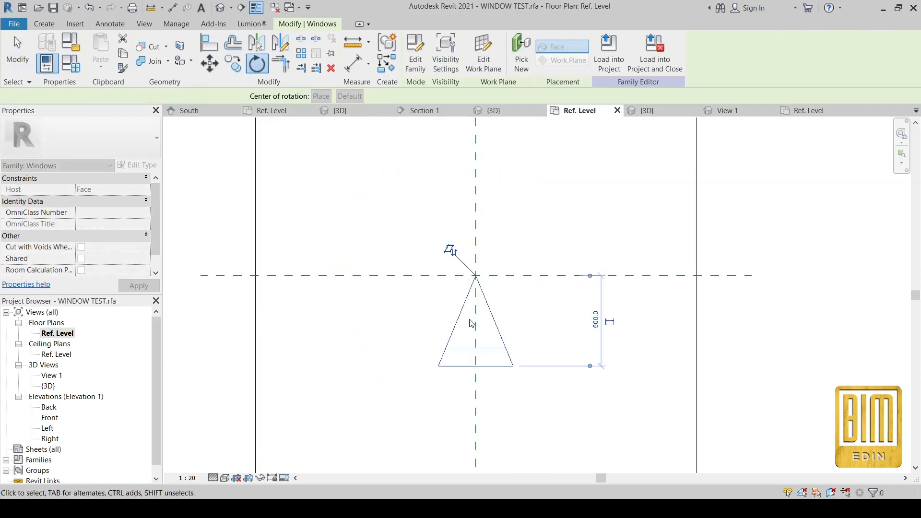
key("Escape")
Create a grouped radial array of 3 segments about the triangle's apex, spacing the second copy from one base corner to the other.
left_click(493, 322)
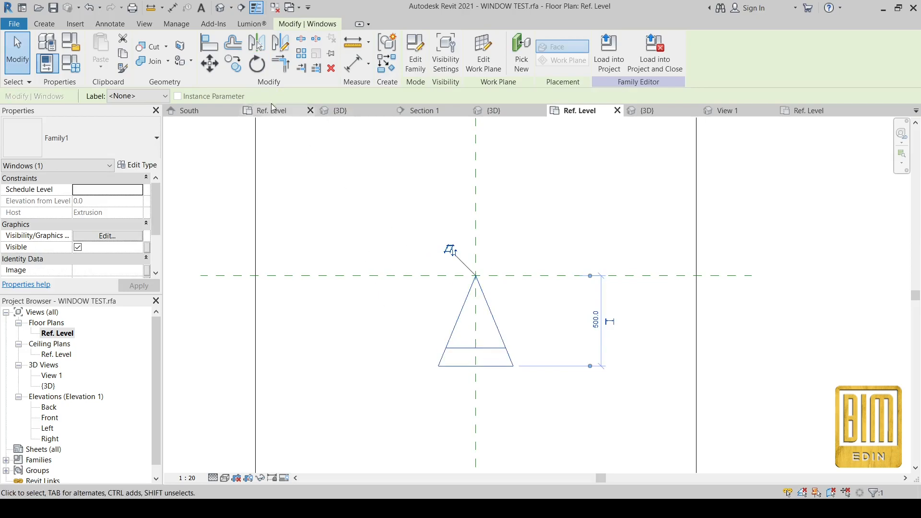
left_click(300, 55)
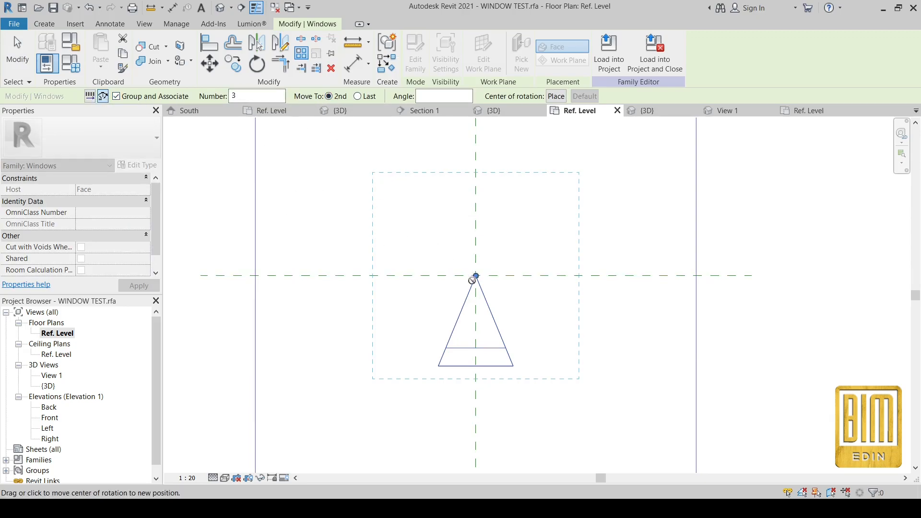
left_click(438, 366)
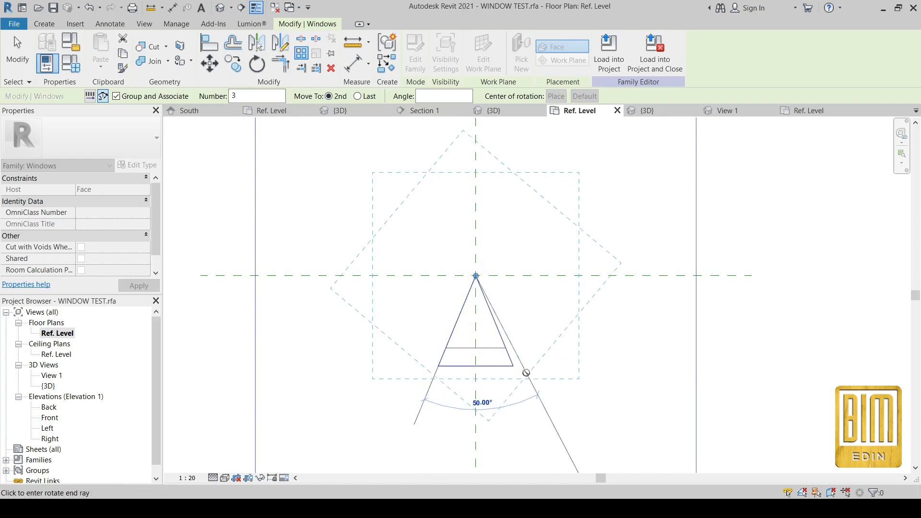
left_click(513, 367)
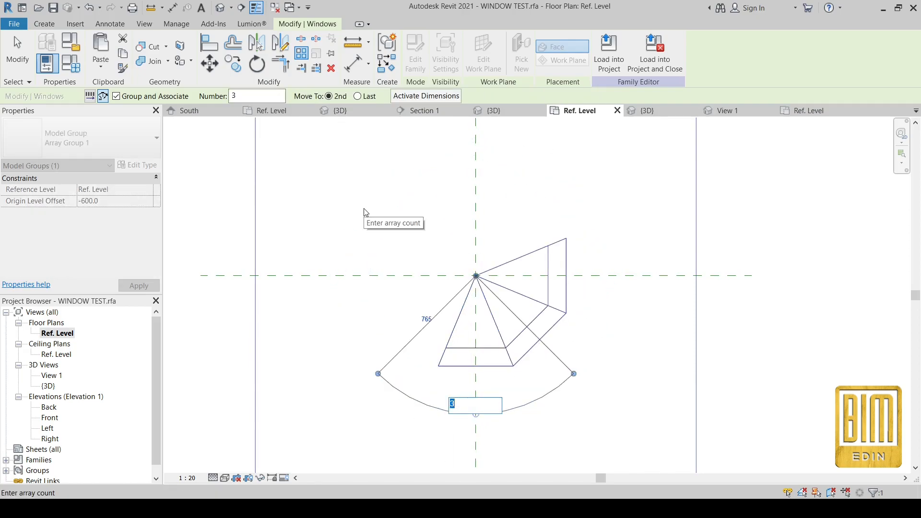
key("Return")
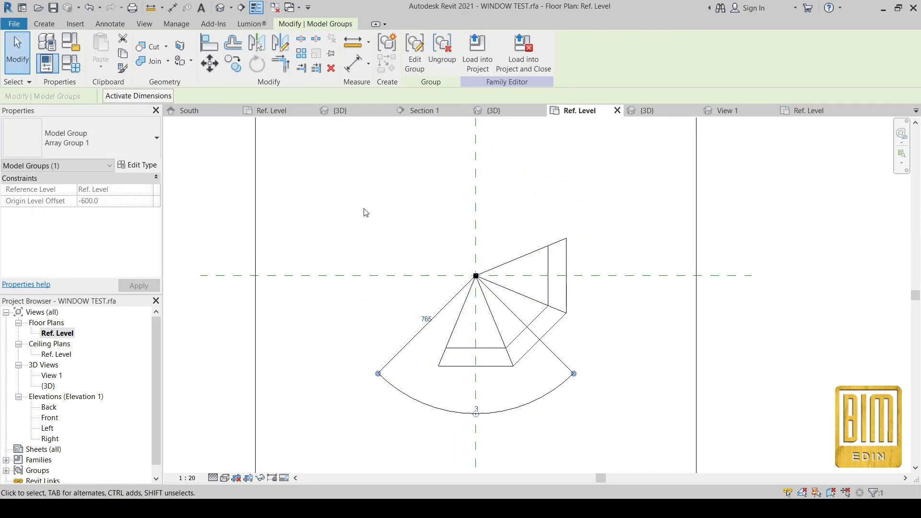
Label the radial array's count with the Number parameter.
left_click(550, 399)
left_click(192, 95)
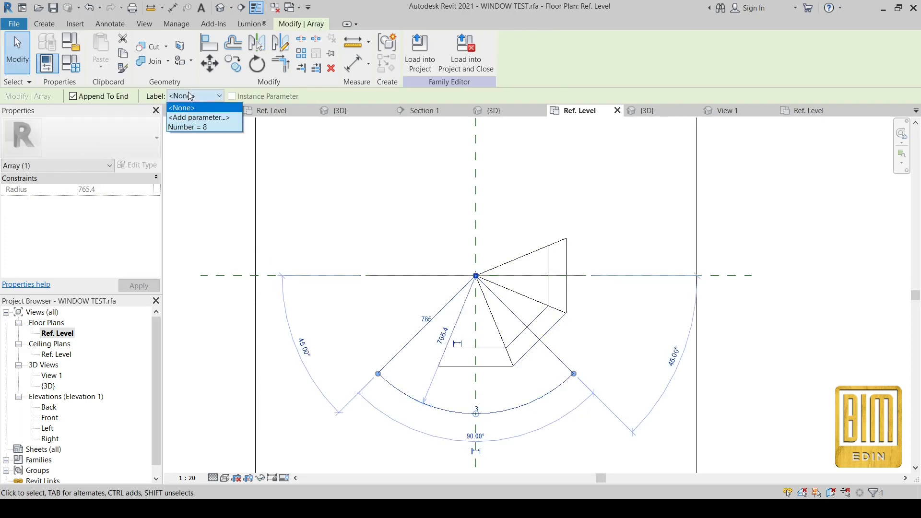
left_click(194, 127)
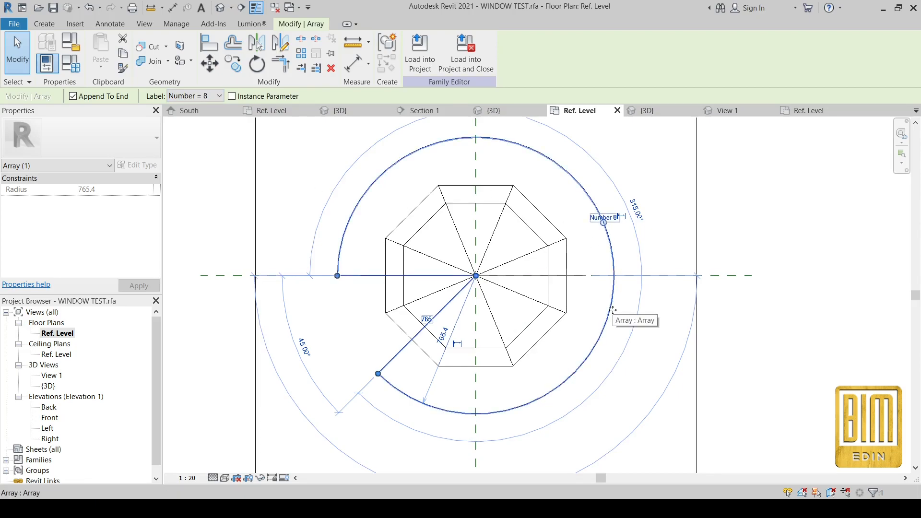
left_click(660, 318)
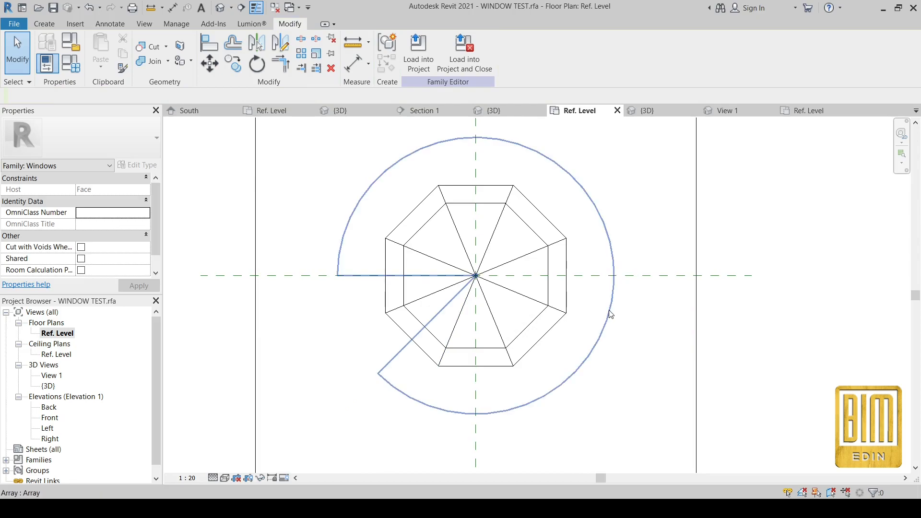
Set the radial array's total angle to 360°.
left_click(610, 314)
left_click(636, 210)
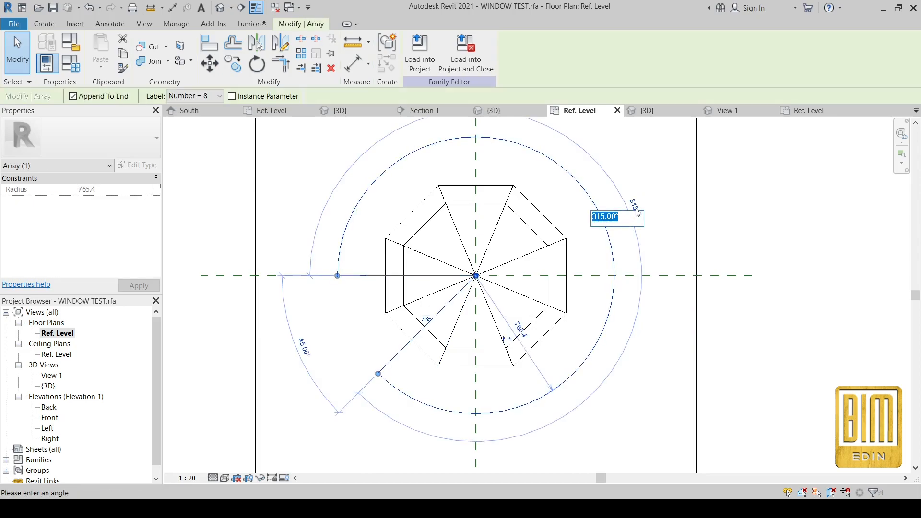
type("360")
key("Return")
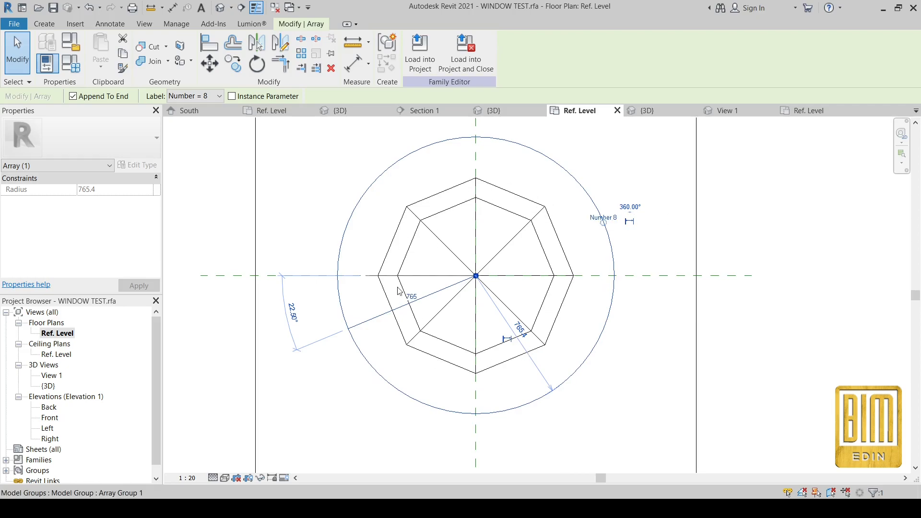
left_click(214, 197)
Flex the polygon by applying a Number value of 7 and then 6 in the family types.
left_click(71, 62)
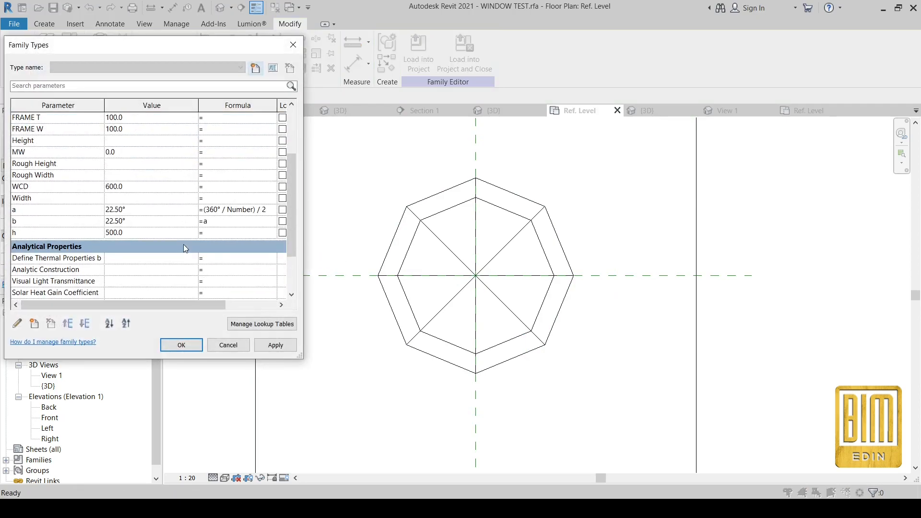
scroll(186, 248, "down", 2)
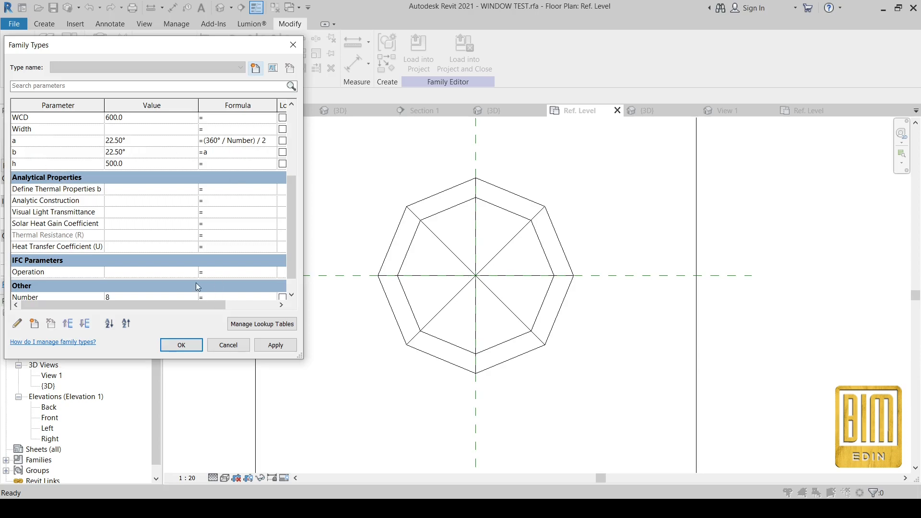
scroll(196, 283, "down", 1)
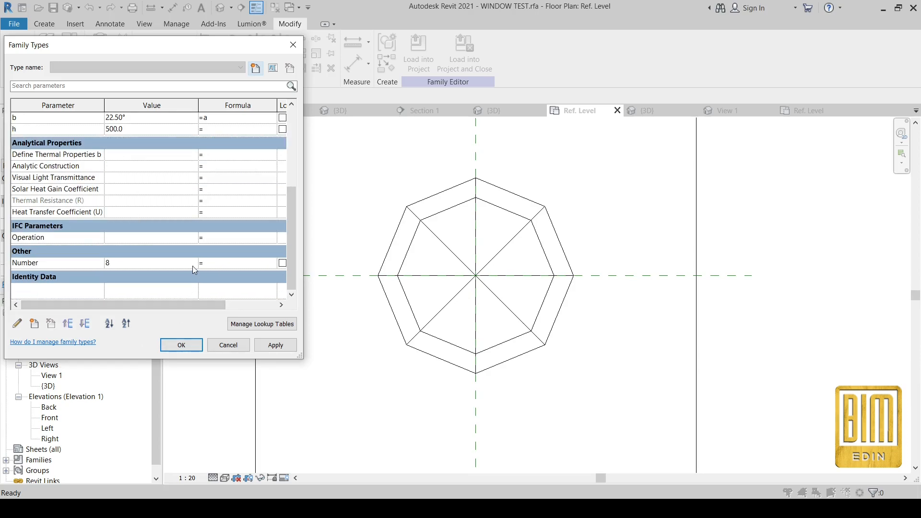
left_click(276, 346)
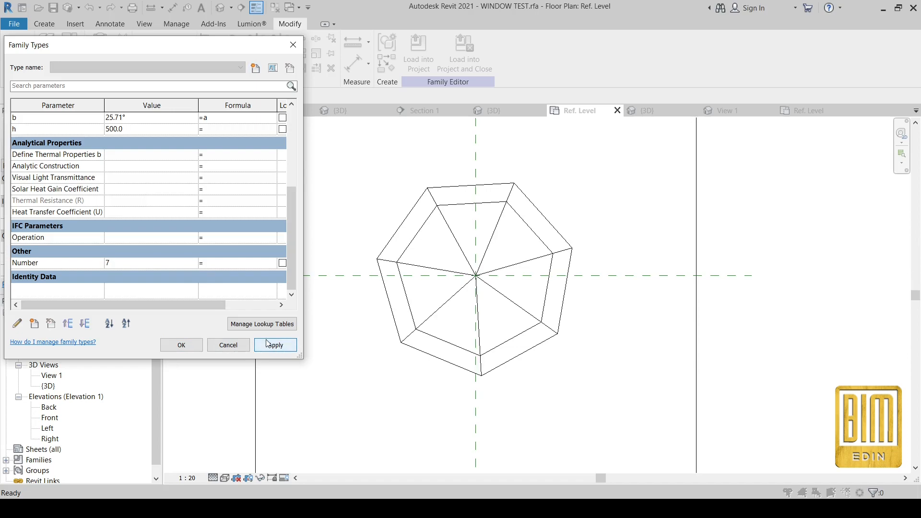
left_click(195, 263)
left_click(193, 265)
left_click(275, 345)
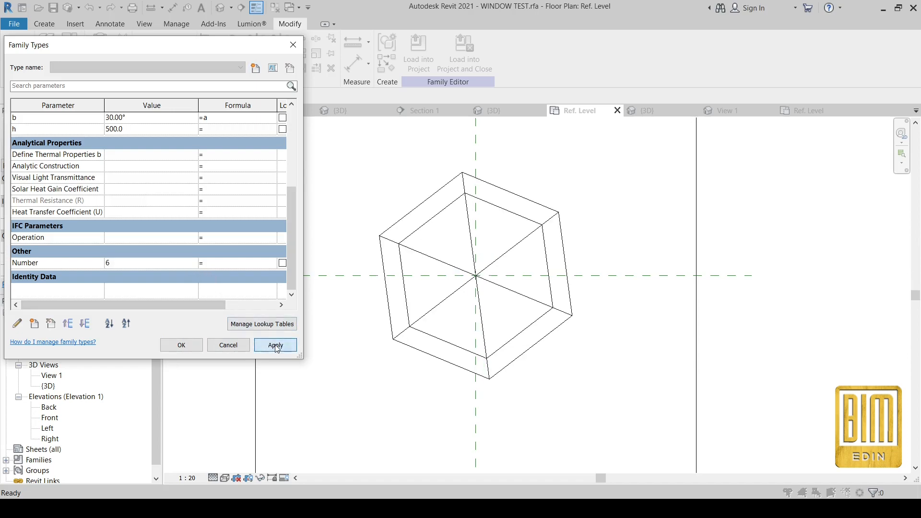
Flex the polygon by applying a Number value of 5 and then 11 in the family types.
left_click(195, 263)
left_click(193, 265)
left_click(276, 345)
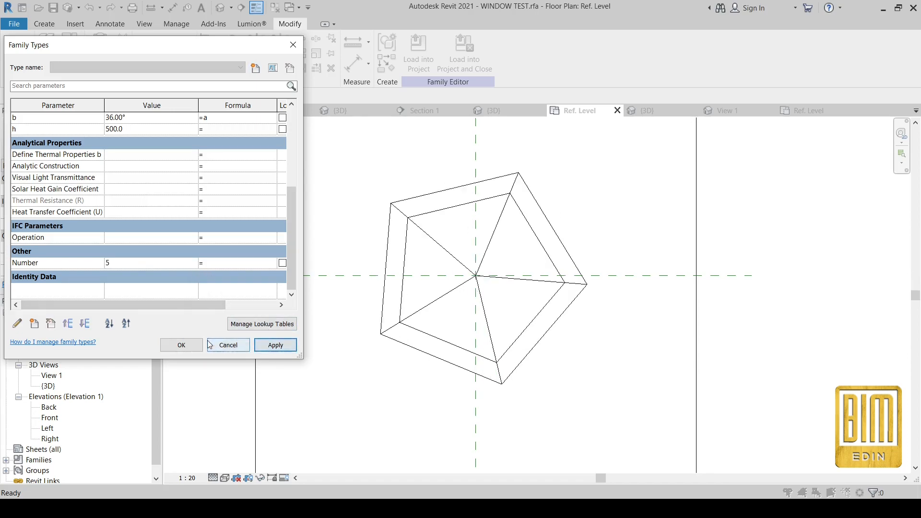
left_click(196, 266)
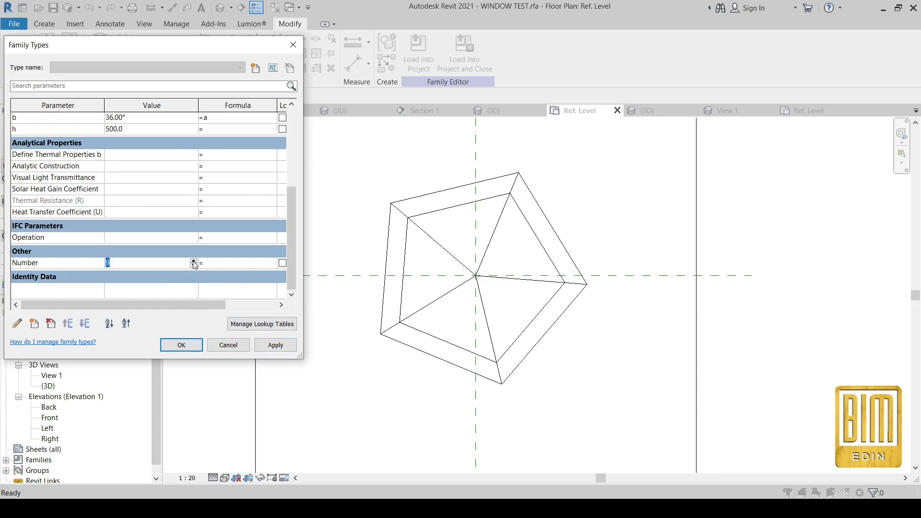
left_click(284, 348)
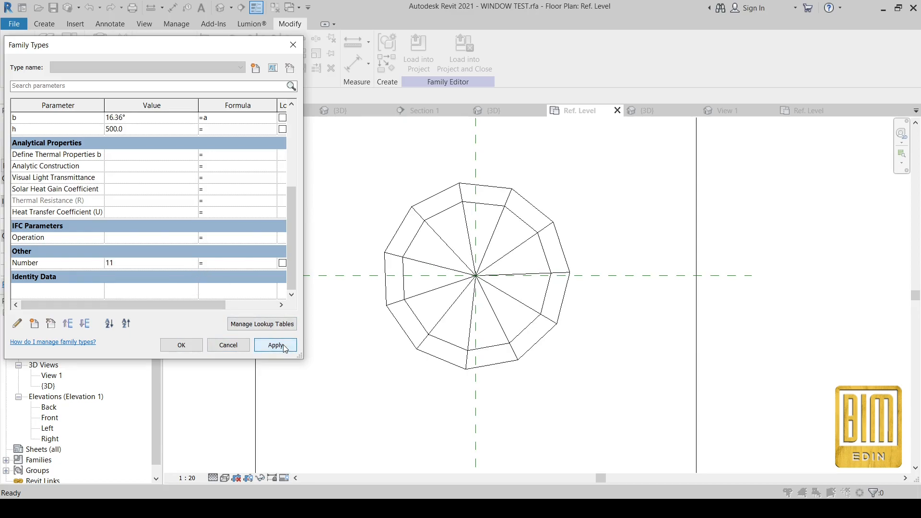
left_click(186, 345)
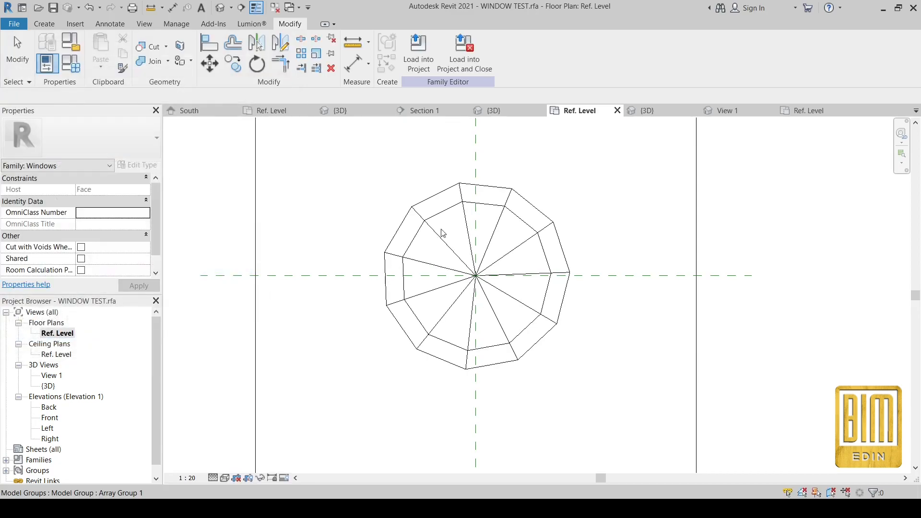
Examine the existing parametric polygon windows in the project's South elevation for comparison.
scroll(475, 277, "down", 2)
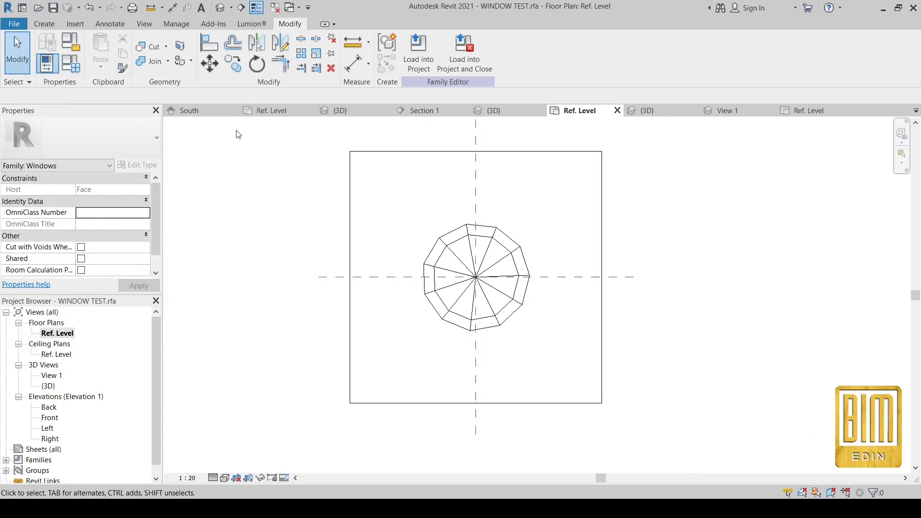
left_click(199, 110)
scroll(556, 330, "down", 4)
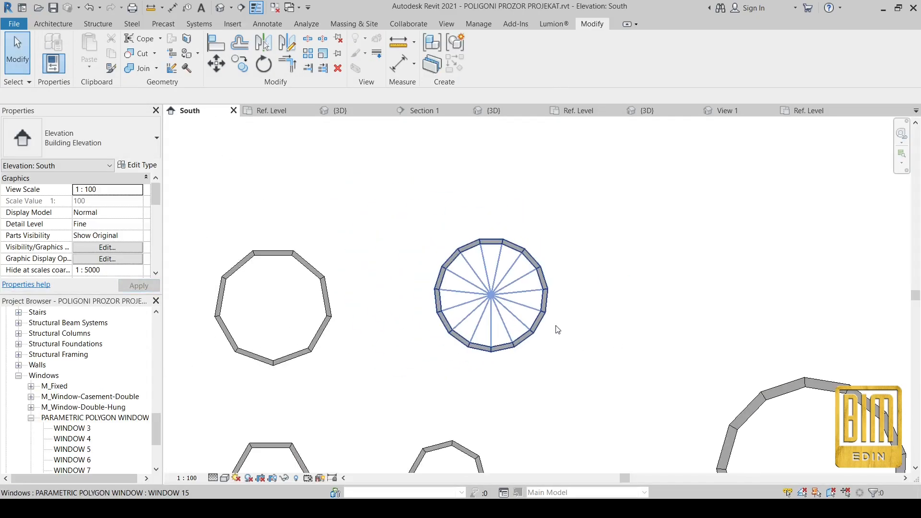
scroll(611, 311, "down", 5)
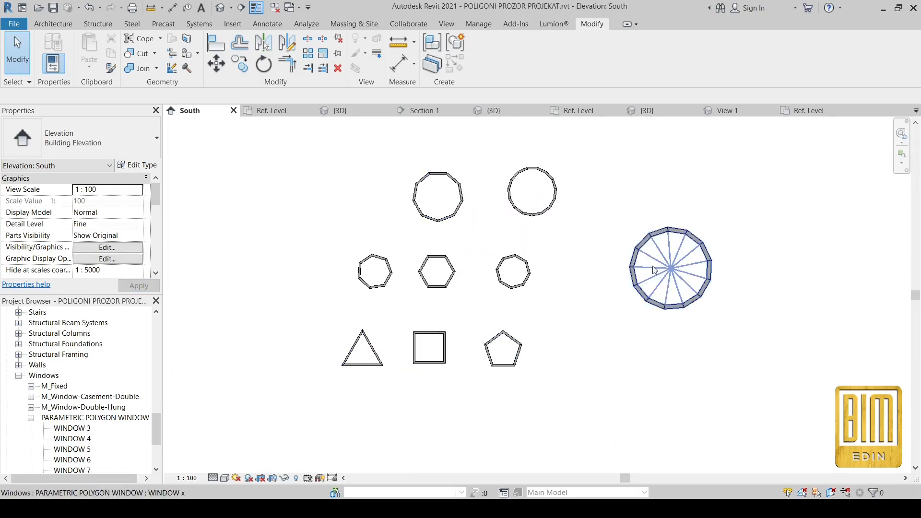
scroll(441, 192, "up", 3)
scroll(456, 201, "up", 1)
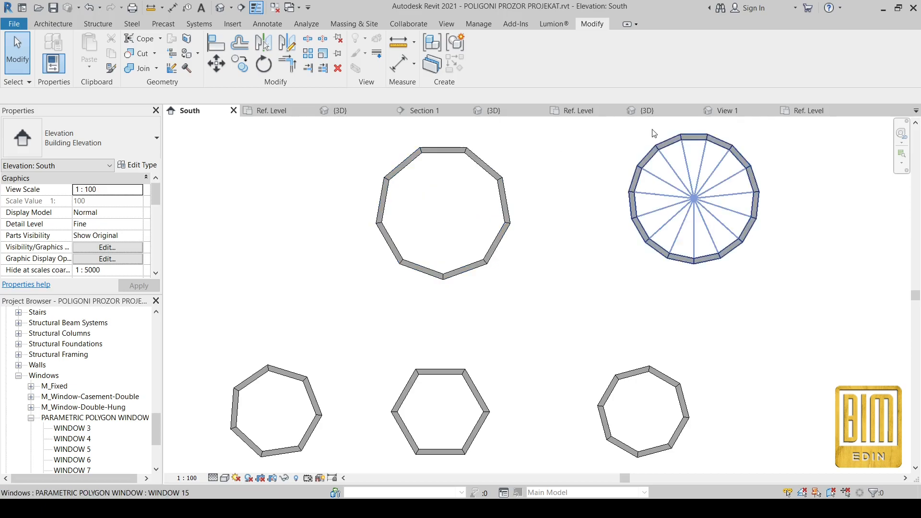
Close the inactive views and the PARAMETRIC POLYGON WINDOW plan, returning to the WINDOW TEST reference level plan.
left_click(808, 114)
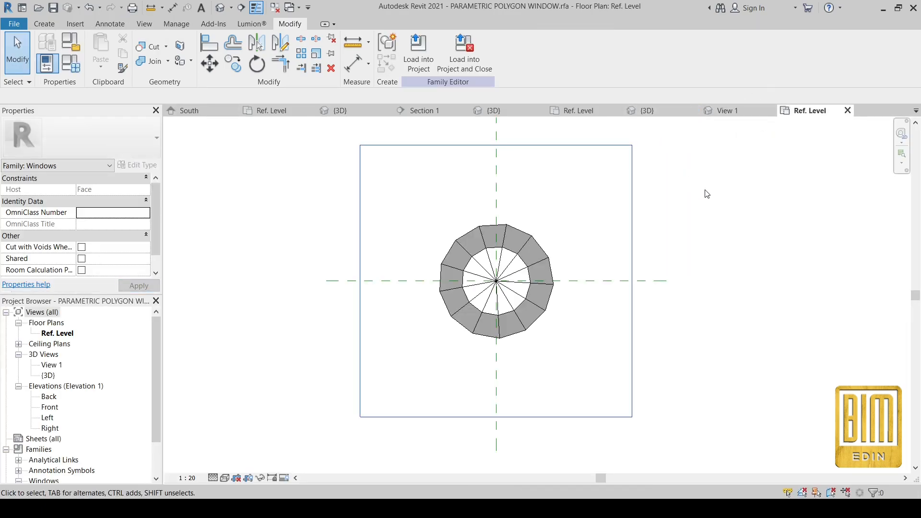
key("c")
key("i")
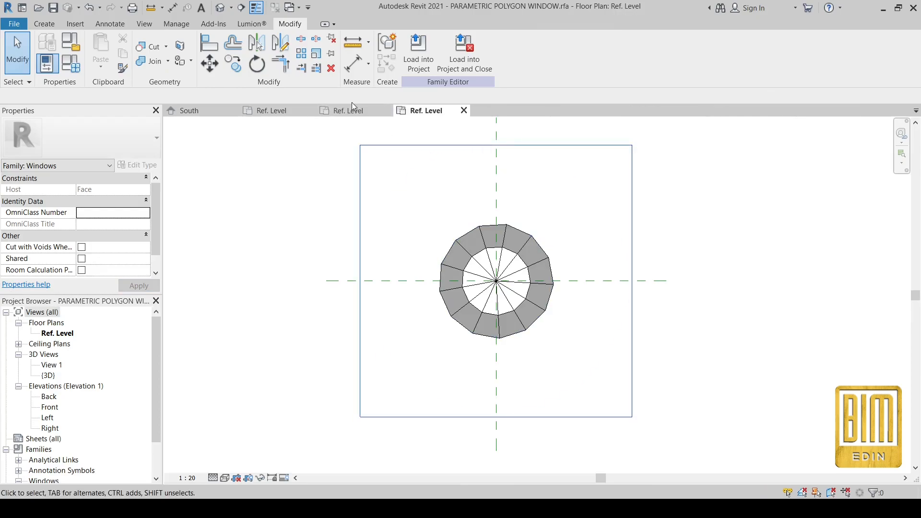
left_click(352, 110)
scroll(472, 259, "up", 3)
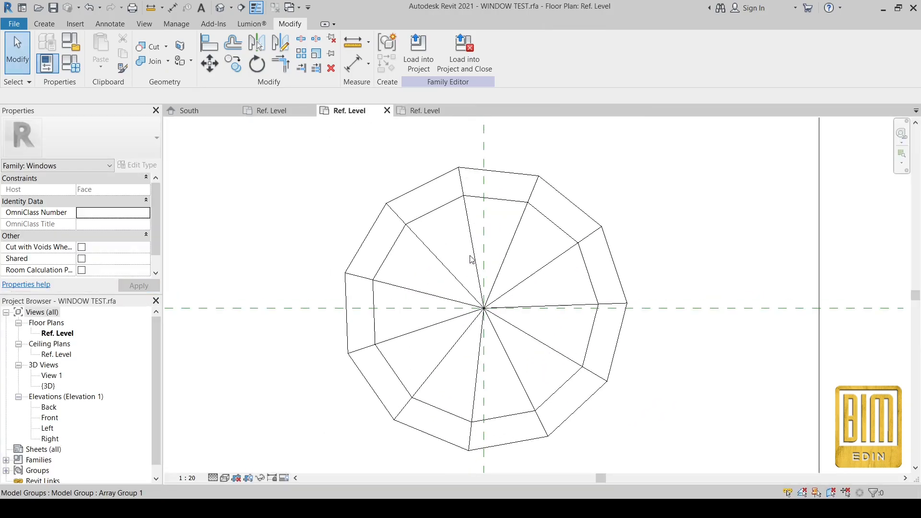
left_click(466, 223)
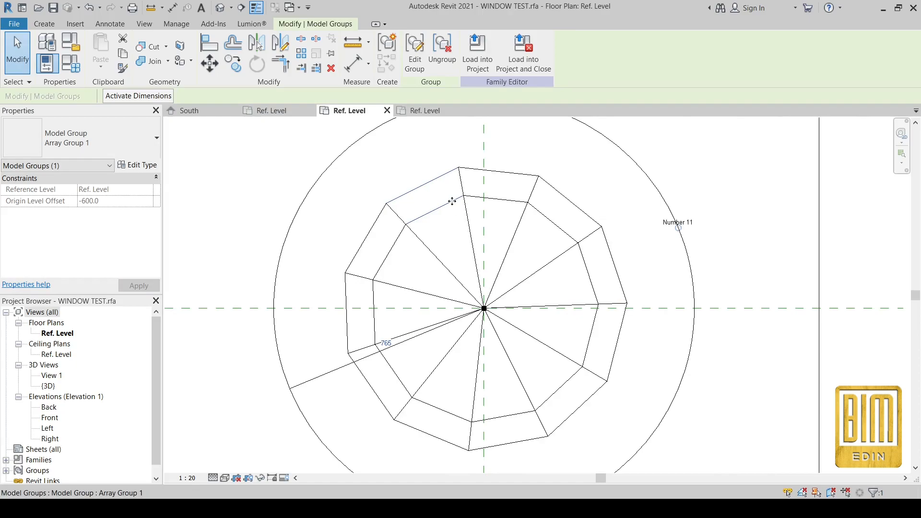
left_click(464, 111)
left_click(489, 263)
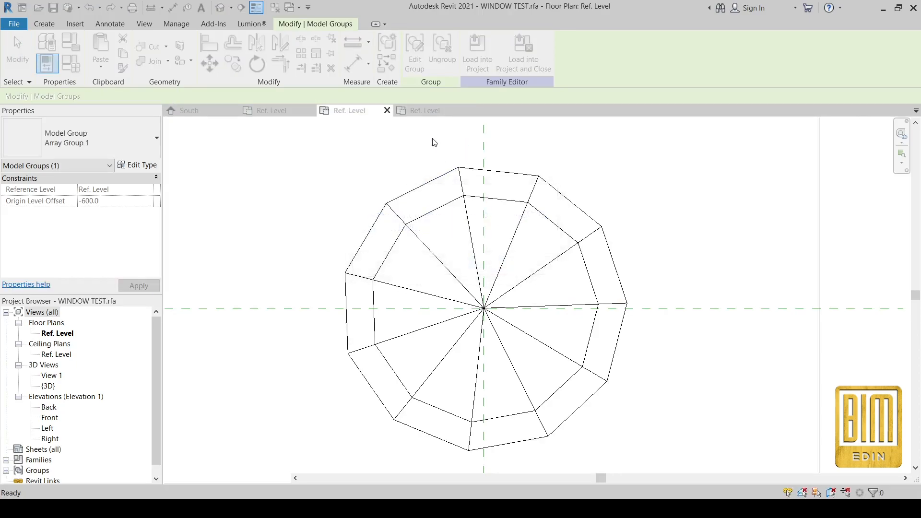
Enter group editing for one arrayed segment and open its nested triangle family for editing.
left_click(492, 201)
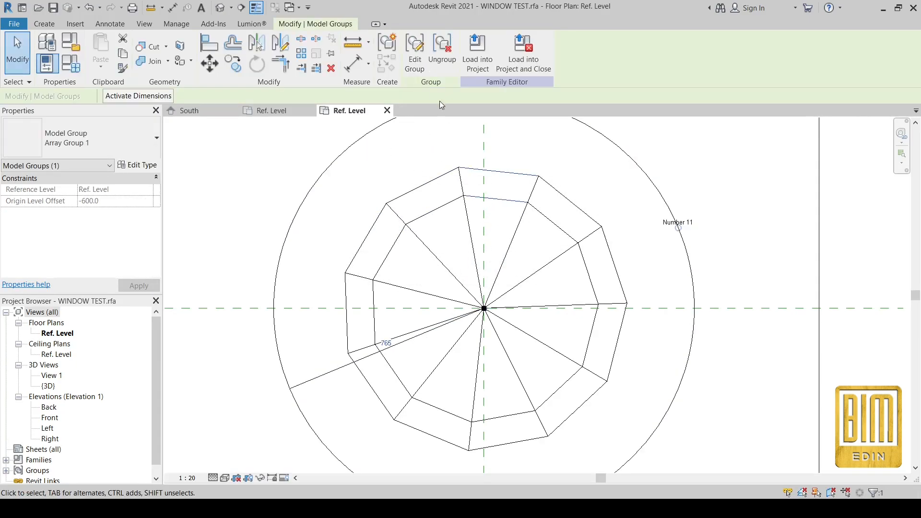
left_click(414, 52)
left_click(494, 199)
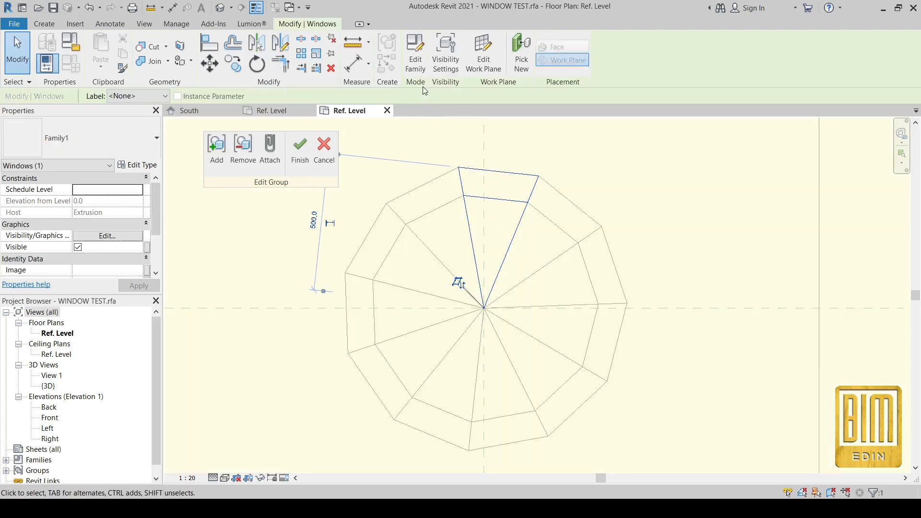
left_click(415, 52)
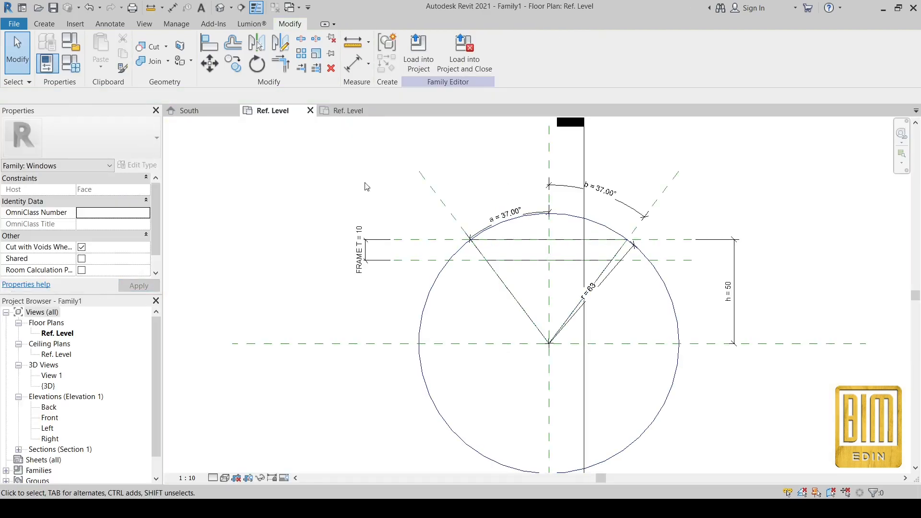
Assign the Glass subcategory to the triangular glass extrusion in the 3D view.
left_click(220, 7)
scroll(528, 290, "up", 5)
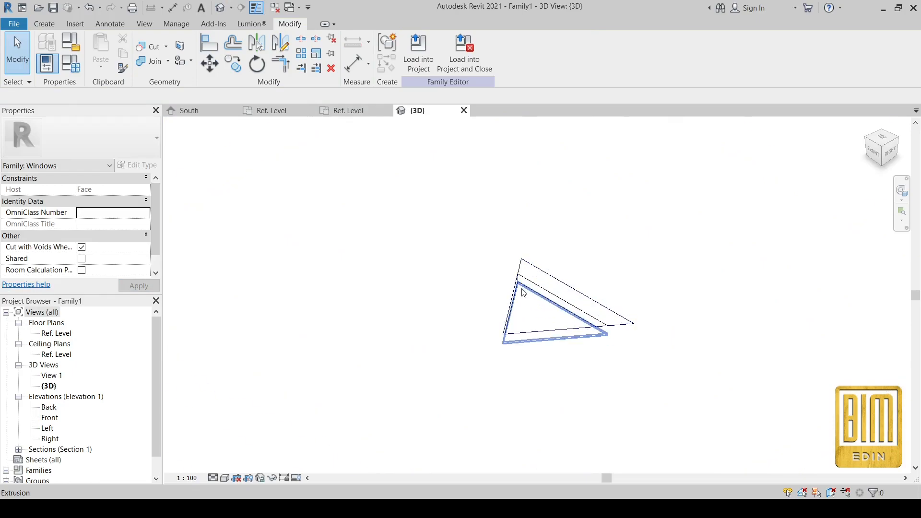
left_click(523, 291)
scroll(94, 254, "down", 3)
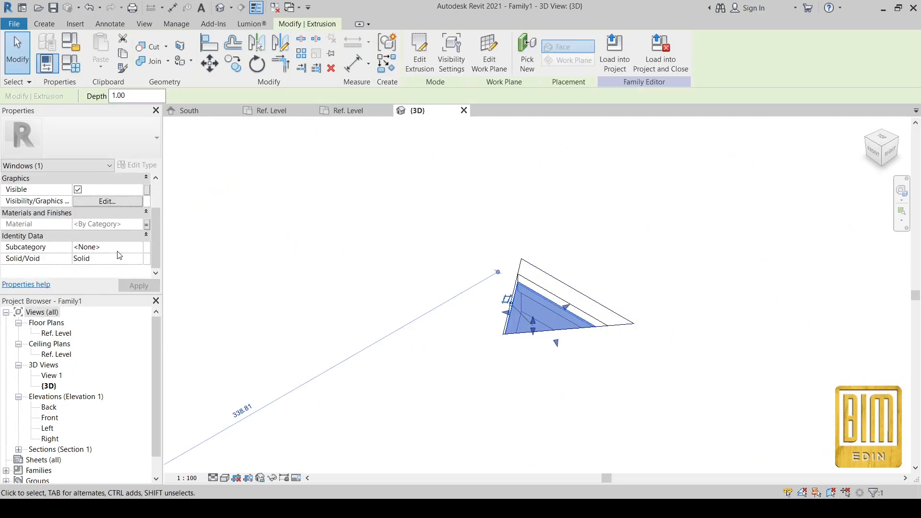
left_click(141, 249)
left_click(96, 287)
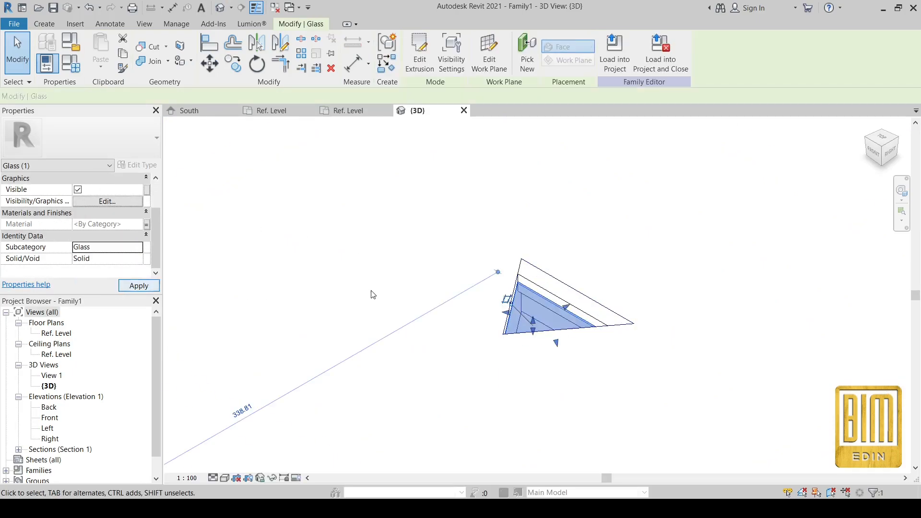
key("Escape")
Assign the Frame/Mullion subcategory to the frame extrusion along the triangle's outer edge.
left_click(530, 292)
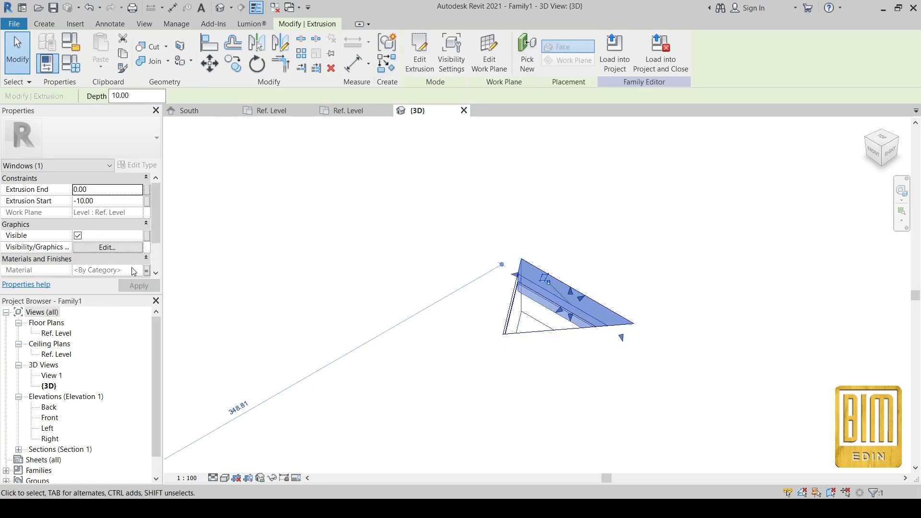
scroll(133, 271, "down", 2)
left_click(136, 249)
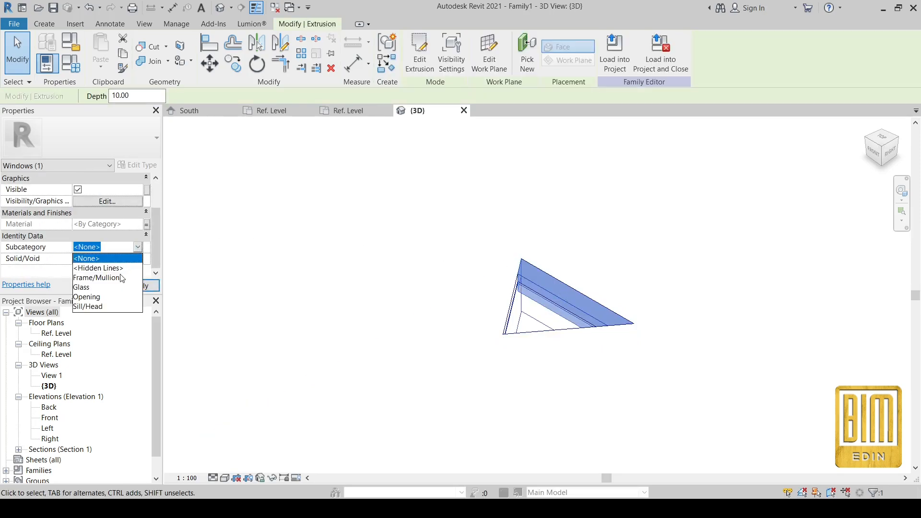
left_click(108, 282)
left_click(426, 238)
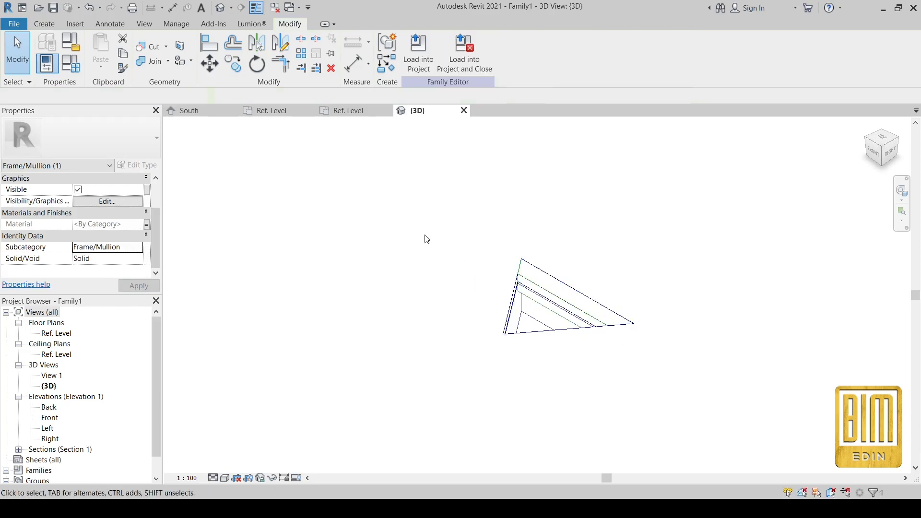
Review the object styles of the Windows subcategories in the nested family.
left_click(177, 24)
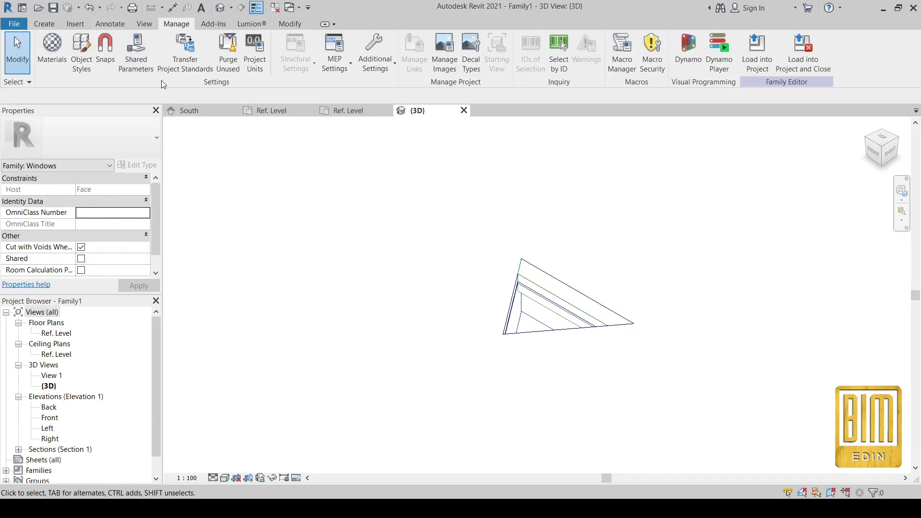
left_click(81, 51)
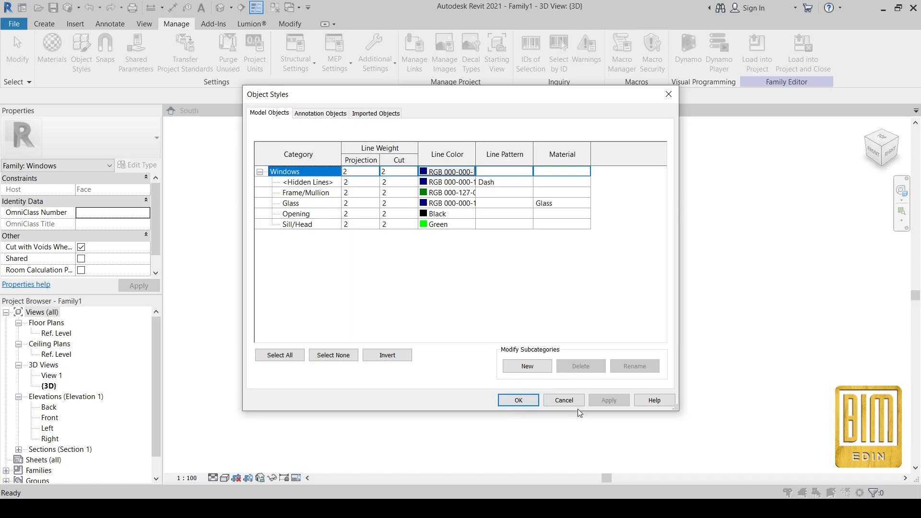
left_click(521, 401)
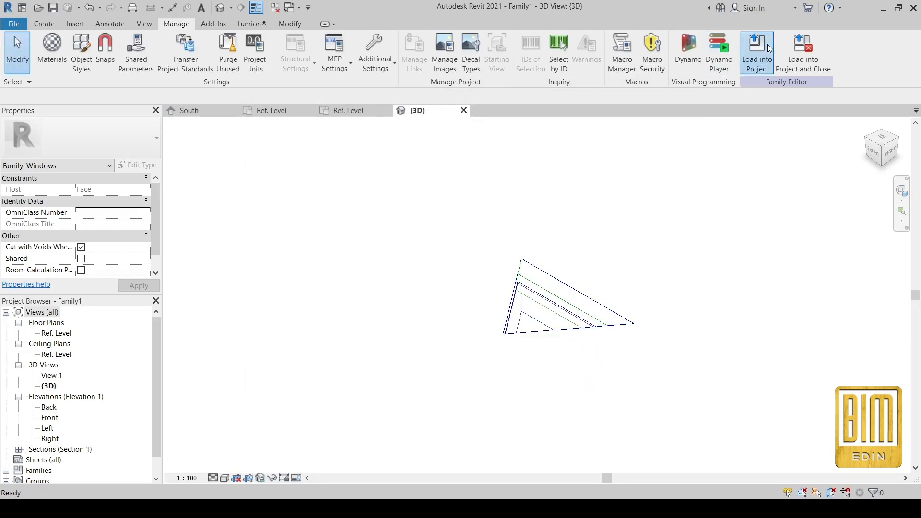
Reload the triangle segment family into WINDOW TEST.rfa and leave the array group's edit mode.
left_click(757, 51)
left_click(431, 344)
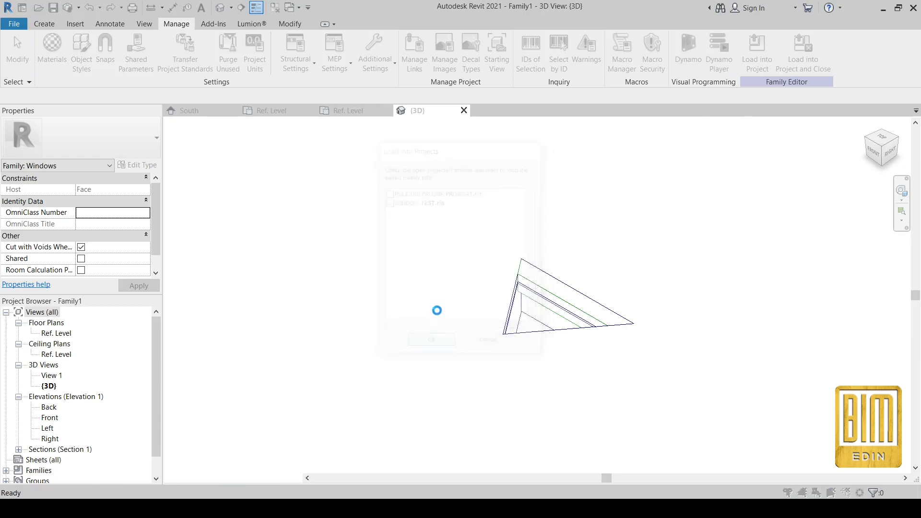
left_click(343, 222)
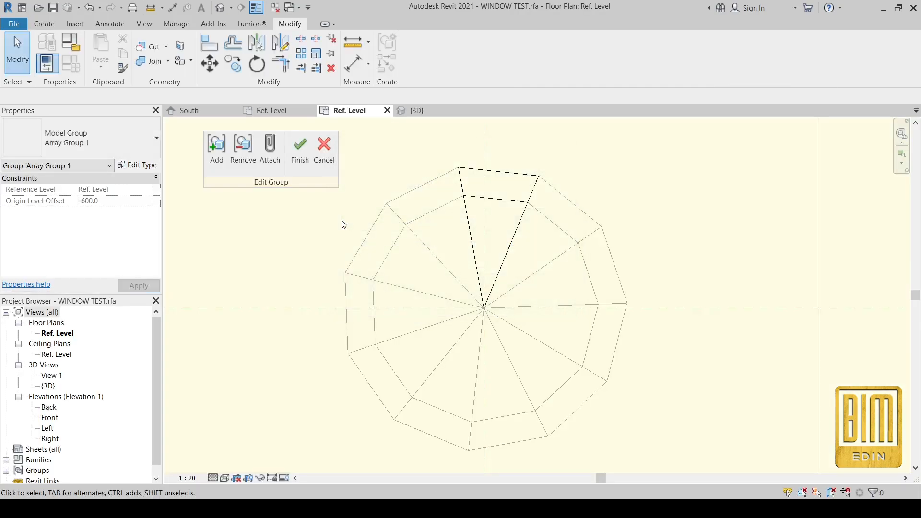
left_click(289, 241)
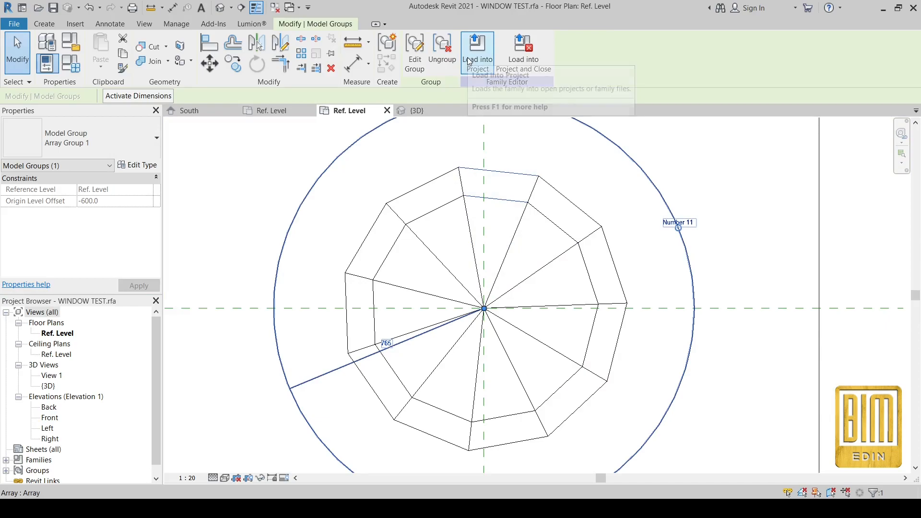
Load the WINDOW TEST family into the POLIGONI PROZOR PROJEKAT.rvt project.
left_click(481, 48)
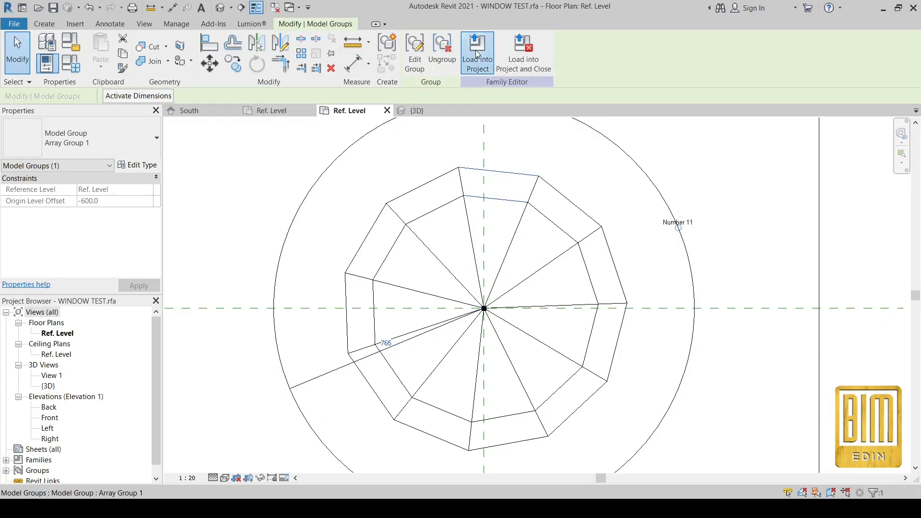
left_click(388, 202)
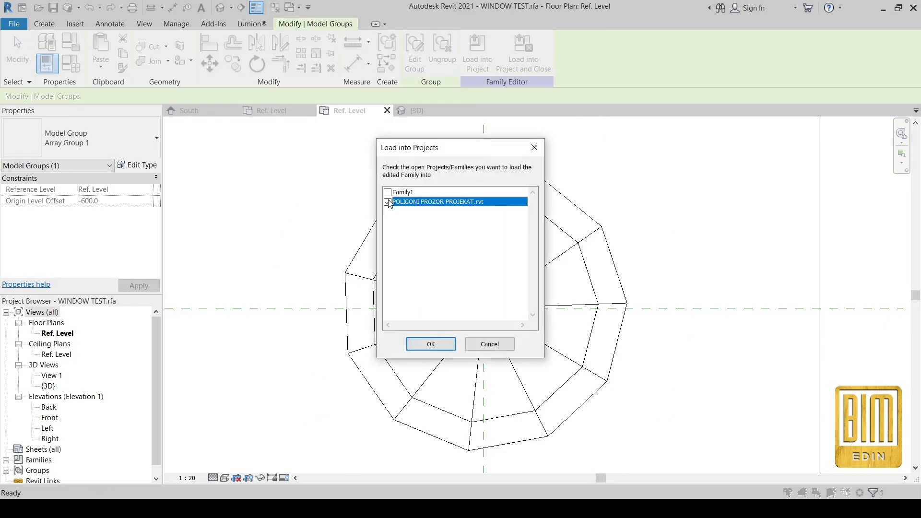
left_click(431, 344)
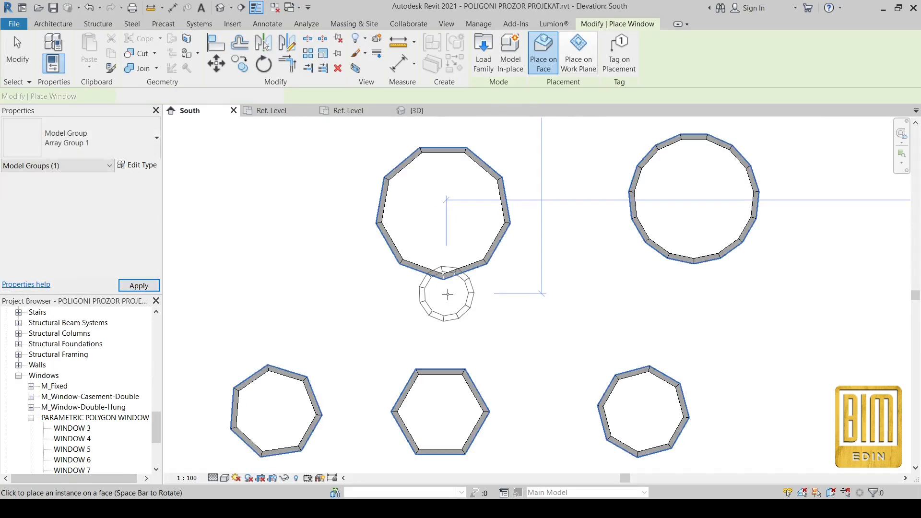
Place one WINDOW TEST instance on the wall face beside the 15-sided window in the South elevation.
left_click(667, 240)
scroll(686, 275, "up", 5)
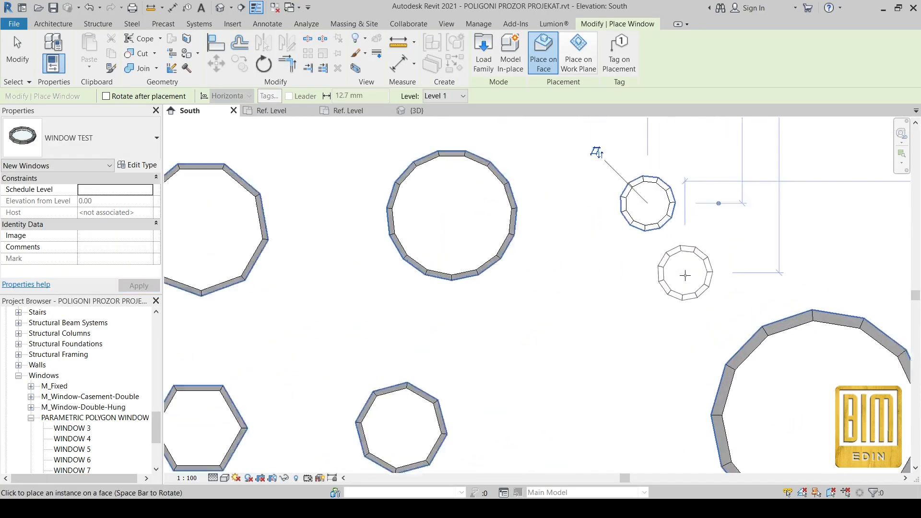
left_click(13, 56)
scroll(476, 238, "down", 3)
scroll(546, 187, "up", 3)
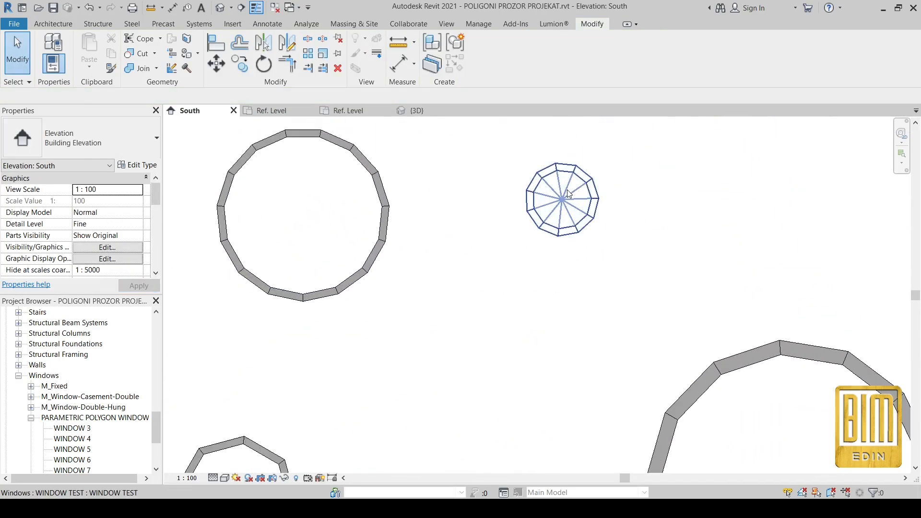
scroll(550, 195, "up", 2)
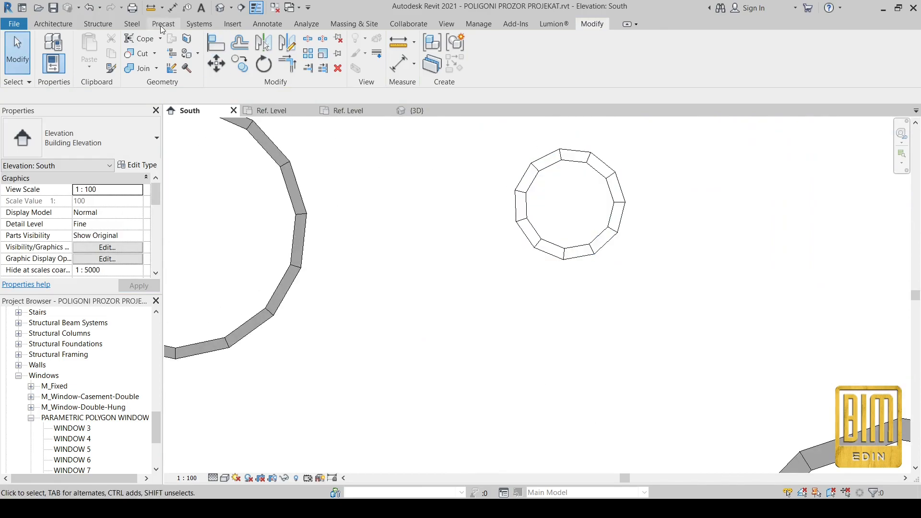
Set the line colour of the Windows category's Glass subcategory to Black in the project's object styles.
left_click(478, 24)
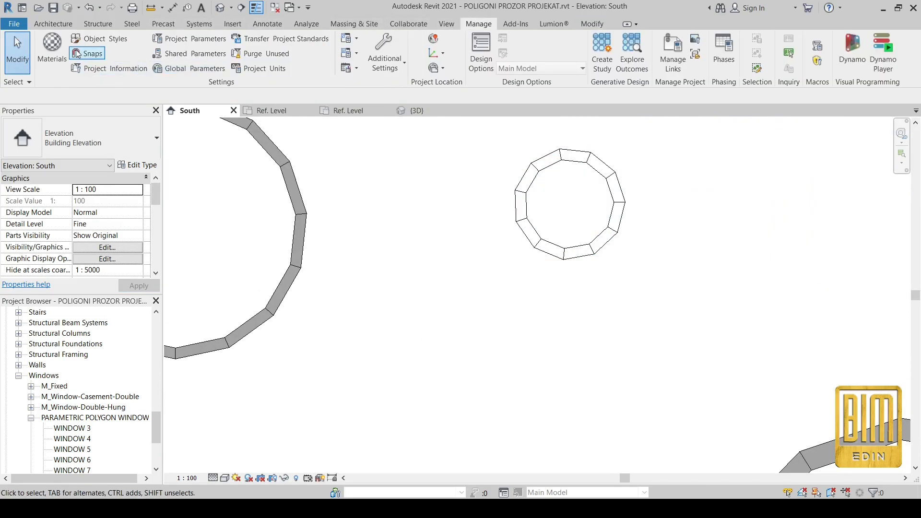
left_click(101, 39)
scroll(316, 201, "down", 10)
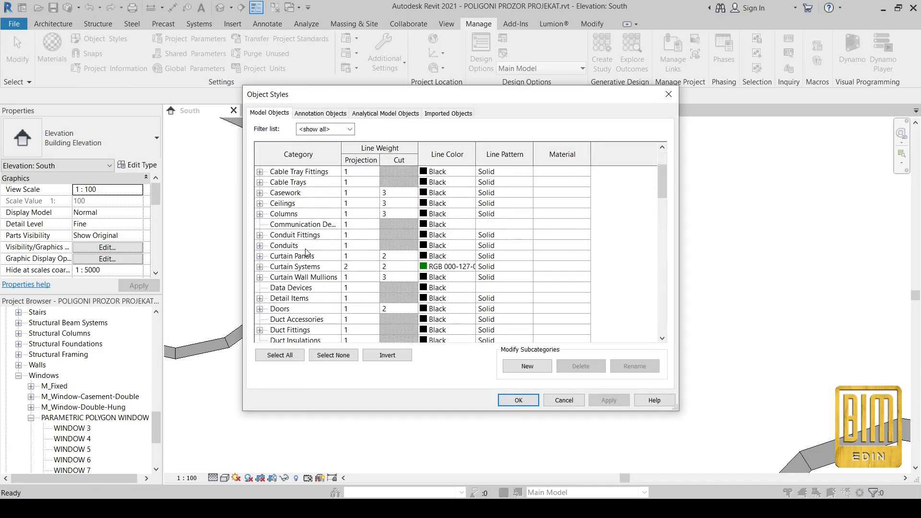
scroll(325, 307, "down", 13)
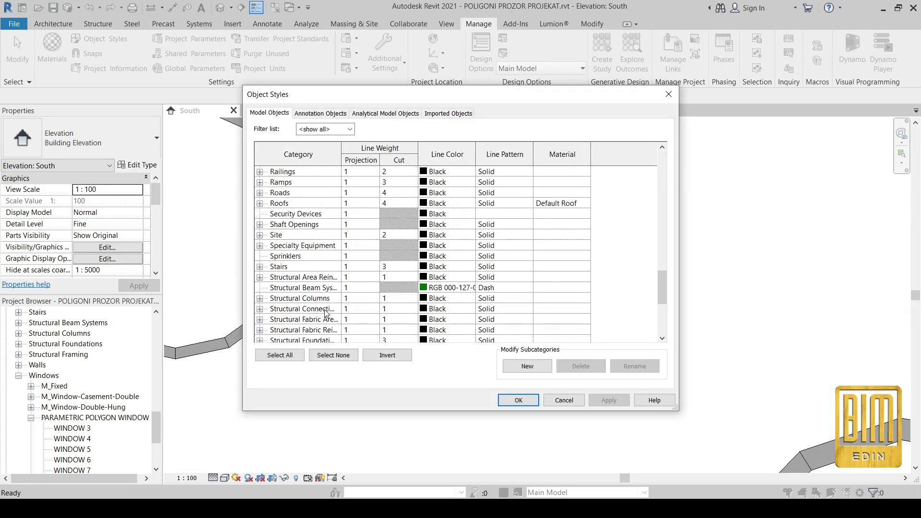
left_click(260, 309)
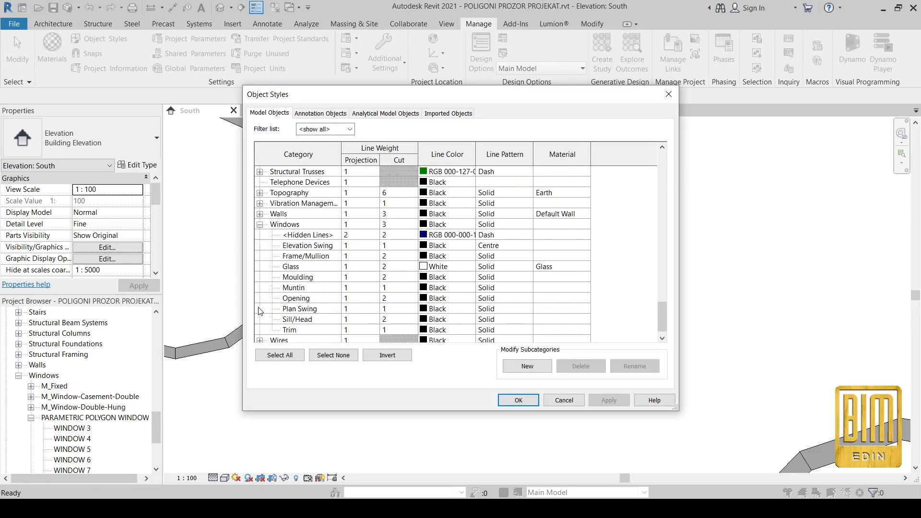
left_click(430, 269)
left_click(429, 266)
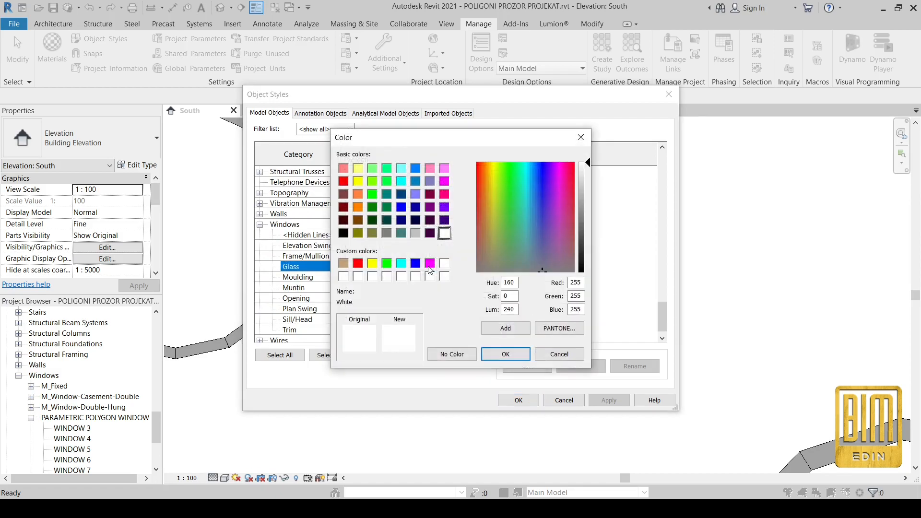
left_click(344, 234)
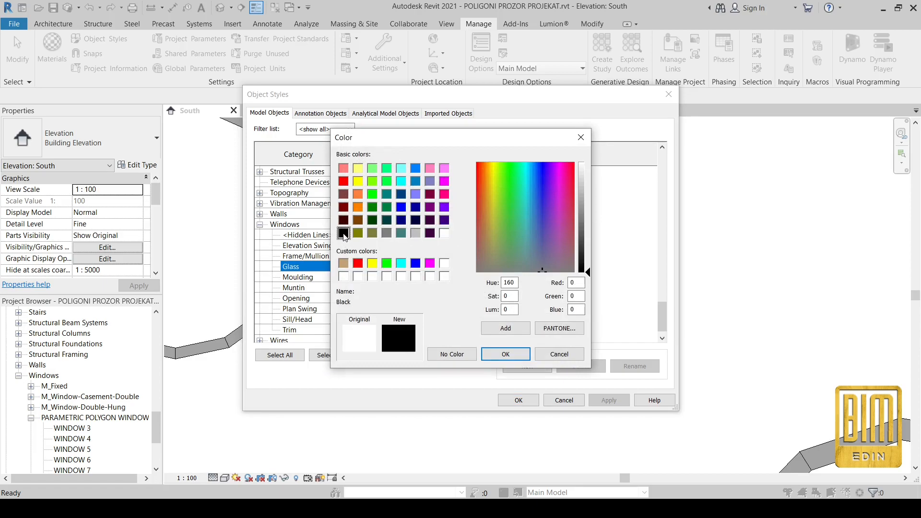
left_click(515, 355)
left_click(518, 400)
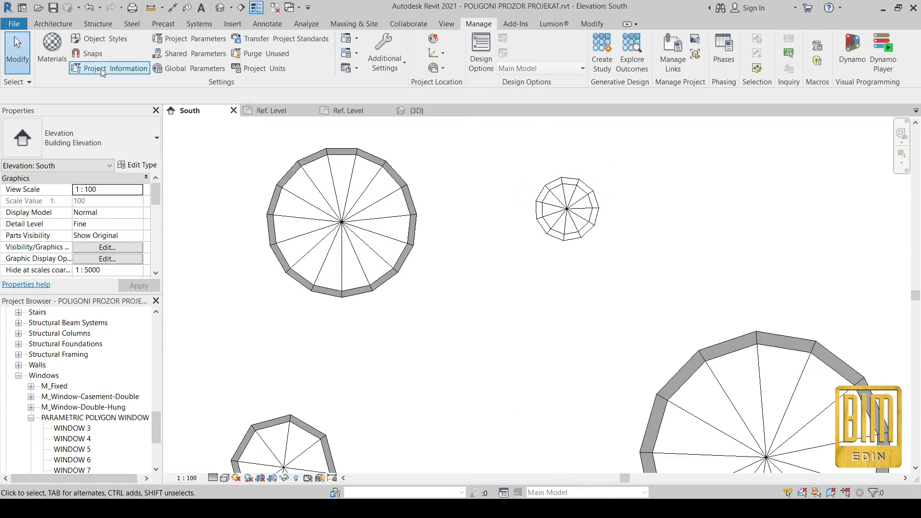
Set the line colour of the Windows category's Glass subcategory back to White in the project's object styles.
left_click(100, 38)
scroll(352, 282, "down", 6)
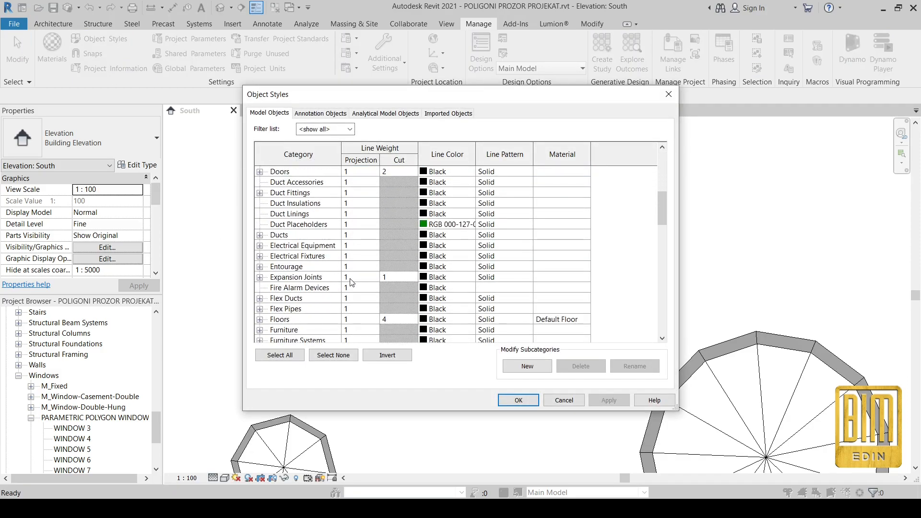
scroll(352, 282, "down", 18)
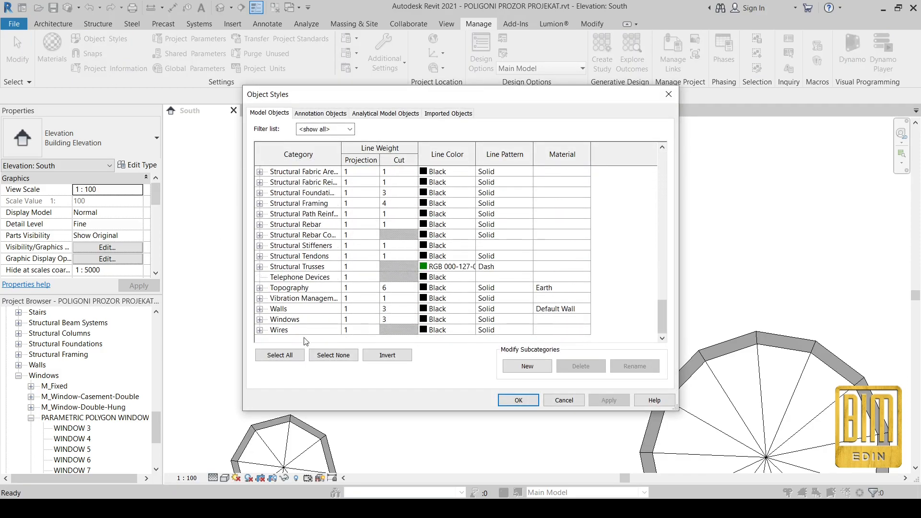
left_click(288, 320)
left_click(435, 320)
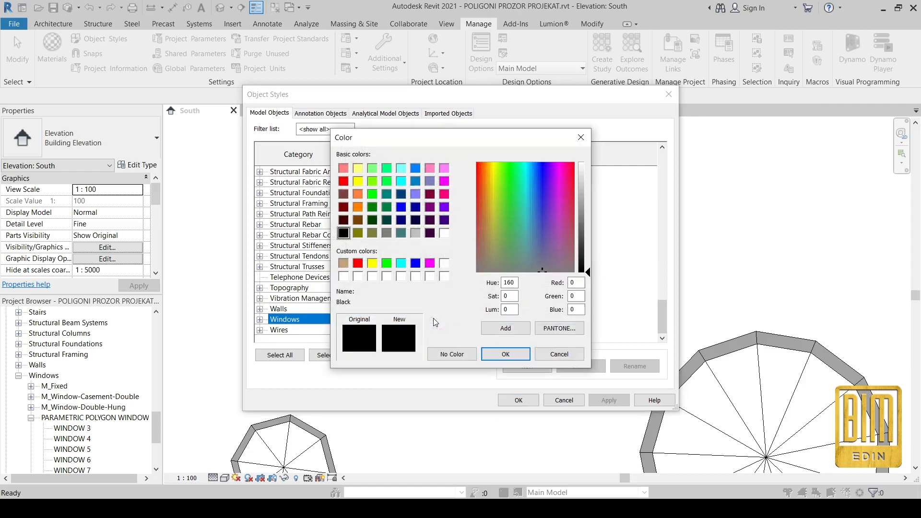
left_click(581, 139)
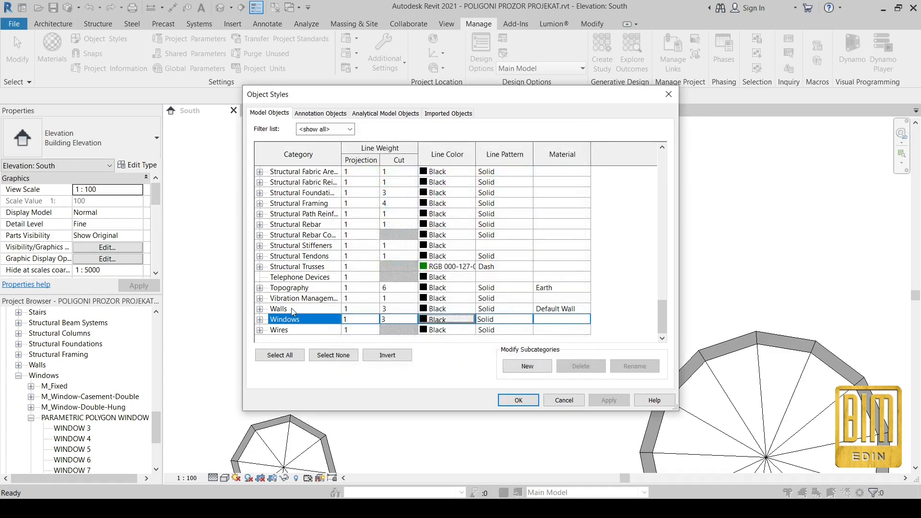
left_click(259, 319)
left_click(426, 267)
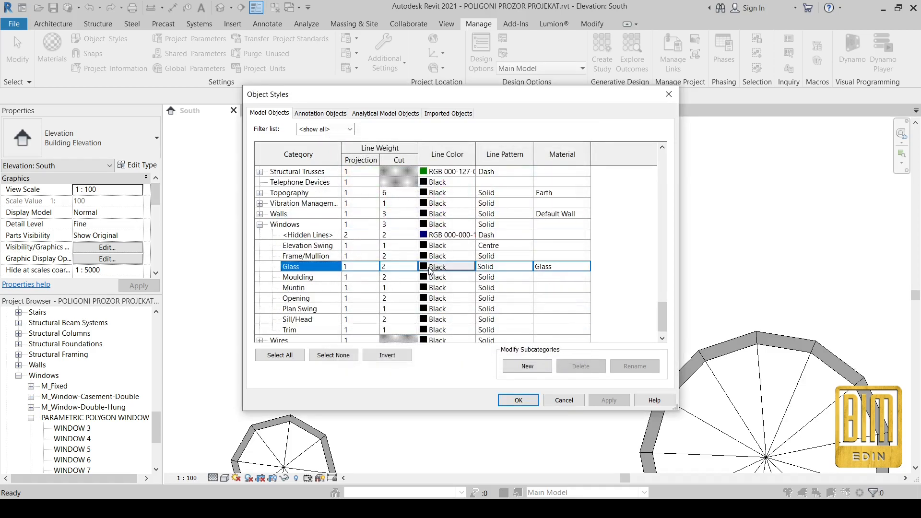
left_click(426, 268)
left_click(445, 234)
left_click(506, 355)
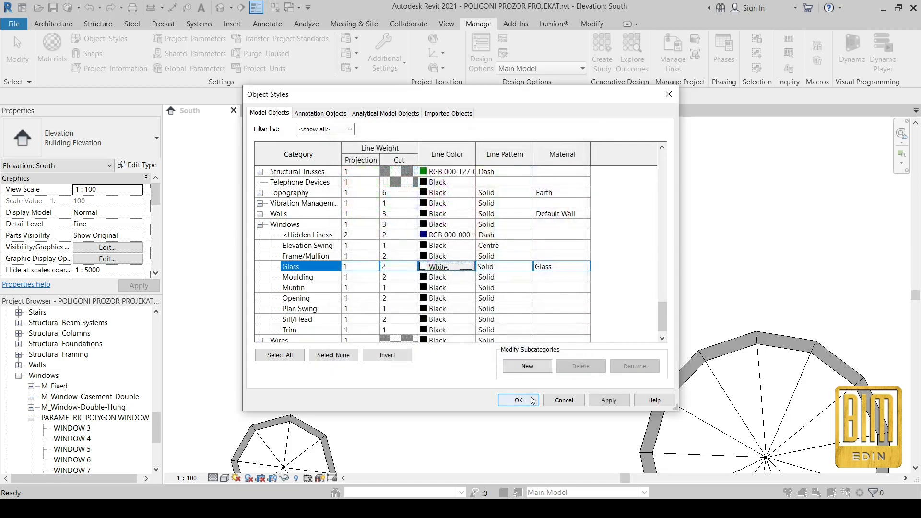
left_click(530, 403)
Set the broj type parameter of the large polygon window's type WINDOW x to 10 and apply it.
scroll(489, 240, "down", 4)
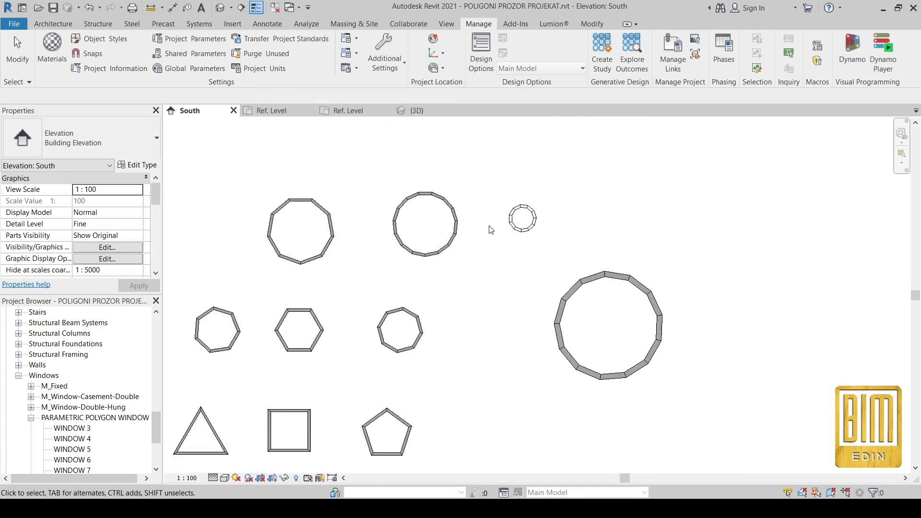
scroll(633, 293, "down", 2)
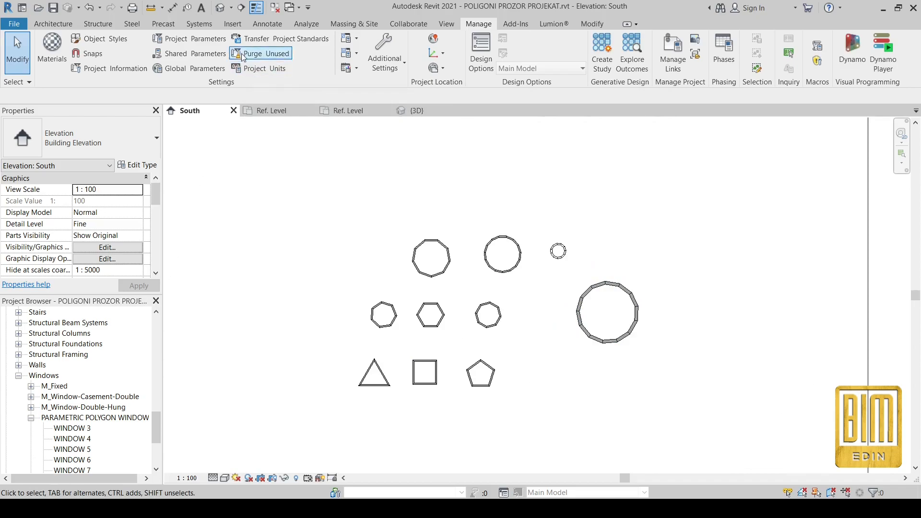
scroll(439, 405, "up", 2)
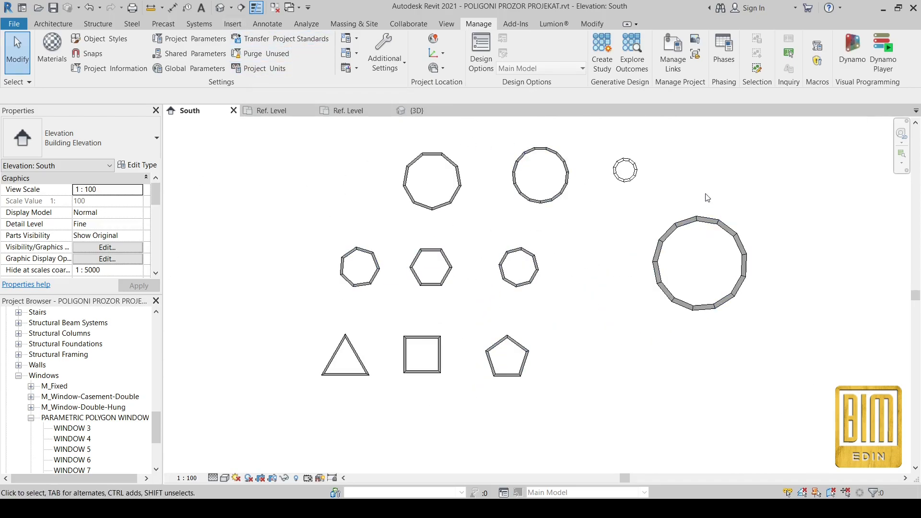
middle_click_drag(609, 261, 594, 289)
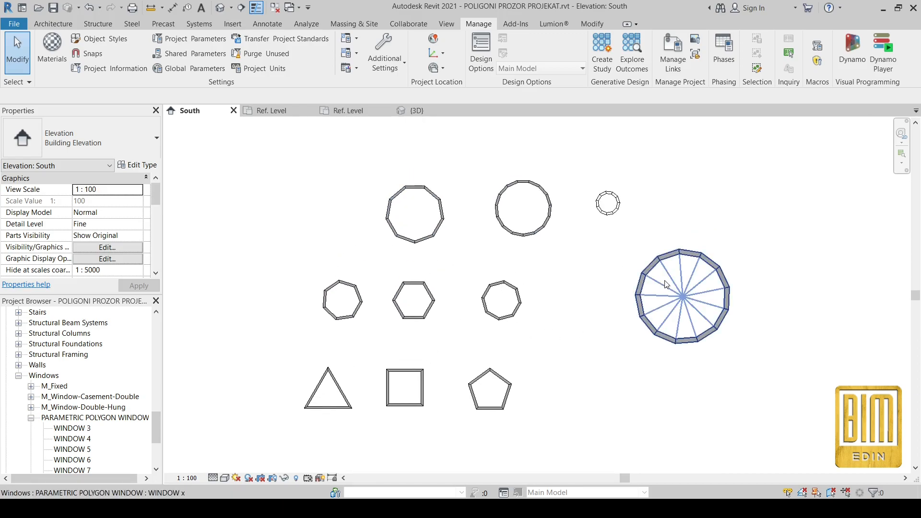
left_click(637, 294)
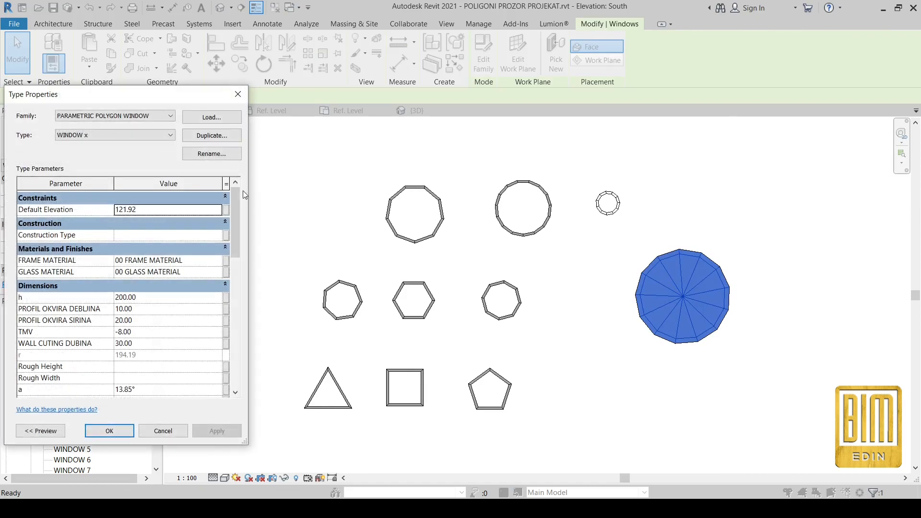
scroll(155, 310, "down", 8)
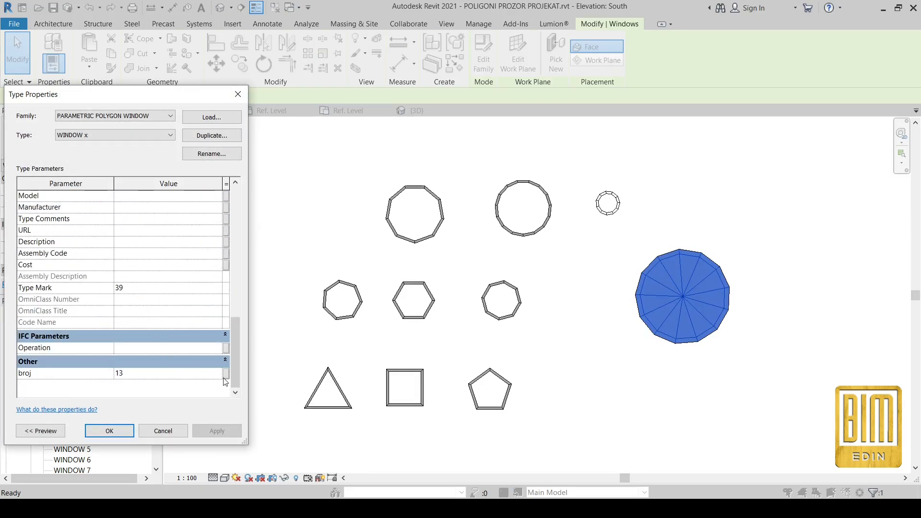
left_click(224, 377)
left_click(218, 377)
left_click(218, 377)
left_click(217, 431)
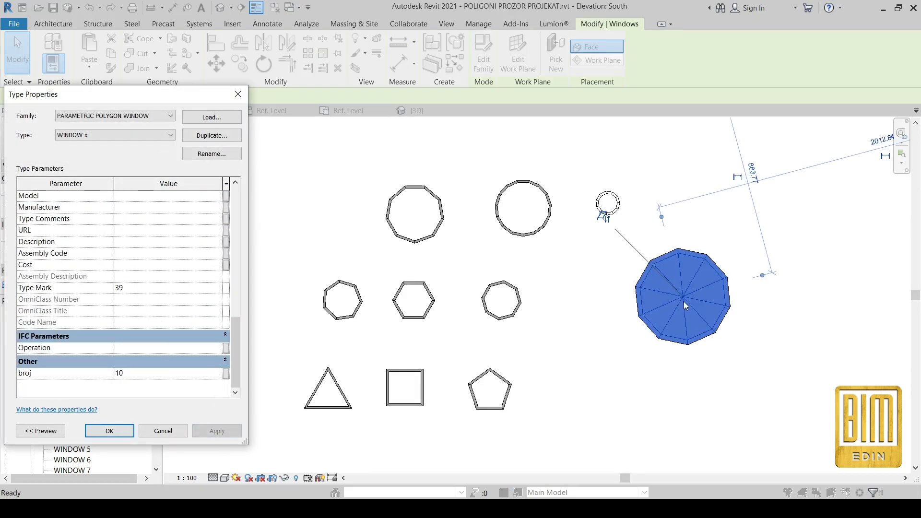
Set the broj parameter of type WINDOW x to 7, apply it and close the type properties.
left_click(218, 377)
left_click(218, 377)
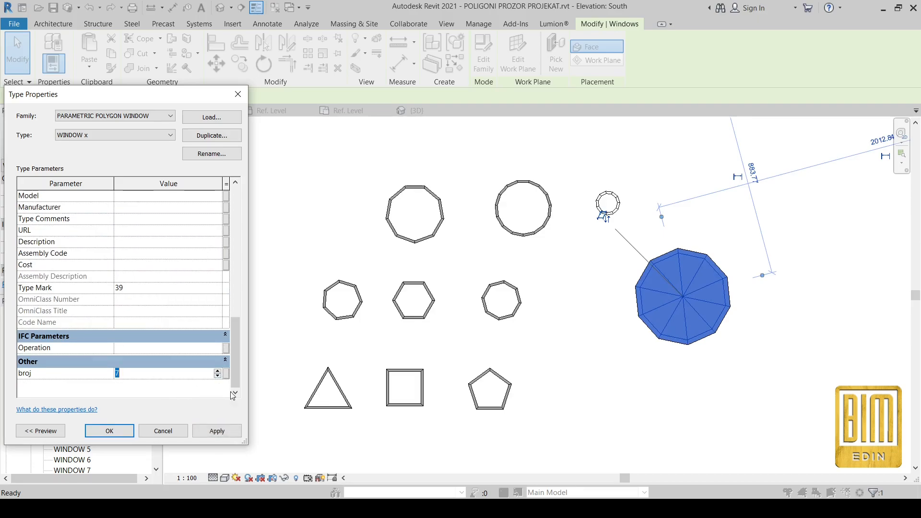
left_click(217, 431)
left_click(109, 431)
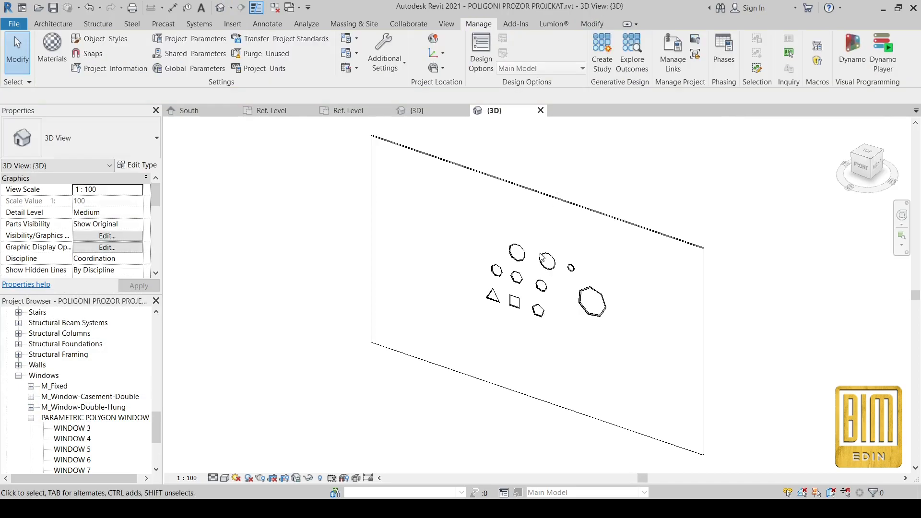
Turn on the section box in the project's {3D} view.
scroll(63, 237, "down", 6)
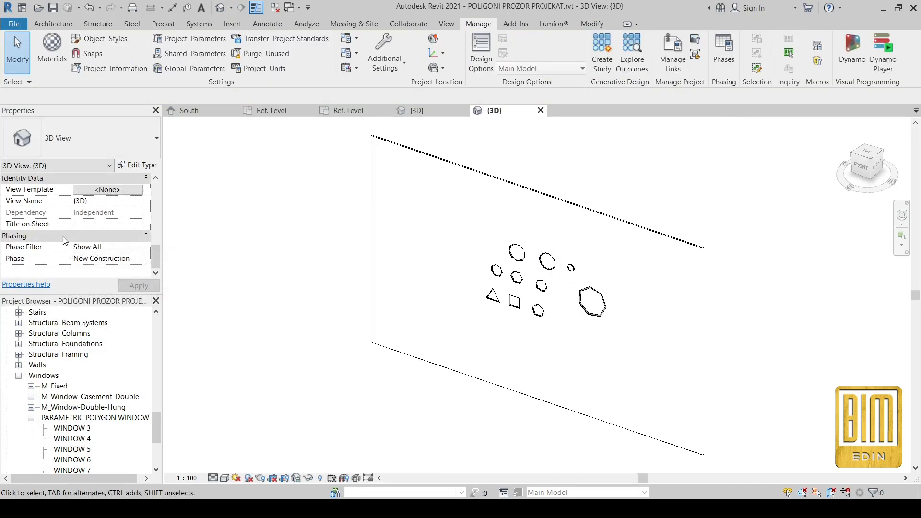
scroll(62, 237, "up", 3)
left_click(78, 178)
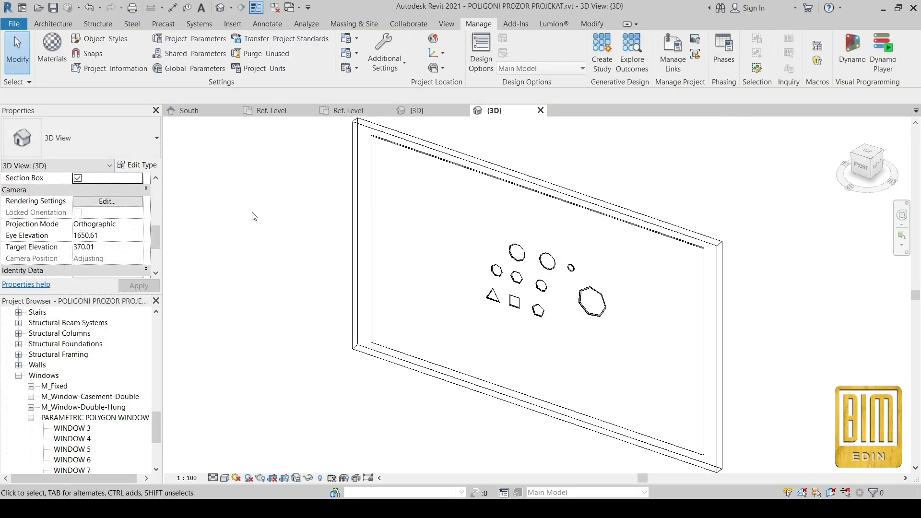
Pull the end face of the section box inward until it cuts through the large seven-sided window.
left_click(715, 278)
scroll(715, 336, "up", 3)
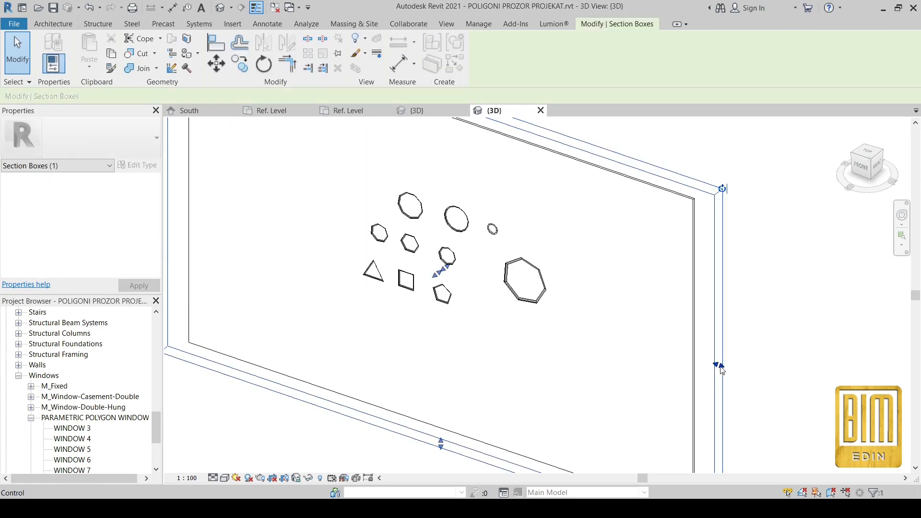
left_click_drag(716, 377, 528, 312)
scroll(528, 312, "up", 8)
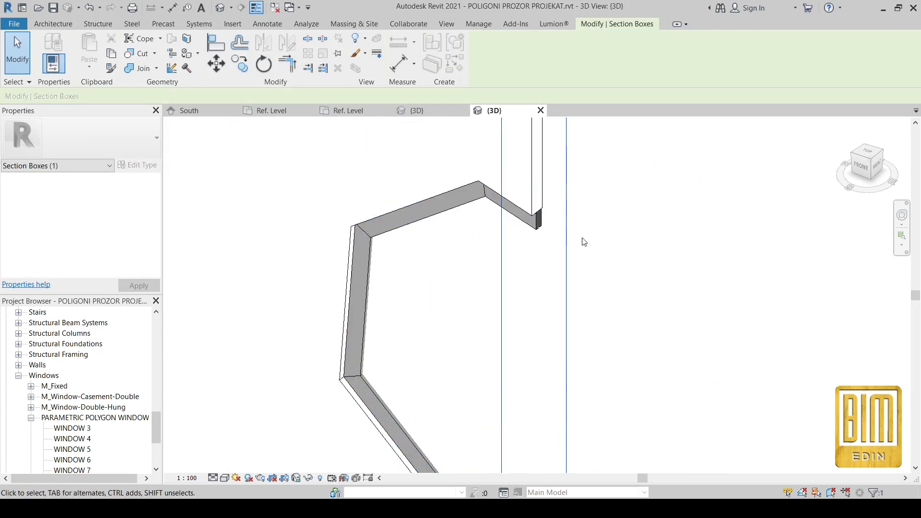
Change the type of the wall hosting the windows to Generic - 300mm.
scroll(569, 225, "down", 3)
left_click(547, 198)
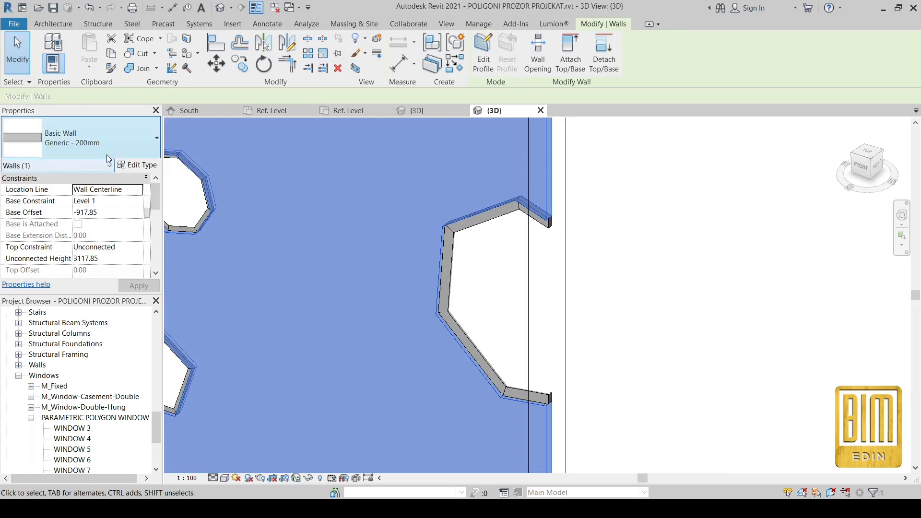
left_click(139, 166)
left_click(238, 94)
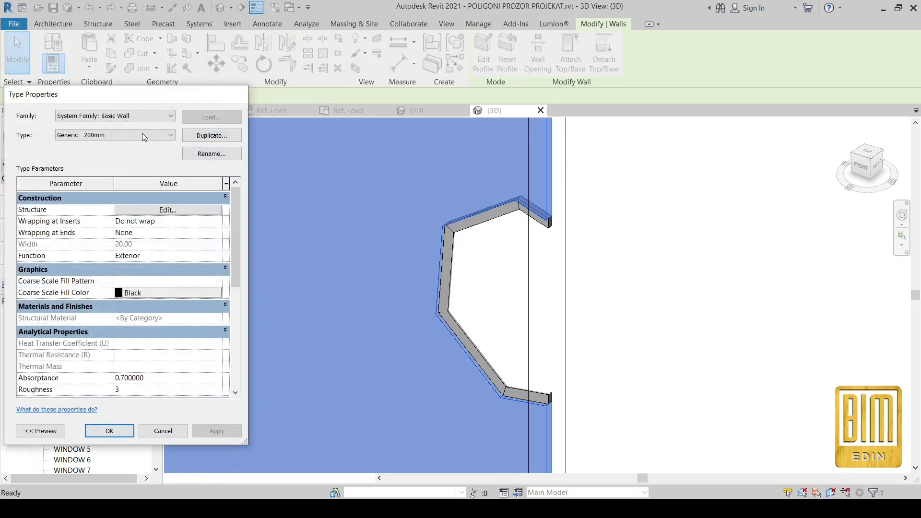
left_click(128, 138)
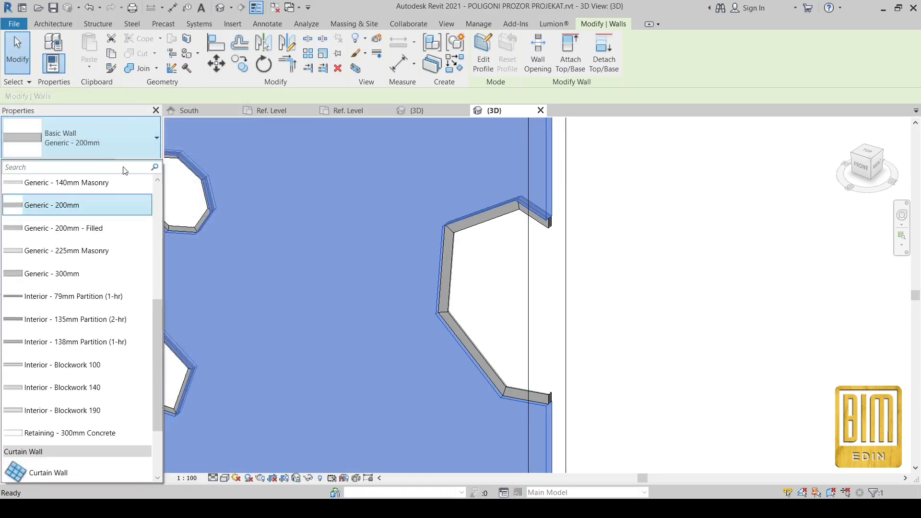
left_click(80, 274)
left_click(650, 250)
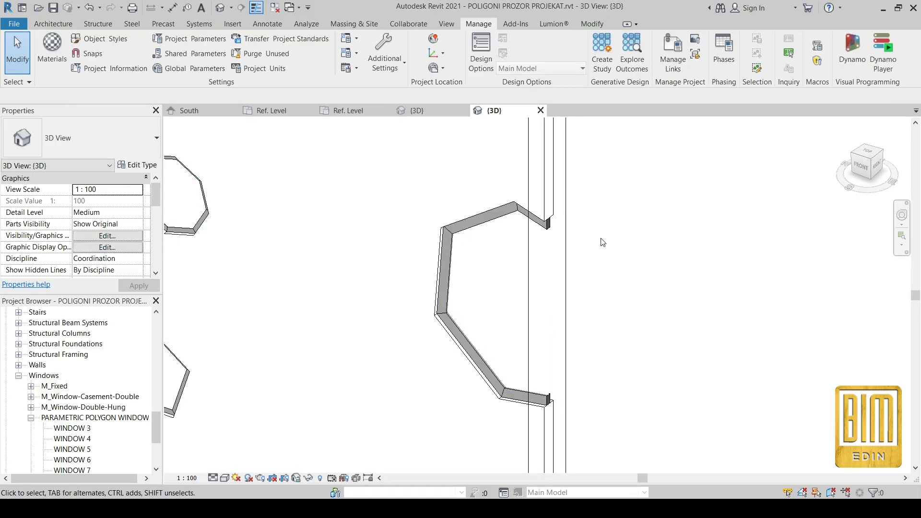
Examine the cut frame and glass of the sectioned large window inside the wall opening from the end side.
middle_click_drag(603, 242, 594, 295, "shift")
scroll(593, 294, "down", 3)
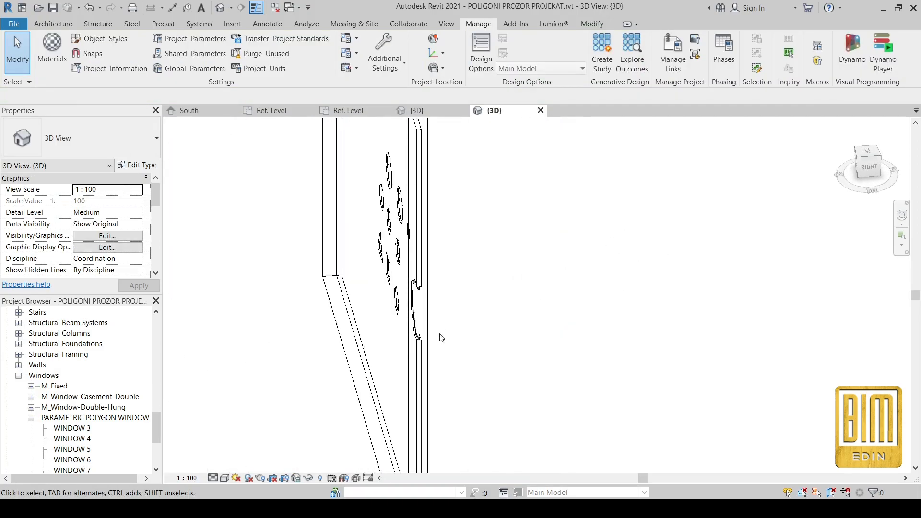
scroll(425, 298, "up", 8)
left_click(397, 208)
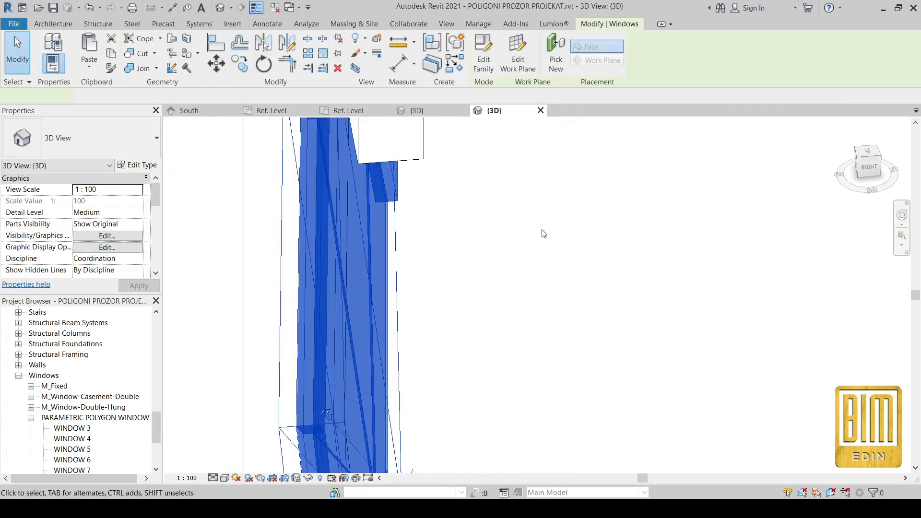
left_click(599, 240)
mouse_move(605, 233)
middle_mouse_down("shift")
mouse_move(645, 312)
mouse_move(414, 288)
mouse_move(396, 308)
mouse_move(594, 226)
middle_mouse_up("shift")
scroll(594, 225, "up", 3)
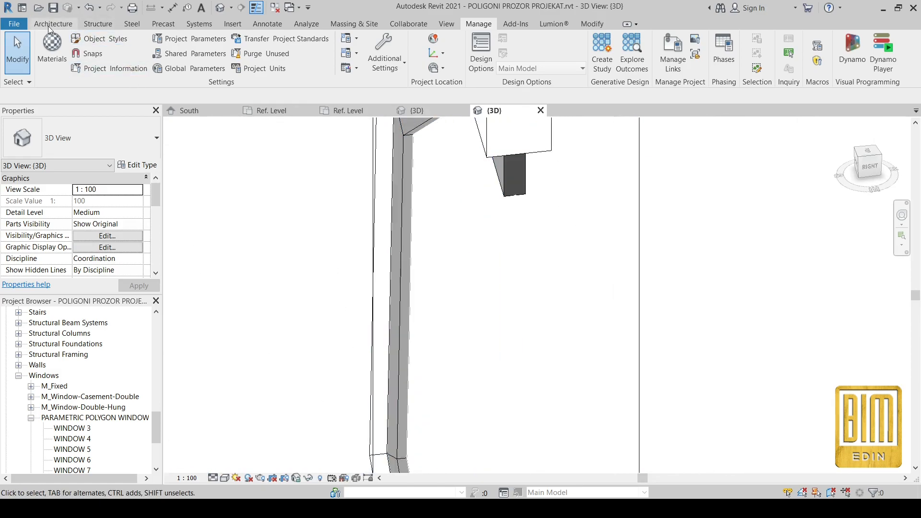
Set the line colour of the Windows Glass subcategory to black in the project's object styles.
left_click(99, 39)
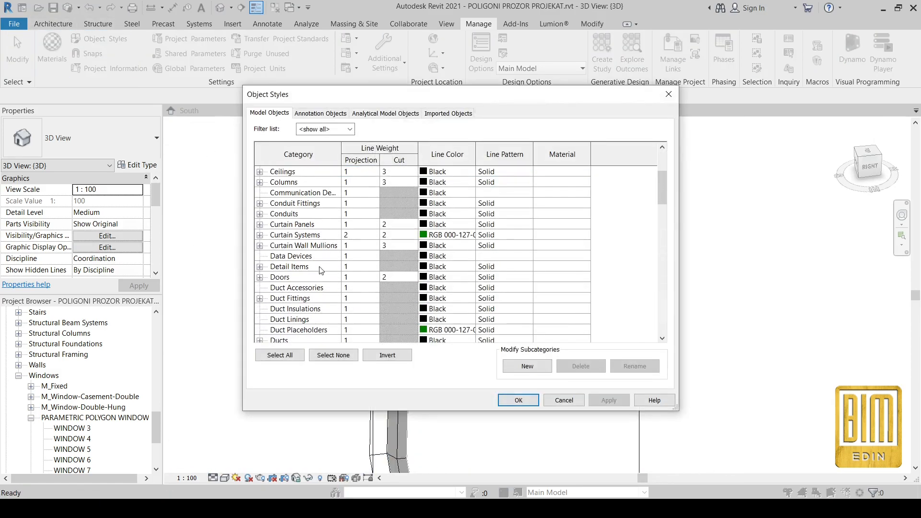
left_click_drag(662, 192, 673, 334)
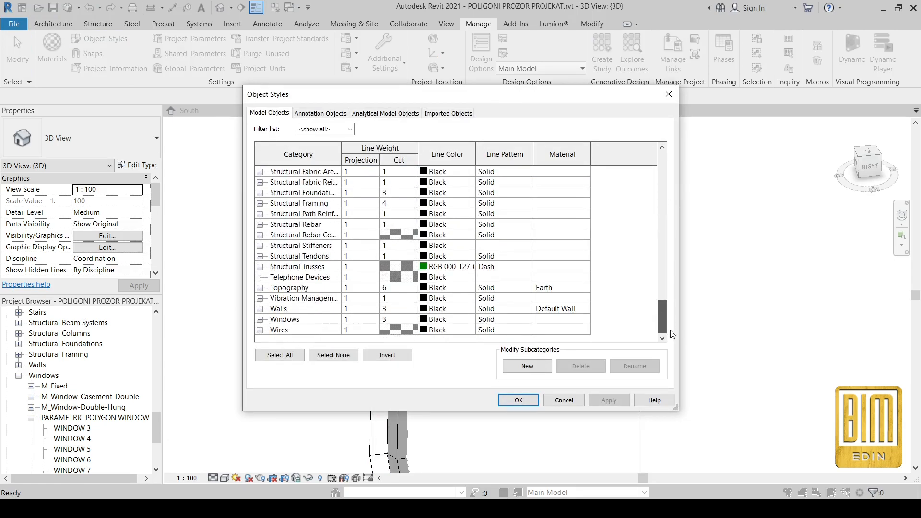
left_click(260, 320)
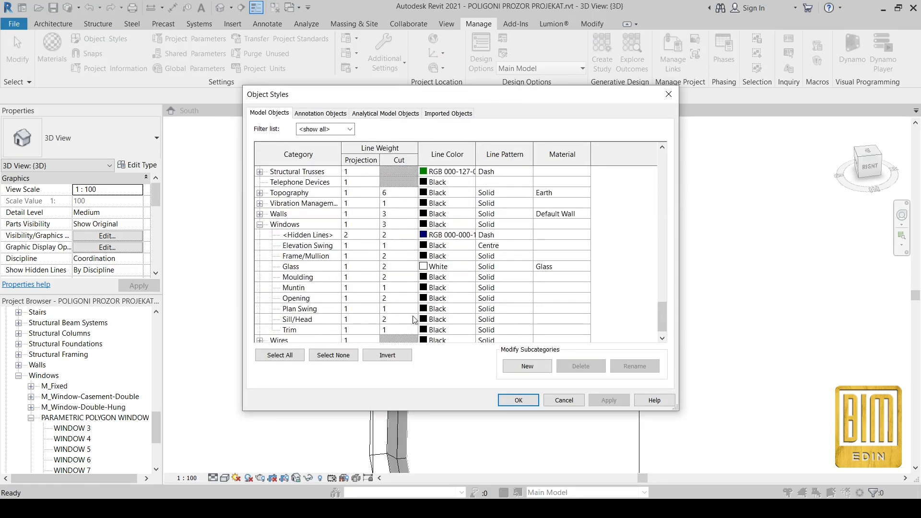
left_click(417, 269)
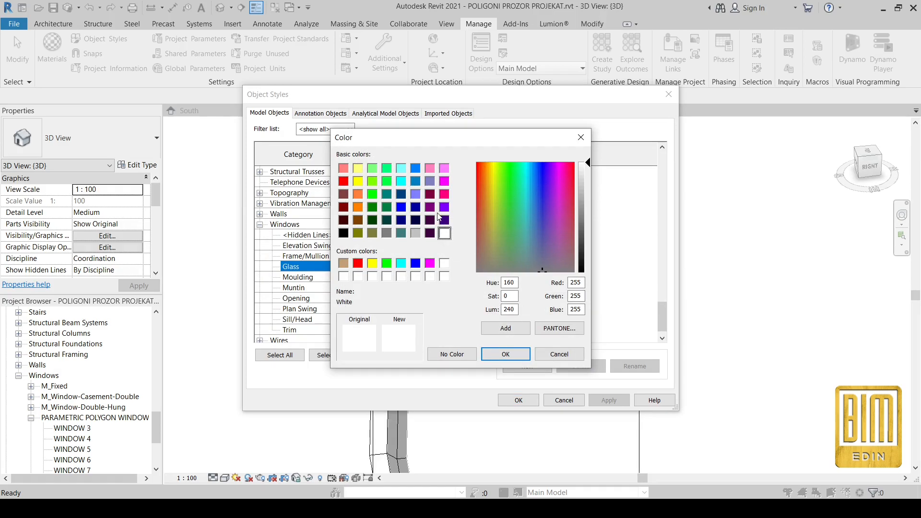
left_click(343, 233)
left_click(505, 354)
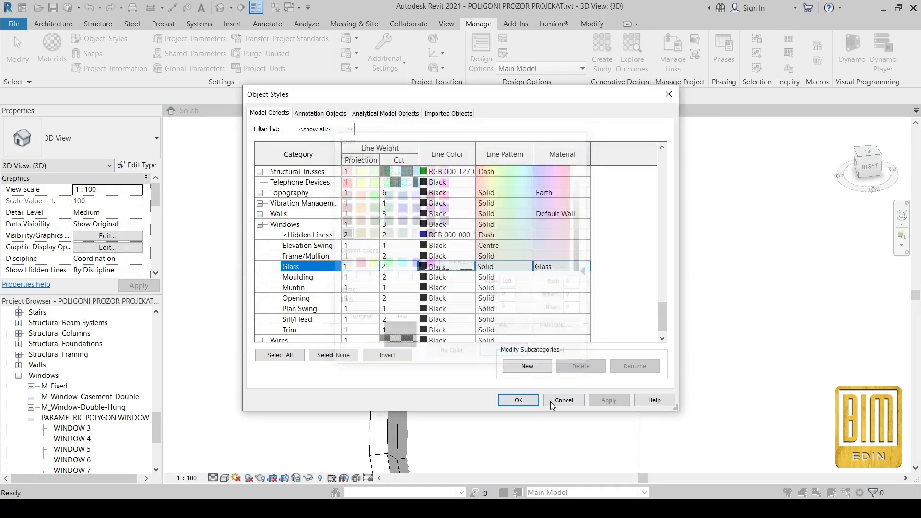
left_click(520, 401)
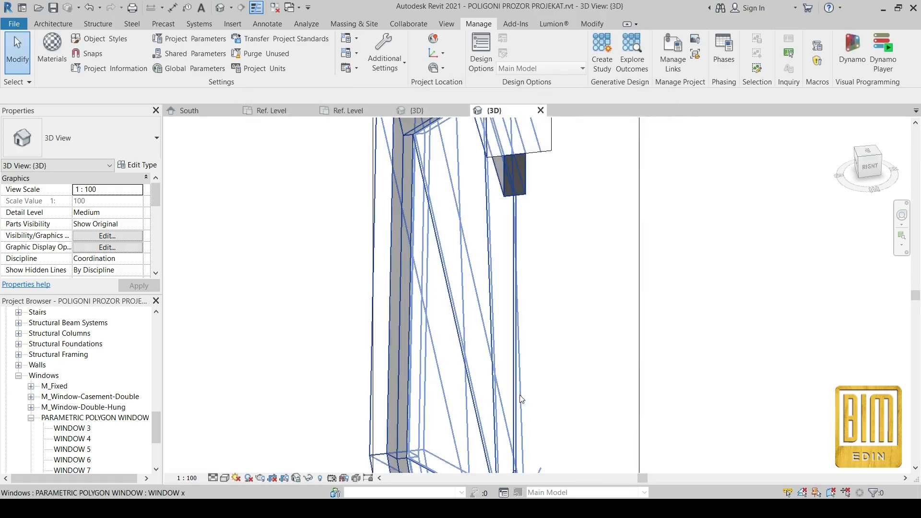
scroll(687, 290, "down", 2)
scroll(515, 229, "up", 3)
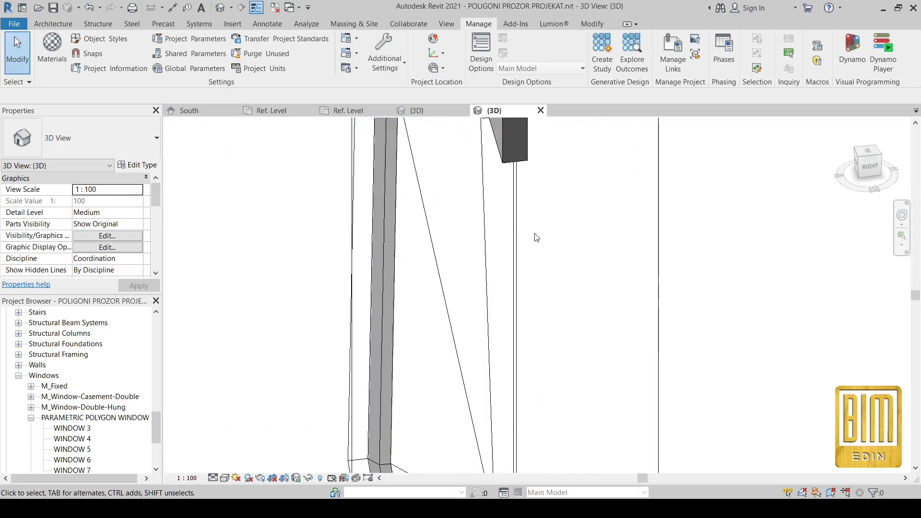
Set PROFIL OKVIRA DEBLJINA to 5 for the large window's WINDOW x type while viewing the section from the right.
left_click(516, 229)
scroll(516, 230, "down", 2)
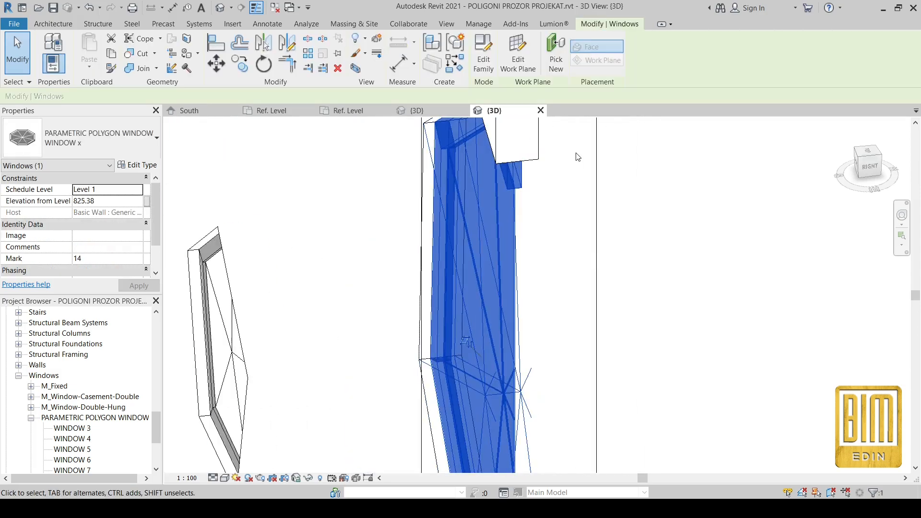
left_click(869, 172)
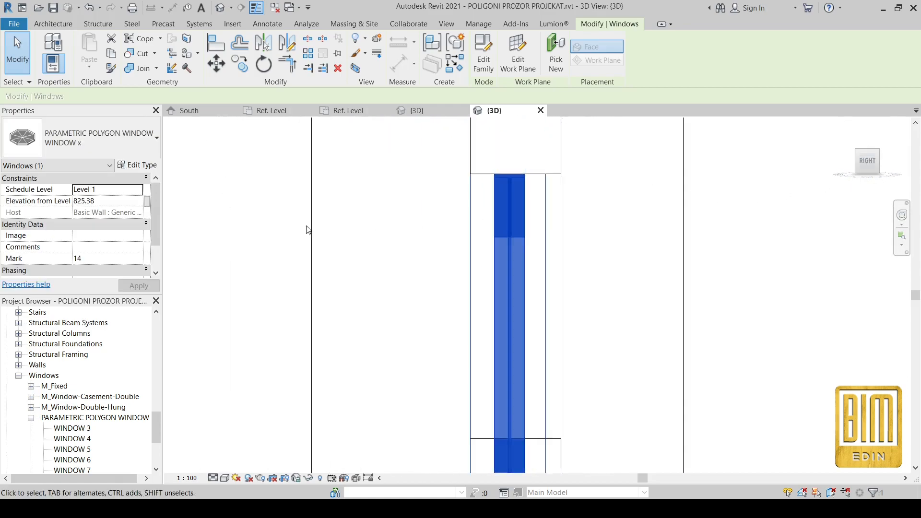
left_click(136, 167)
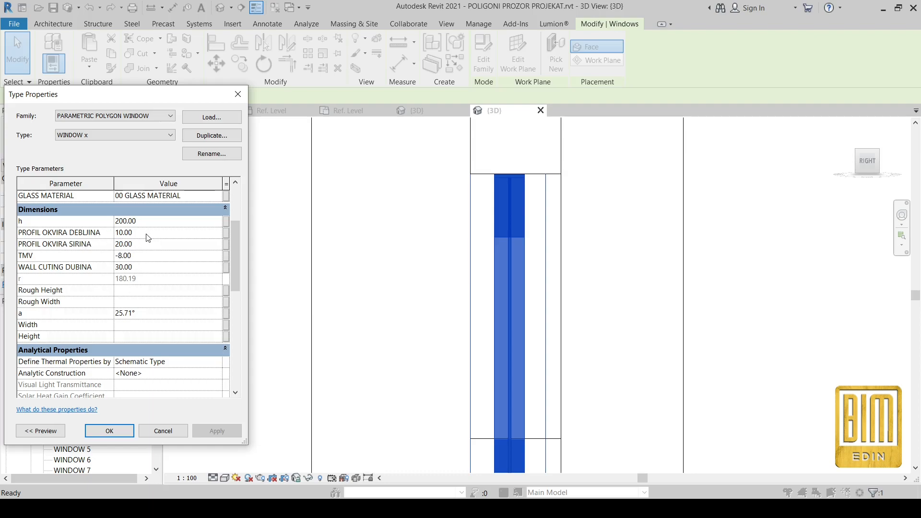
key("Return")
left_click(227, 430)
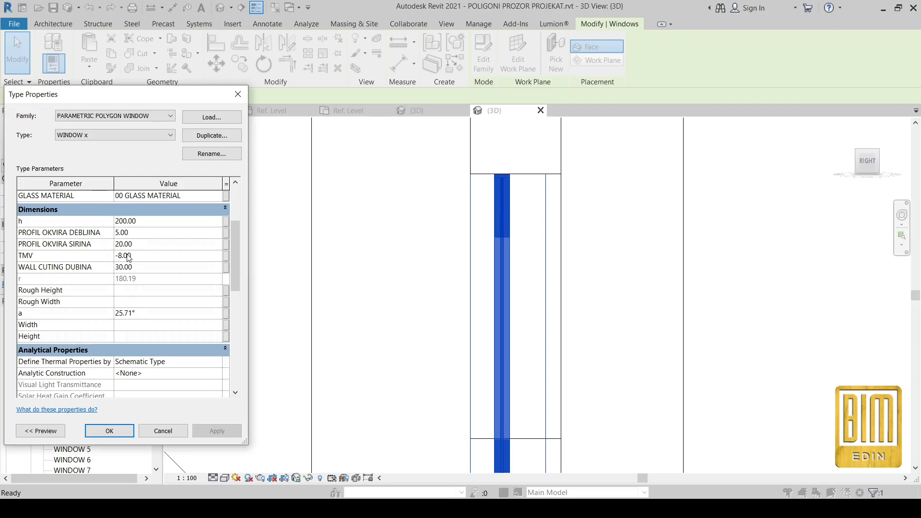
Set PROFIL OKVIRA SIRINA to 10 for the WINDOW x type and accept the type properties.
left_click(152, 245)
type("10")
left_click(231, 431)
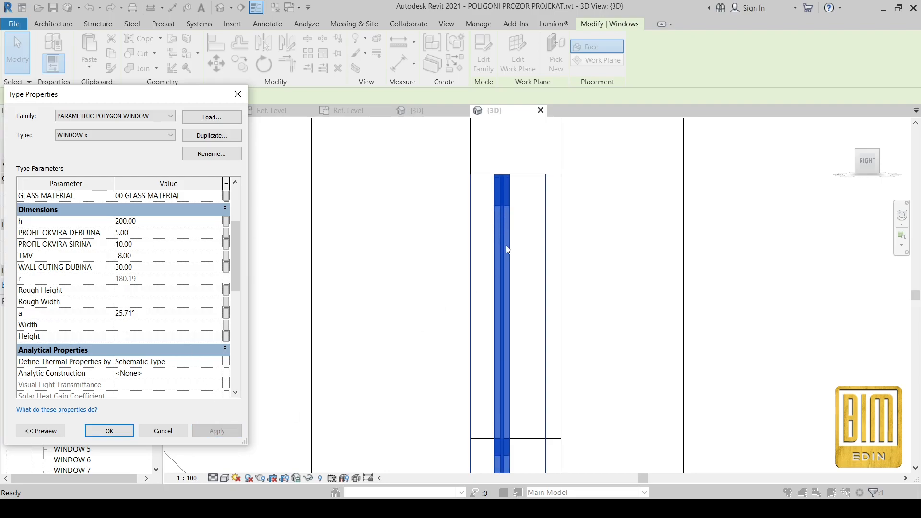
key("Return")
left_click(335, 280)
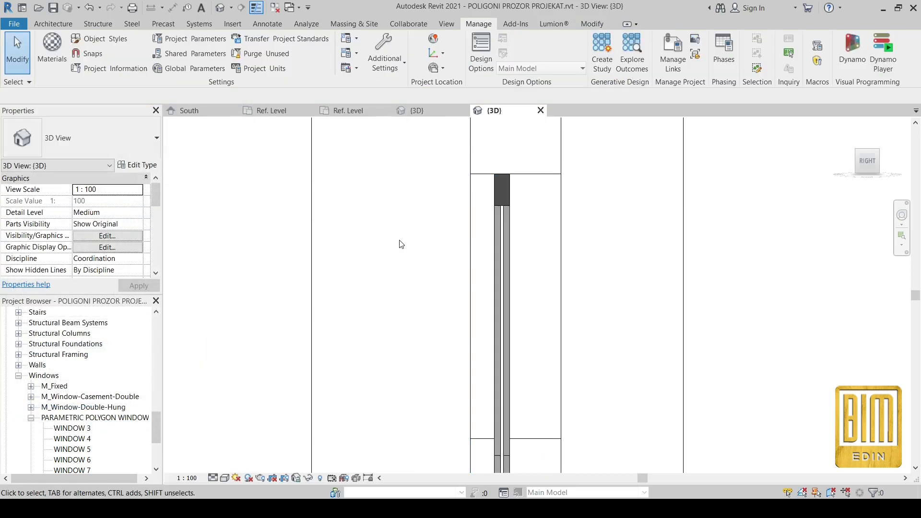
Try a TMV value of 10 in the type properties of the sectioned large window.
scroll(504, 211, "up", 2)
left_click(505, 210)
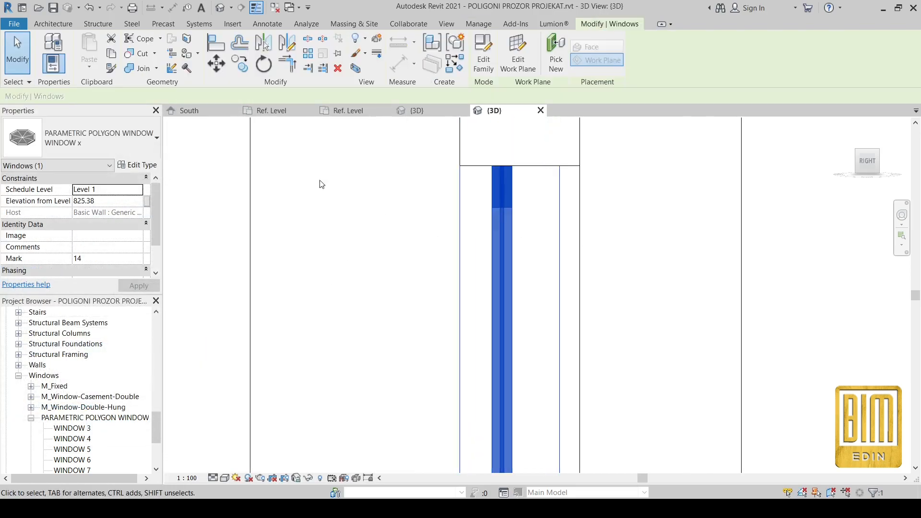
left_click(136, 164)
scroll(148, 286, "down", 4)
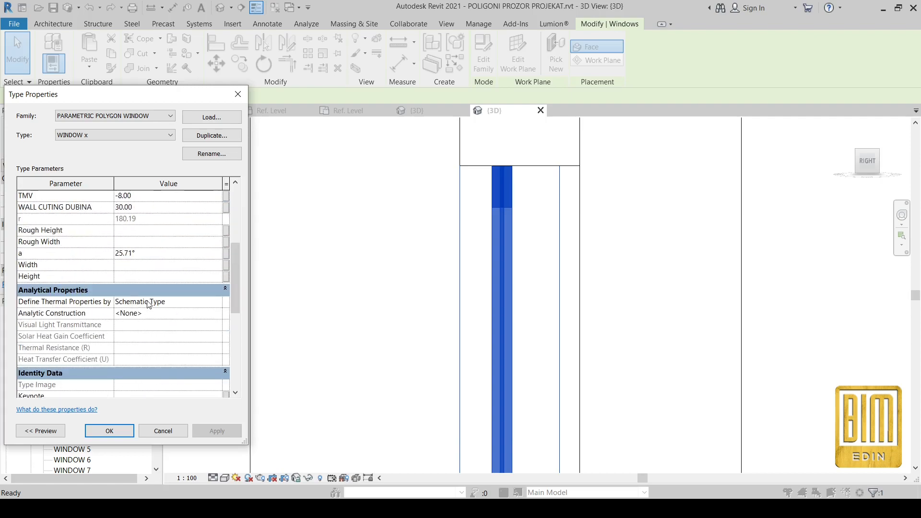
scroll(91, 223, "up", 1)
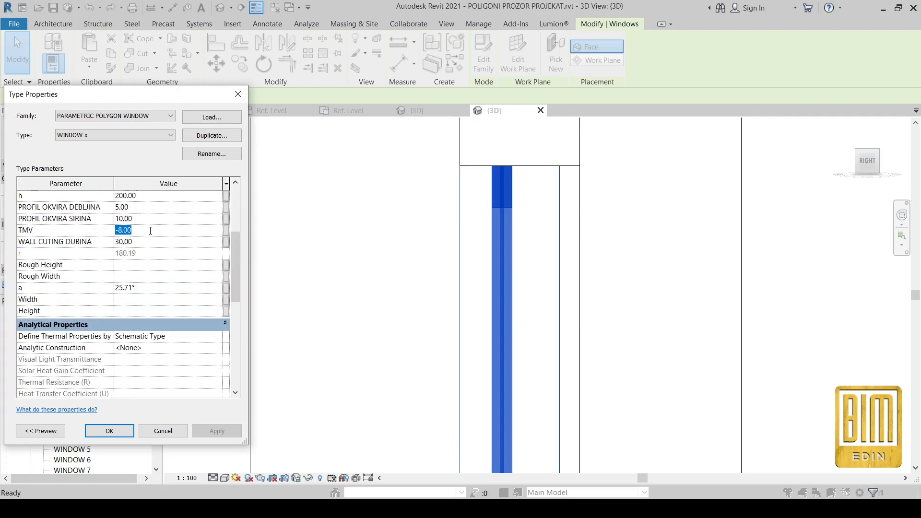
type("0")
left_click(224, 433)
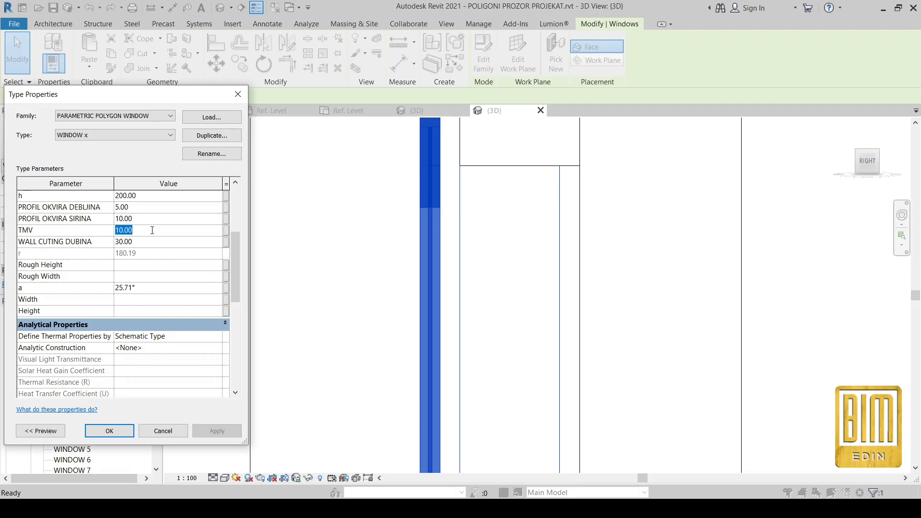
Try TMV values of -15 and -13 for the WINDOW x type and accept the type properties.
type("-15")
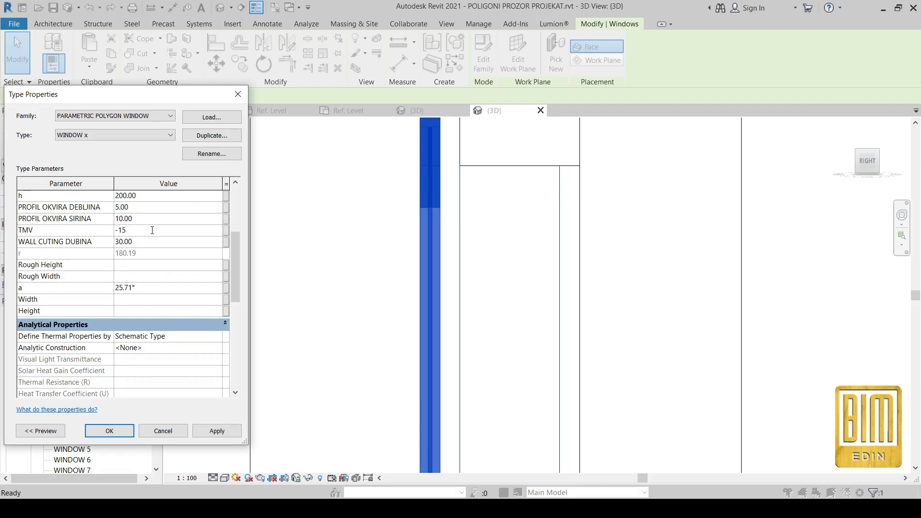
left_click(219, 433)
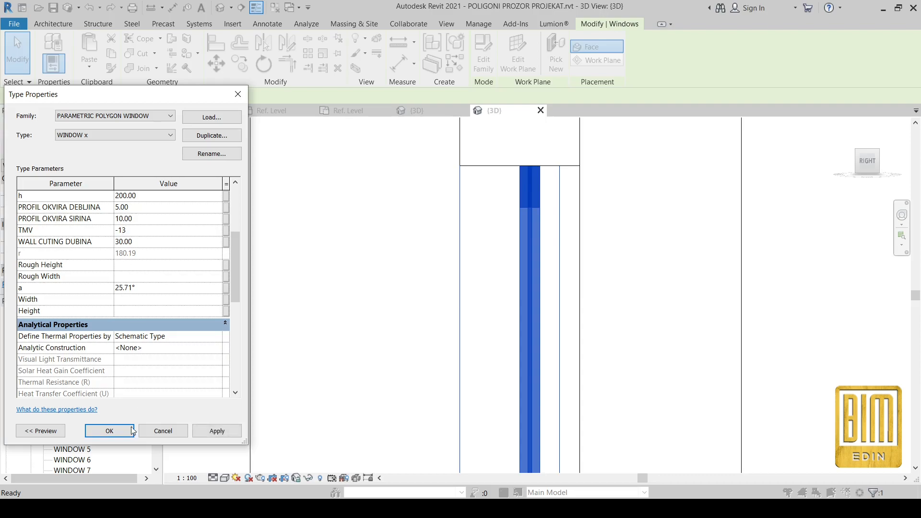
left_click(106, 424)
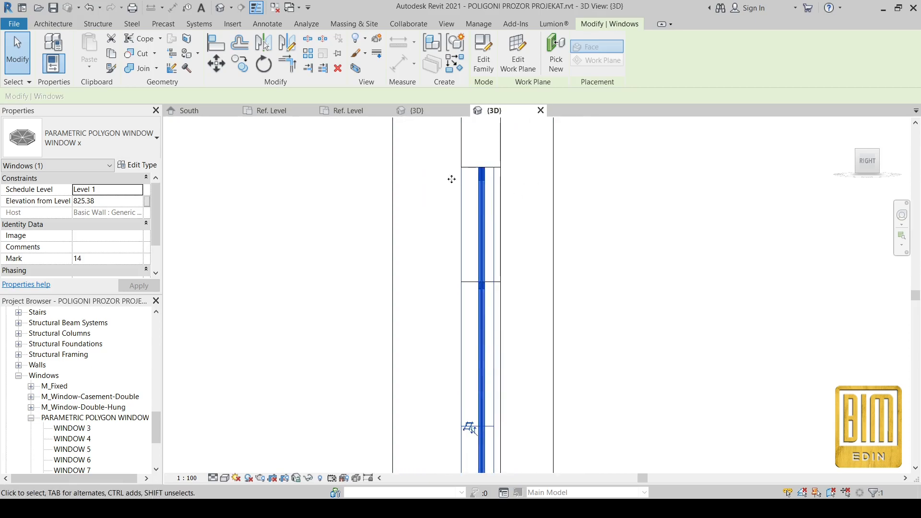
Reopen the WINDOW x type properties and try TMV values of -16 and 0 to shift the frame within the wall.
left_click(139, 165)
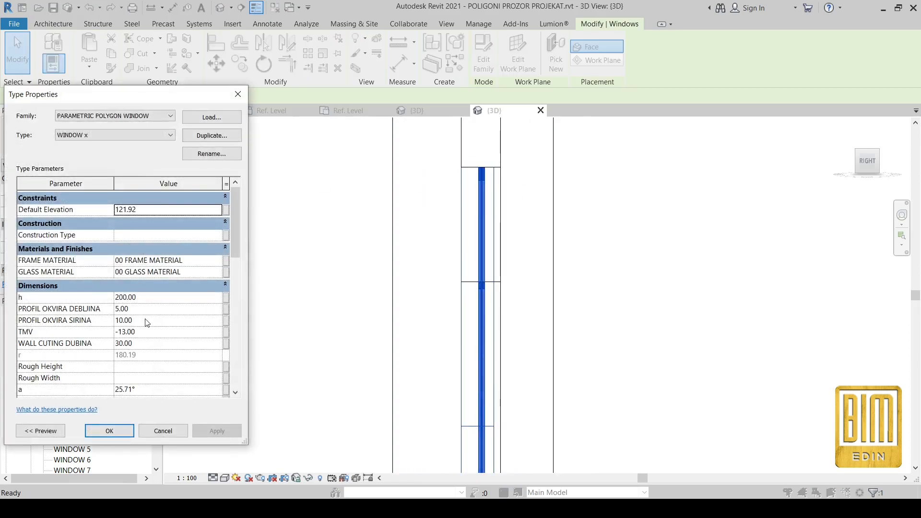
left_click(157, 331)
type("-")
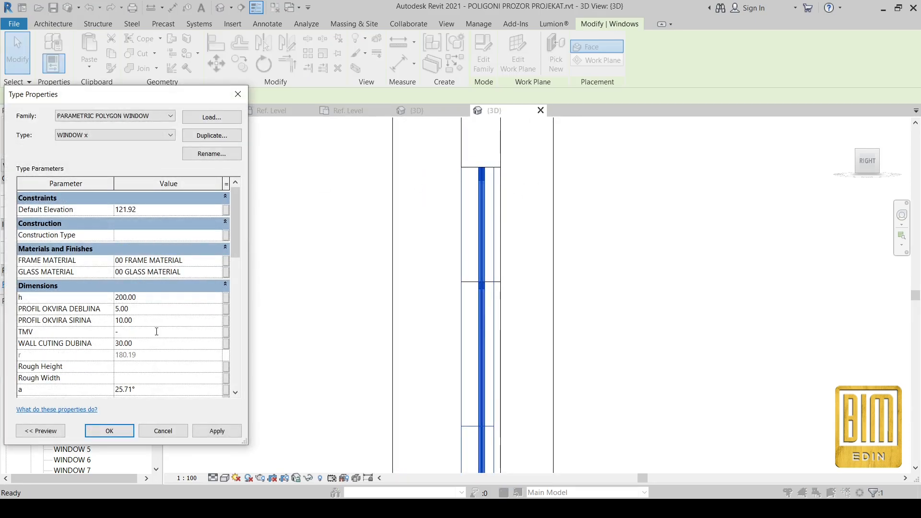
left_click(219, 434)
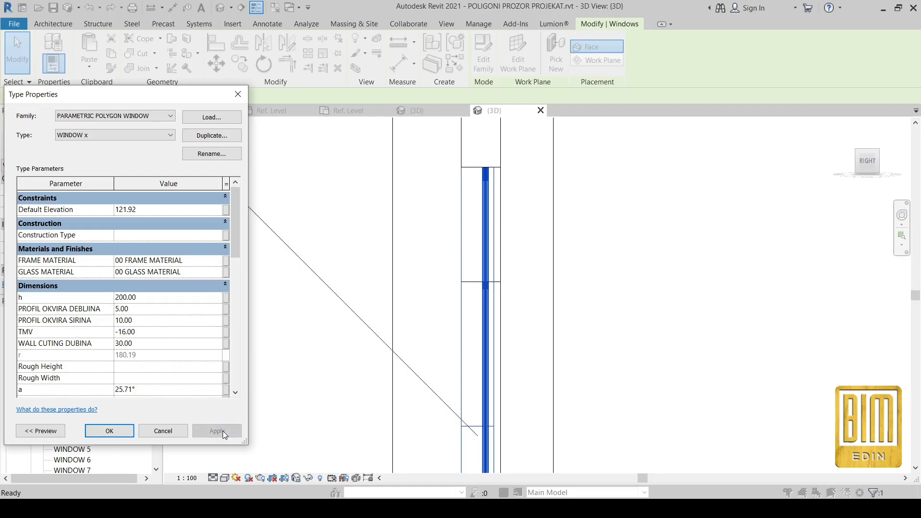
left_click(160, 331)
left_click(163, 359)
left_click(230, 438)
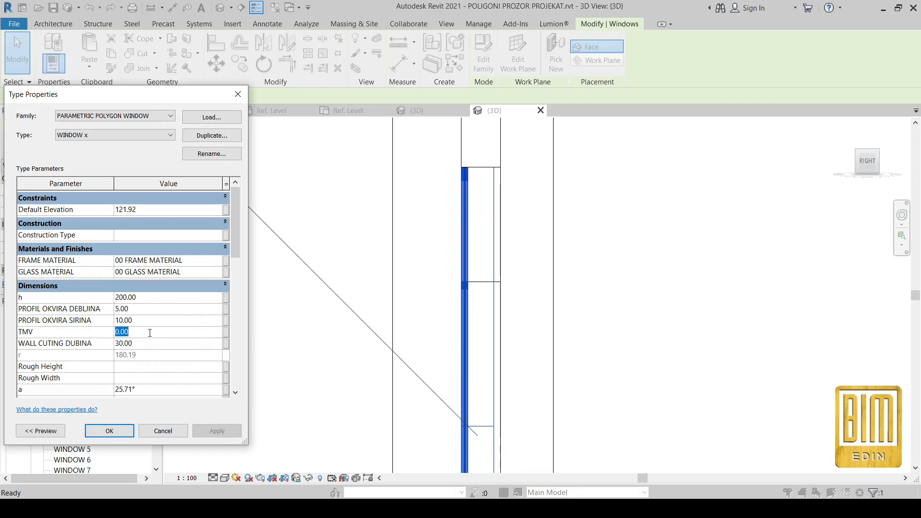
Set TMV to -12 for the WINDOW x type, accept the type properties and deselect the window.
type("-12")
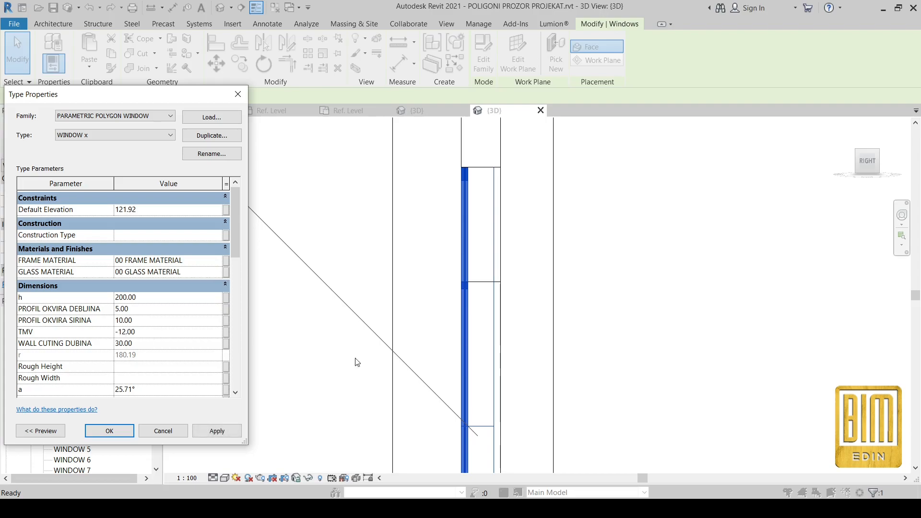
left_click(216, 430)
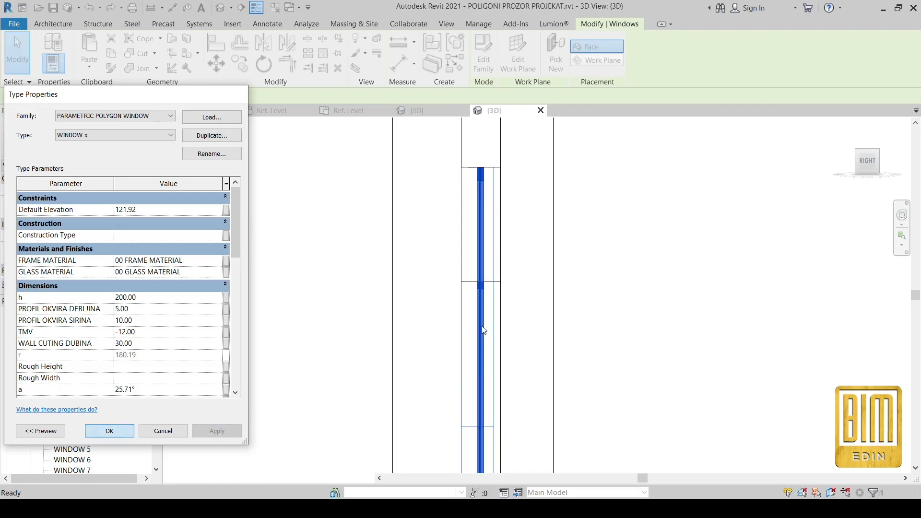
left_click(672, 235)
scroll(498, 167, "up", 4)
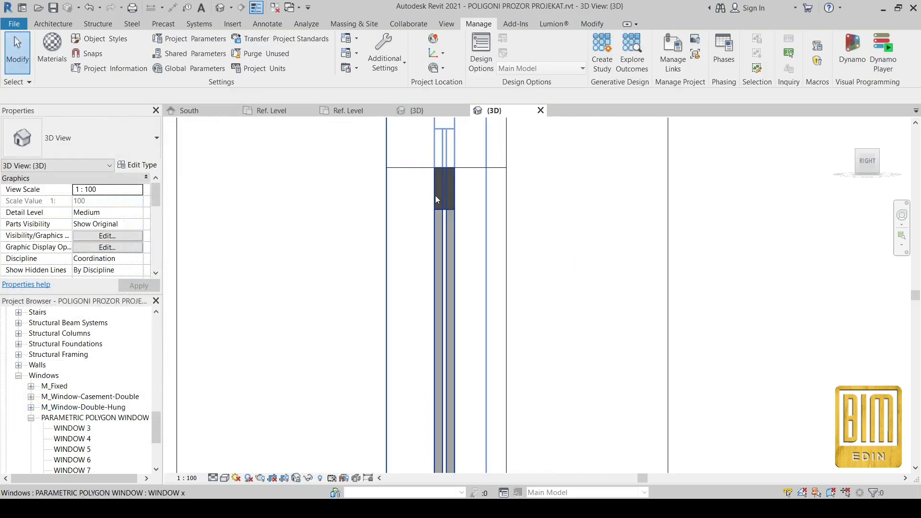
scroll(525, 197, "down", 6)
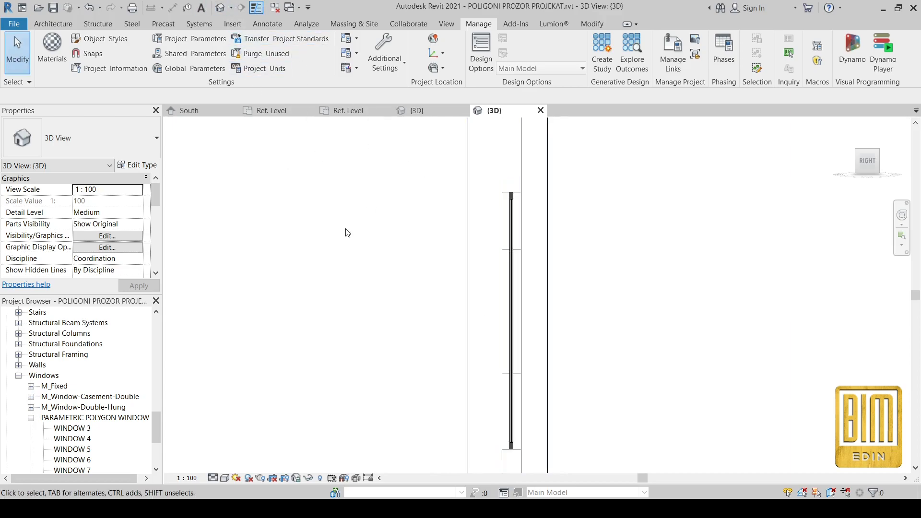
Extend the section box's cutting face outward in the South elevation until it lies beyond the wall's end.
middle_click_drag(348, 233, 569, 353, "shift")
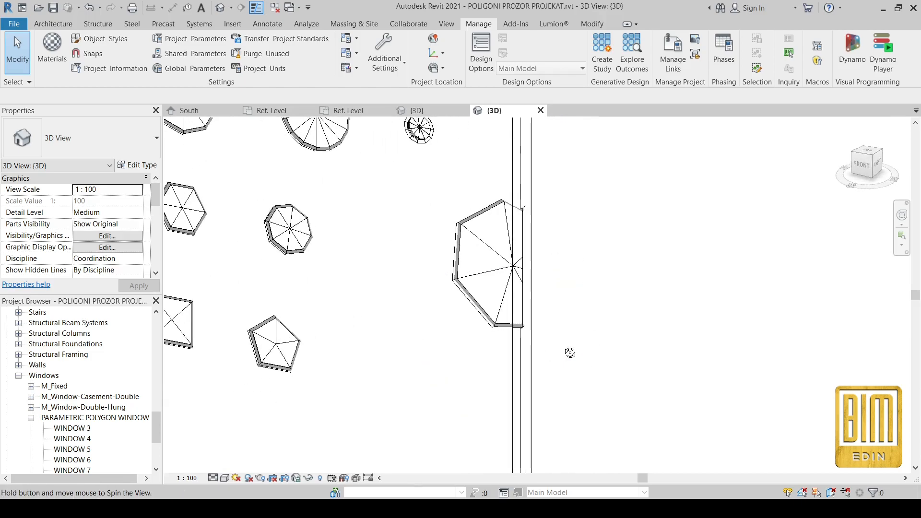
scroll(637, 331, "down", 4)
scroll(306, 248, "up", 3)
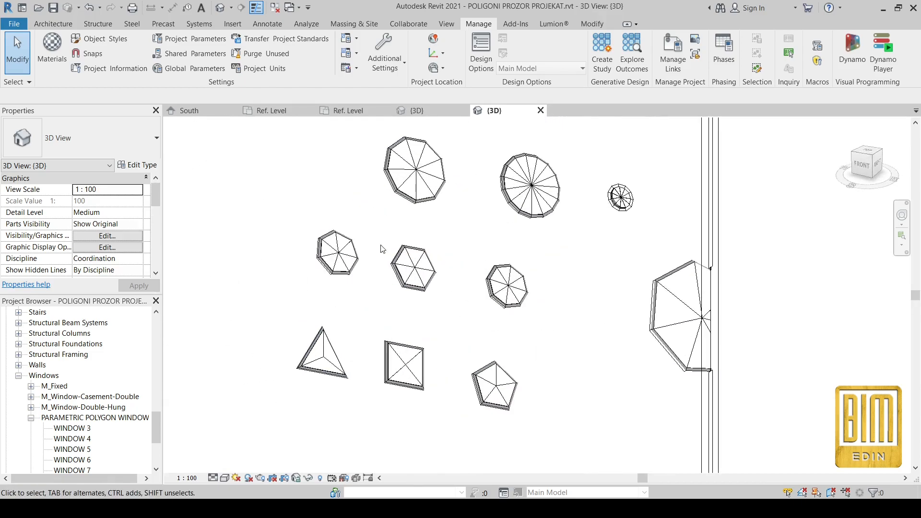
scroll(382, 249, "down", 3)
left_click(539, 216)
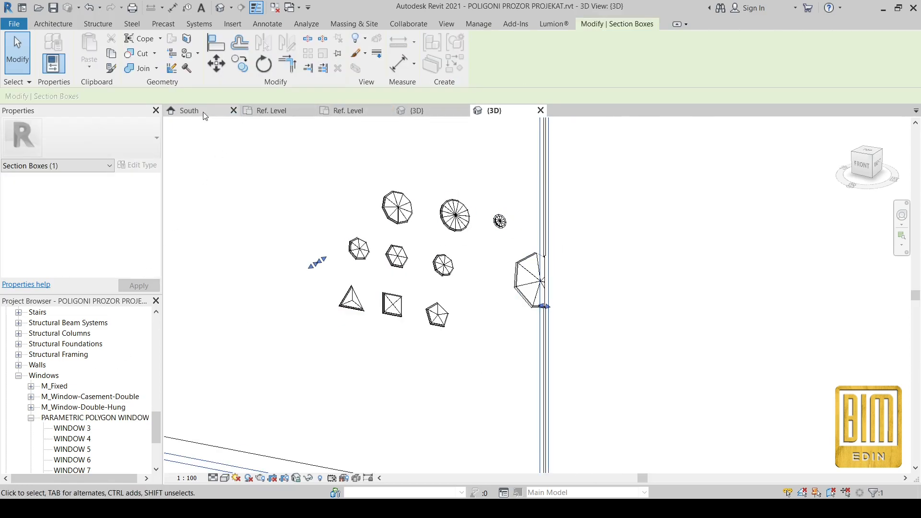
left_click(189, 110)
left_click_drag(621, 305, 822, 307)
scroll(594, 249, "down", 4)
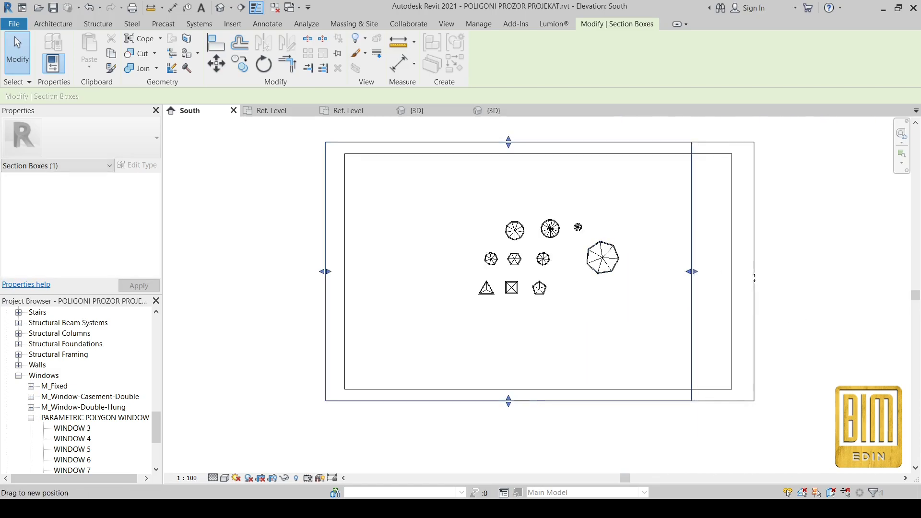
left_click(808, 302)
Rotate the heptagonal WINDOW x about its lowest frame corner until its bottom edge lies horizontal.
scroll(540, 280, "up", 3)
scroll(542, 278, "up", 2)
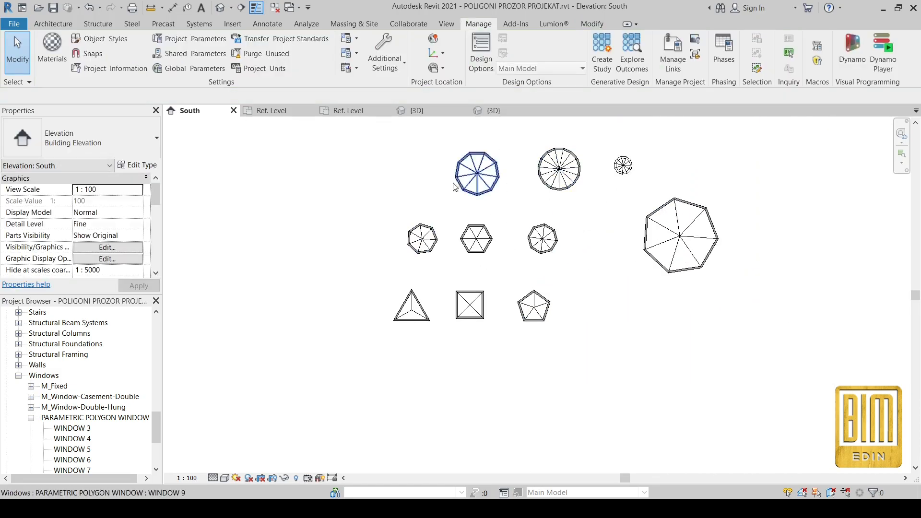
scroll(463, 153, "up", 3)
middle_click_drag(801, 344, 717, 298)
scroll(717, 297, "up", 1)
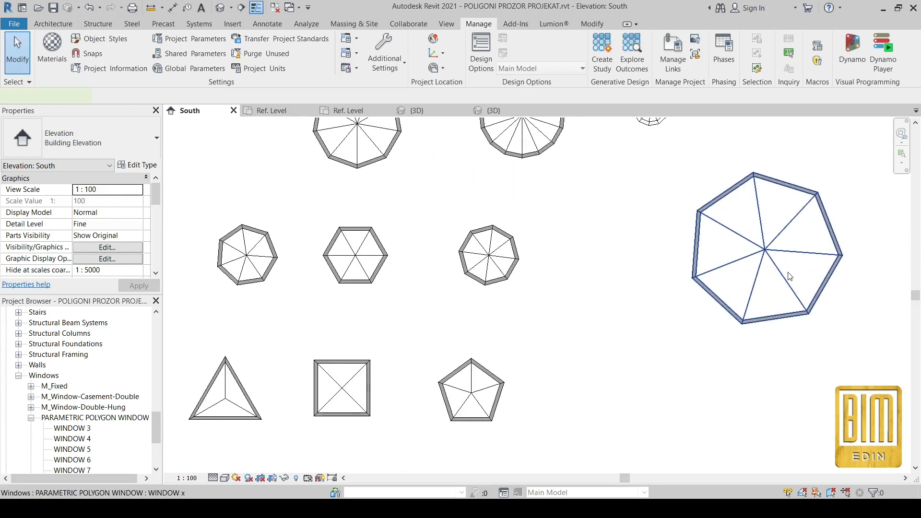
left_click(789, 275)
left_click(263, 66)
scroll(750, 298, "up", 2)
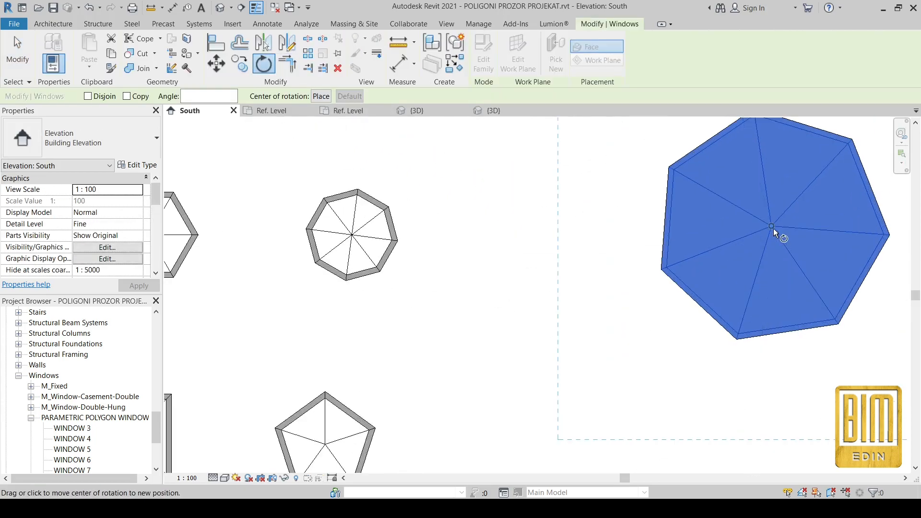
left_click(739, 340)
left_click(838, 324)
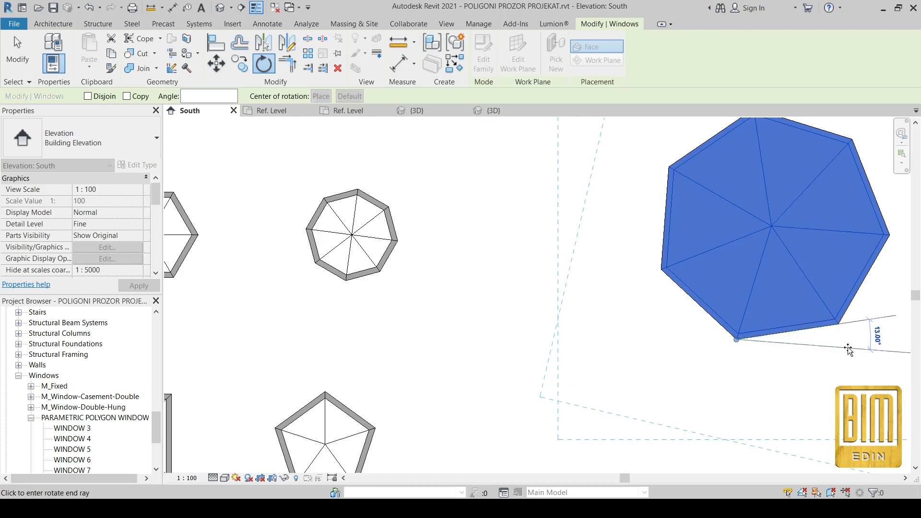
left_click(848, 339)
Mirror a copy of the octagonal WINDOW 8 across an axis drawn along its bottom edge, and deselect the copy.
scroll(632, 248, "down", 2)
scroll(485, 273, "up", 2)
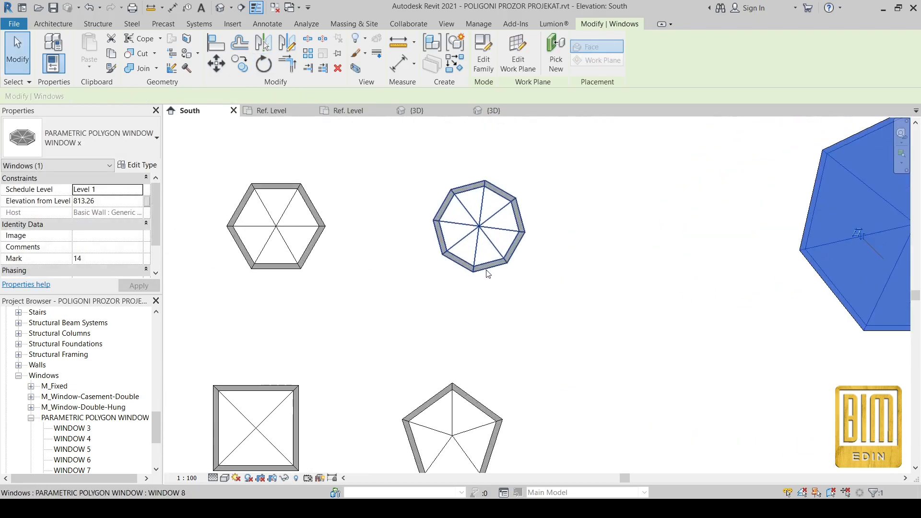
left_click(485, 269)
left_click(287, 42)
scroll(475, 271, "up", 2)
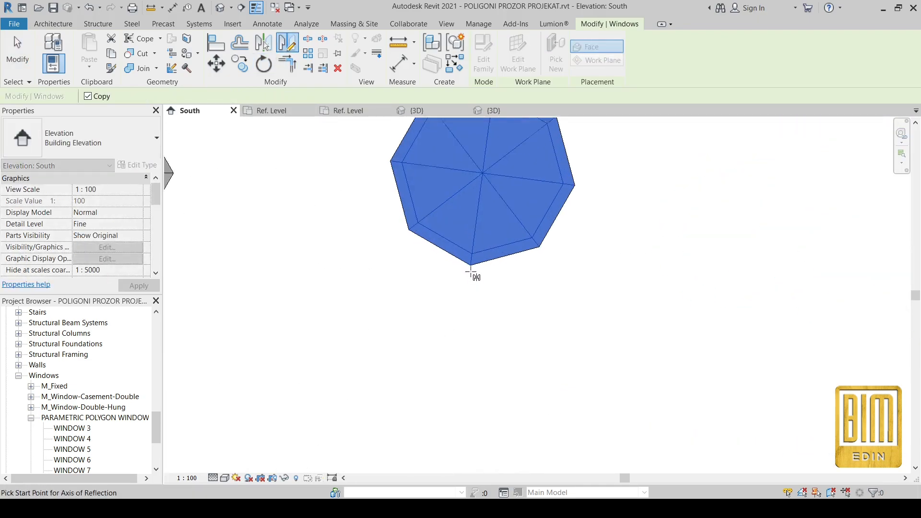
left_click(471, 264)
left_click(550, 247)
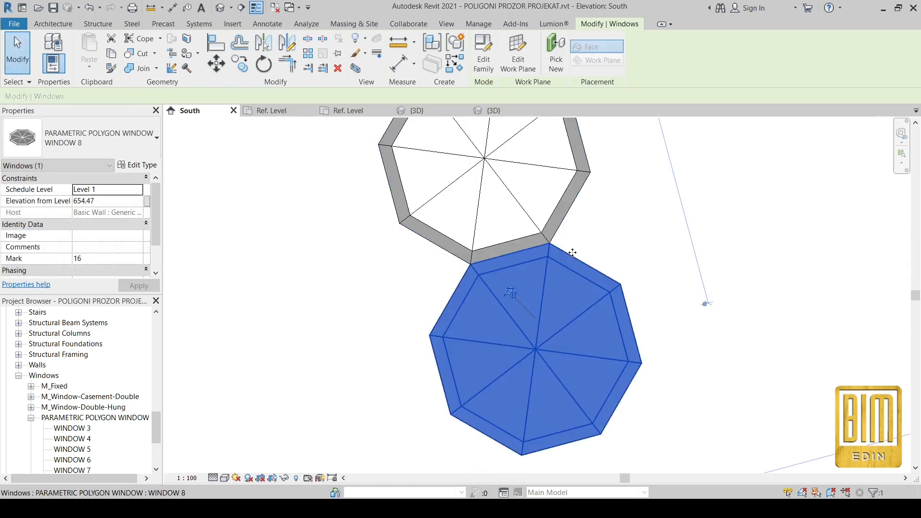
scroll(543, 253, "down", 5)
left_click(639, 280)
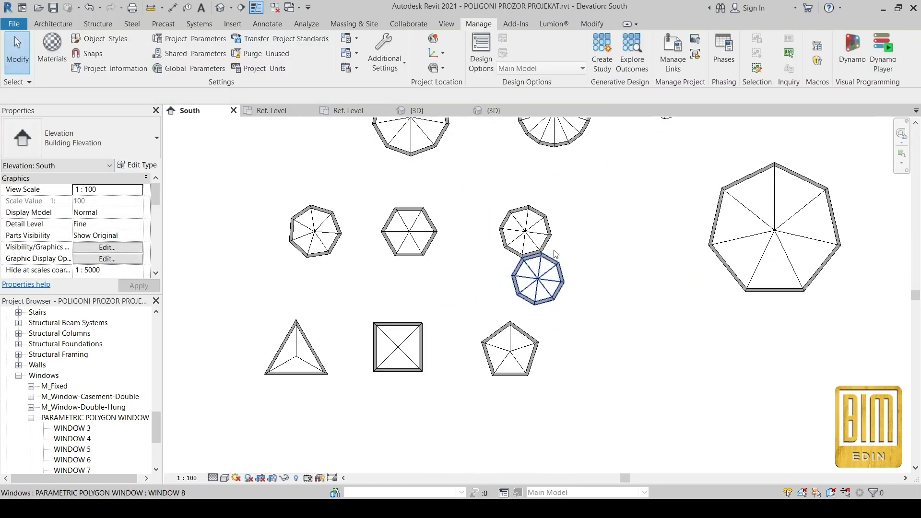
Try mirroring the original octagonal WINDOW 8 across its lower-right edge, and undo the copy.
scroll(552, 251, "up", 2)
left_click(523, 229)
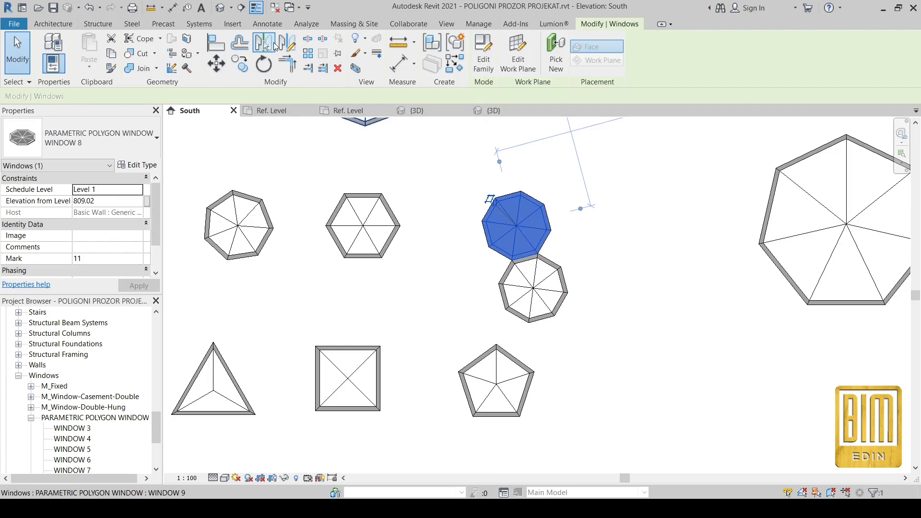
left_click(276, 46)
left_click(550, 236)
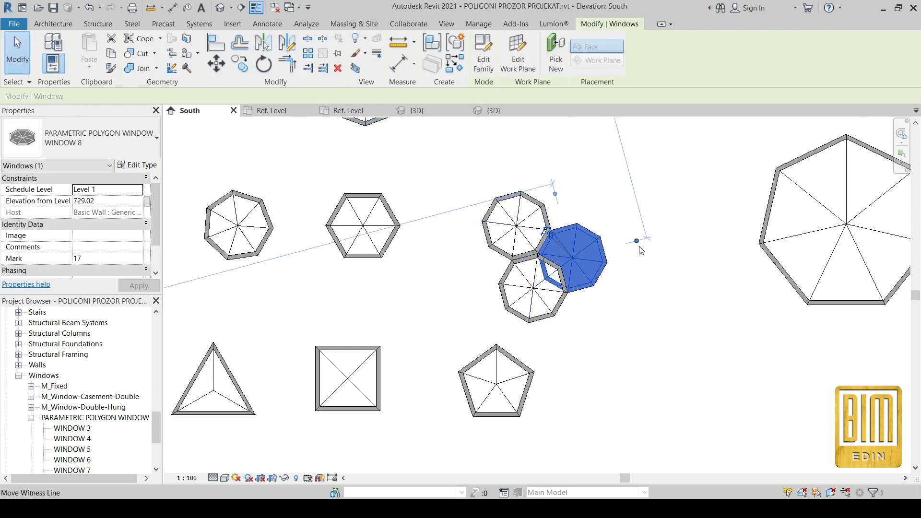
scroll(619, 255, "up", 2)
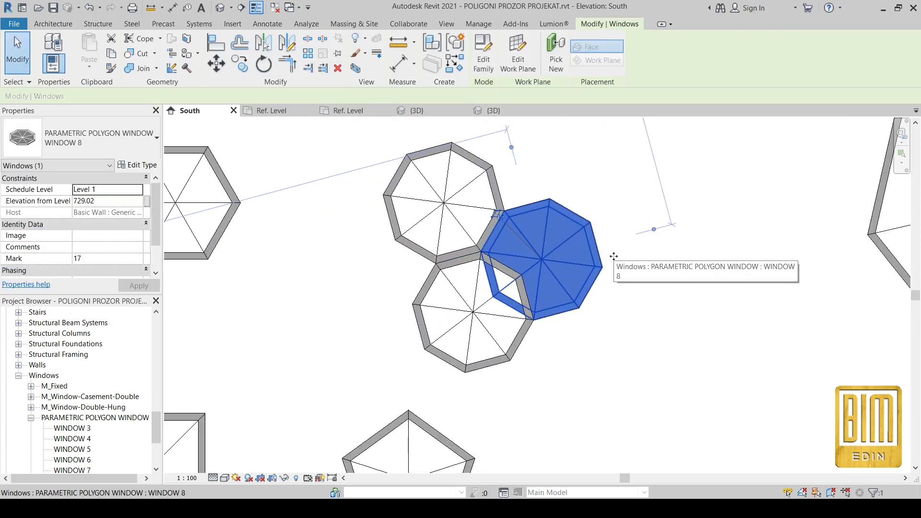
key("ctrl+z")
scroll(613, 256, "down", 2)
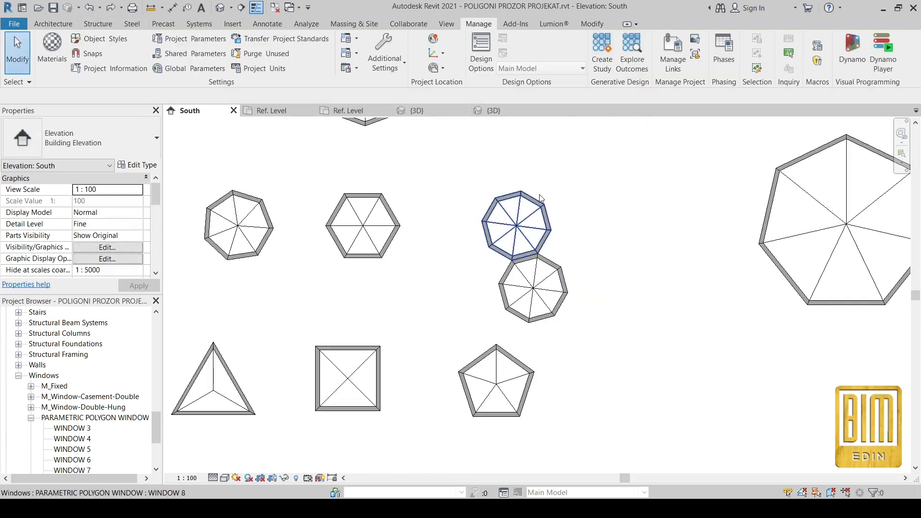
Mirror a copy of the original octagonal WINDOW 8 across its right-hand frame edge and deselect the copy.
left_click(540, 198)
key("m")
key("m")
scroll(552, 211, "up", 2)
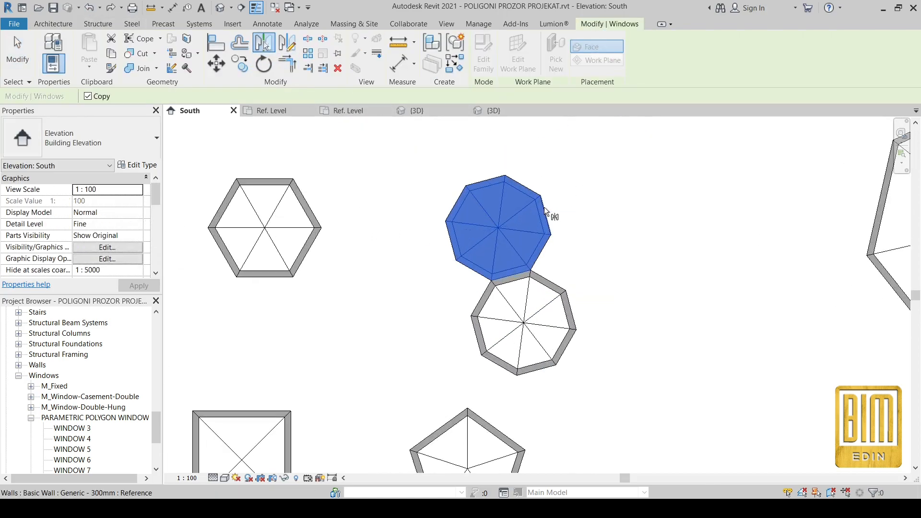
left_click(544, 206)
key("Escape")
scroll(643, 321, "down", 1)
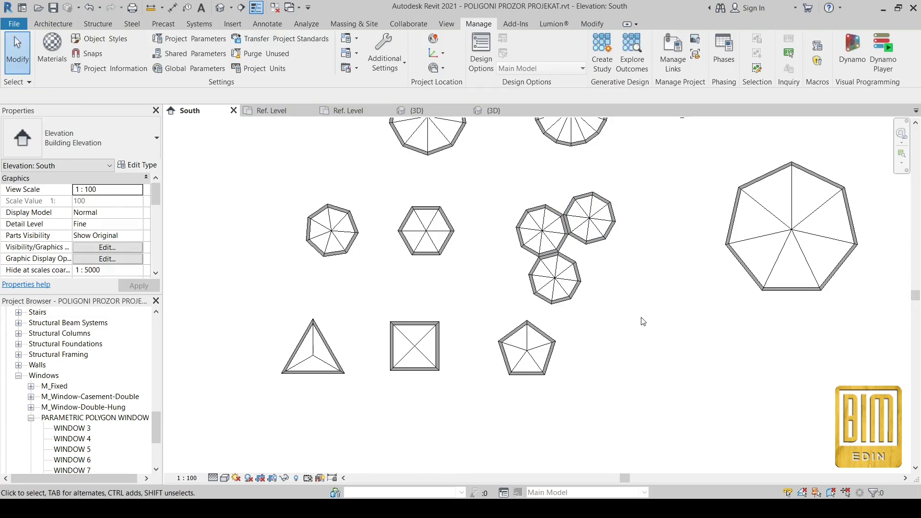
Move the square WINDOW 4 beside the three octagonal windows and rotate it counterclockwise about its center.
left_click_drag(434, 340, 654, 283)
scroll(655, 283, "up", 2)
key("d")
key("m")
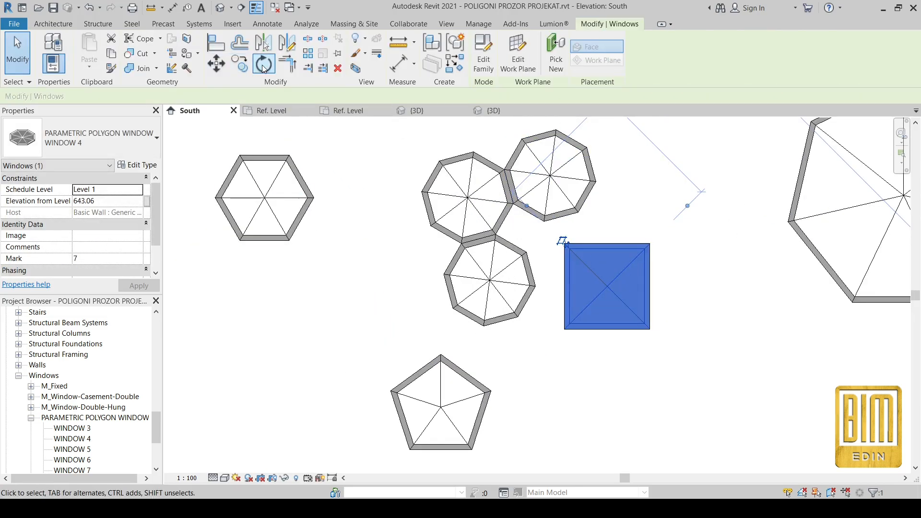
key("r")
key("o")
left_click(608, 168)
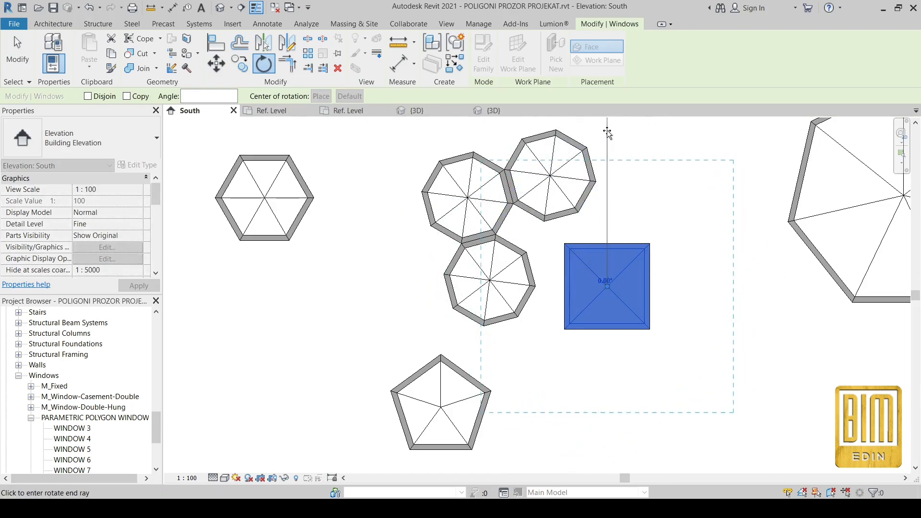
left_click(473, 136)
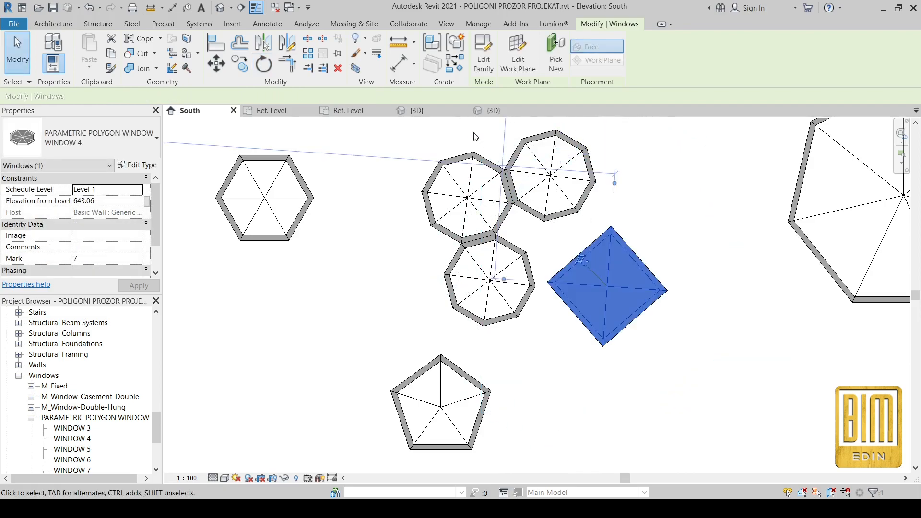
Align the square window's lower-left edge with the upper-right edge of the lower octagonal window.
key("a")
key("l")
scroll(517, 213, "up", 2)
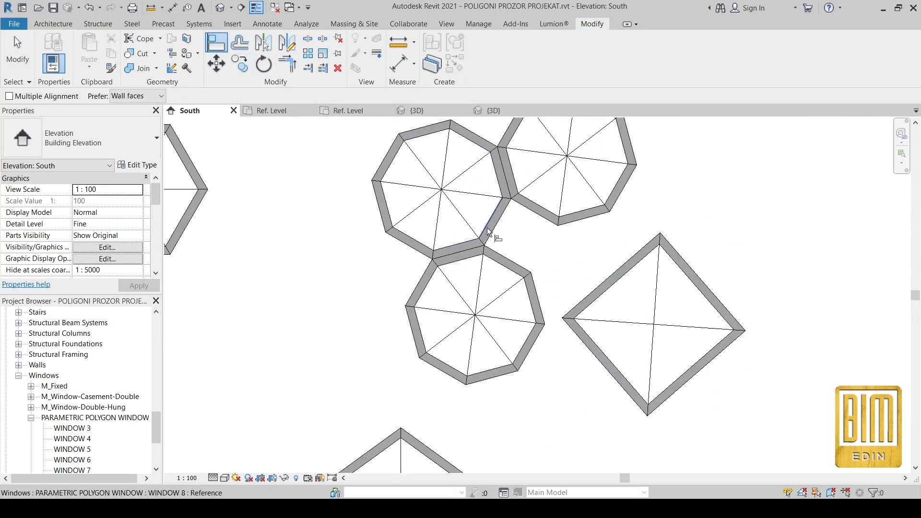
left_click(505, 259)
left_click(615, 375)
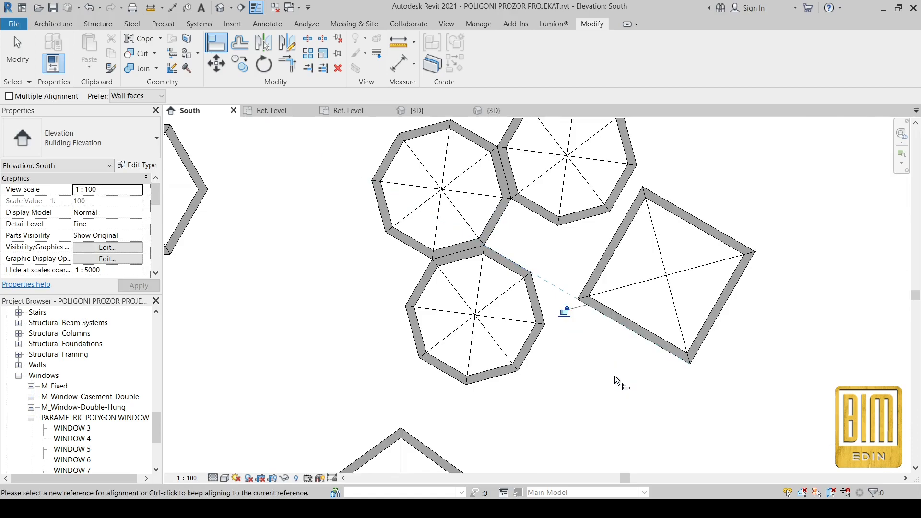
Measure the gap between the facing edges of the upper-right and lower octagonal windows without keeping the dimension.
key("d")
key("i")
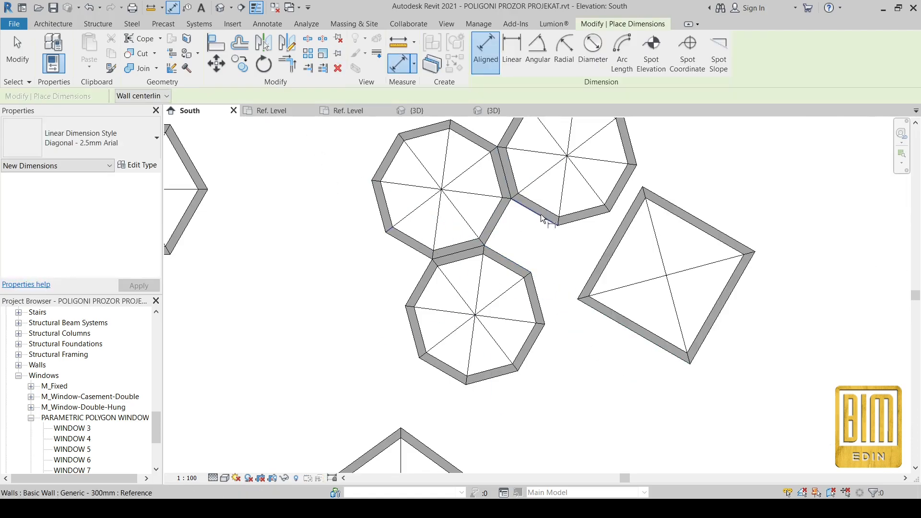
left_click(523, 264)
right_click(528, 259)
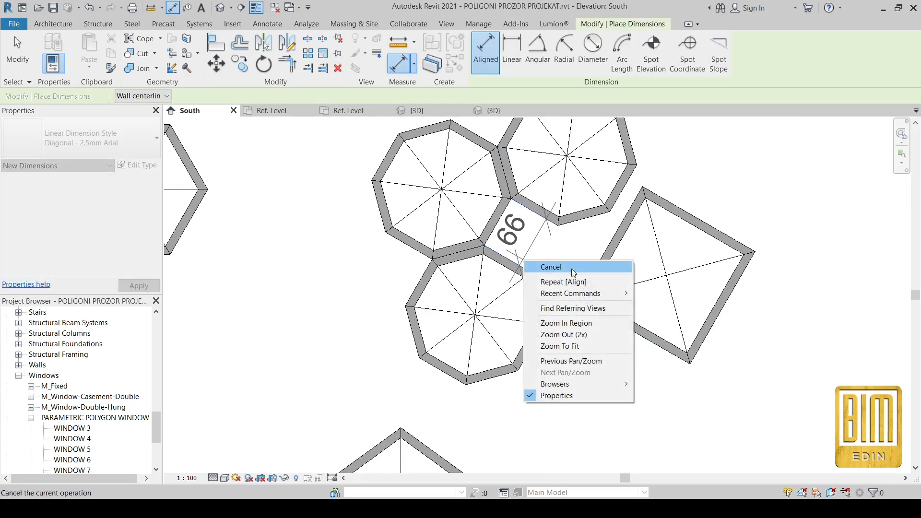
left_click(566, 267)
key("Escape")
Set h to 33 in the square WINDOW 4 type properties, apply it and accept.
left_click(689, 230)
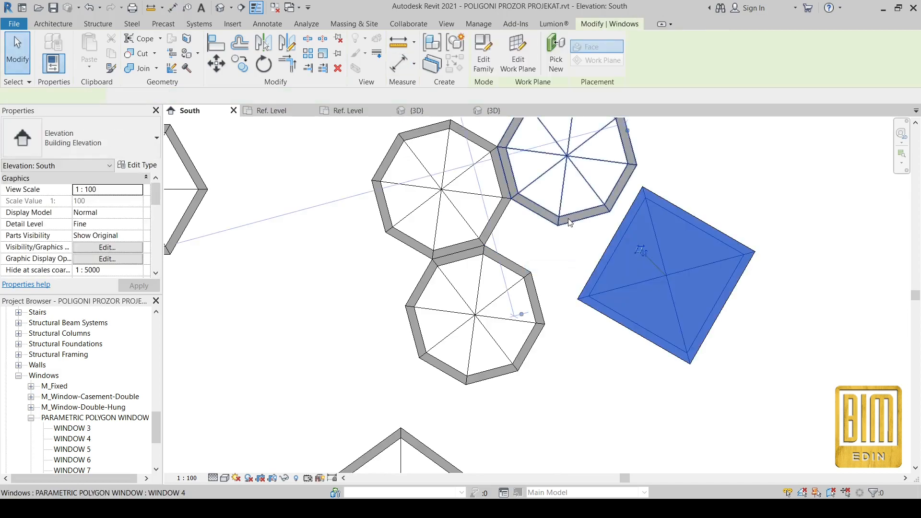
left_click(138, 165)
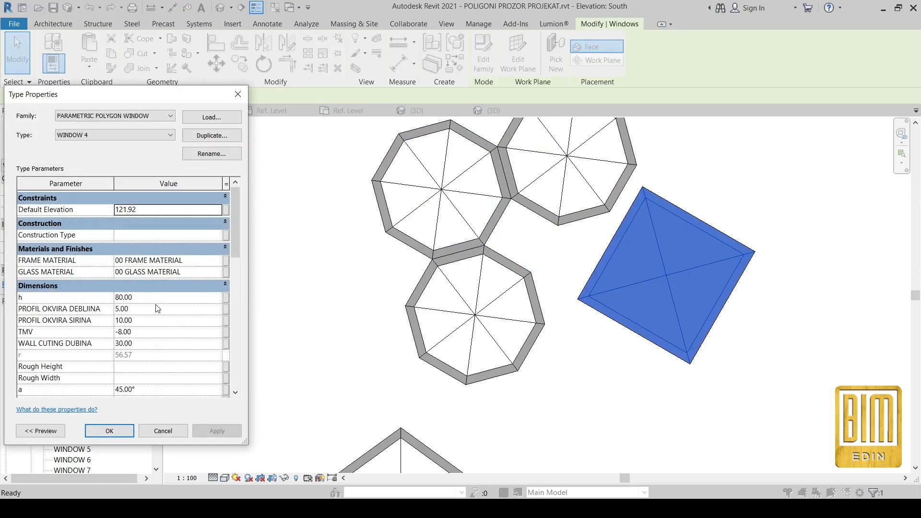
left_click(165, 298)
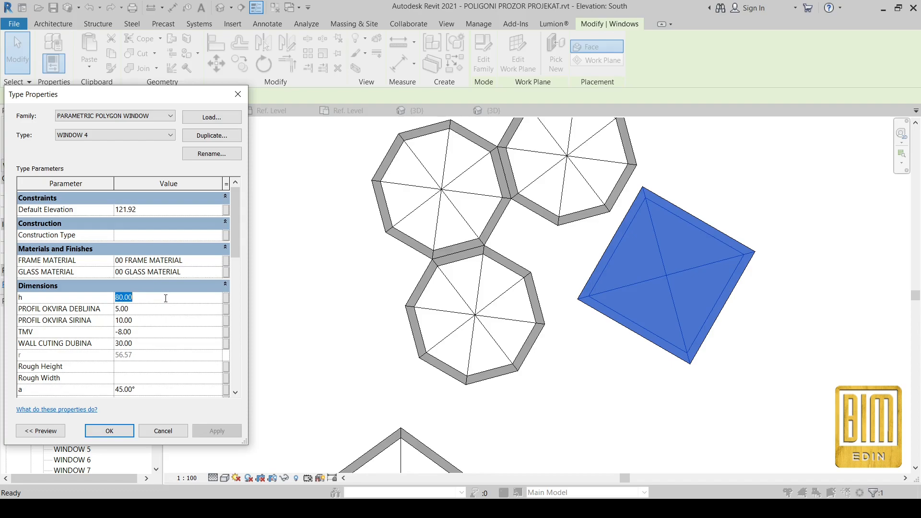
type("33")
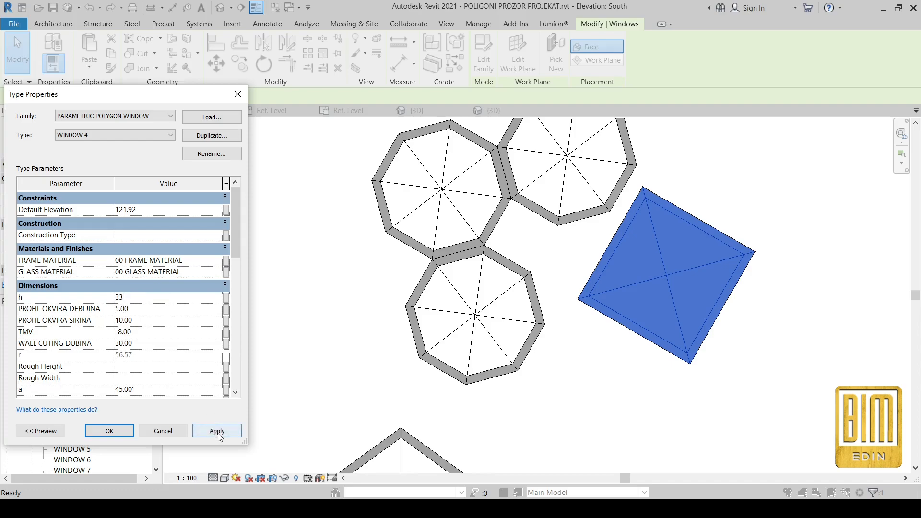
left_click(216, 430)
left_click(109, 431)
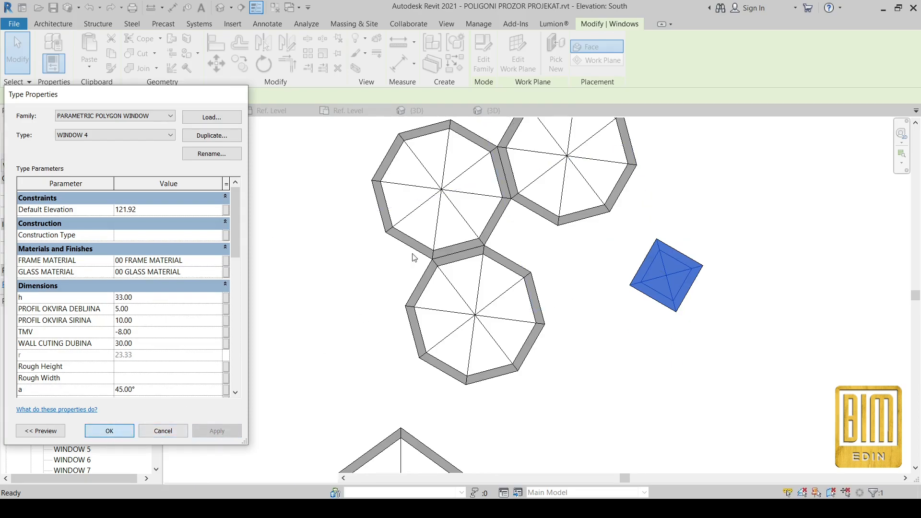
Align two adjacent edges of the small square window with the octagonal windows' edges so it fits into the gap between them.
left_click(215, 43)
left_click(510, 261)
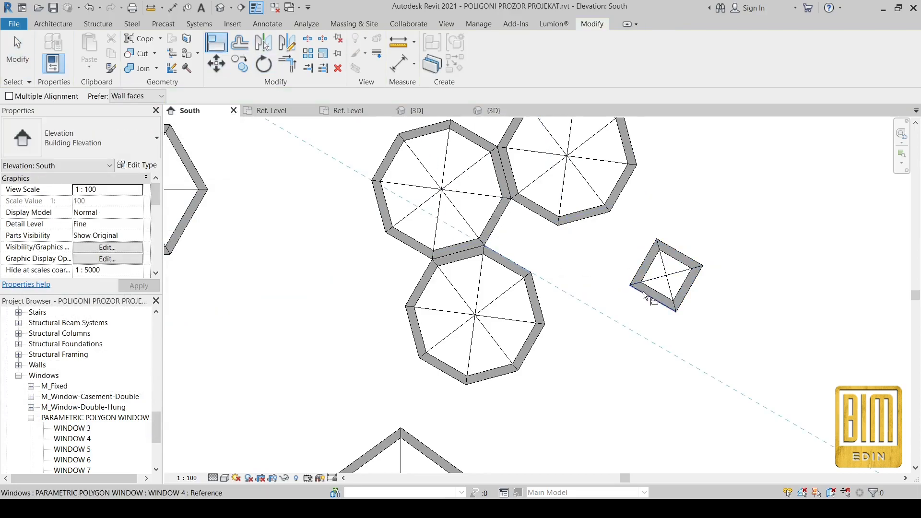
left_click(644, 294)
left_click(497, 222)
left_click(622, 293)
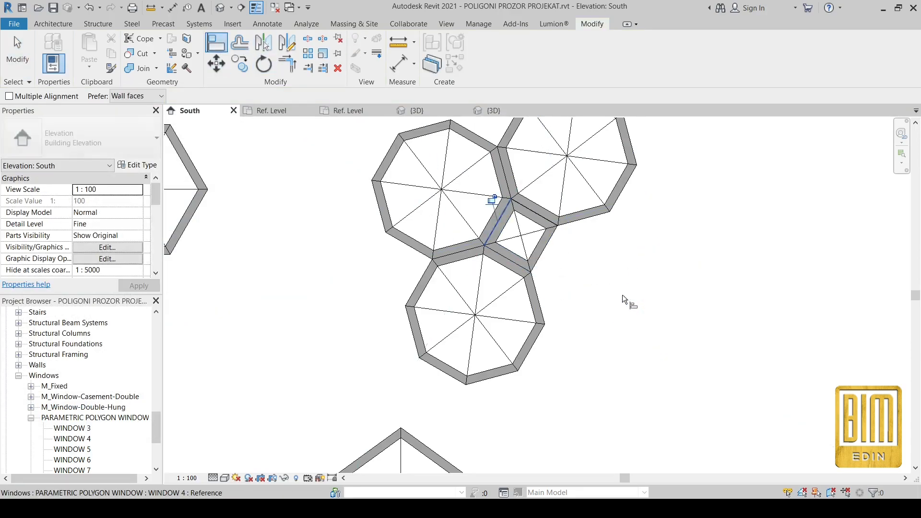
key("Escape")
key("Escape")
scroll(496, 220, "down", 1)
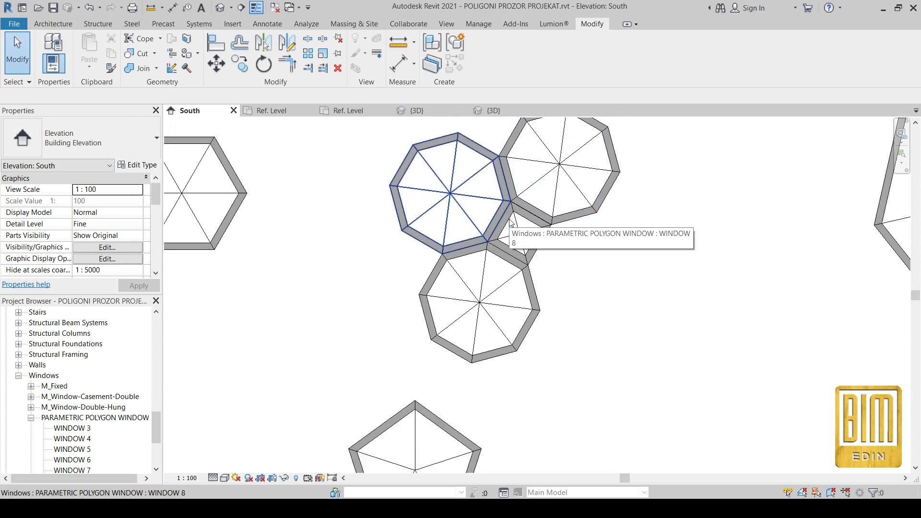
Mirror a copy of the original octagonal window across an axis drawn through the midpoints of the small square's opposite sides.
left_click(498, 209)
key("a")
key("l")
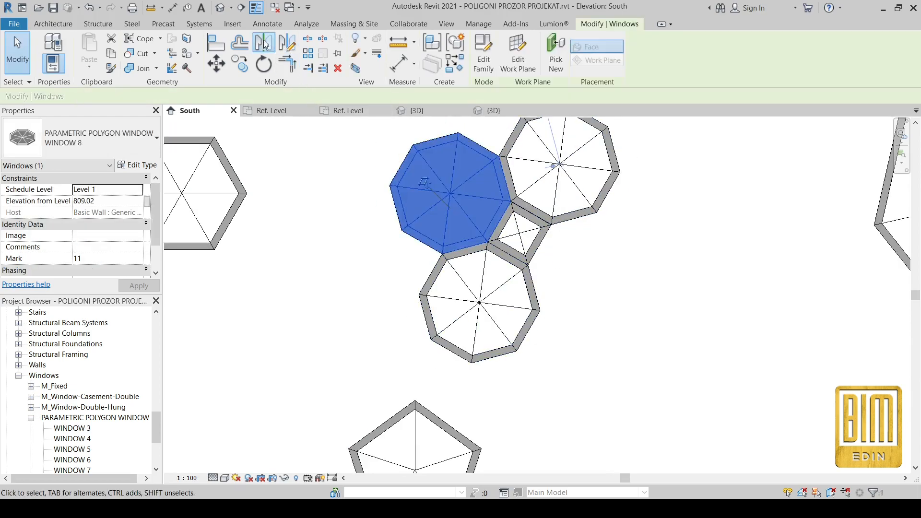
key("d")
key("m")
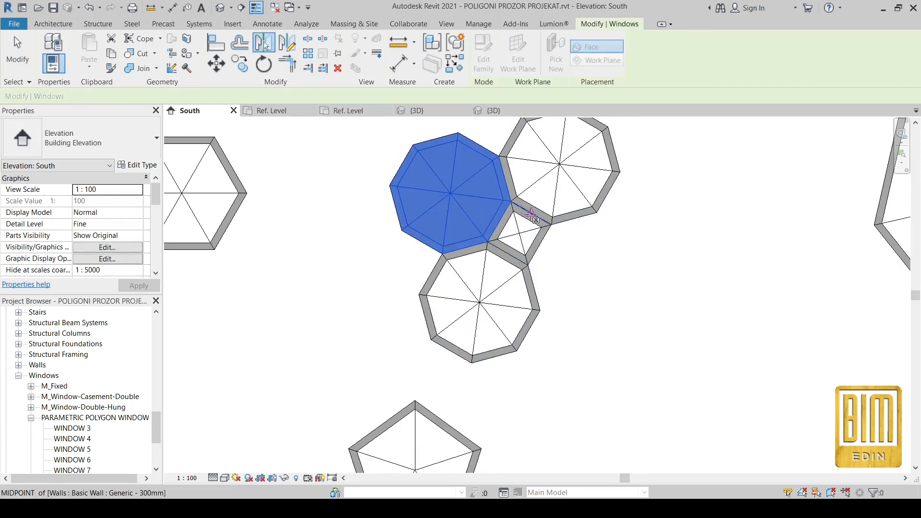
scroll(524, 233, "up", 2)
left_click(526, 221)
left_click(500, 266)
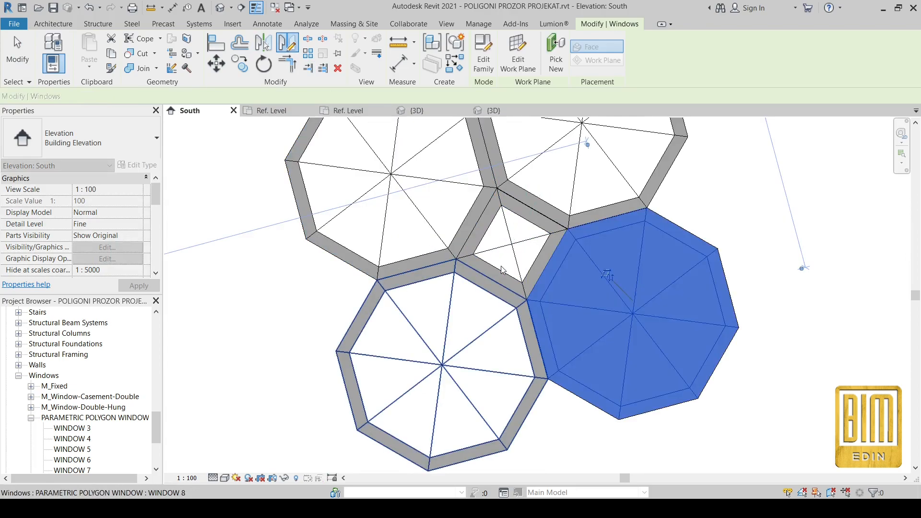
scroll(514, 218, "down", 3)
key("Escape")
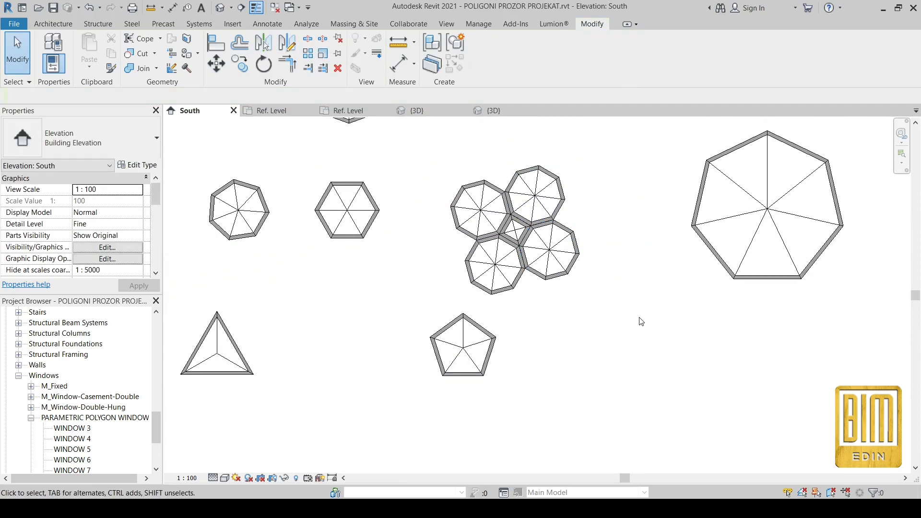
scroll(642, 321, "down", 2)
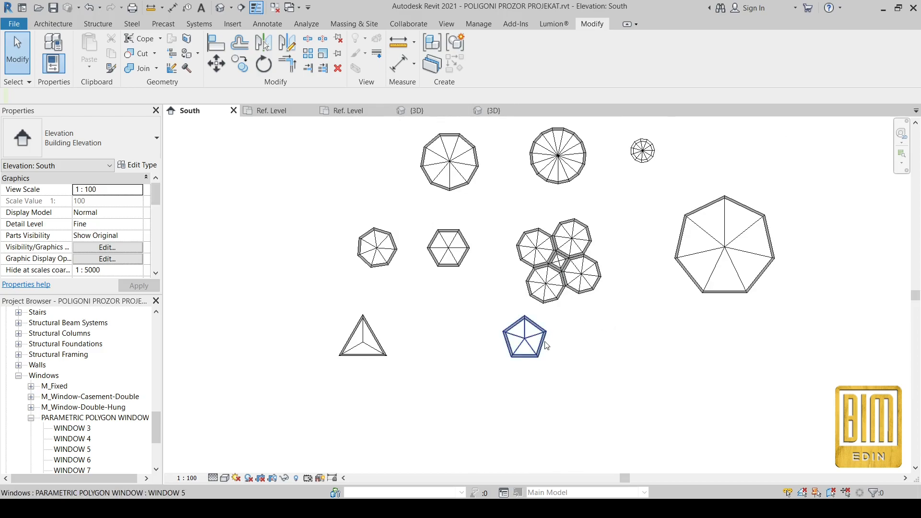
scroll(545, 345, "up", 4)
scroll(531, 332, "down", 2)
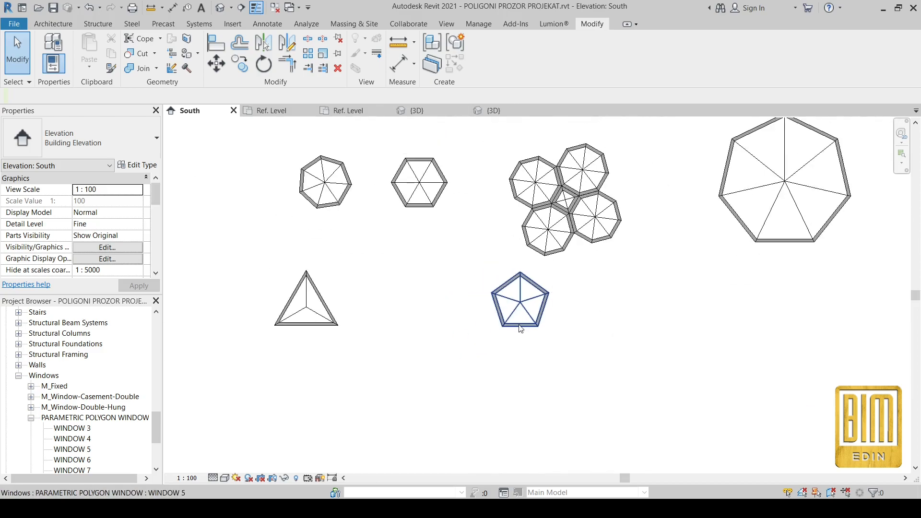
Move the pentagonal window into clear space and mirror a copy of it across its lower-right edge.
left_click(523, 312)
left_click_drag(522, 312, 451, 329)
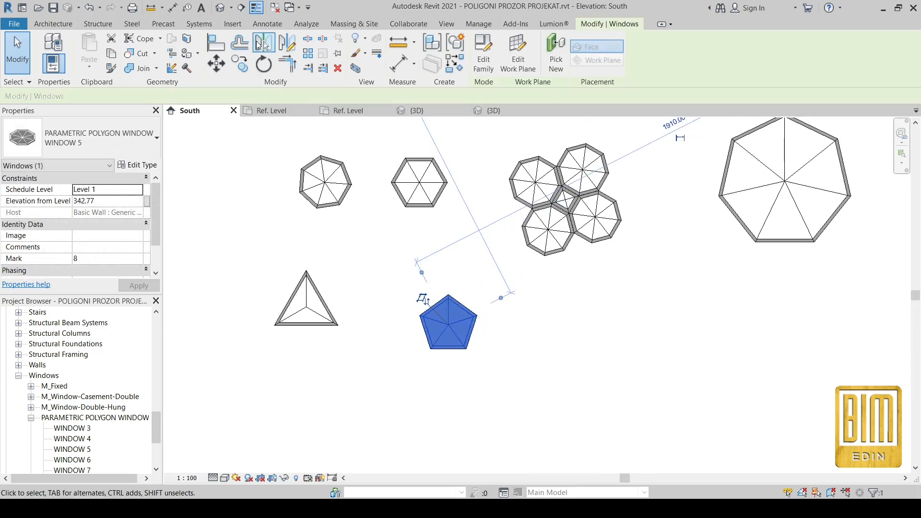
left_click(263, 43)
scroll(471, 337, "up", 2)
left_click(470, 336)
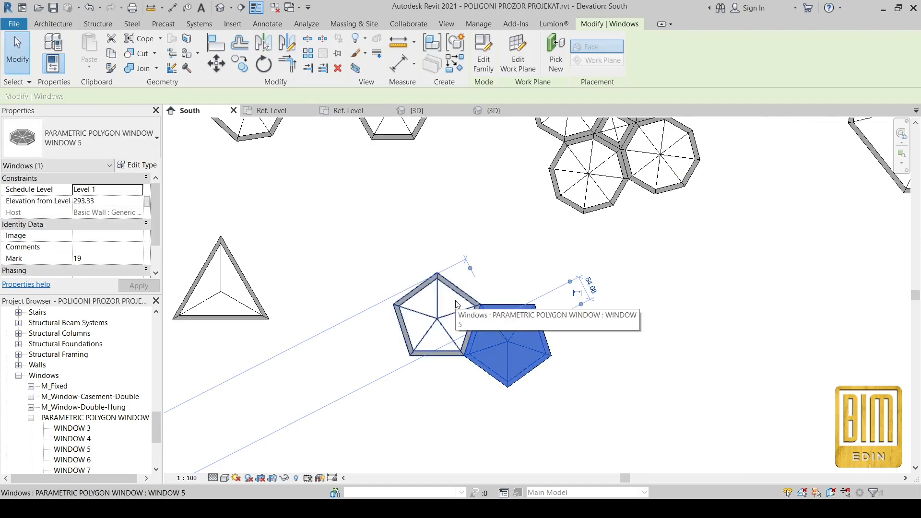
Mirror copies of the original pentagonal window across its upper-right and upper-left edges.
left_click(434, 317)
left_click(285, 45)
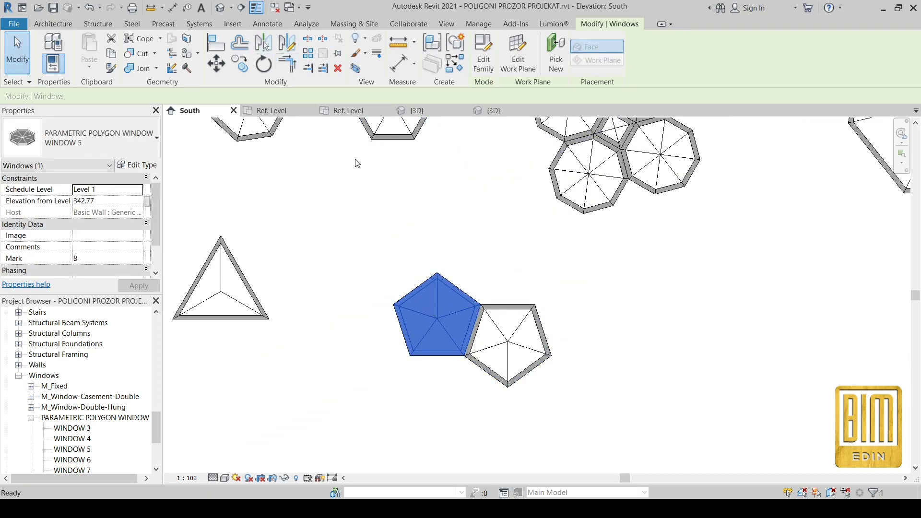
left_click(455, 282)
left_click(480, 304)
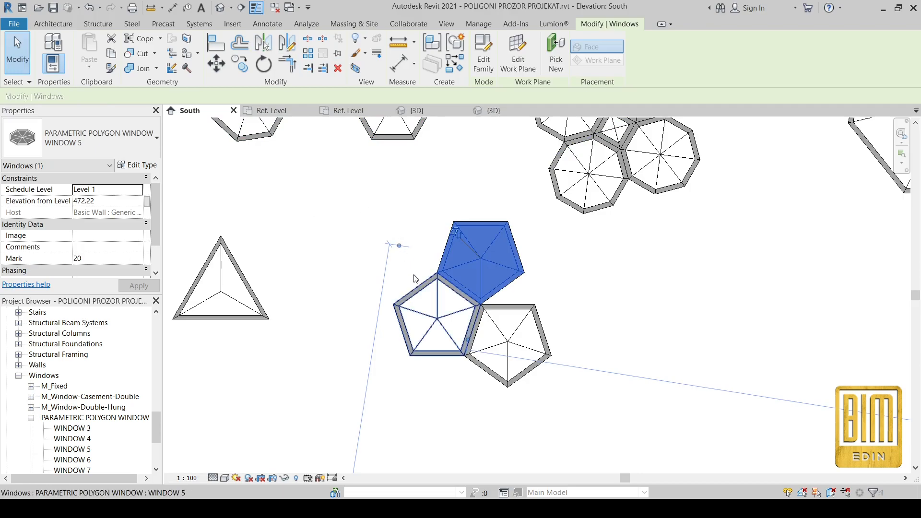
left_click(422, 317)
key("m")
key("m")
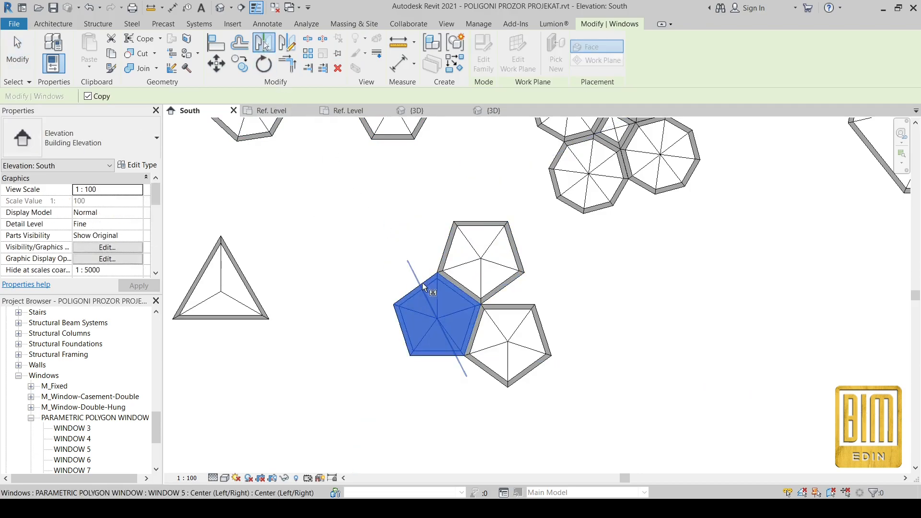
left_click(422, 283)
Mirror copies of the central pentagonal window across its lower-left and bottom edges to close the ring around it.
key("m")
key("m")
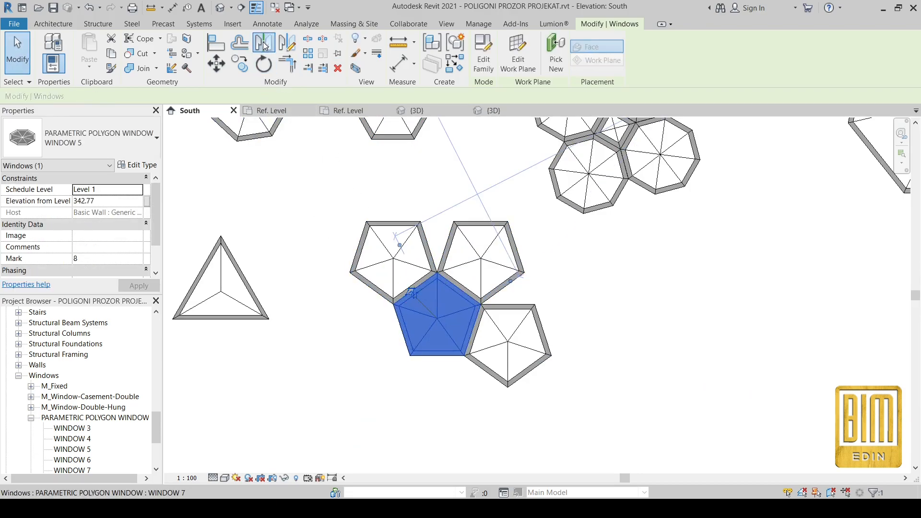
left_click(403, 330)
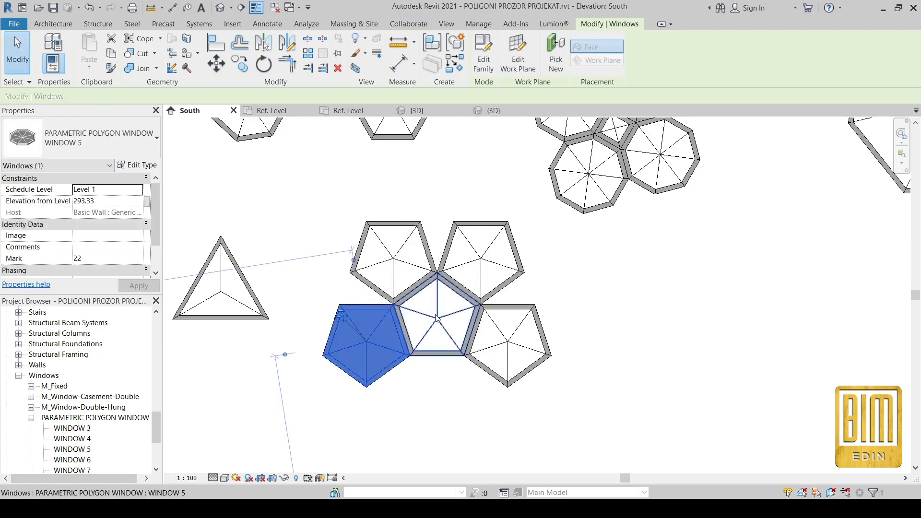
left_click(428, 336)
key("m")
key("m")
left_click(434, 355)
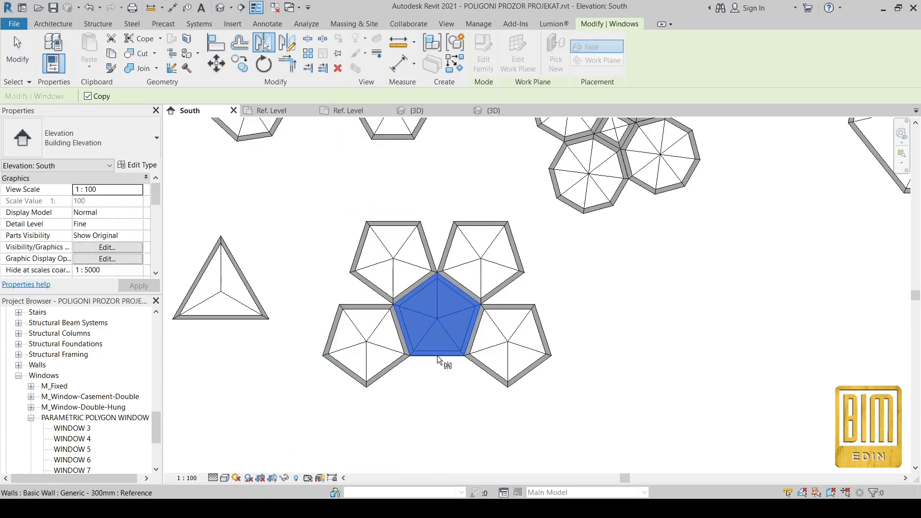
key("Escape")
scroll(518, 273, "down", 3)
middle_click_drag(643, 261, 626, 352)
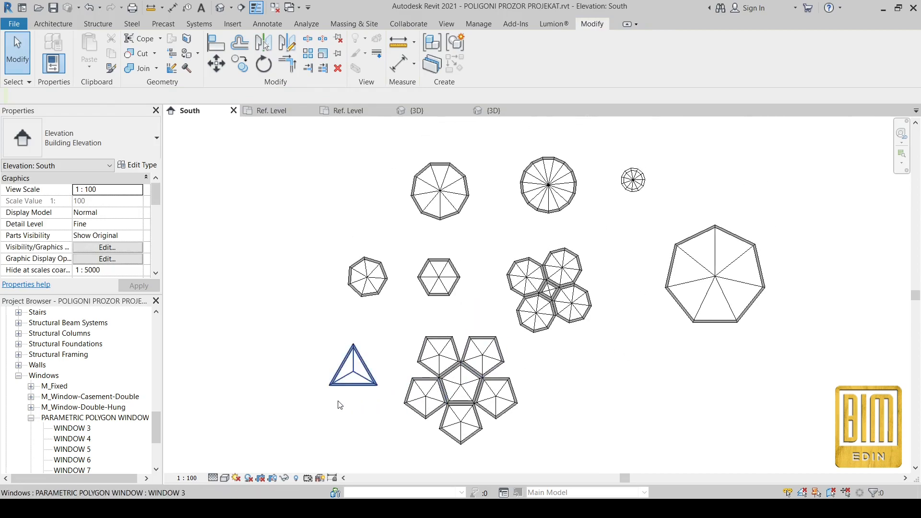
Mirror a copy of the triangular WINDOW 3 across its right edge.
left_click(359, 383)
scroll(360, 382, "up", 4)
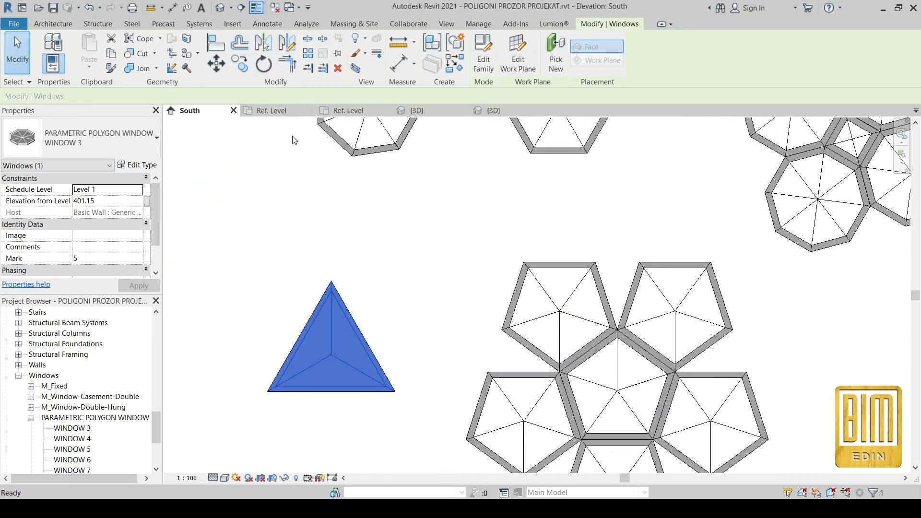
left_click(263, 42)
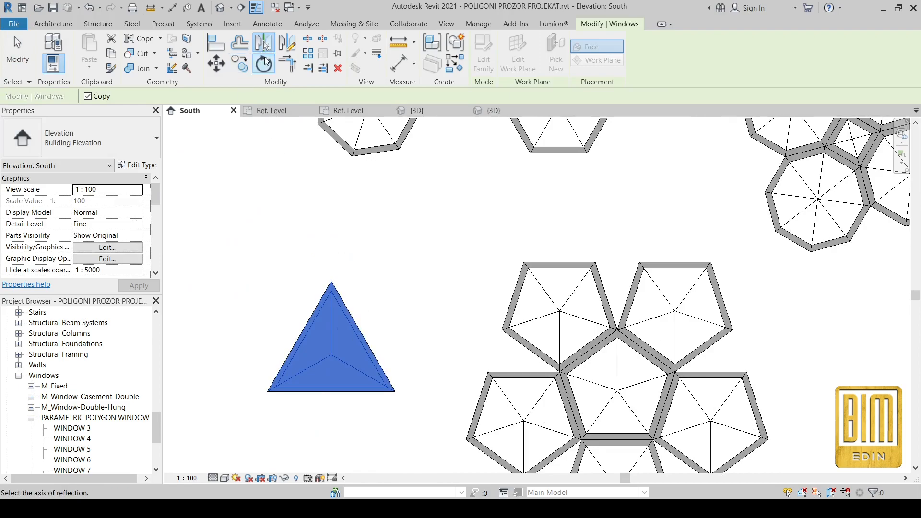
scroll(351, 319, "up", 3)
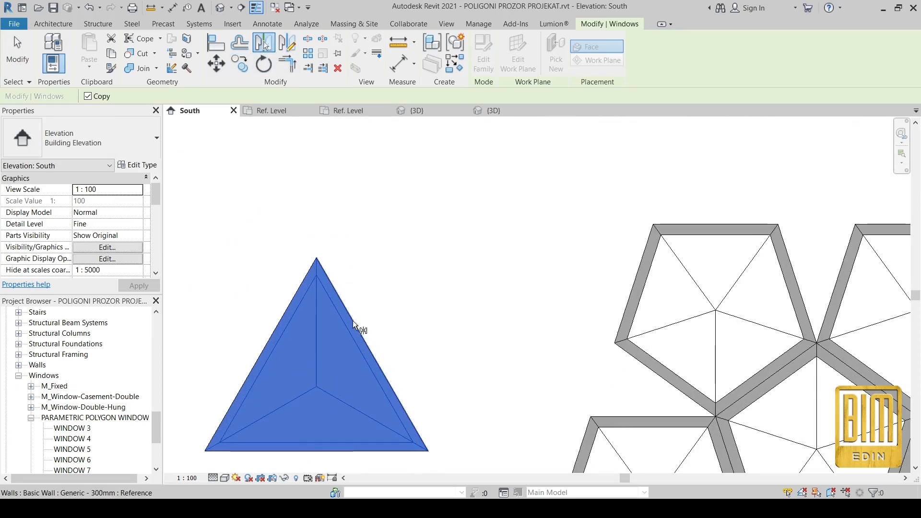
left_click(353, 321)
scroll(375, 194, "down", 3)
Mirror a copy of the original triangular window across its left edge.
left_click(343, 236)
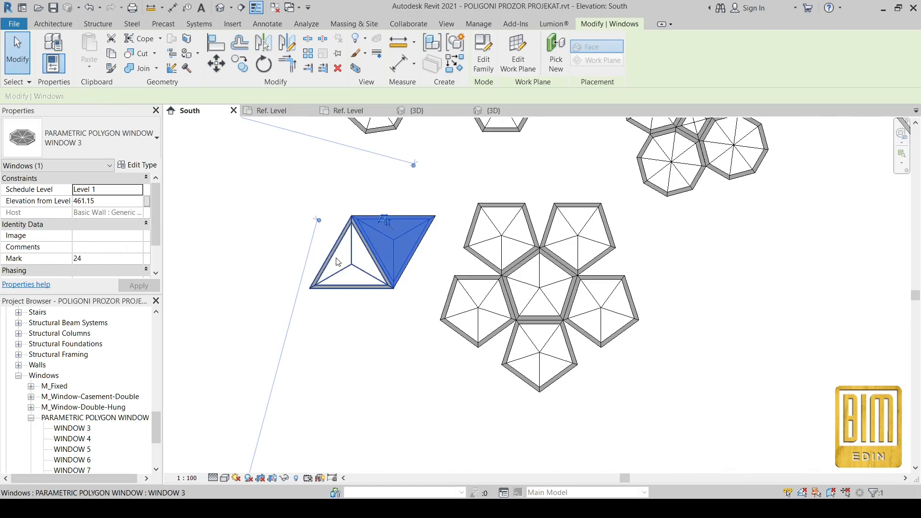
key("m")
key("m")
scroll(338, 235, "up", 2)
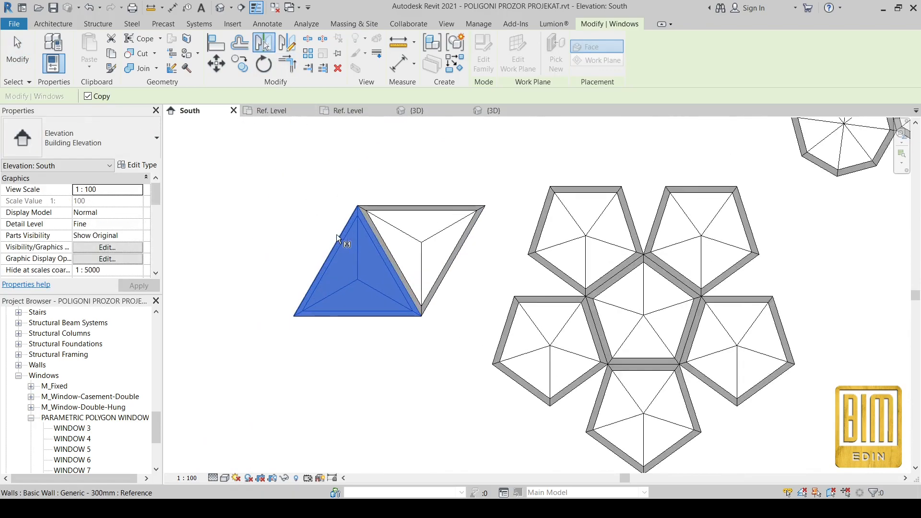
left_click(339, 234)
Mirror the upper-left inverted triangle across the original triangle's base line, and mirror the resulting copy across its own right edge.
left_click(265, 50)
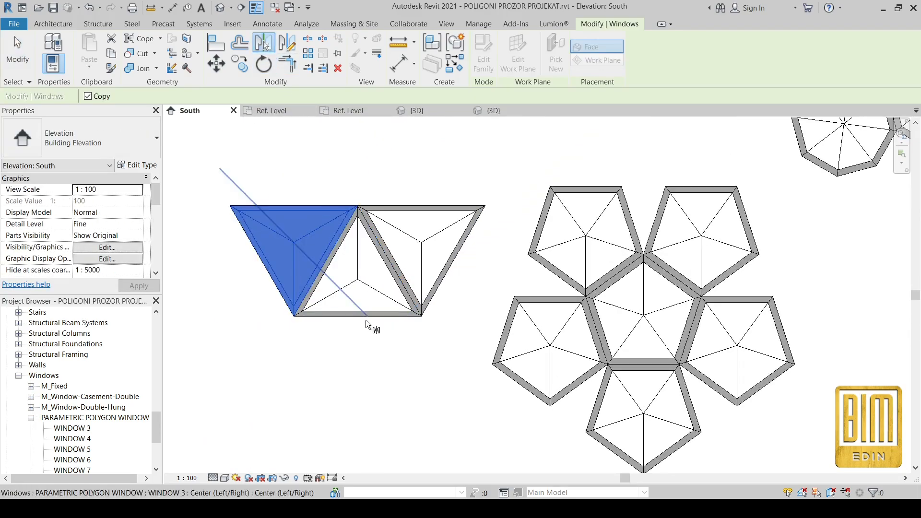
left_click(375, 316)
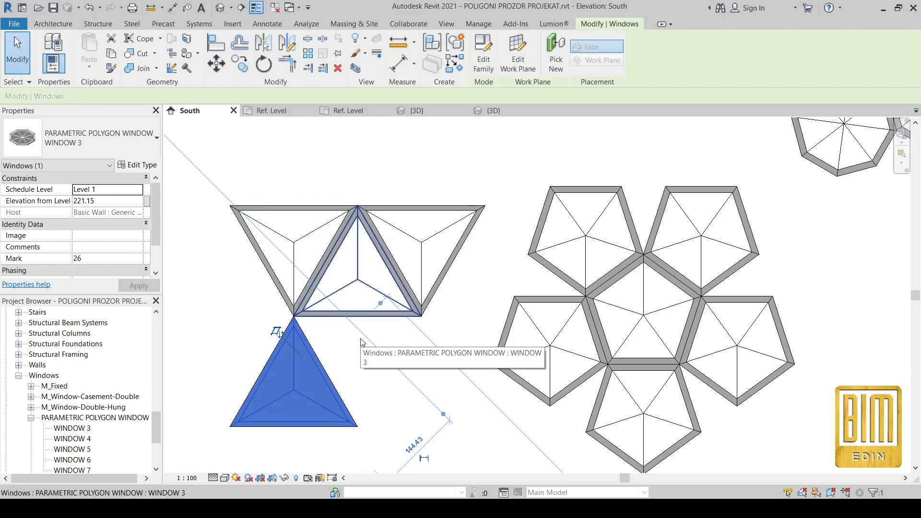
left_click(265, 44)
left_click(314, 346)
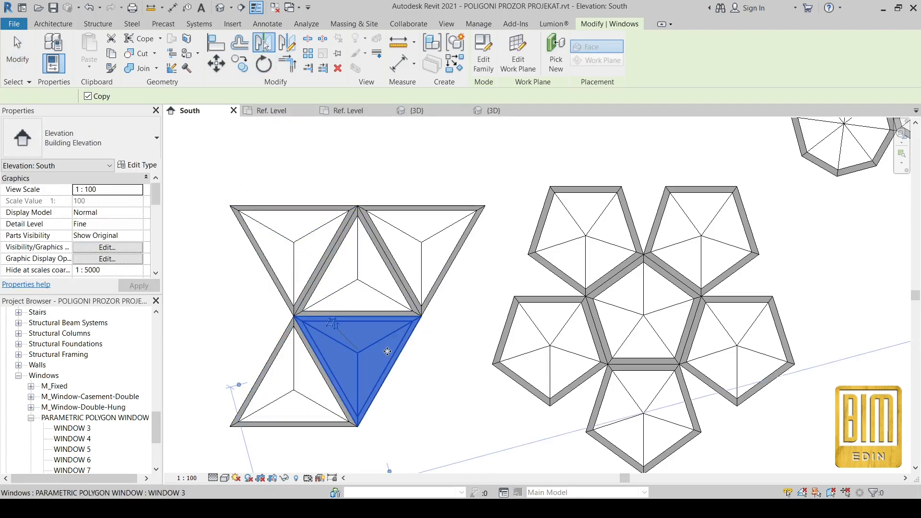
Mirror a copy of the lower middle inverted triangle across its right edge to complete the six-triangle pattern.
scroll(350, 279, "down", 3)
key("m")
key("m")
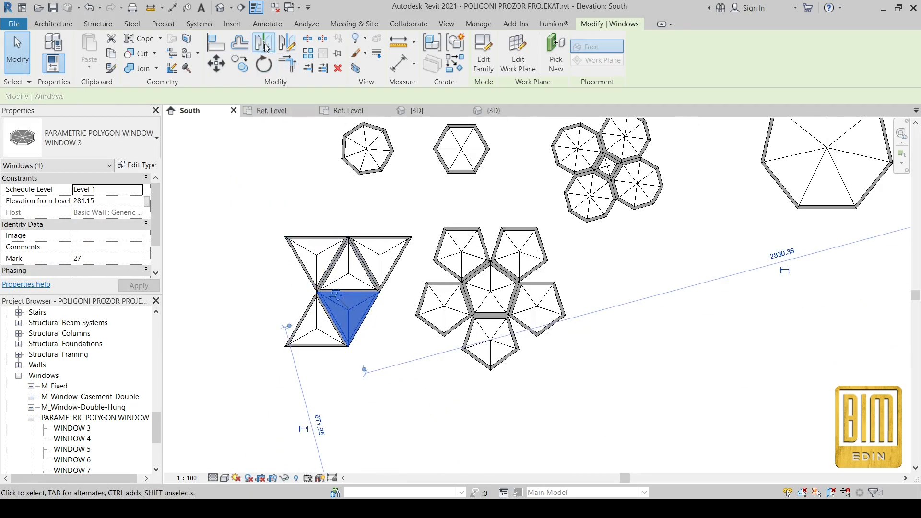
scroll(382, 313, "up", 3)
left_click(361, 300)
scroll(374, 309, "down", 5)
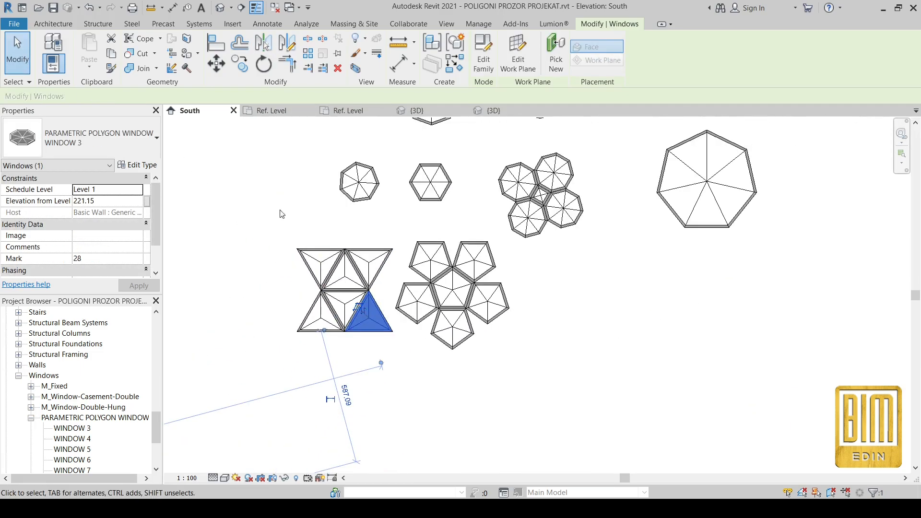
key("Escape")
Examine the triangular, pentagonal and octagonal window groups in the South elevation.
middle_click_drag(314, 189, 312, 246)
scroll(312, 247, "down", 1)
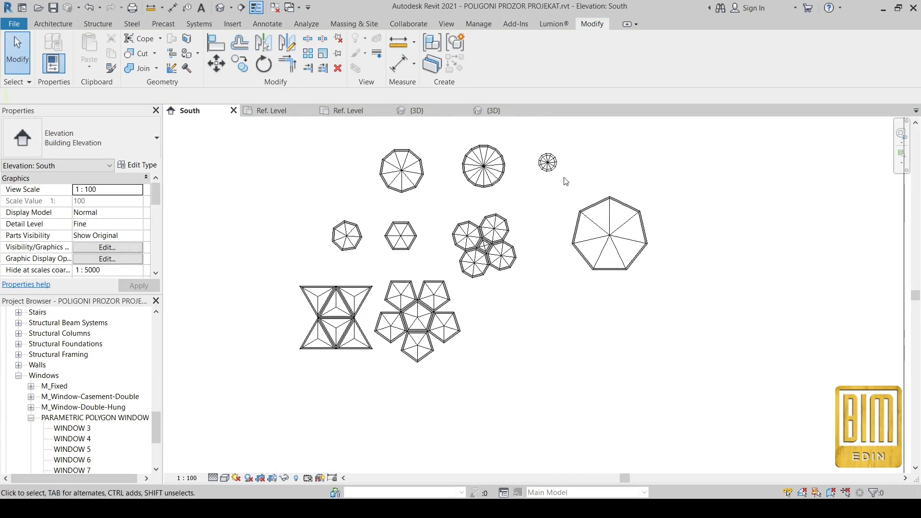
middle_click_drag(566, 182, 555, 213)
scroll(420, 427, "up", 2)
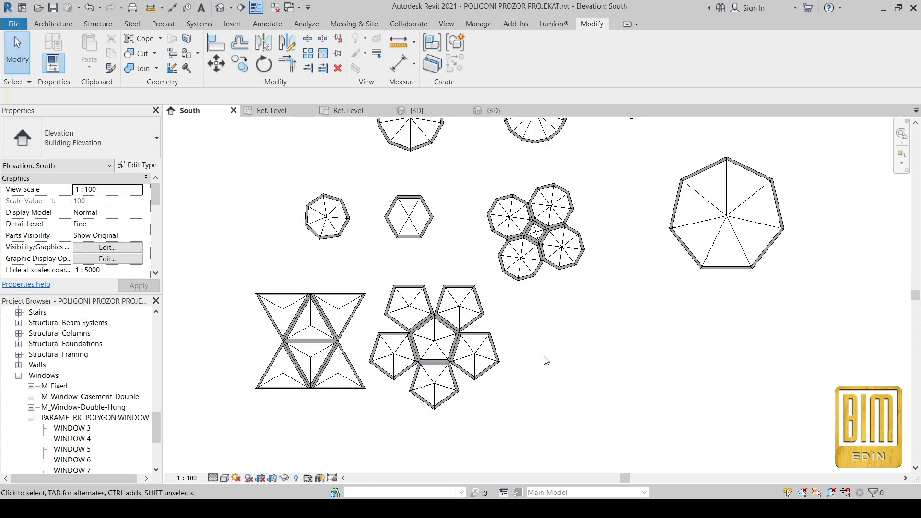
scroll(546, 361, "down", 2)
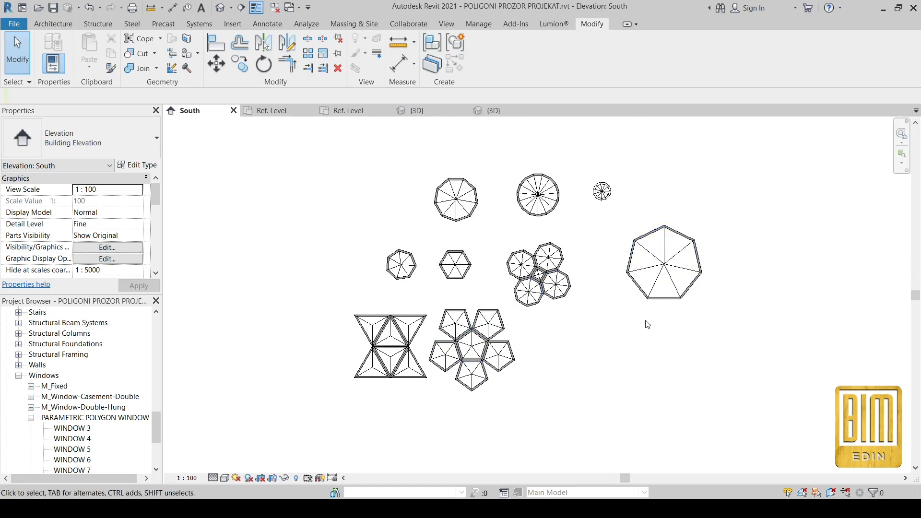
scroll(544, 307, "up", 2)
scroll(480, 314, "up", 1)
scroll(700, 240, "down", 2)
scroll(320, 379, "up", 2)
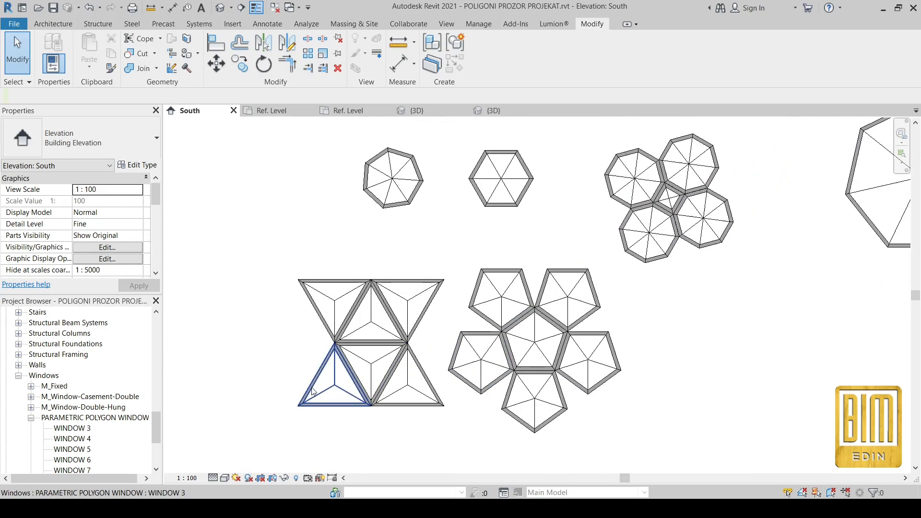
Mirror copies of the hexagonal WINDOW 6 across its upper-right and top edges.
middle_click_drag(713, 328, 659, 447)
left_click(449, 298)
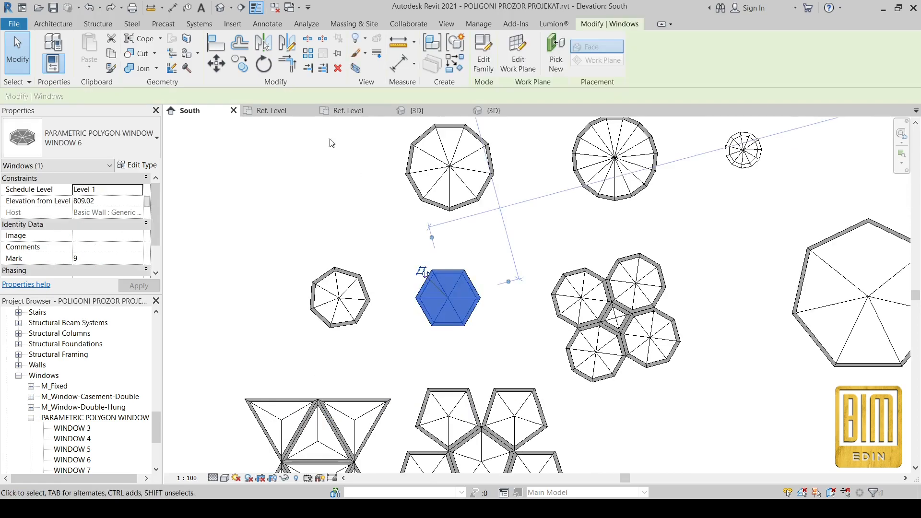
left_click(263, 47)
left_click(472, 283)
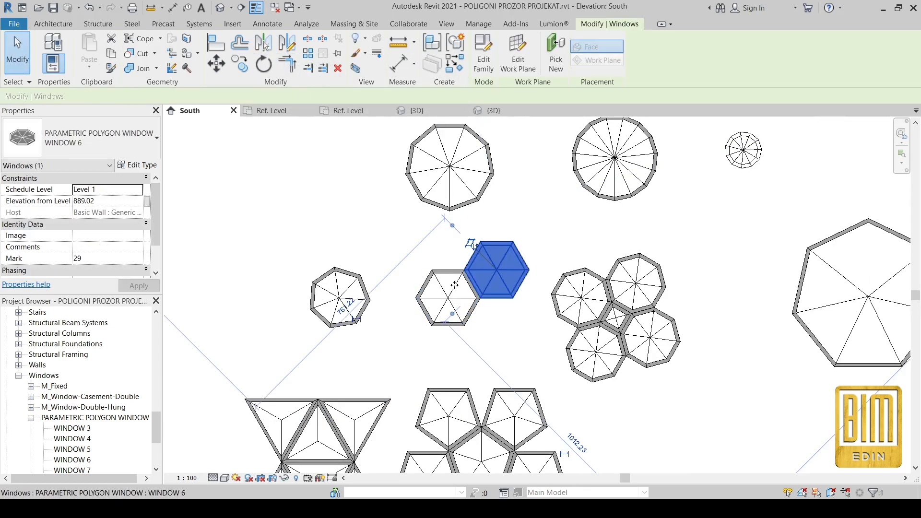
key("m")
key("m")
left_click(446, 269)
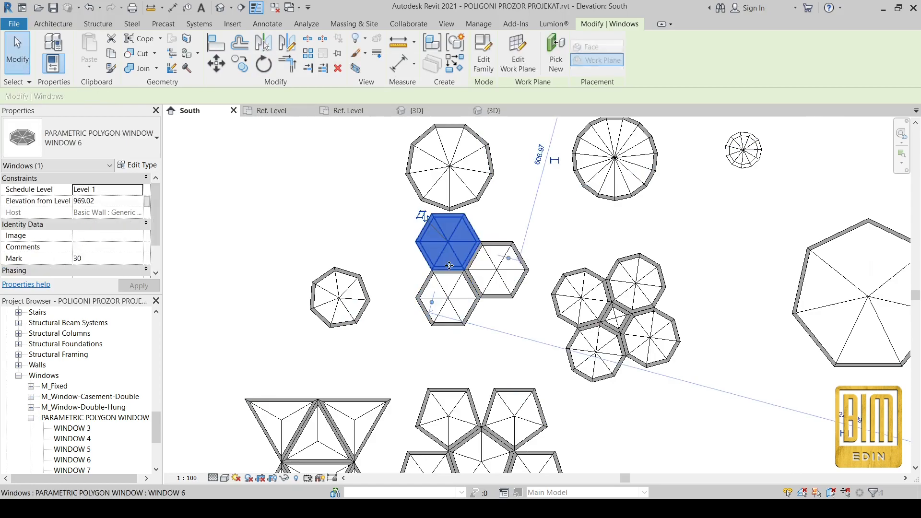
Mirror copies of the original hexagonal window across its upper-left and lower-left edges.
key("m")
key("m")
left_click(424, 286)
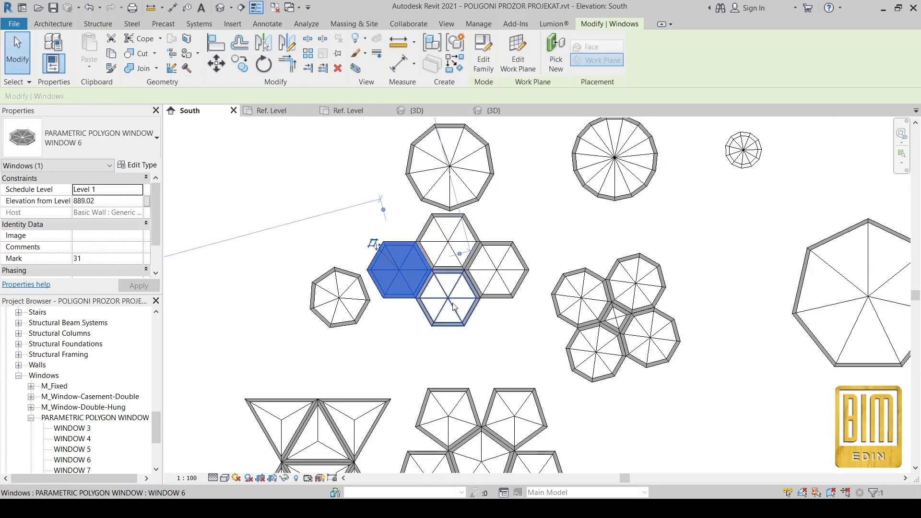
key("m")
key("m")
left_click(424, 312)
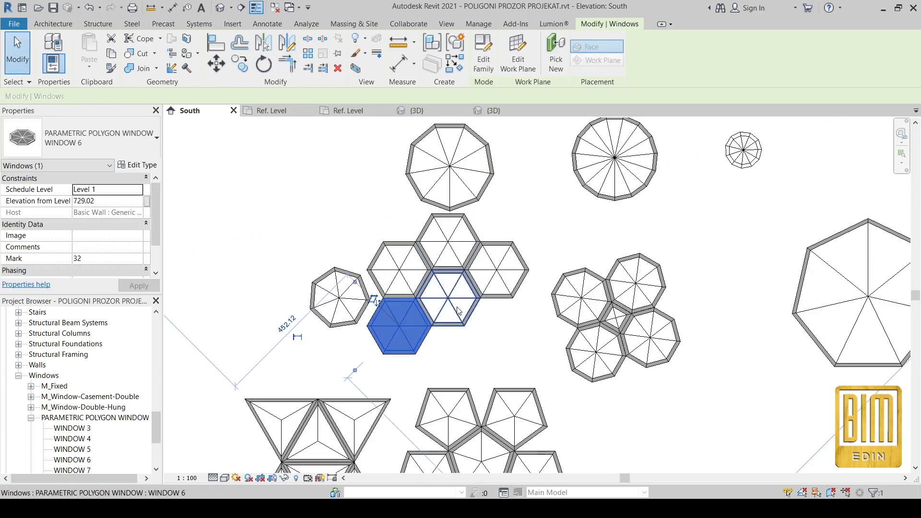
Mirror copies of the central hexagonal window across its bottom and lower-right edges to complete the honeycomb.
left_click(262, 43)
left_click(448, 327)
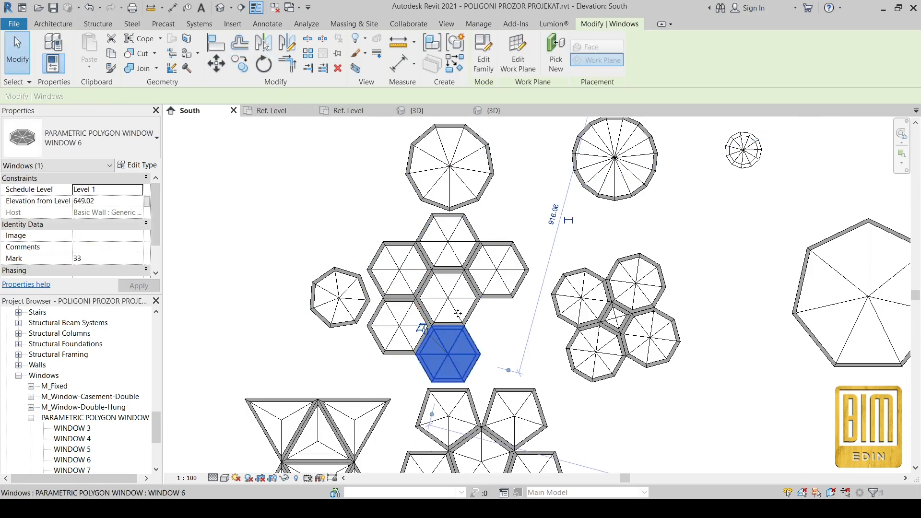
left_click(456, 314)
left_click(263, 43)
left_click(473, 313)
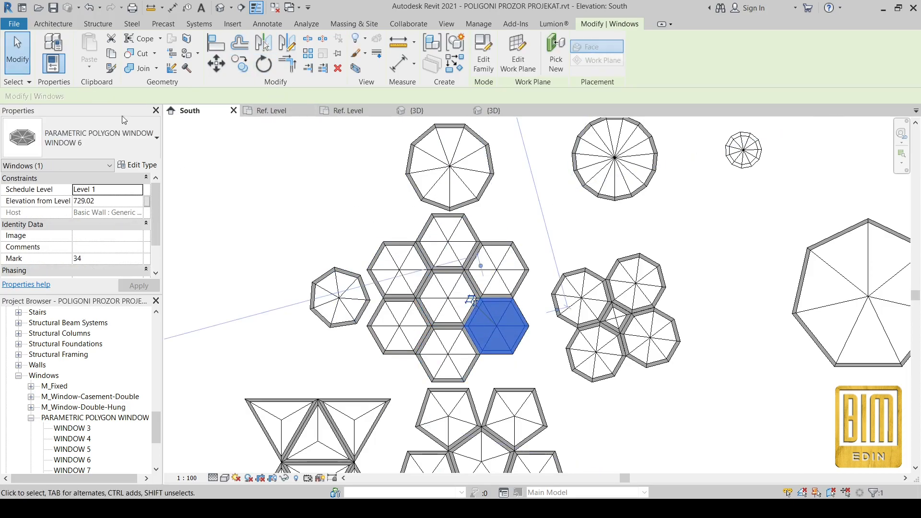
left_click(18, 52)
Move WINDOW 7 and WINDOW 9 away from the hexagonal group to leave clear space around it.
left_click(340, 296)
left_click_drag(340, 296, 261, 247)
scroll(473, 300, "down", 2)
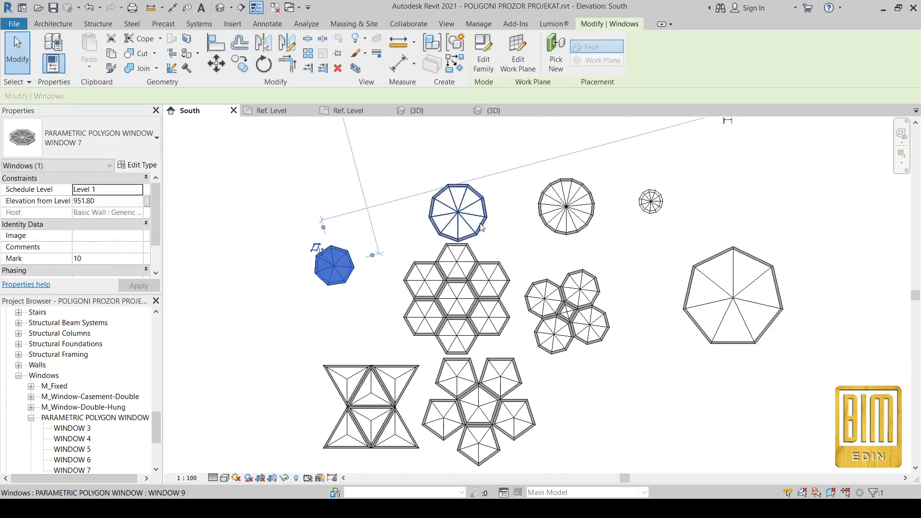
left_click(454, 212)
left_click_drag(454, 212, 441, 178)
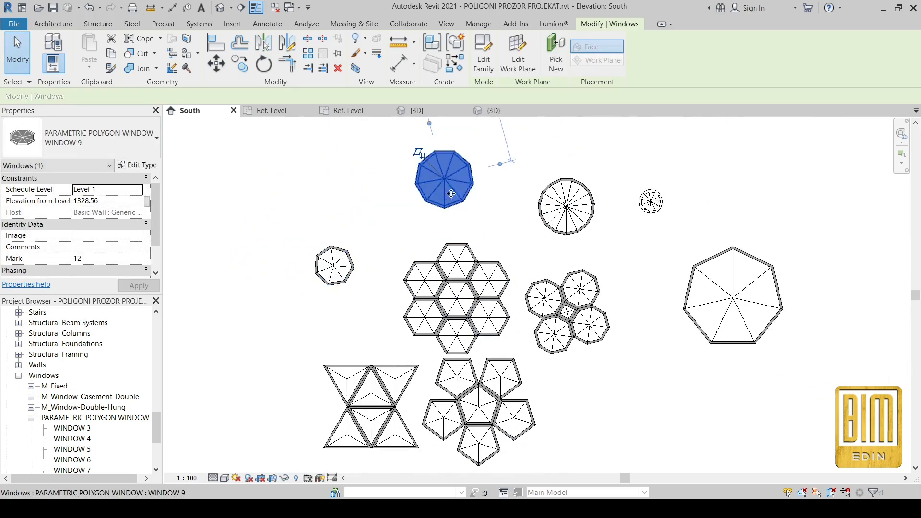
Open the default 3D view and turn off its section box to show the window groups up close.
left_click(220, 8)
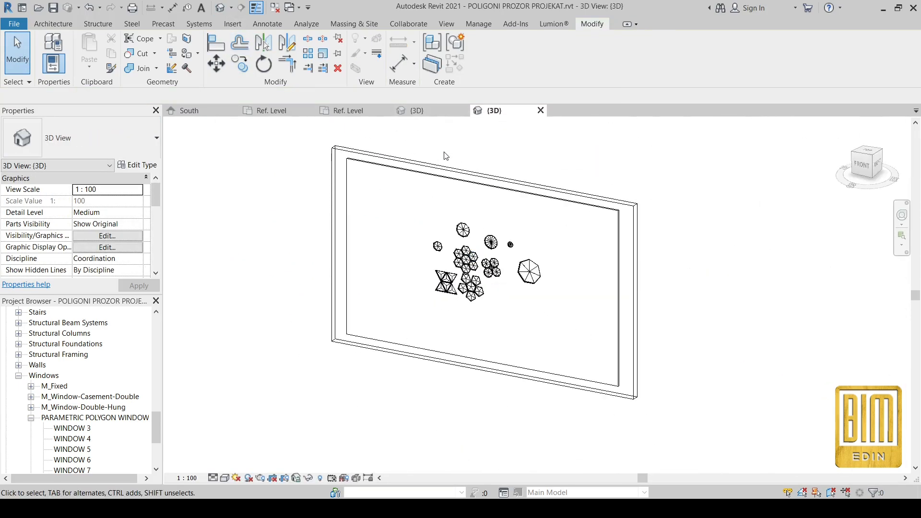
scroll(136, 226, "down", 4)
left_click(77, 259)
scroll(470, 276, "up", 5)
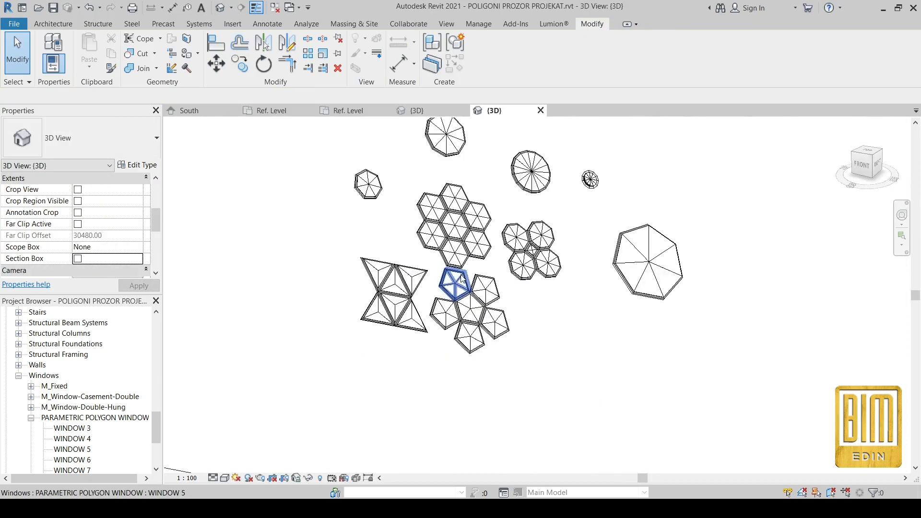
scroll(664, 165, "up", 3)
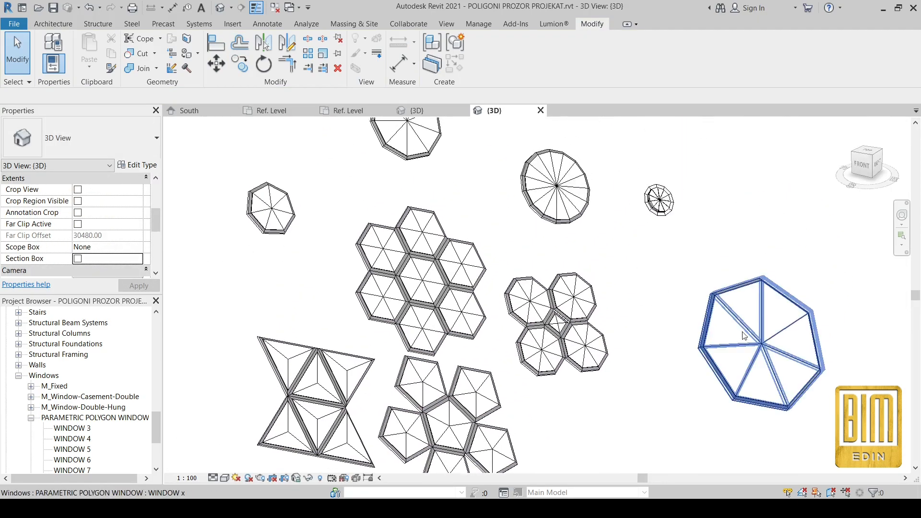
Set the line color of the Windows category's Glass subcategory to White in the project's Object Styles.
scroll(487, 272, "down", 4)
scroll(383, 354, "up", 3)
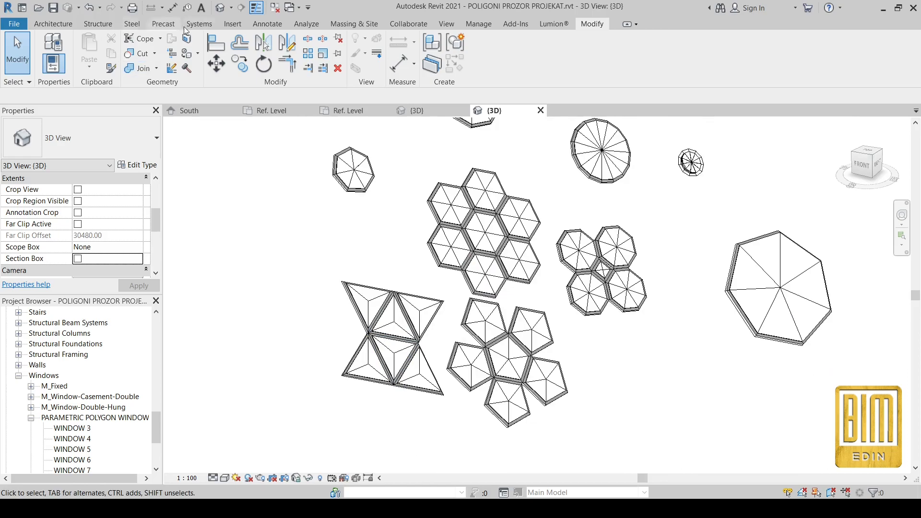
left_click(478, 24)
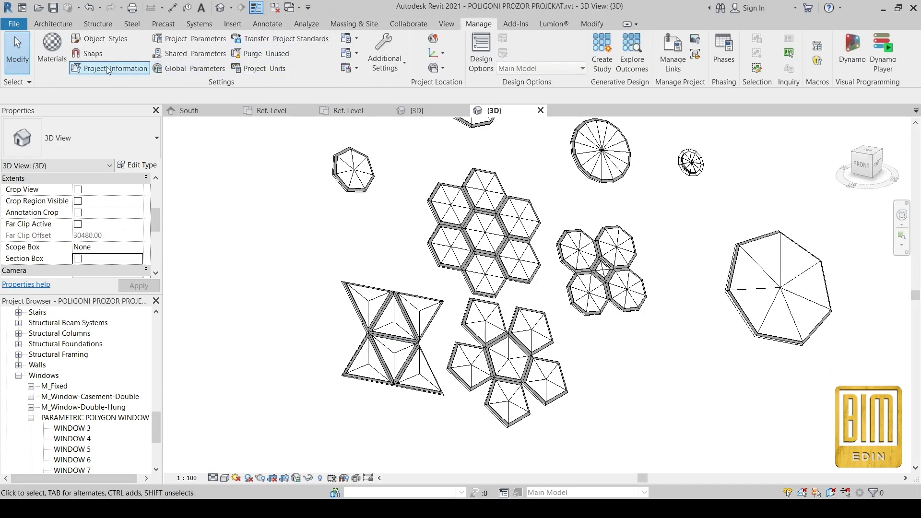
left_click(101, 39)
scroll(324, 327, "down", 17)
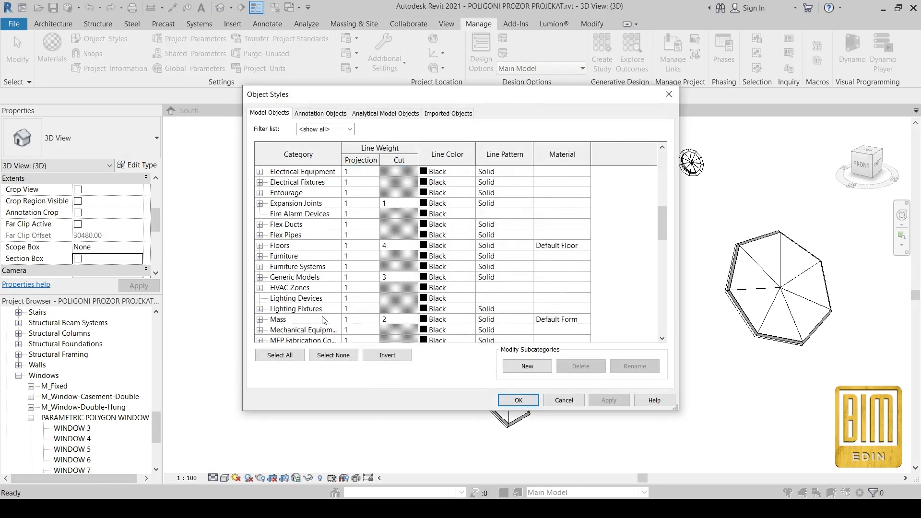
scroll(324, 328, "down", 7)
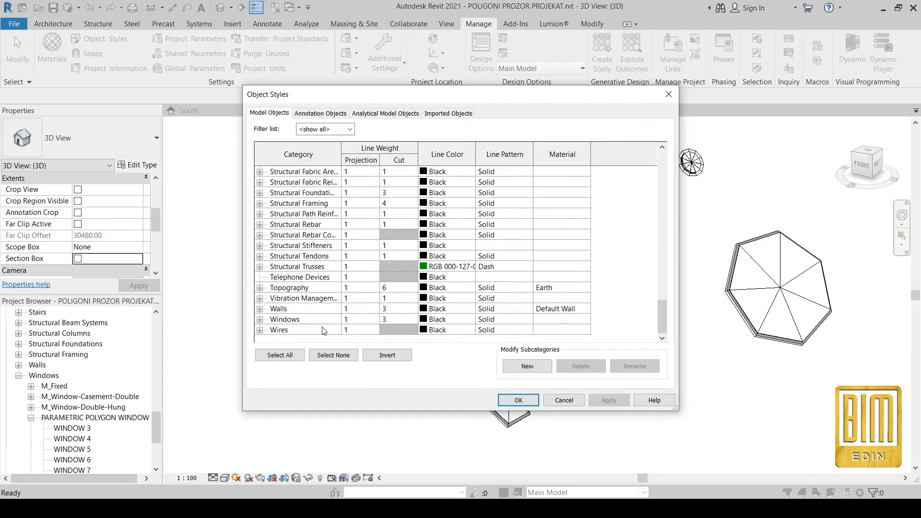
left_click(260, 319)
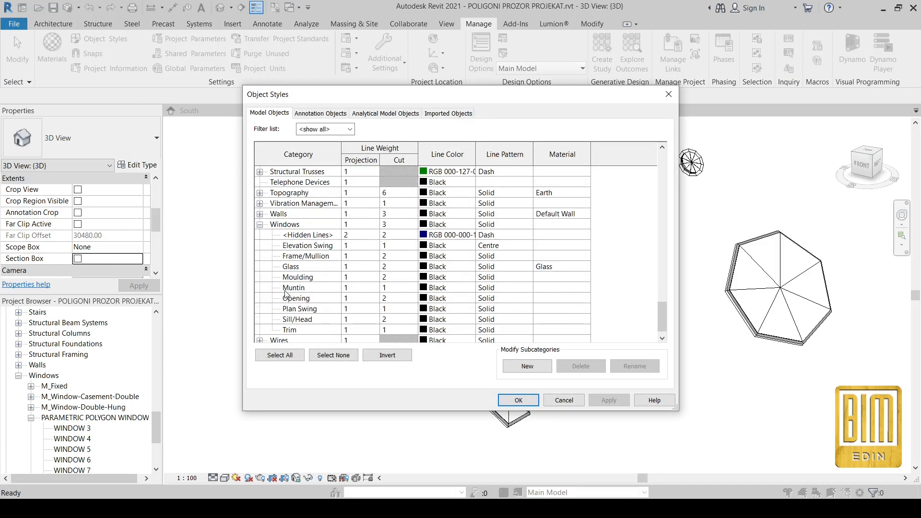
left_click(436, 269)
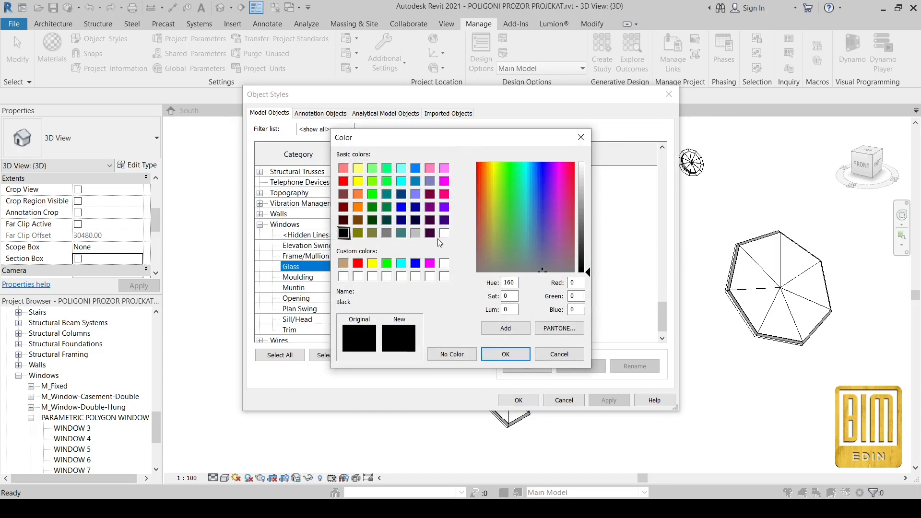
left_click(443, 234)
left_click(504, 356)
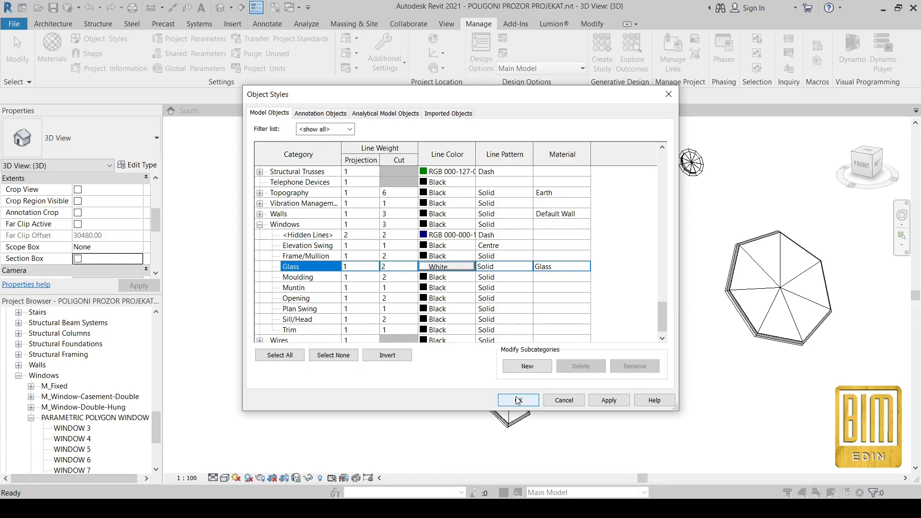
left_click(518, 400)
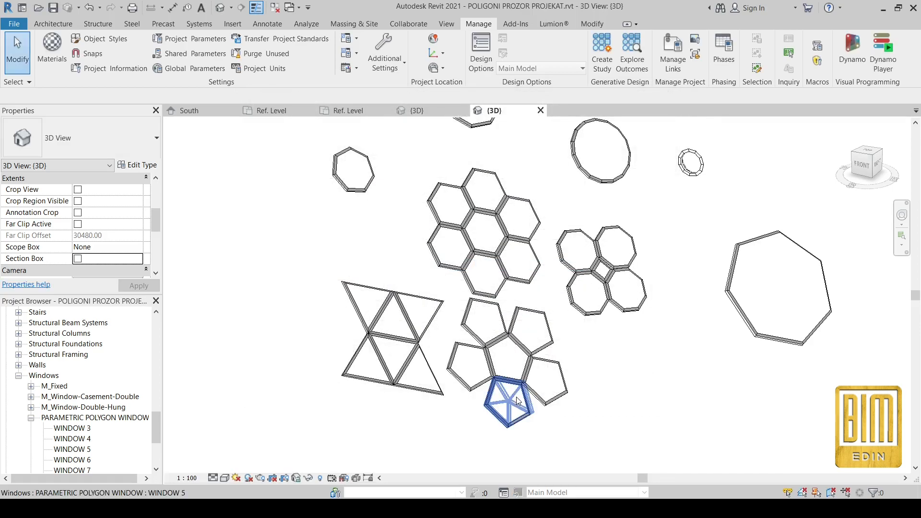
Check the window groups in 3D and undo the Object Styles change to the glass line color.
scroll(494, 298, "down", 2)
middle_click_drag(517, 173, 528, 249)
scroll(465, 219, "up", 5)
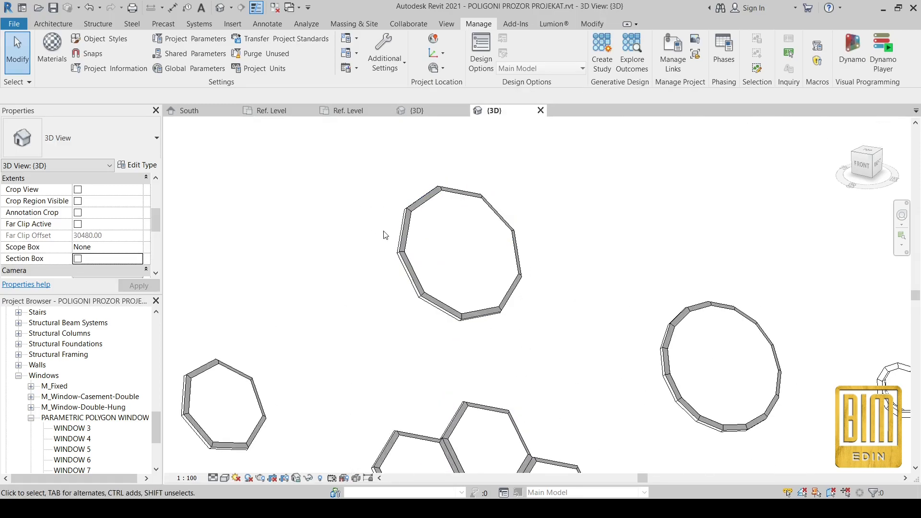
left_click(92, 9)
scroll(381, 206, "down", 3)
scroll(420, 195, "up", 5)
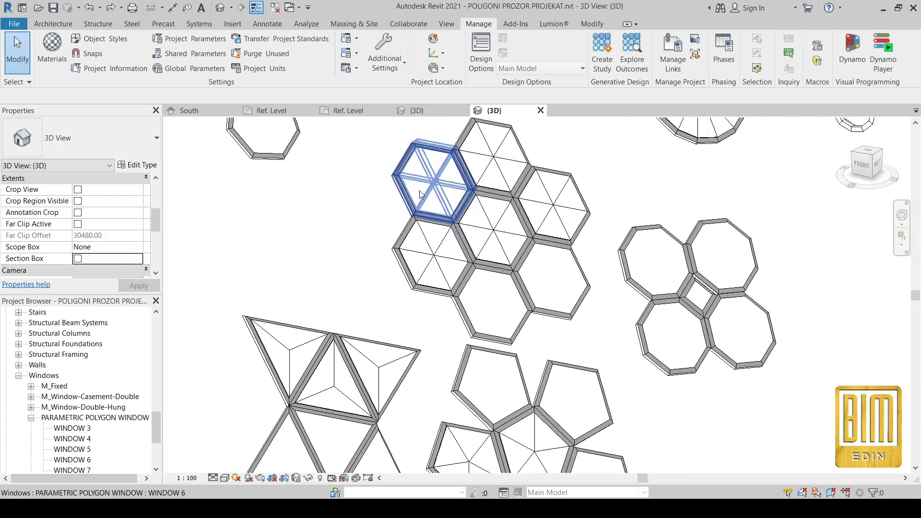
scroll(355, 200, "down", 2)
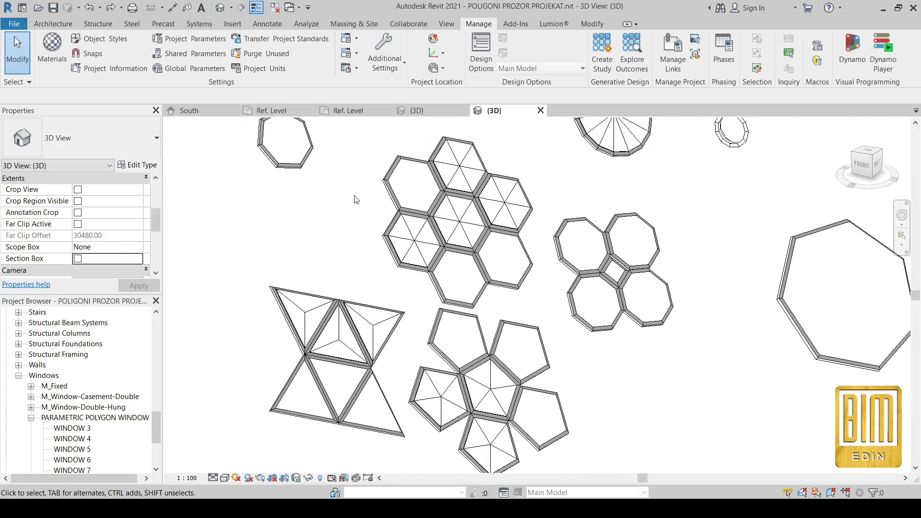
scroll(356, 200, "down", 2)
scroll(427, 239, "up", 2)
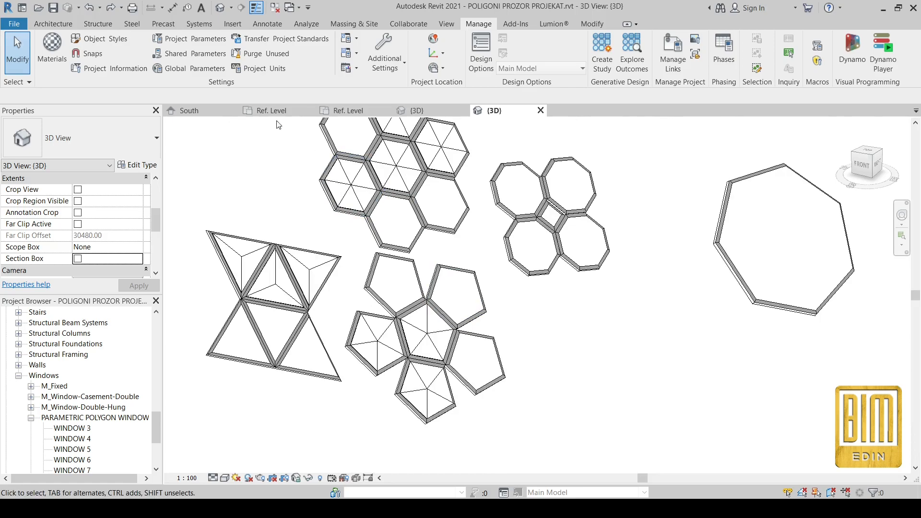
Switch to the South elevation and expand the Windows subcategories in its Visibility/Graphic Overrides.
left_click(197, 111)
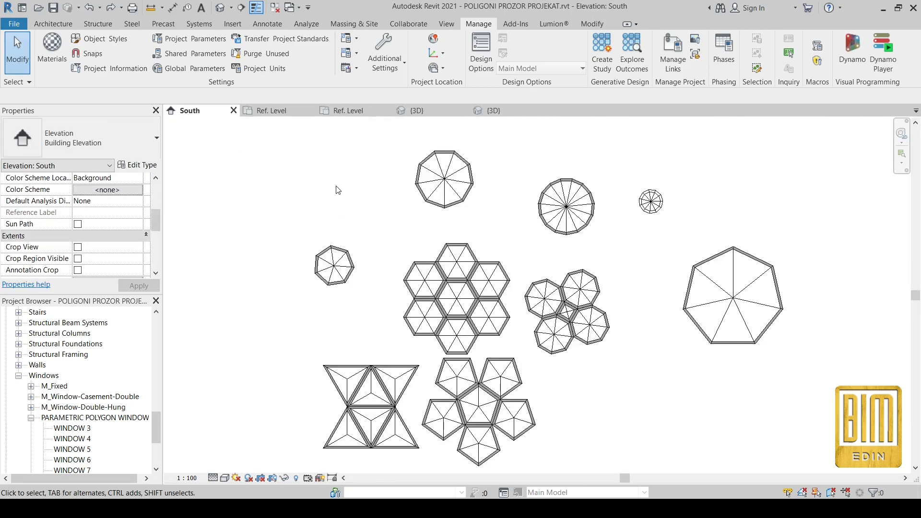
scroll(446, 398, "up", 2)
scroll(451, 321, "down", 3)
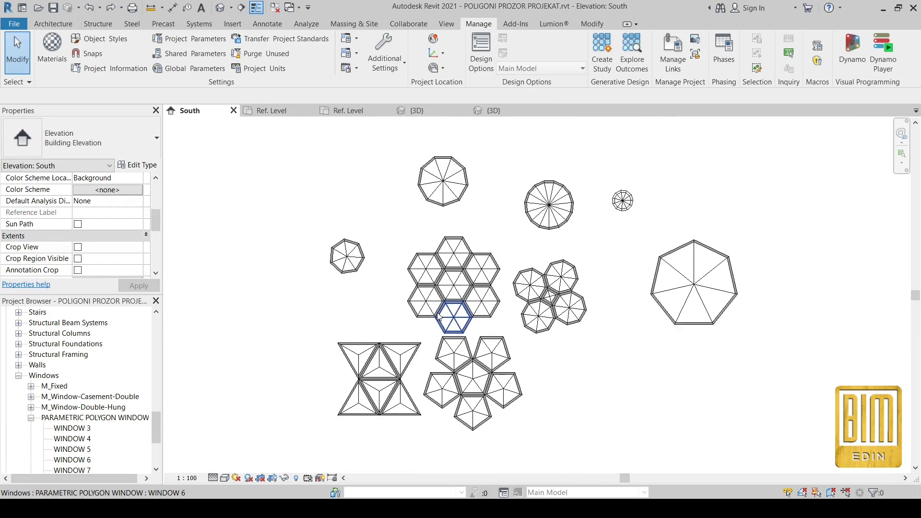
key("v")
key("g")
scroll(131, 247, "down", 3)
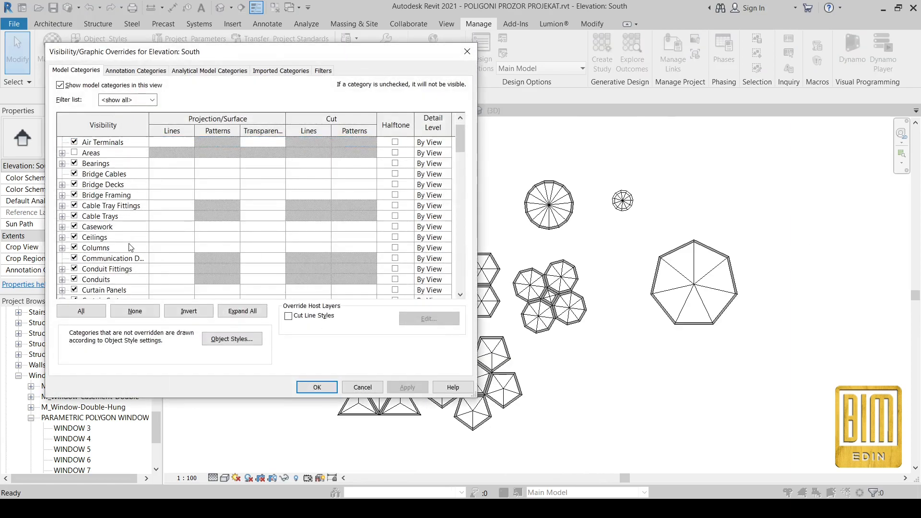
scroll(131, 247, "down", 4)
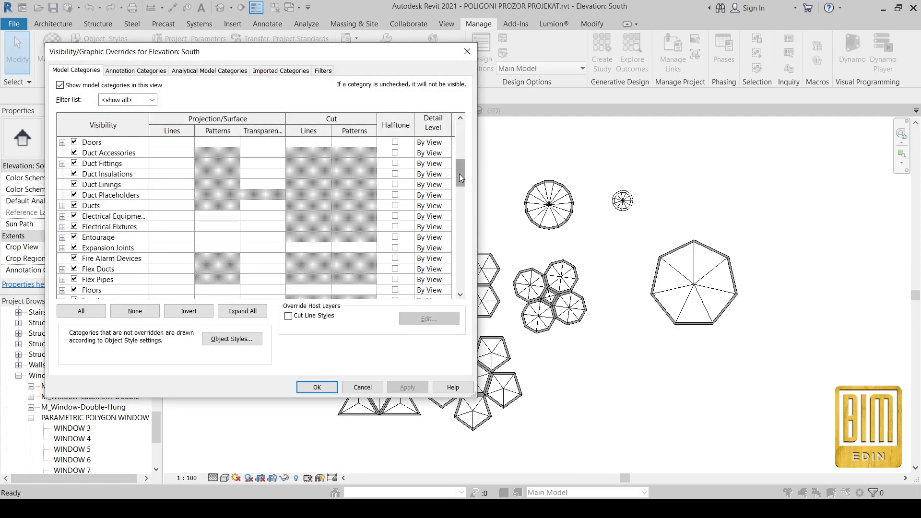
left_click_drag(459, 174, 473, 289)
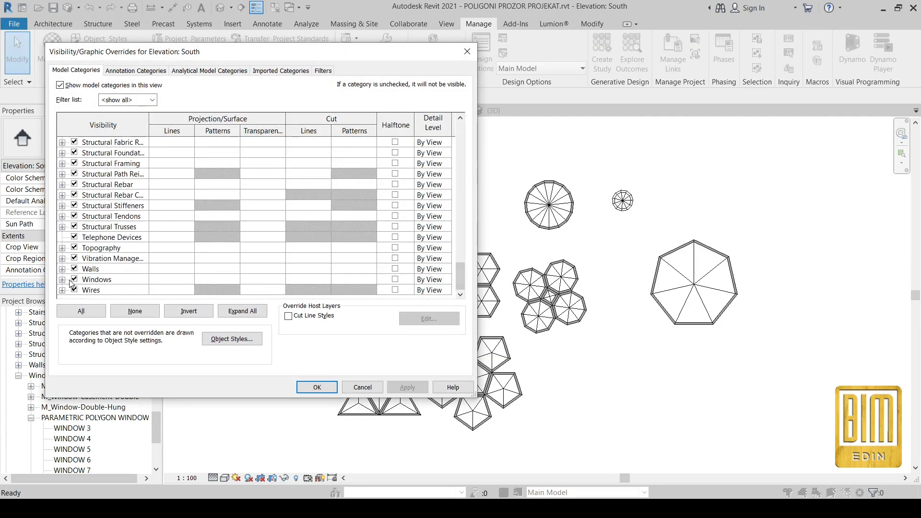
left_click(63, 281)
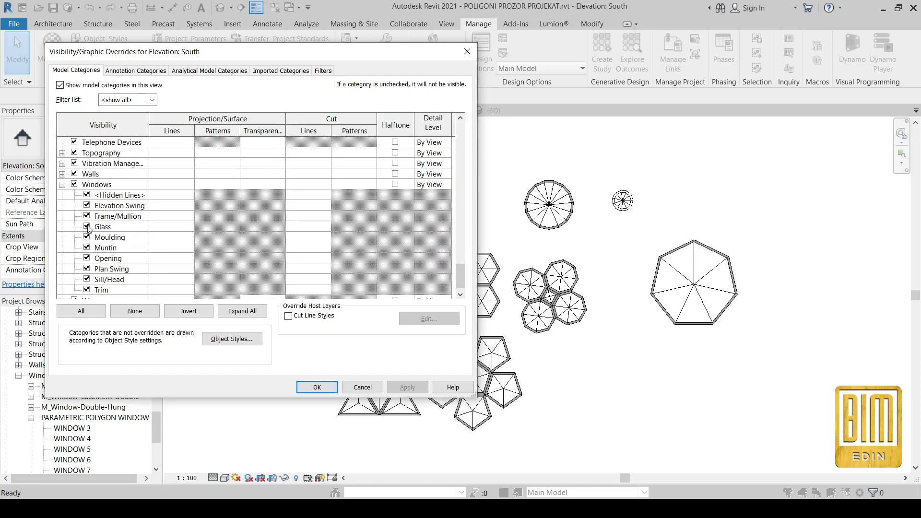
Override the Glass projection lines in the South elevation with a Solid pattern and White color, and apply the change.
left_click(174, 232)
left_click(174, 229)
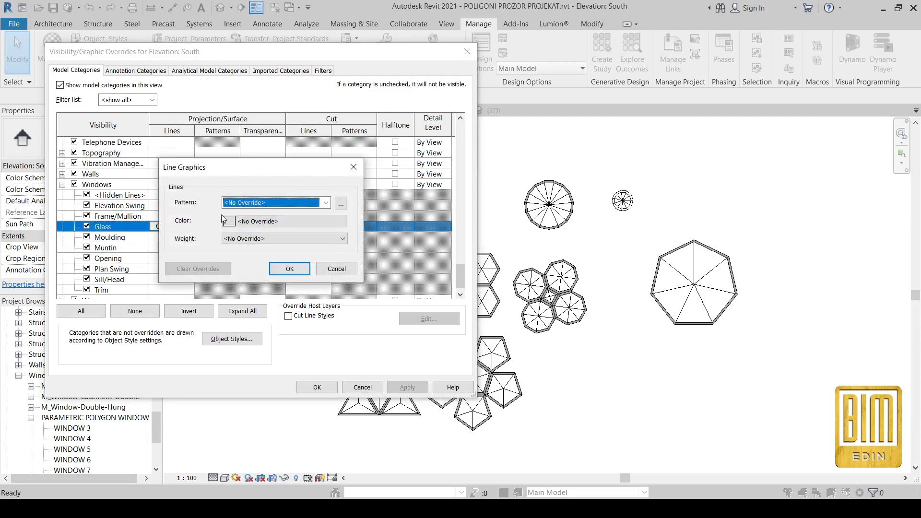
left_click(325, 205)
left_click(301, 223)
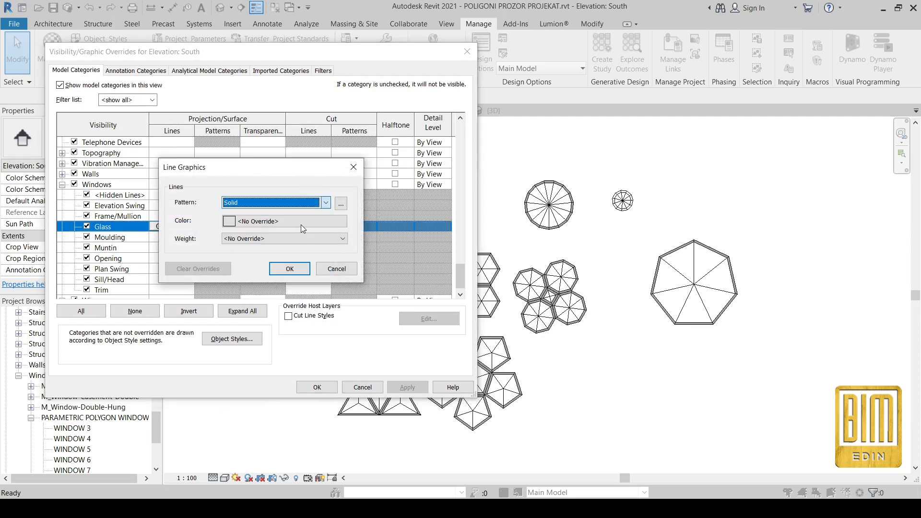
left_click(251, 223)
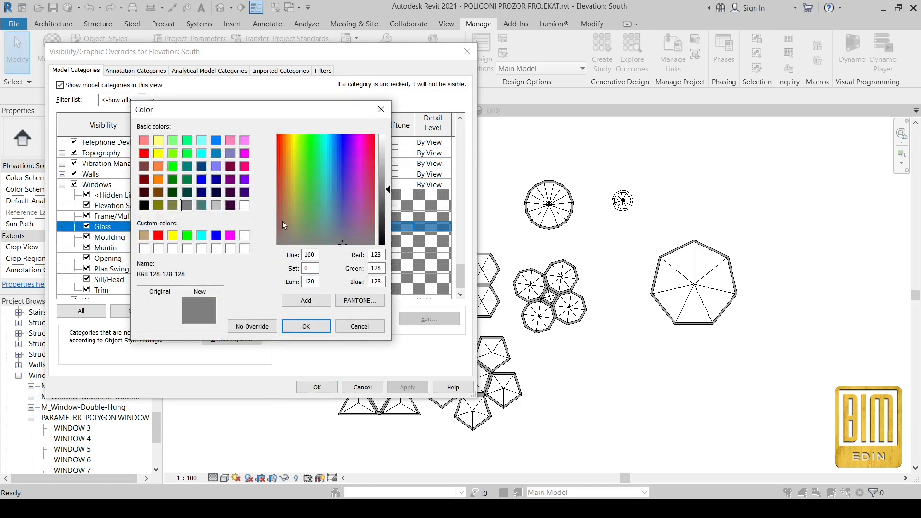
left_click(245, 205)
left_click(306, 326)
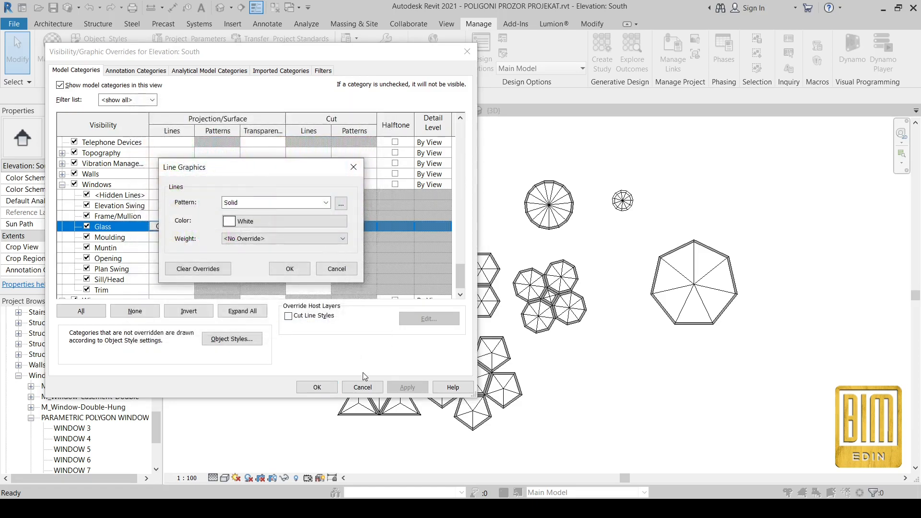
left_click(290, 269)
left_click(407, 386)
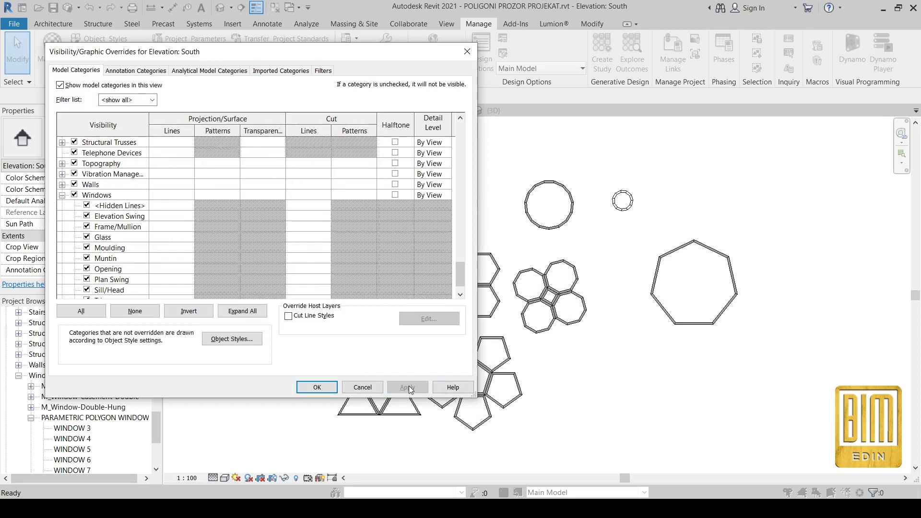
left_click(351, 391)
Examine how the window groups display in the South elevation with the glass line override.
scroll(660, 384, "up", 2)
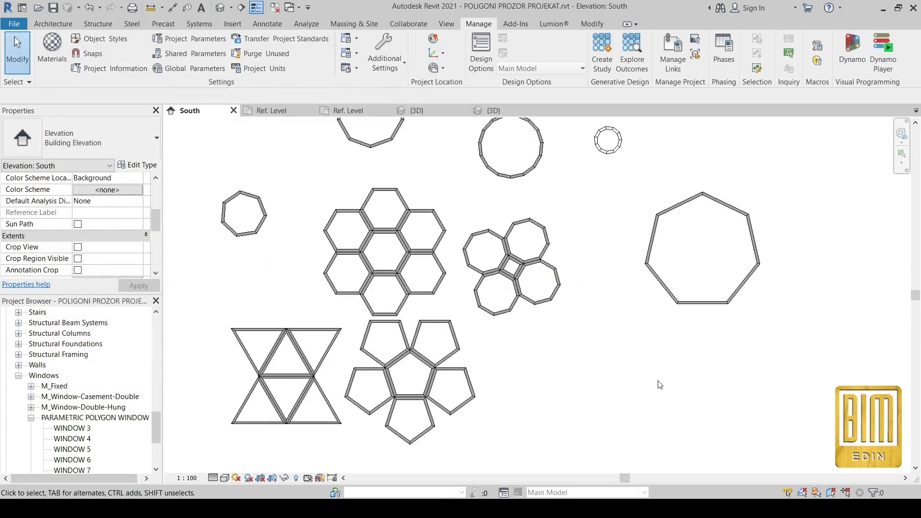
scroll(512, 349, "down", 1)
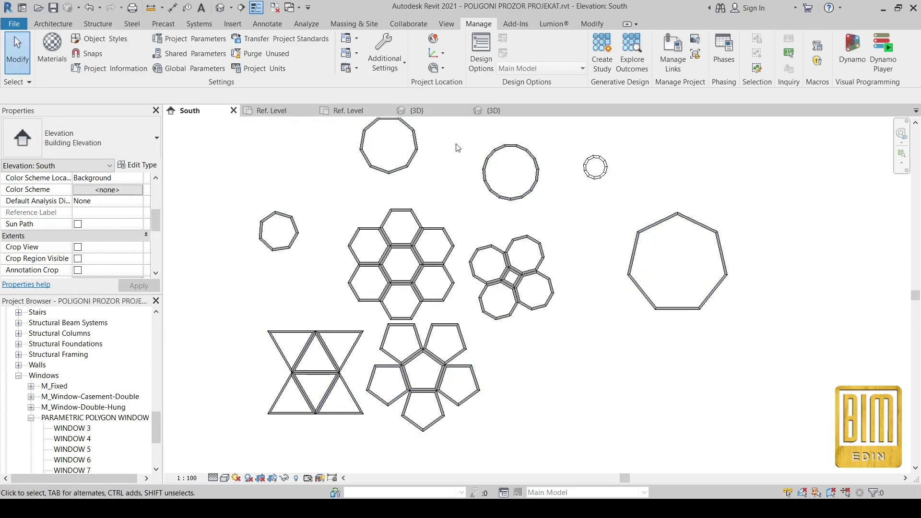
scroll(536, 339, "down", 1)
scroll(535, 339, "down", 1)
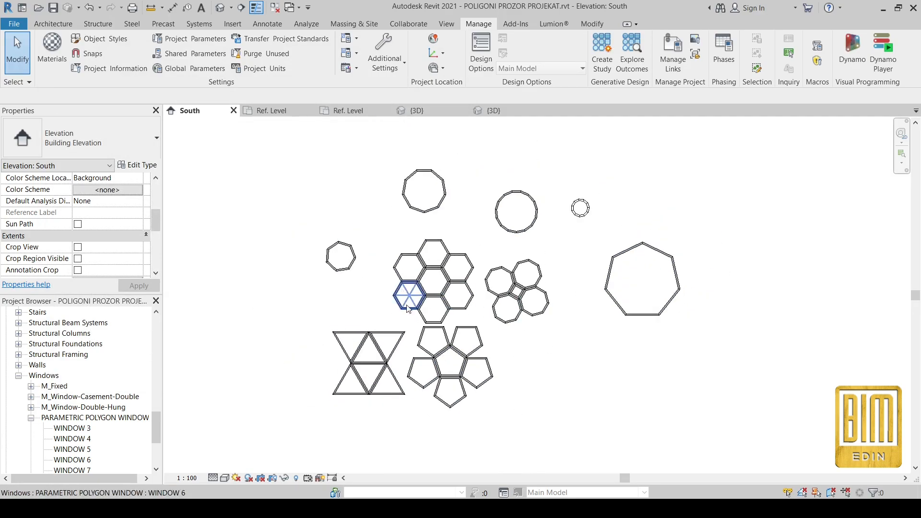
scroll(415, 311, "up", 2)
scroll(586, 398, "up", 1)
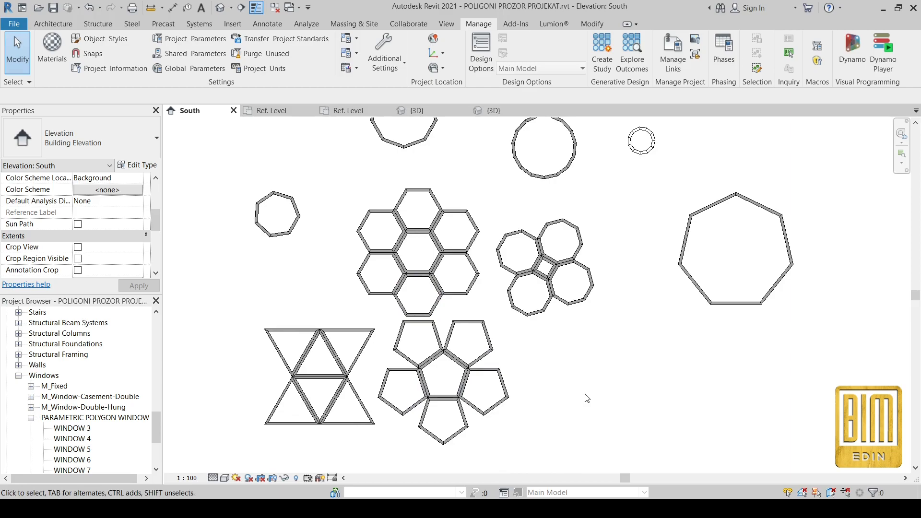
scroll(550, 379, "down", 1)
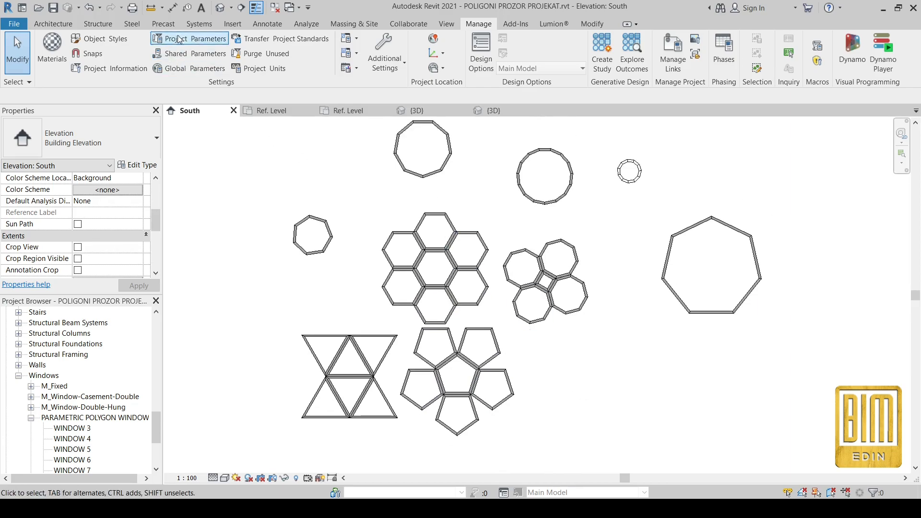
Return to the default 3D view and expand the Windows subcategories in its Visibility/Graphic Overrides.
left_click(225, 11)
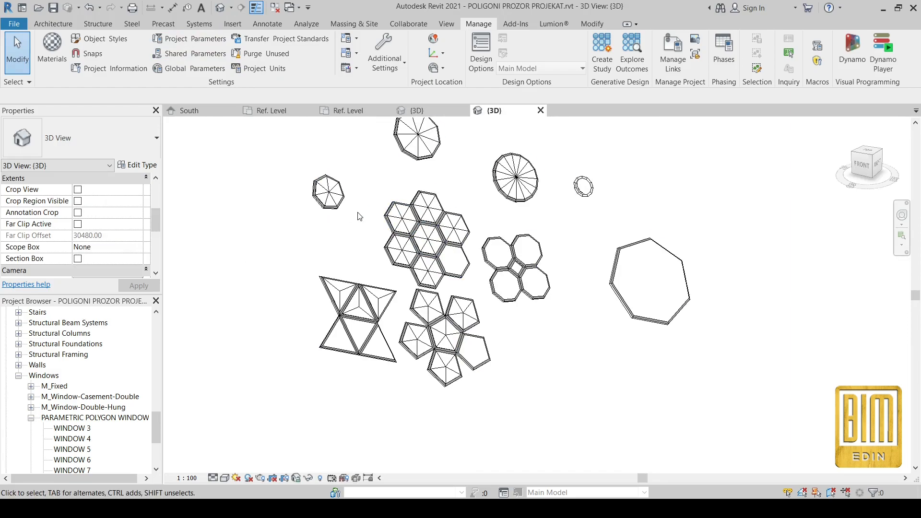
key("g")
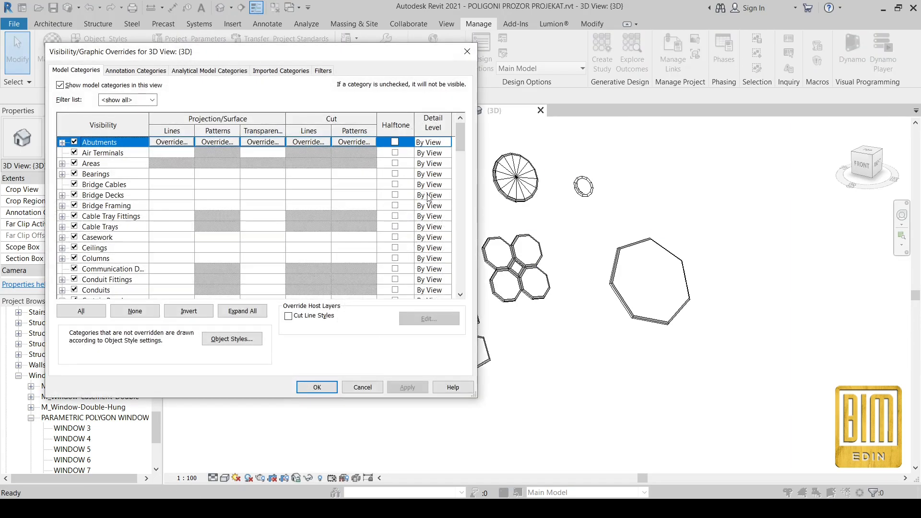
left_click_drag(460, 140, 440, 302)
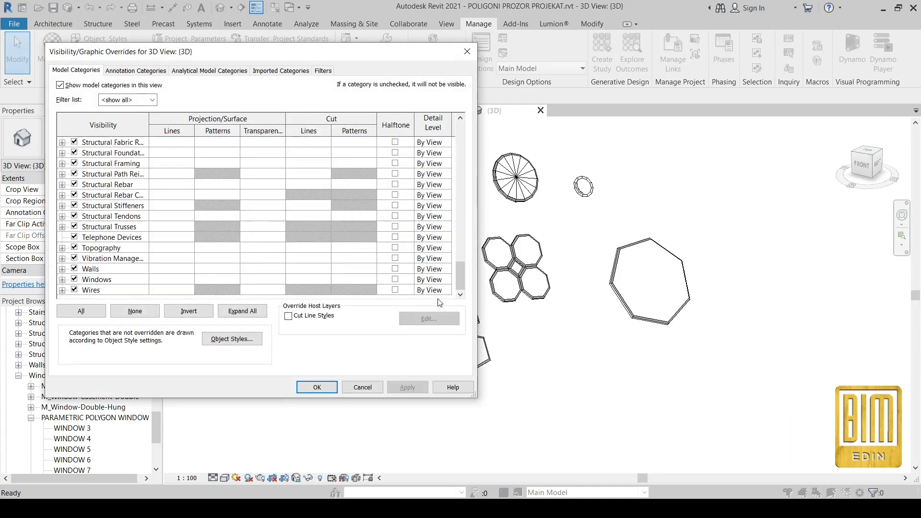
left_click(63, 280)
Override the Glass projection lines in the 3D view with a Solid pattern and White color.
left_click(174, 229)
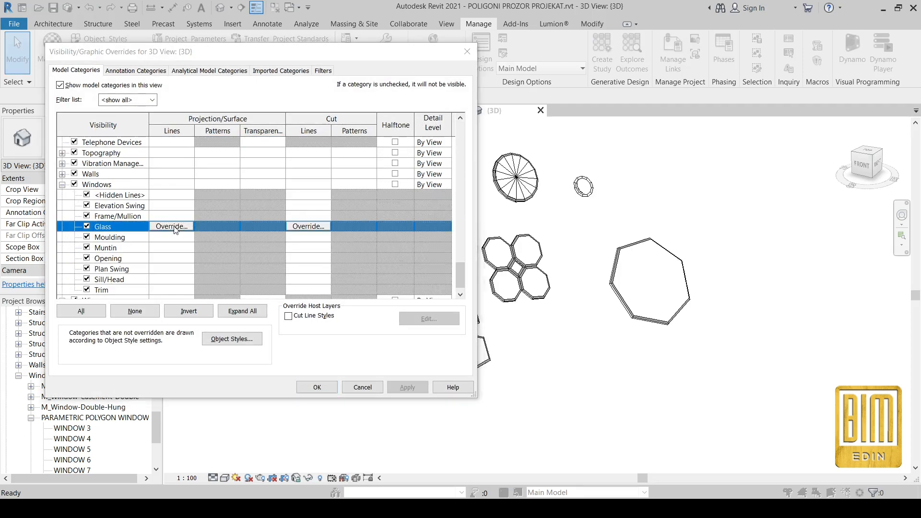
left_click(172, 227)
left_click(302, 203)
left_click(302, 224)
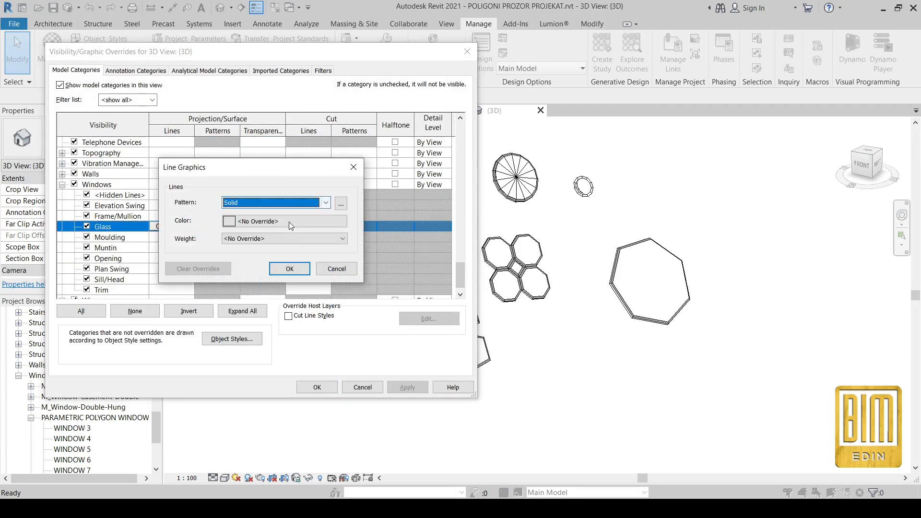
left_click(289, 222)
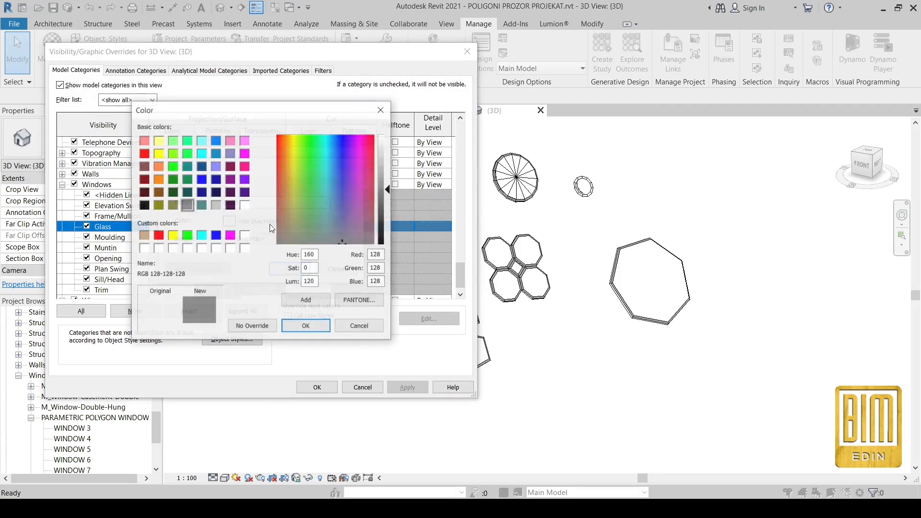
left_click(310, 328)
left_click(290, 269)
left_click(317, 387)
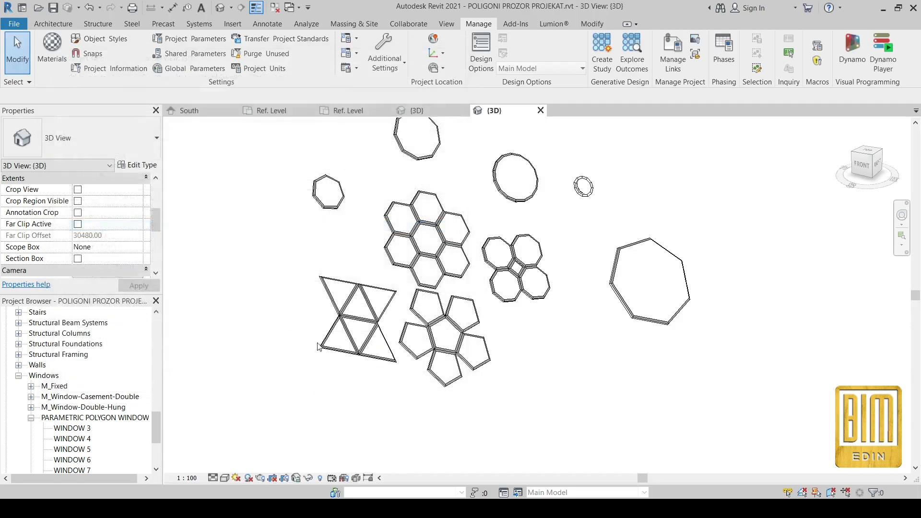
Review the window groups up close and across the whole wall in the 3D view.
left_click(556, 154)
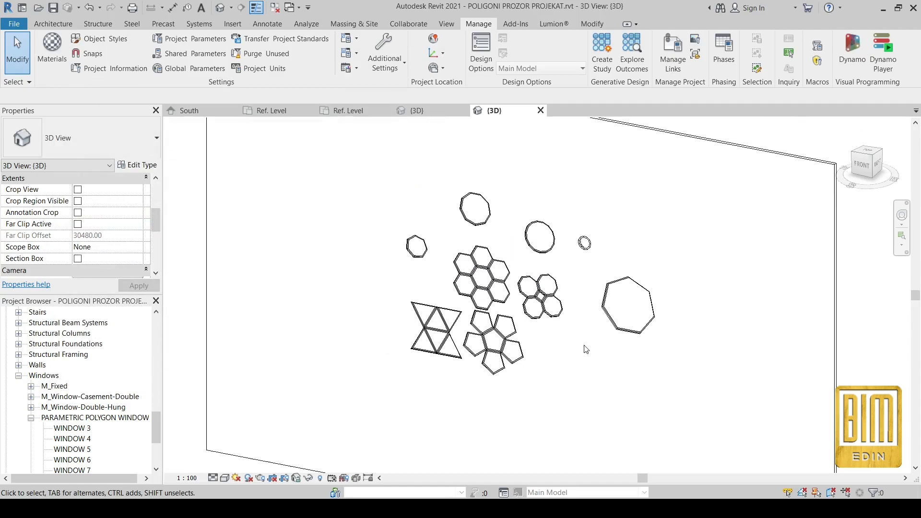
scroll(356, 132, "up", 5)
scroll(446, 249, "down", 4)
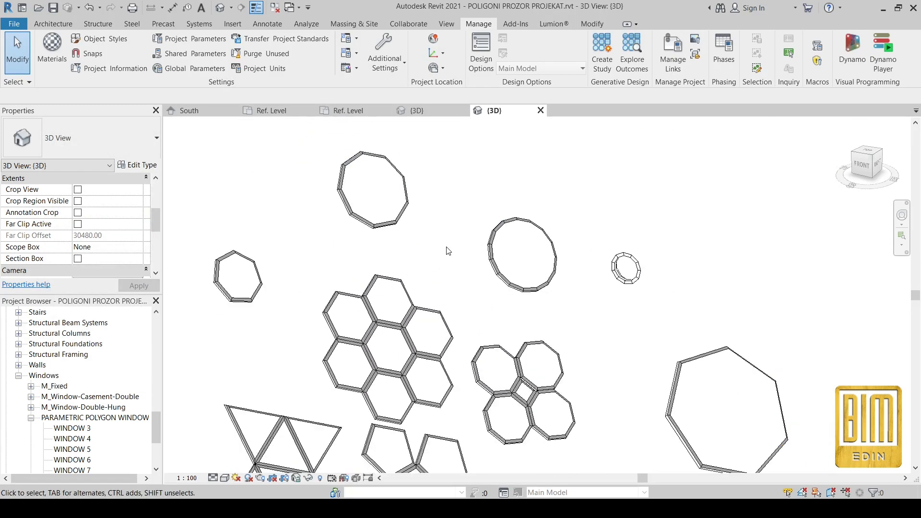
middle_click_drag(456, 285, 437, 215)
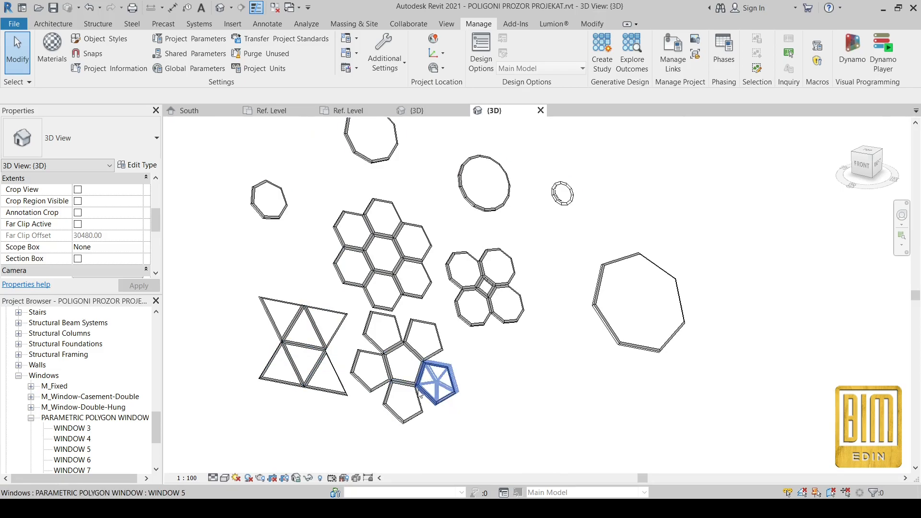
scroll(419, 394, "down", 5)
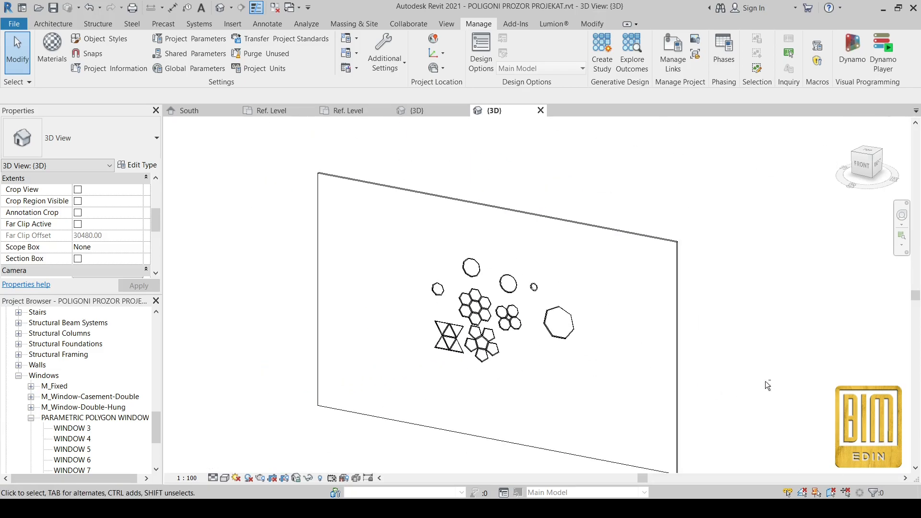